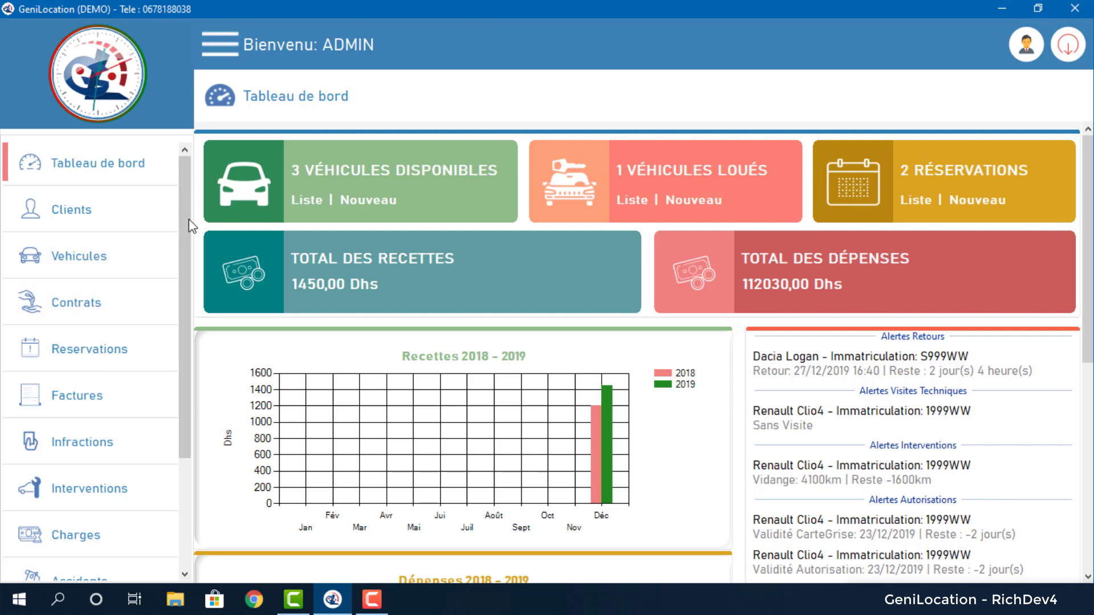
Reveal the Paramètres options in the sidebar, then expand the Véhicules submenu.
{"action": "scroll", "coordinate": [189, 219], "scroll_direction": "down", "scroll_amount": 3}
{"action": "left_click", "coordinate": [134, 518]}
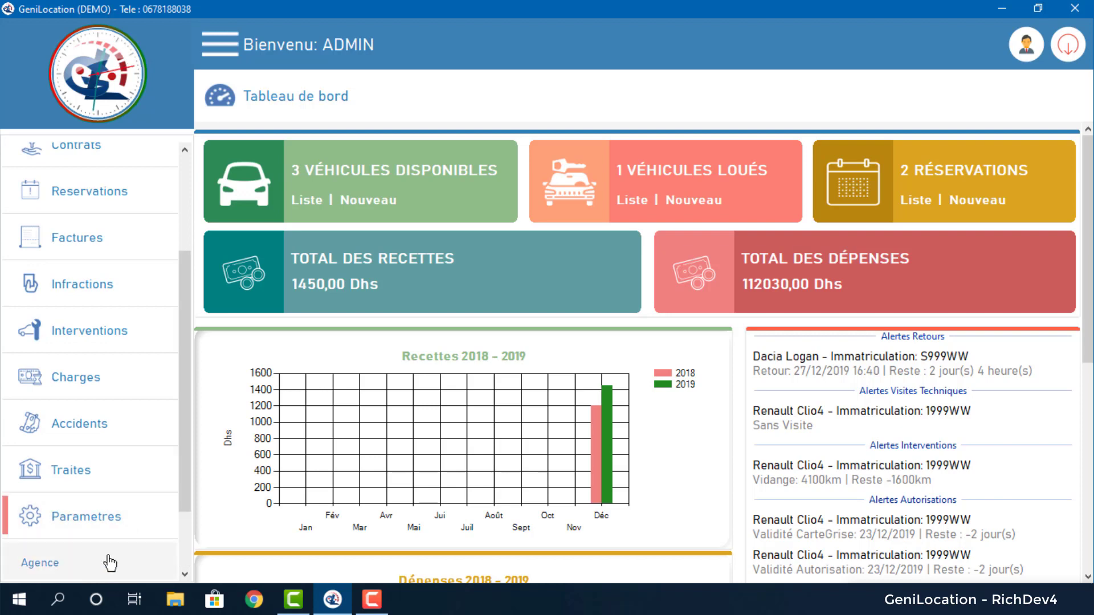
{"action": "left_click_drag", "start_coordinate": [189, 422], "coordinate": [210, 221]}
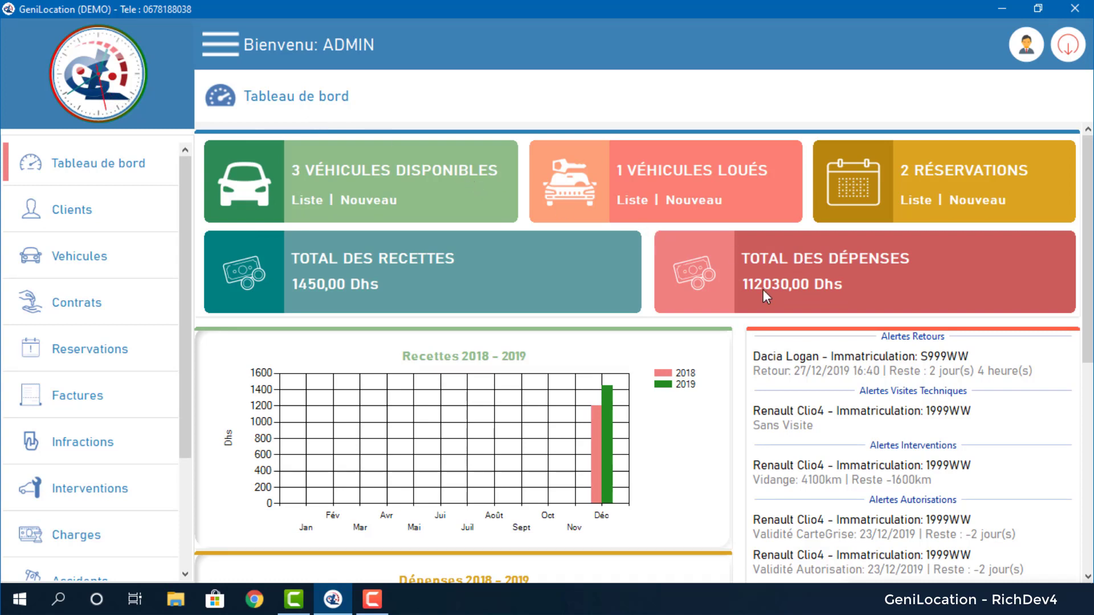
{"action": "left_click", "coordinate": [111, 259]}
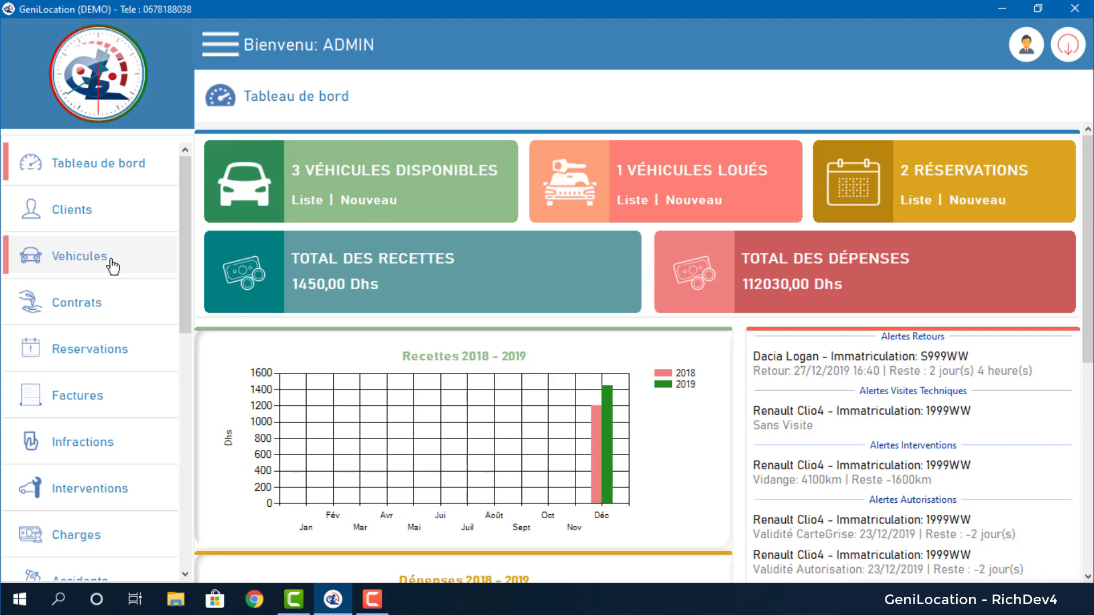
Edit vehicle 188WW and review its purchase info: 200 000,00 price, 100 000,00 advance.
{"action": "left_click", "coordinate": [134, 359]}
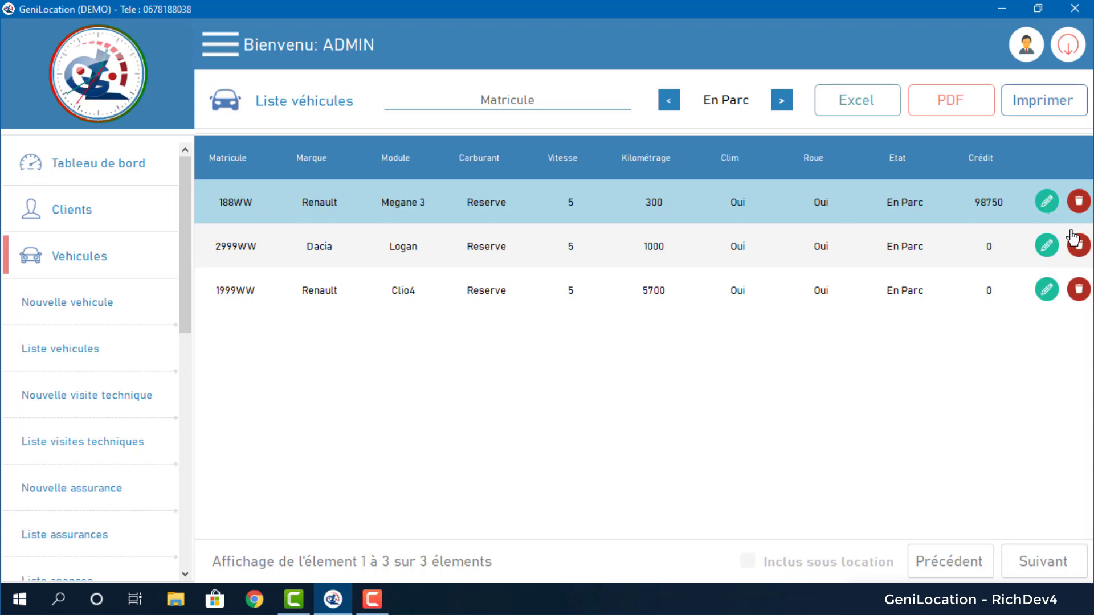
{"action": "left_click", "coordinate": [1046, 202]}
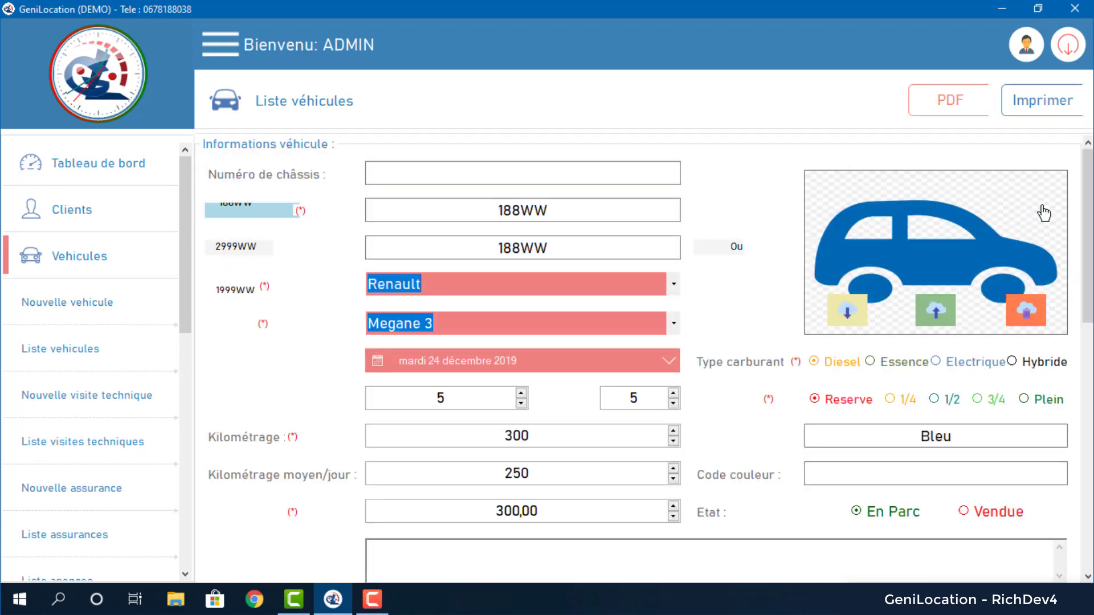
{"action": "scroll", "coordinate": [1044, 285], "scroll_direction": "down", "scroll_amount": 15}
{"action": "left_click_drag", "start_coordinate": [457, 515], "coordinate": [472, 516]}
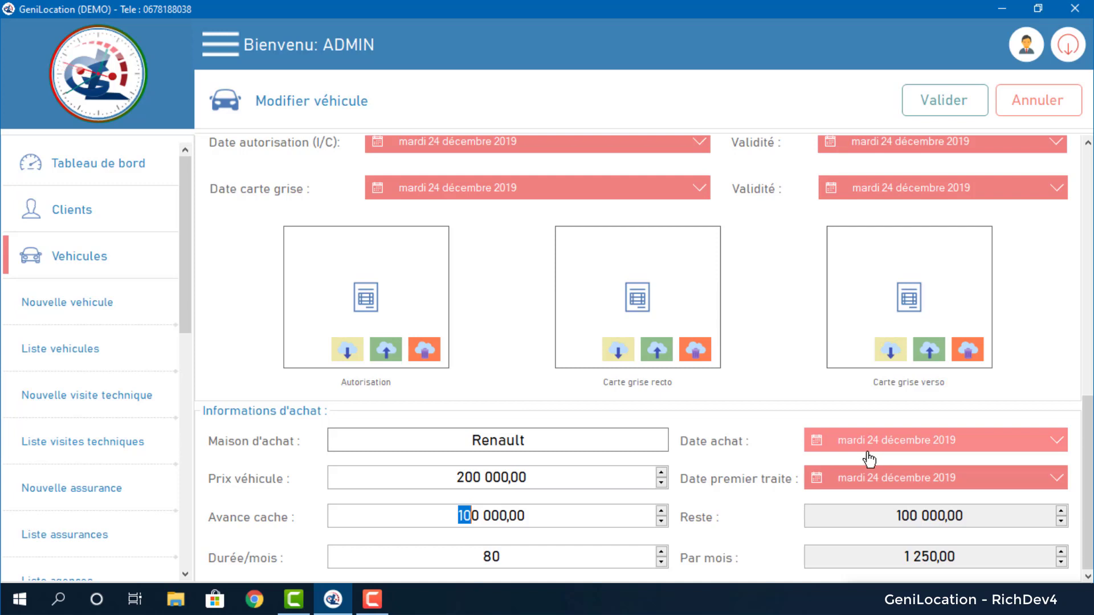
{"action": "scroll", "coordinate": [143, 282], "scroll_direction": "down", "scroll_amount": 5}
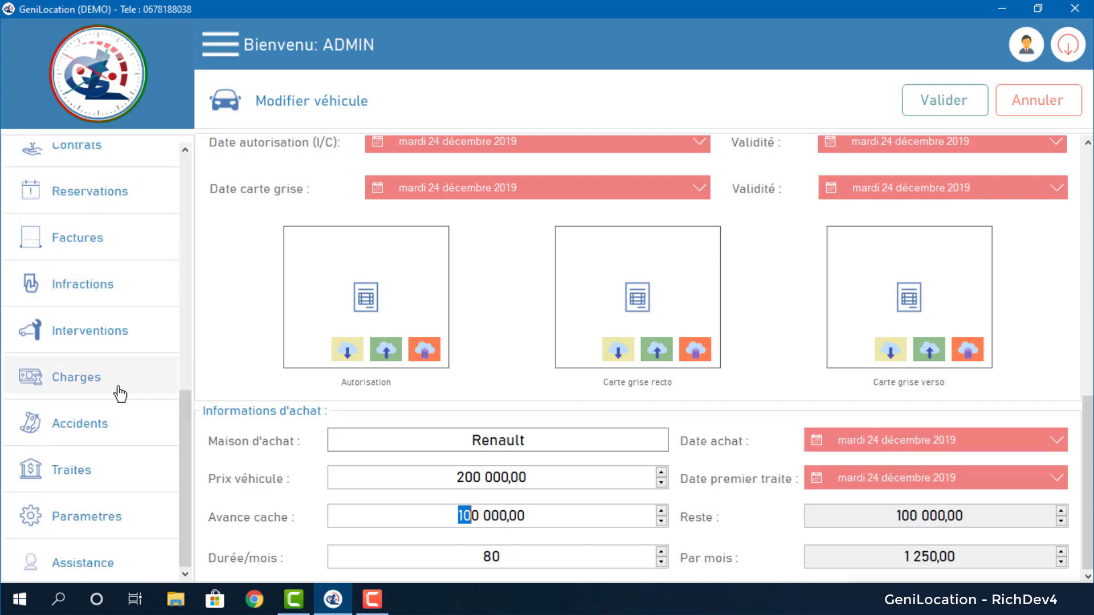
{"action": "left_click", "coordinate": [120, 393]}
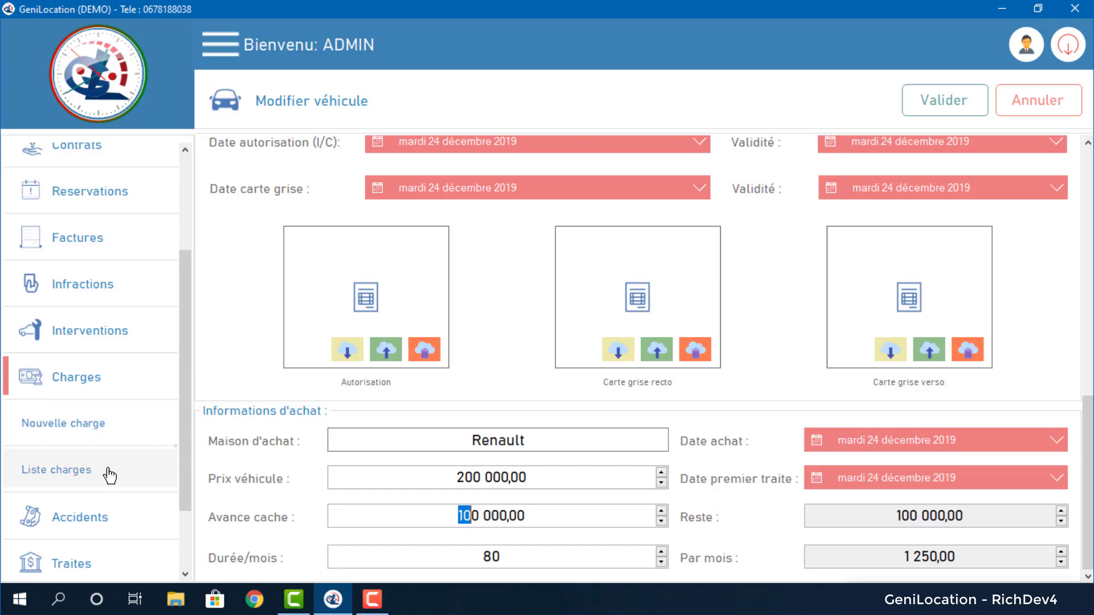
{"action": "left_click", "coordinate": [109, 475]}
From Liste charges, open the S999WW Location Voiture charge of 750 for editing.
{"action": "left_click", "coordinate": [329, 345]}
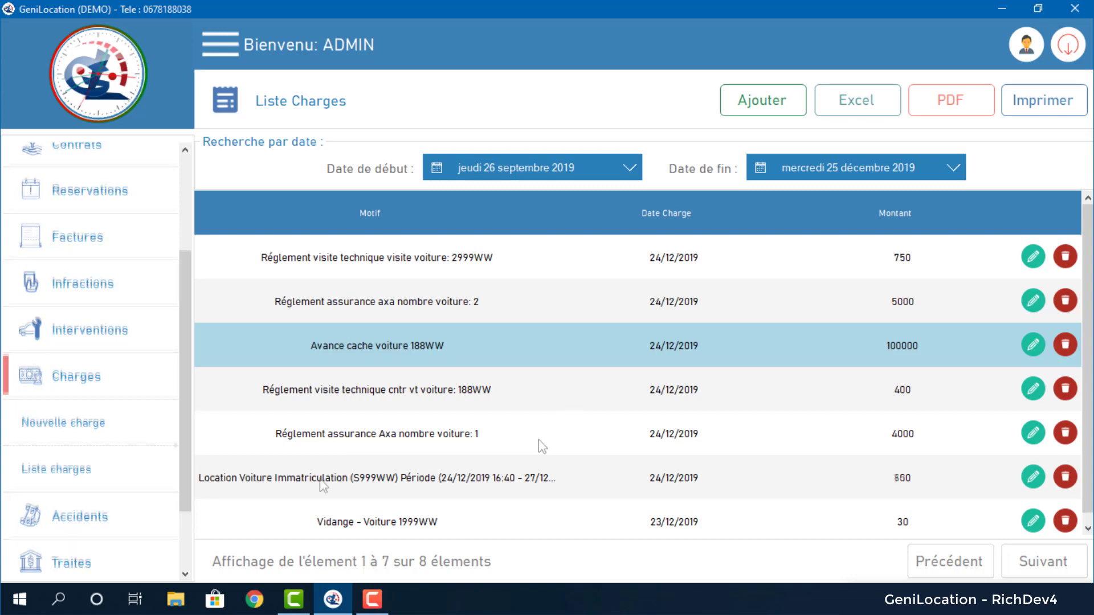
{"action": "left_click", "coordinate": [320, 481]}
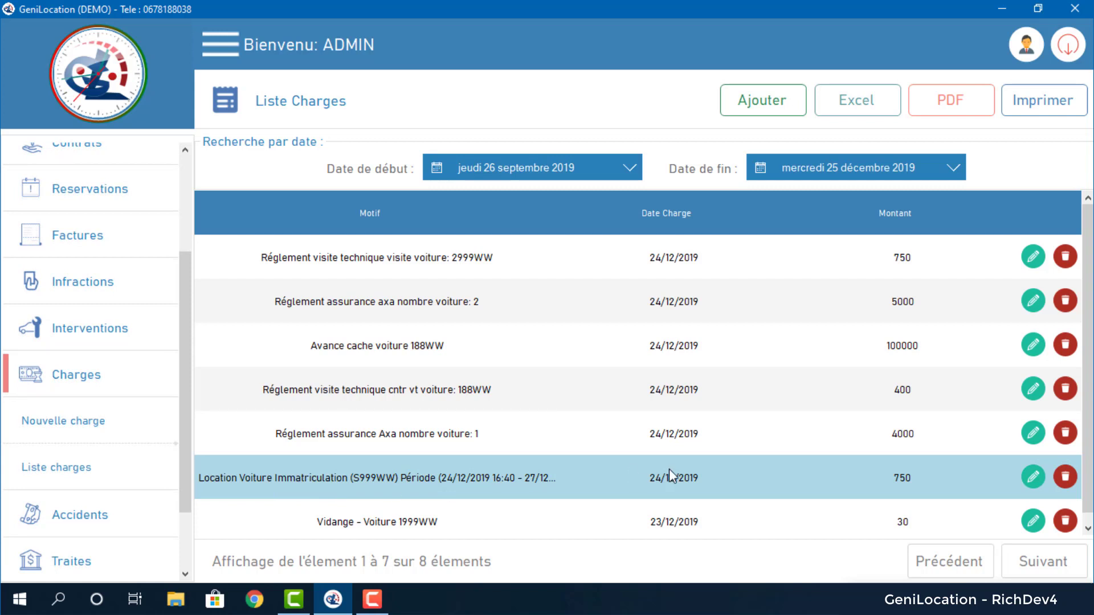
{"action": "left_click", "coordinate": [1031, 479]}
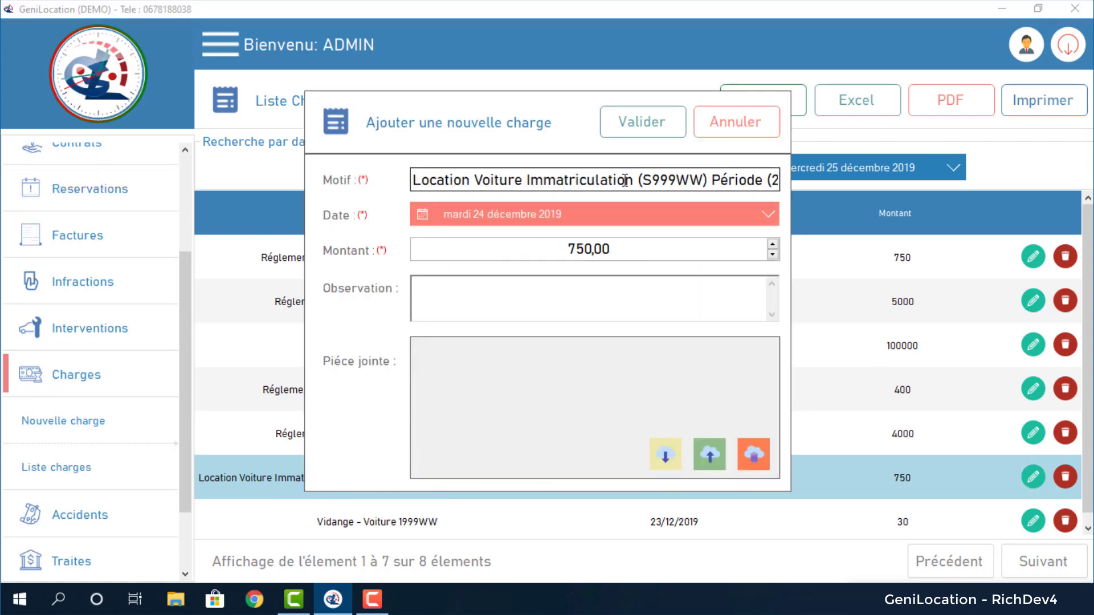
Select the plate, 'Période' and dates in the Motif text, then cancel the charge edit.
{"action": "left_click", "coordinate": [655, 180]}
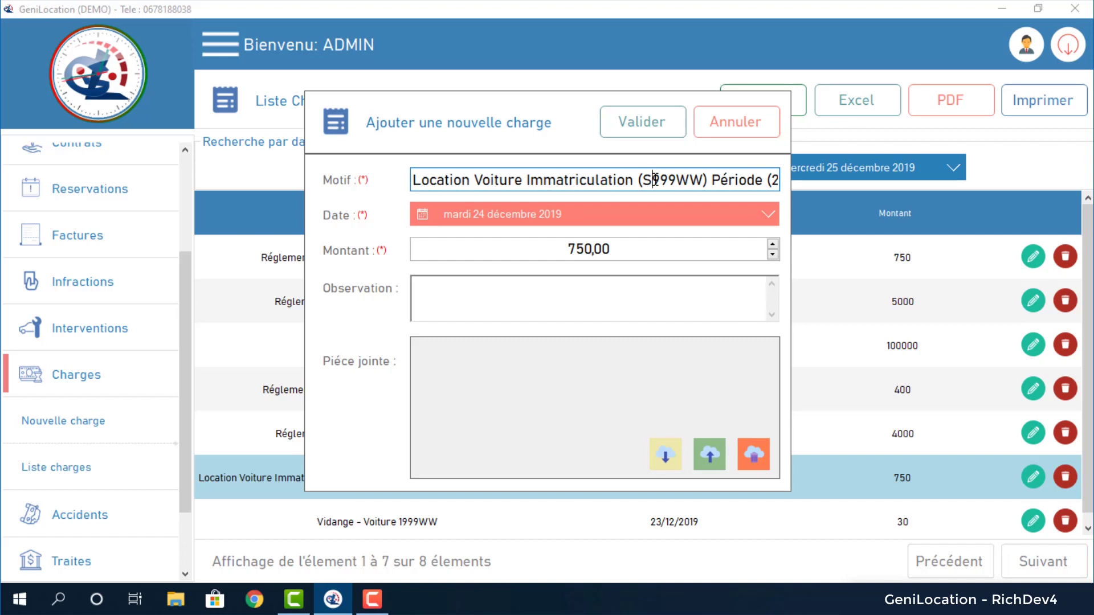
{"action": "double_click", "coordinate": [656, 180]}
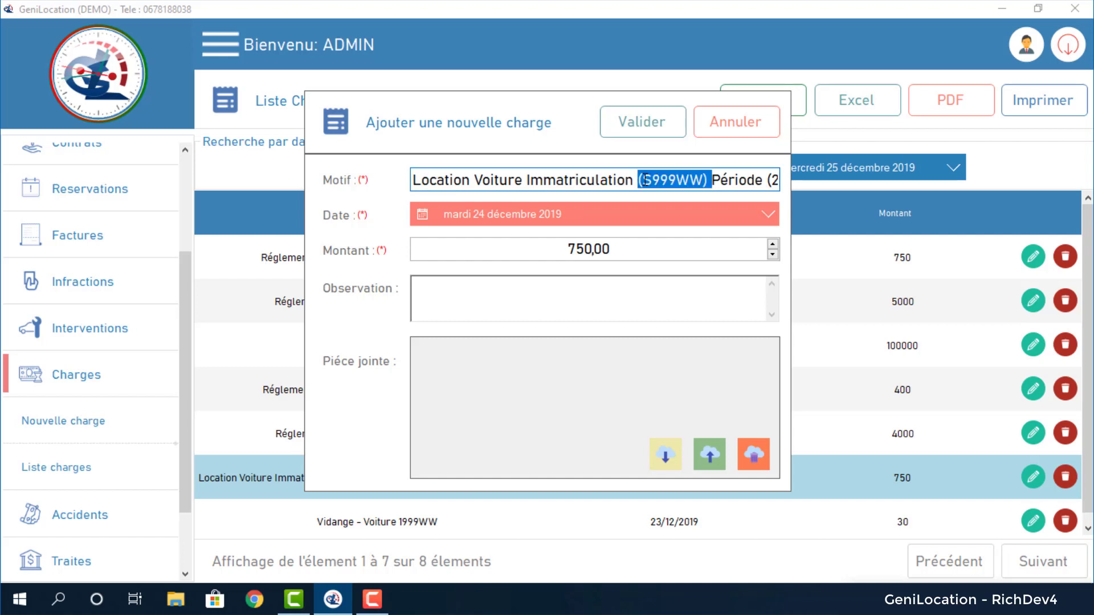
{"action": "double_click", "coordinate": [735, 180]}
{"action": "left_click", "coordinate": [748, 180]}
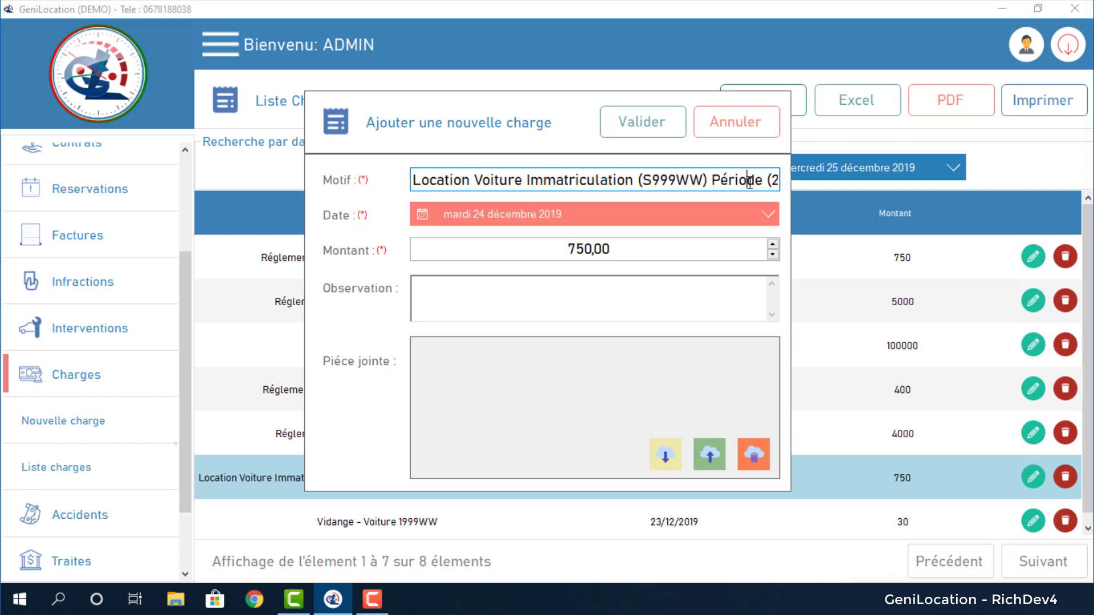
{"action": "left_click_drag", "start_coordinate": [748, 180], "coordinate": [835, 181]}
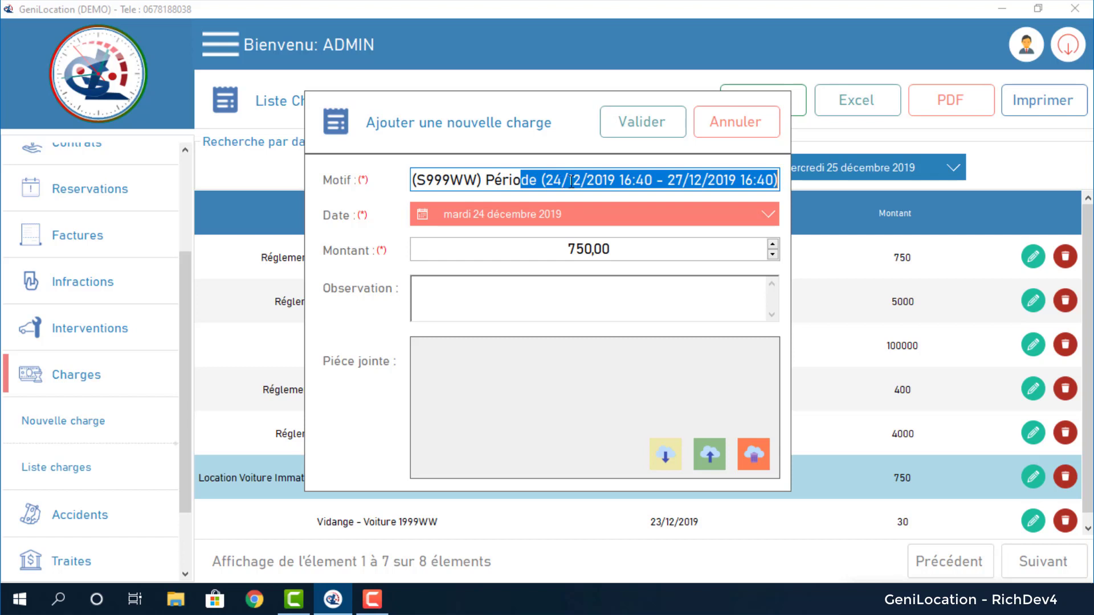
{"action": "left_click", "coordinate": [695, 180]}
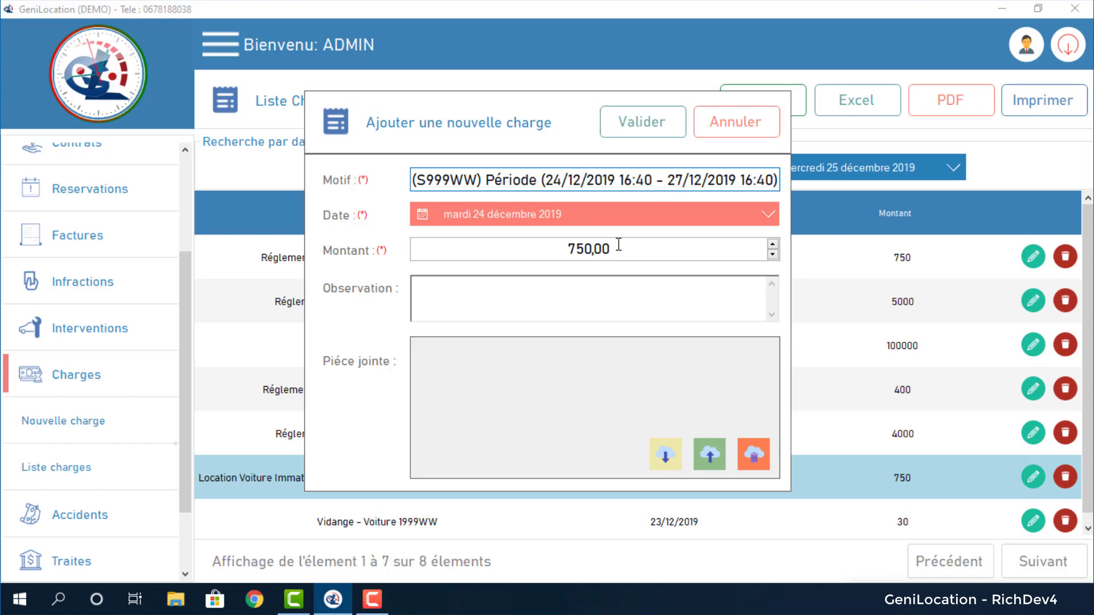
{"action": "left_click", "coordinate": [716, 132]}
Expand Contrats in the sidebar and show the list of contracts.
{"action": "left_click", "coordinate": [386, 479]}
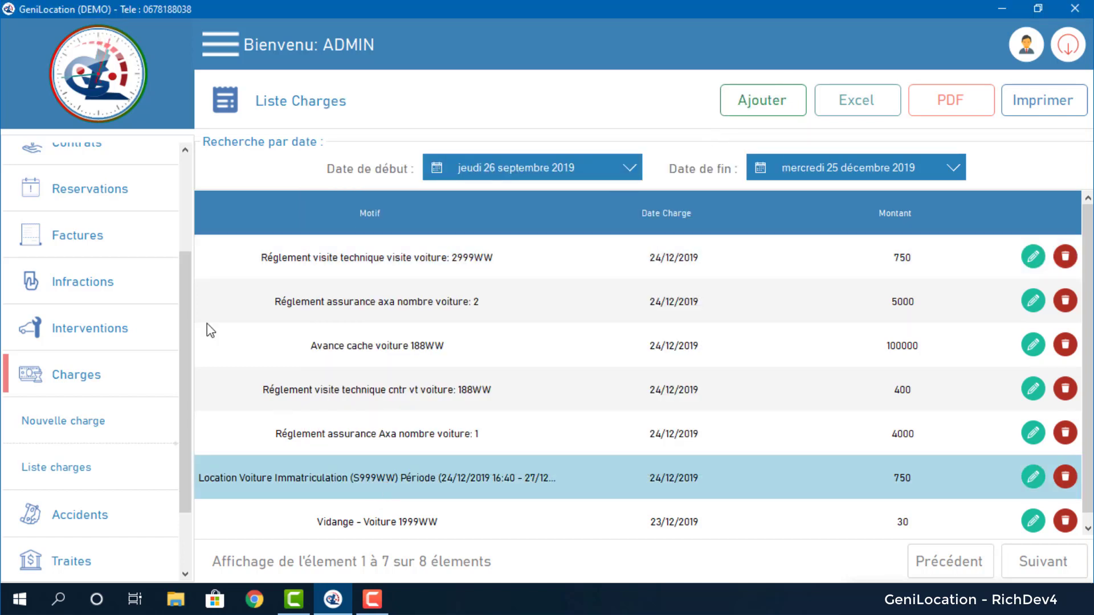
{"action": "scroll", "coordinate": [192, 311], "scroll_direction": "up", "scroll_amount": 5}
{"action": "left_click", "coordinate": [90, 255]}
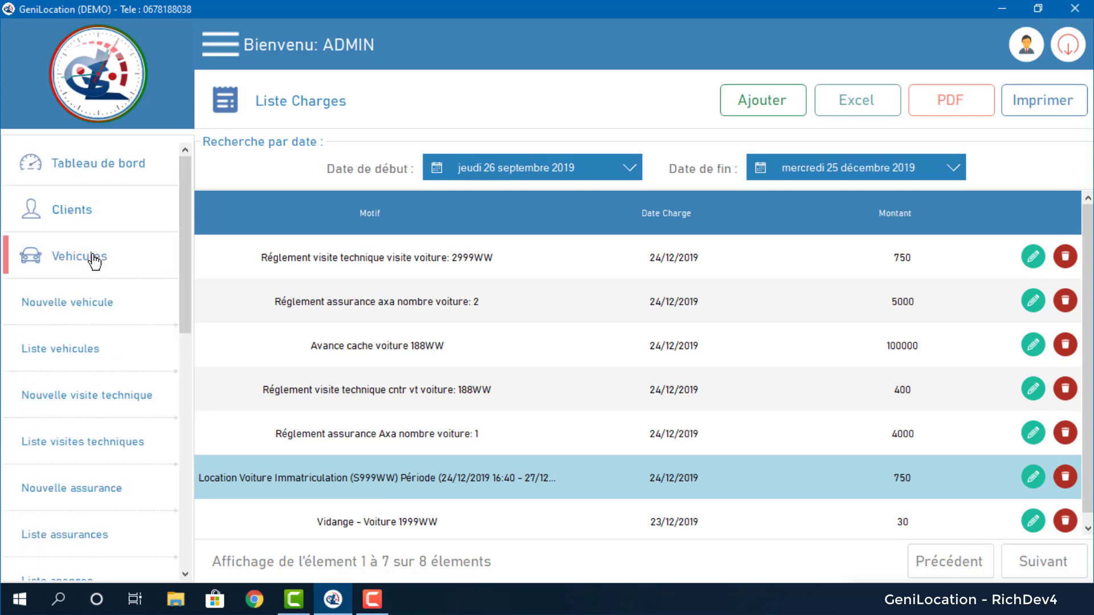
{"action": "scroll", "coordinate": [92, 348], "scroll_direction": "down", "scroll_amount": 5}
{"action": "left_click", "coordinate": [93, 275]}
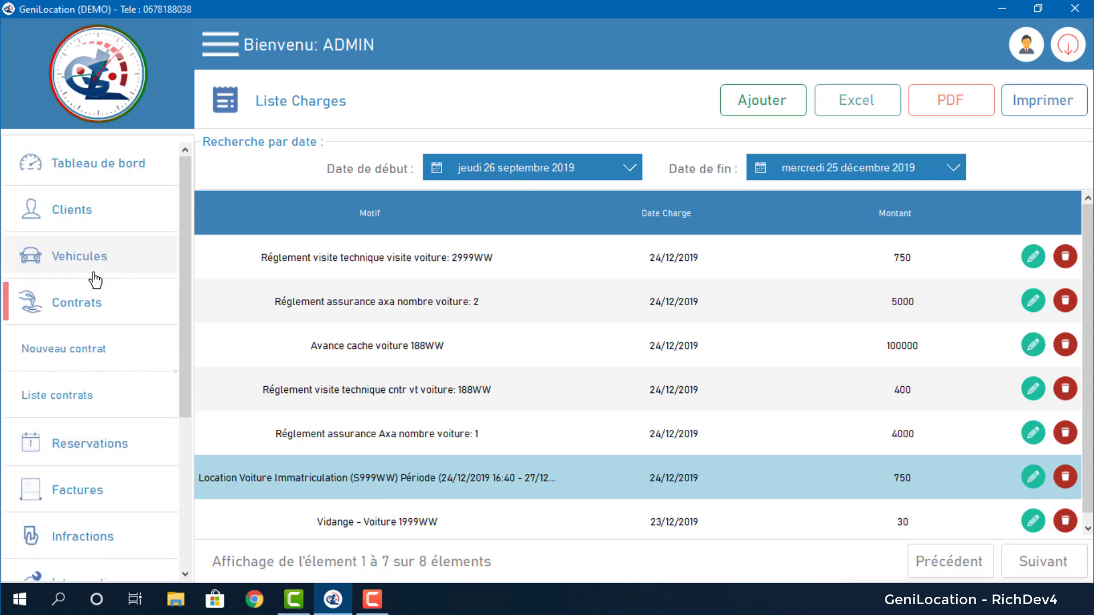
{"action": "left_click", "coordinate": [83, 399]}
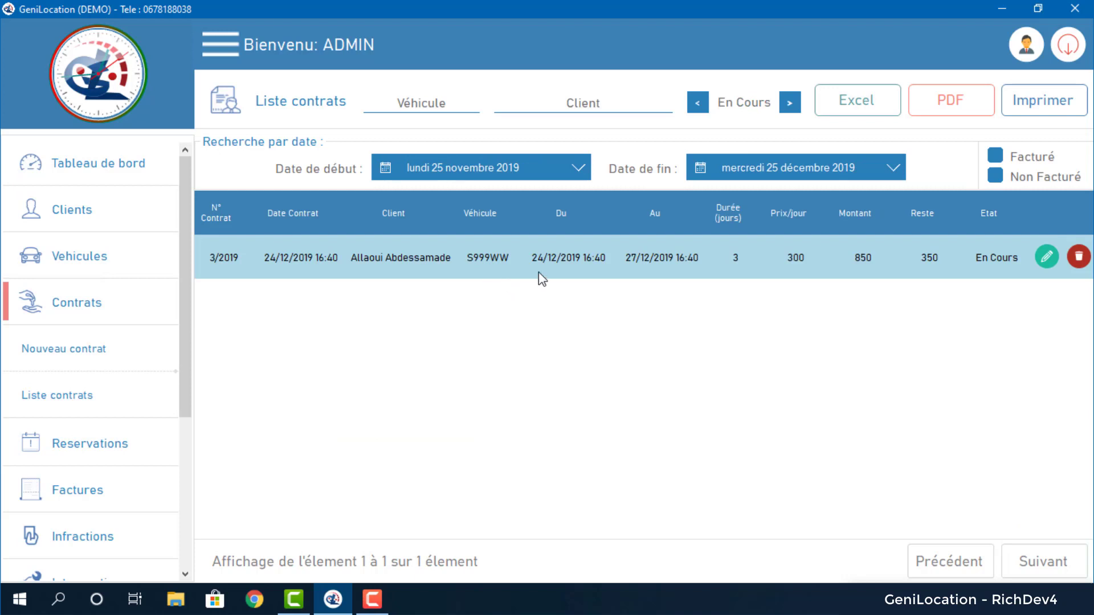
{"action": "left_click", "coordinate": [1046, 257]}
{"action": "scroll", "coordinate": [696, 561], "scroll_direction": "down", "scroll_amount": 10}
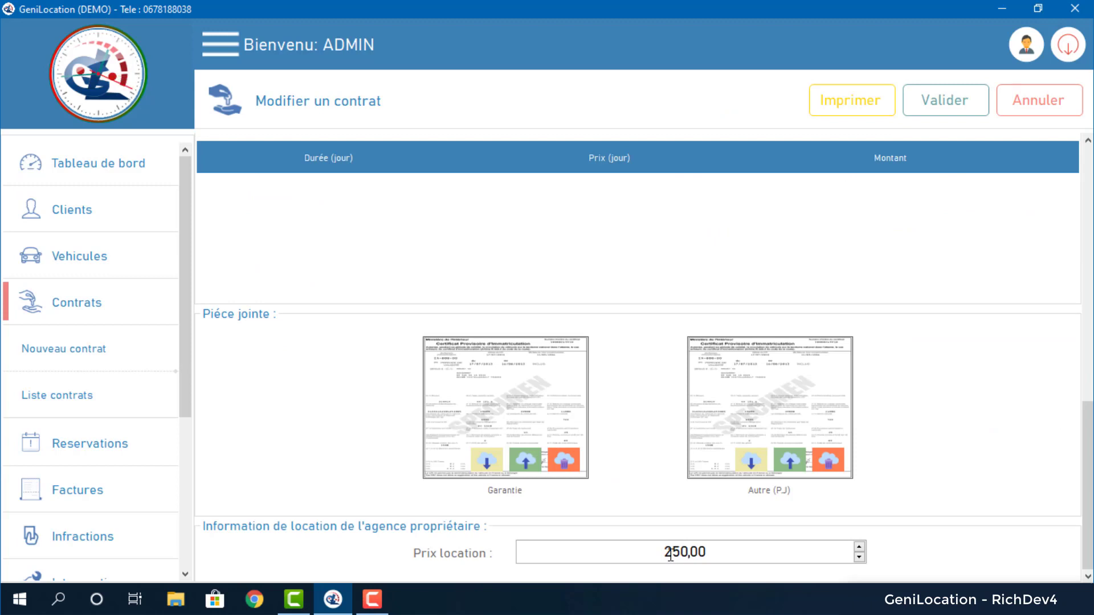
{"action": "left_click_drag", "start_coordinate": [663, 552], "coordinate": [688, 552]}
{"action": "scroll", "coordinate": [465, 373], "scroll_direction": "up", "scroll_amount": 10}
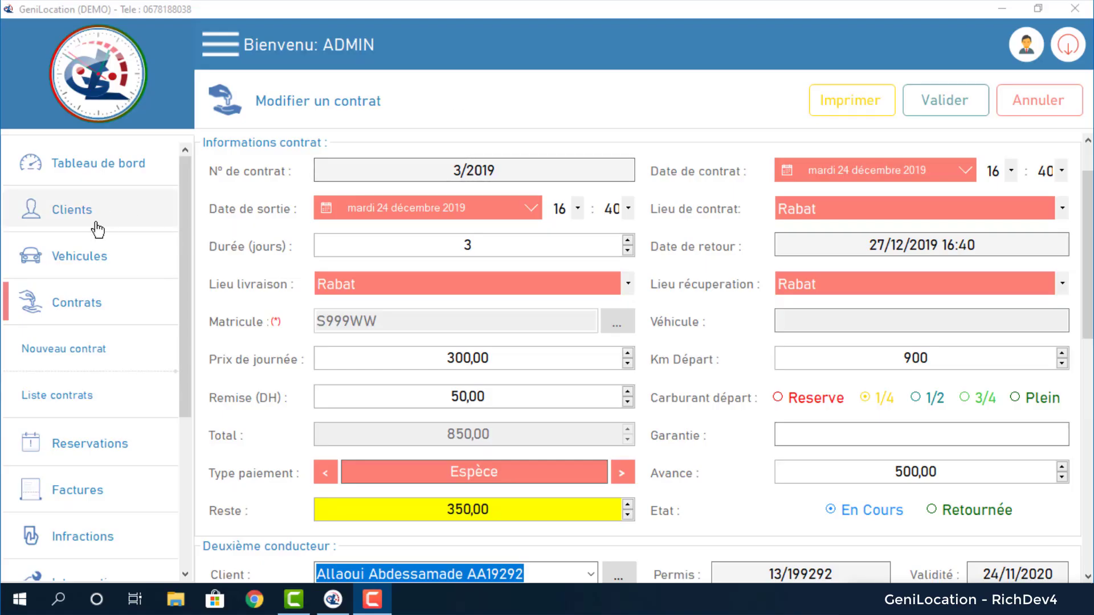
Start a new client, keeping civility M. and nationality Marocain.
{"action": "left_click", "coordinate": [98, 229]}
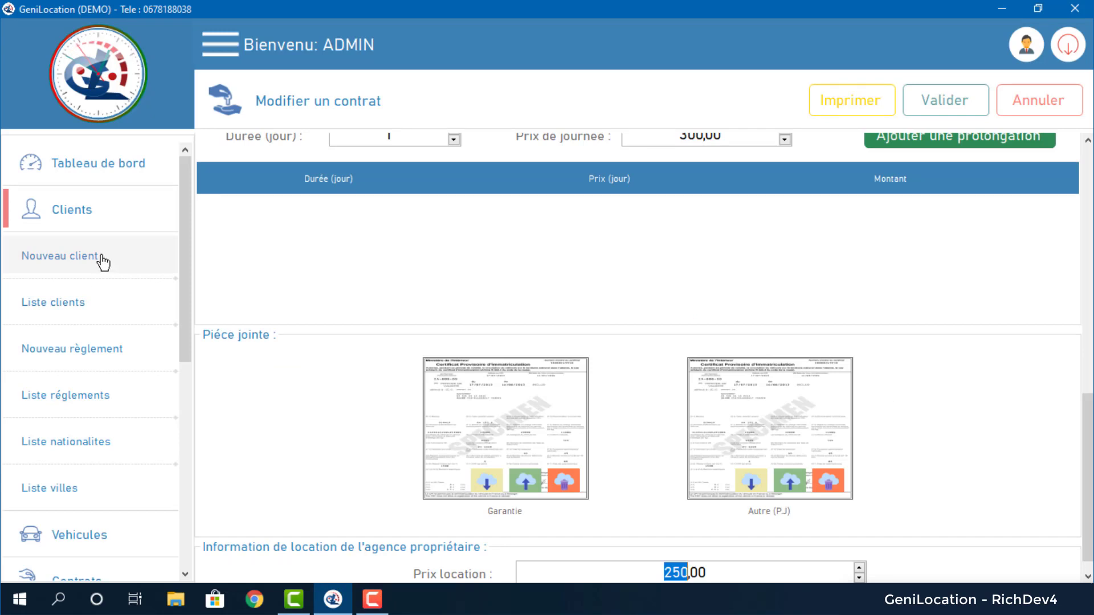
{"action": "left_click", "coordinate": [103, 261]}
{"action": "left_click", "coordinate": [394, 173]}
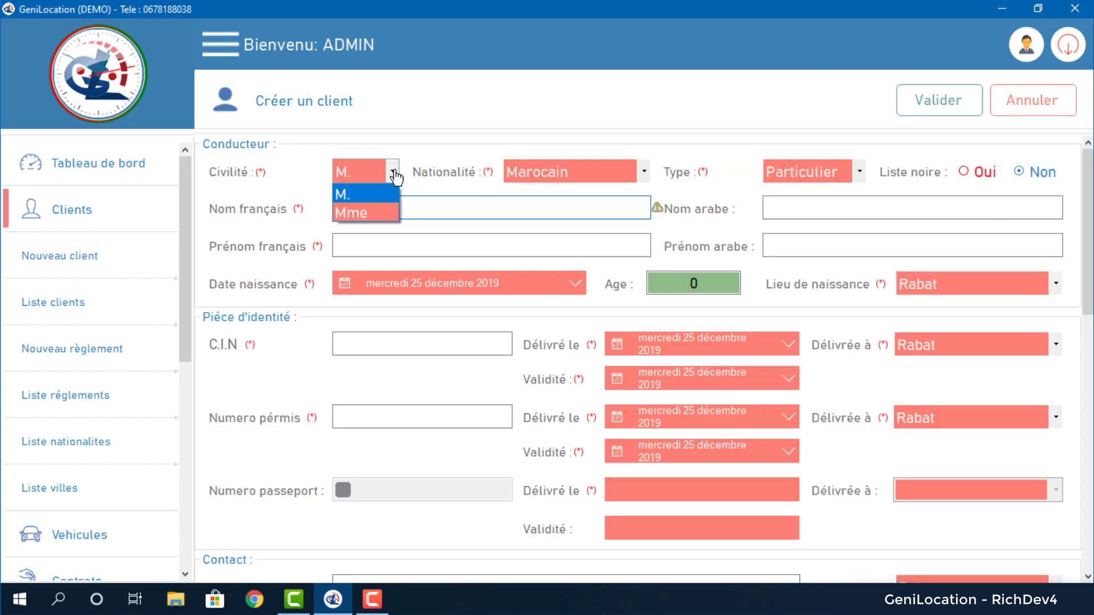
{"action": "left_click", "coordinate": [400, 166]}
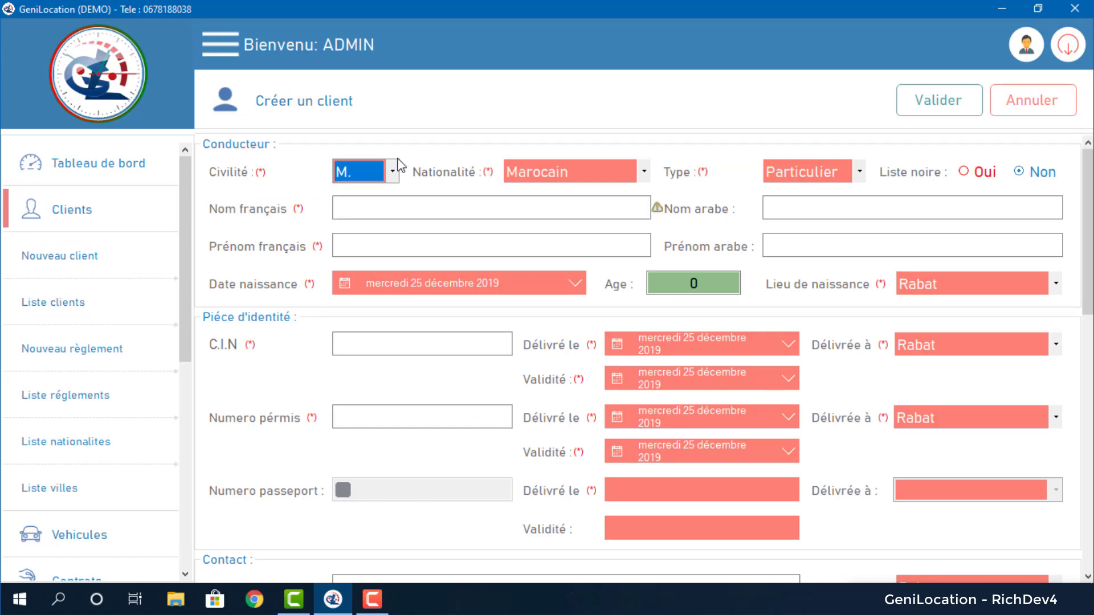
{"action": "left_click", "coordinate": [643, 173]}
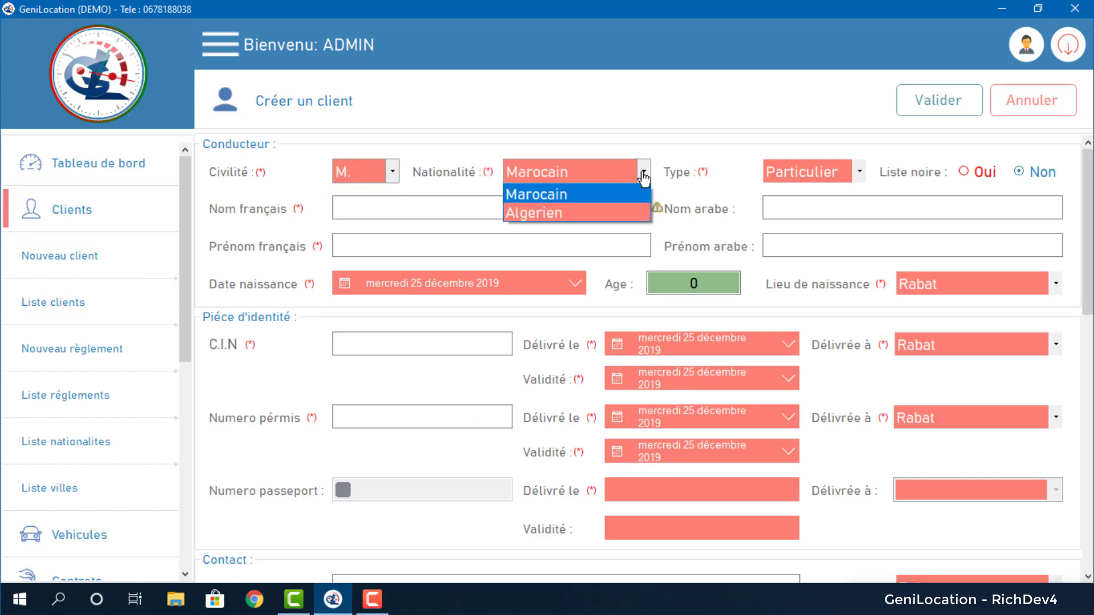
{"action": "left_click", "coordinate": [644, 174]}
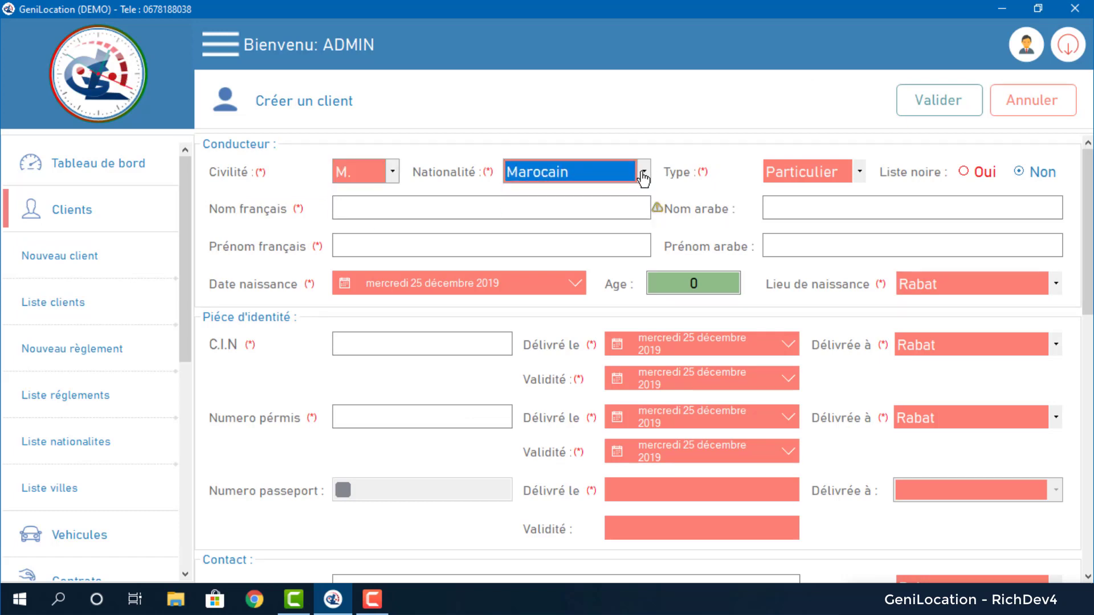
Bring up the Nouvelle nationalité dialog and cancel it without adding one.
{"action": "right_click", "coordinate": [603, 187]}
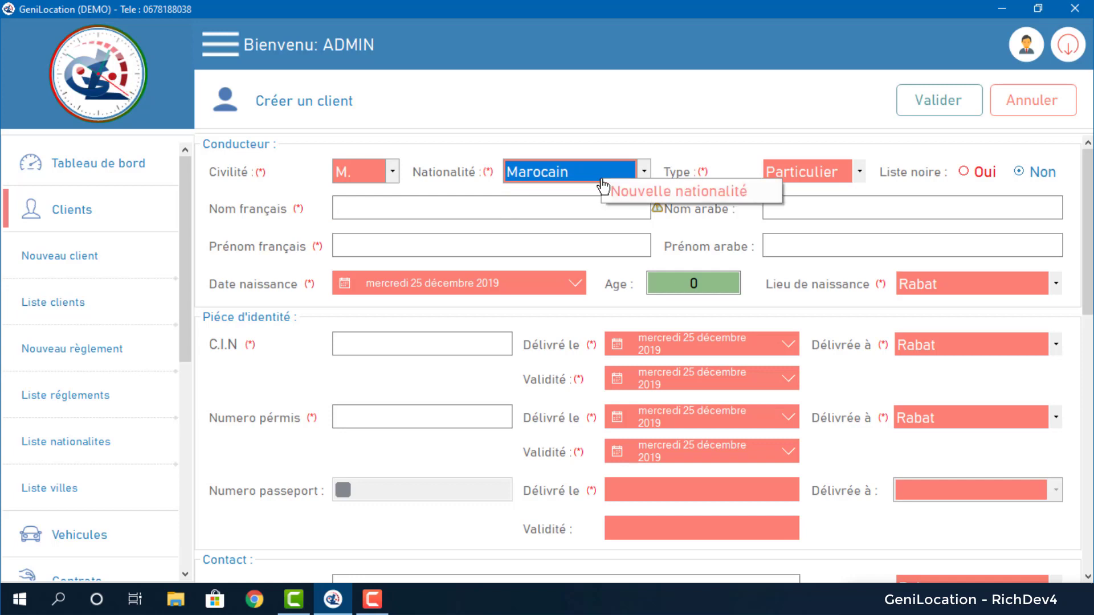
{"action": "left_click", "coordinate": [608, 189]}
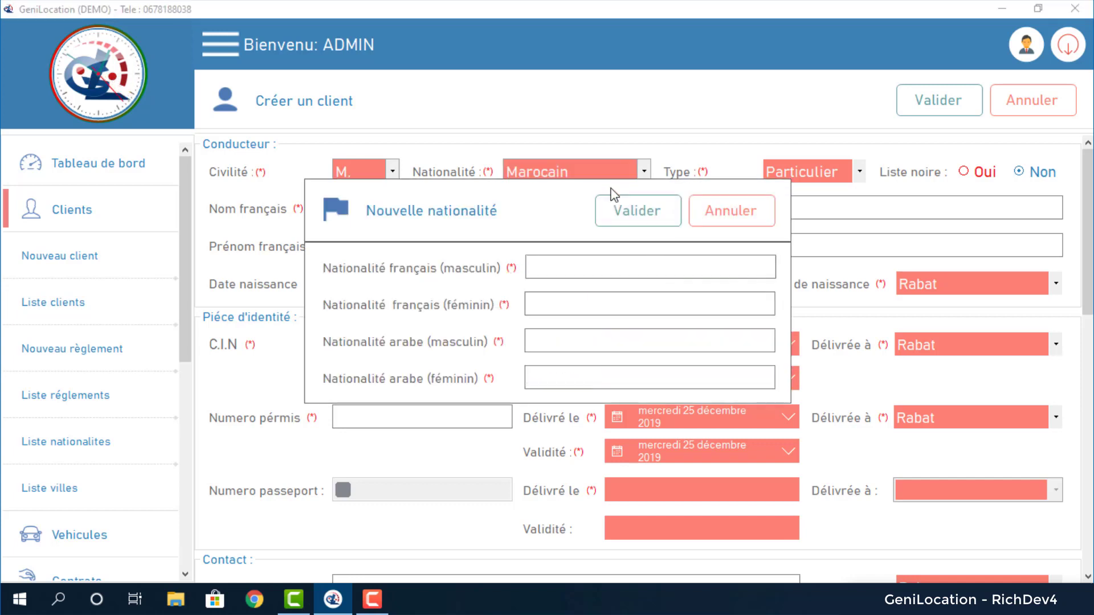
{"action": "left_click", "coordinate": [723, 215]}
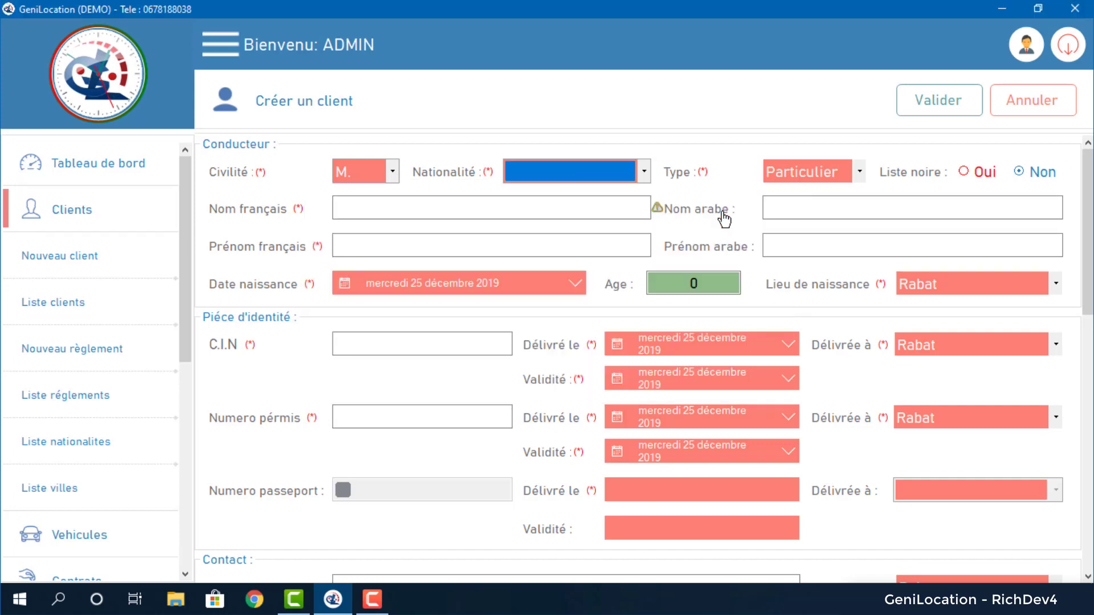
{"action": "left_click", "coordinate": [858, 174]}
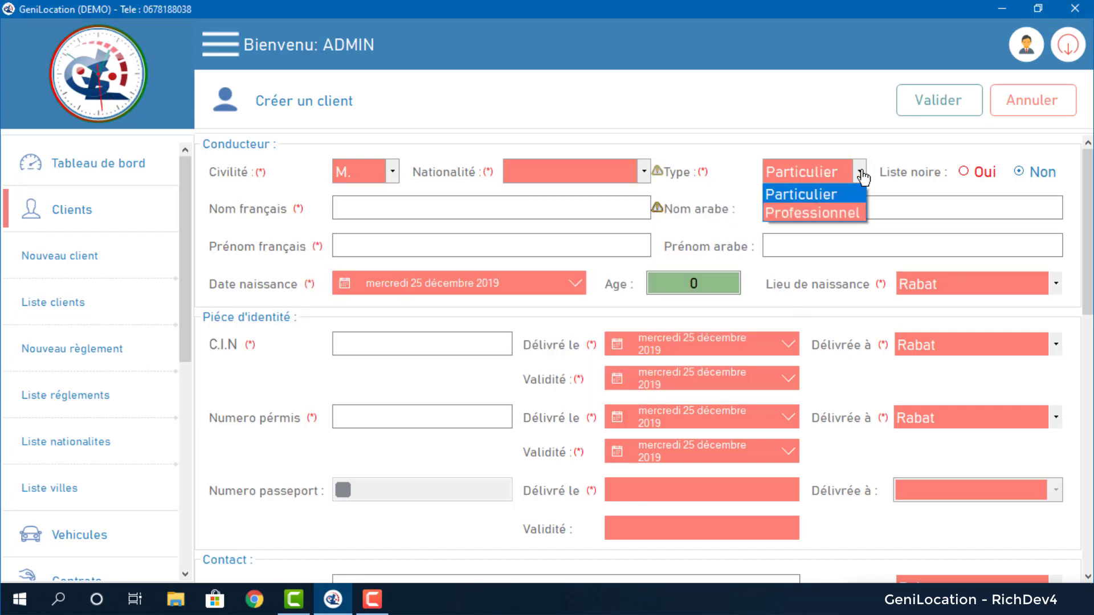
{"action": "left_click", "coordinate": [843, 214]}
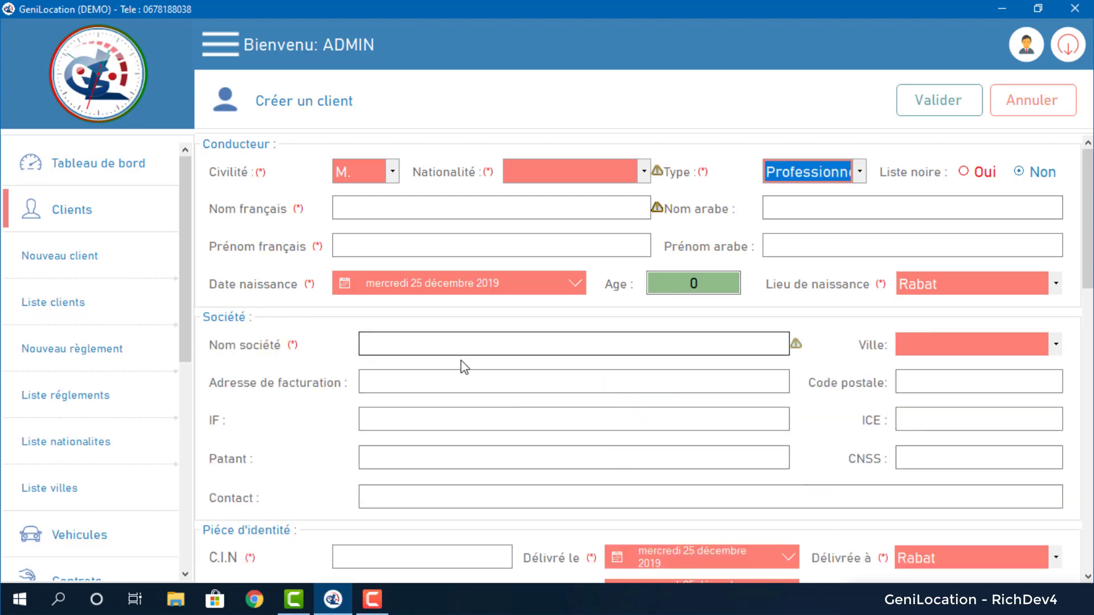
{"action": "left_click", "coordinate": [466, 344]}
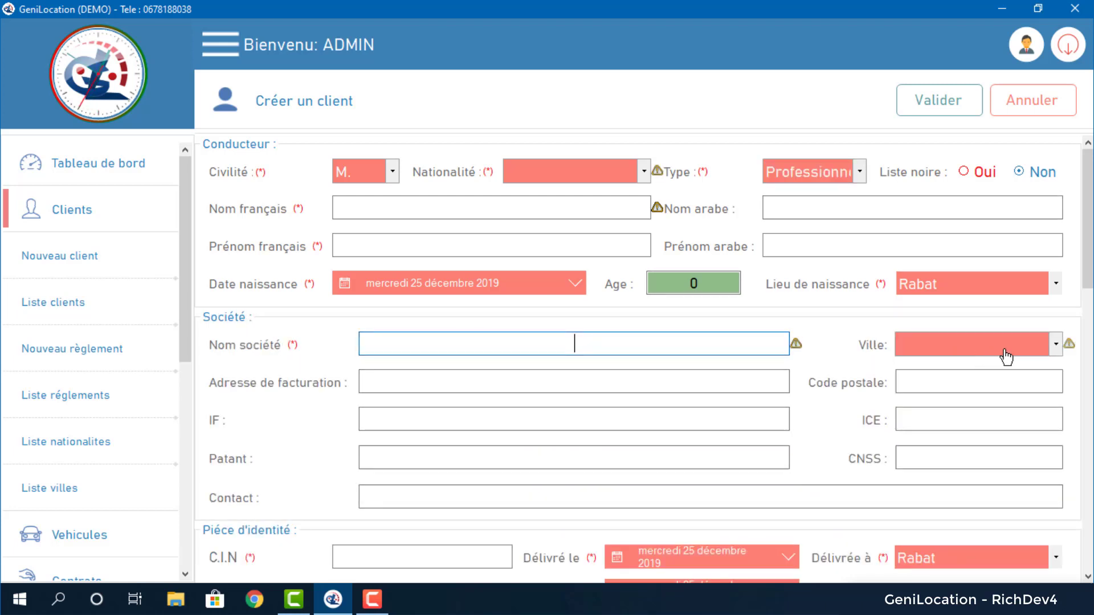
{"action": "left_click", "coordinate": [477, 390]}
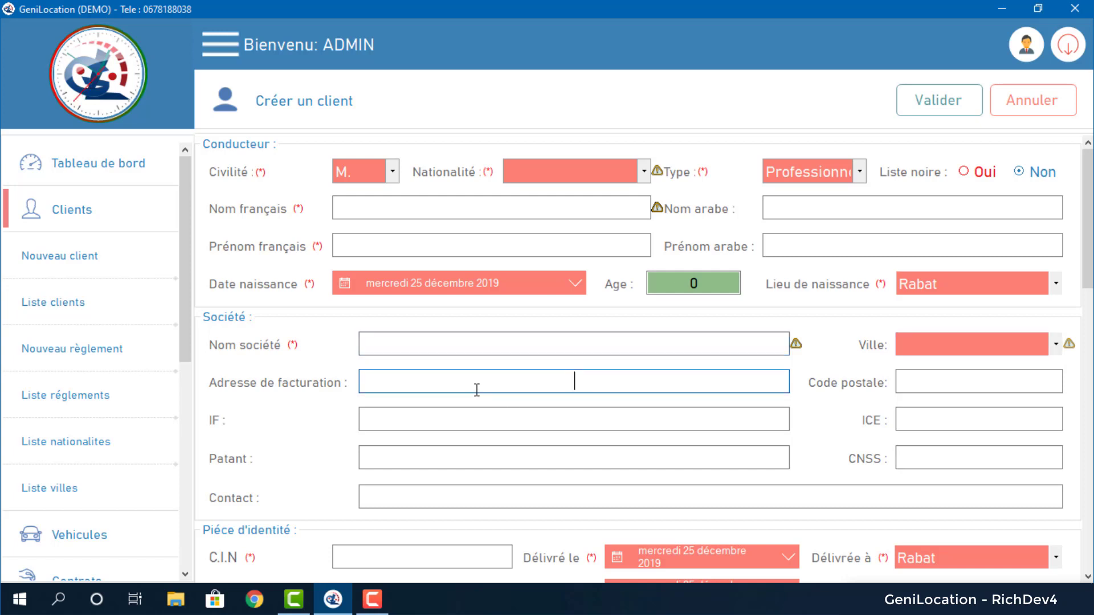
{"action": "left_click", "coordinate": [1004, 380]}
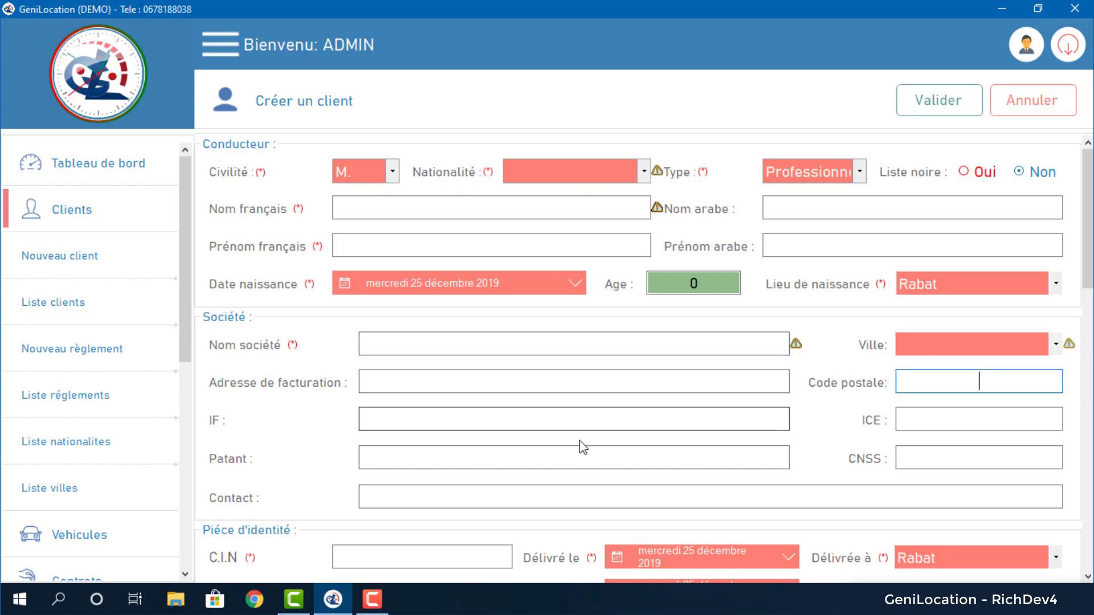
{"action": "left_click", "coordinate": [860, 174]}
{"action": "left_click", "coordinate": [845, 196]}
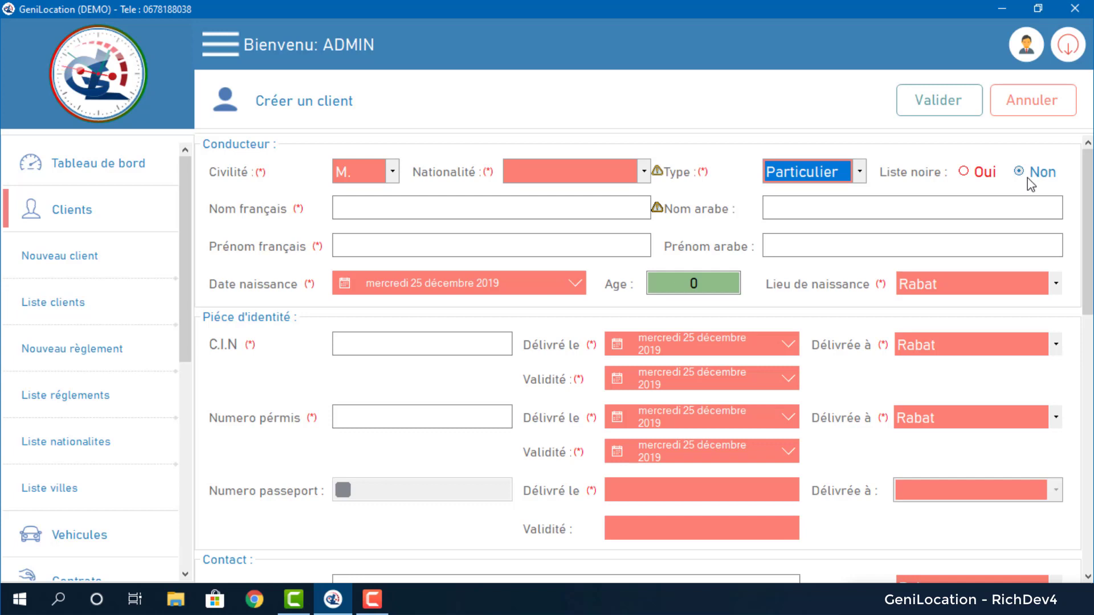
Step through the French and Arabic name fields, the C.I.N and the licence number.
{"action": "left_click", "coordinate": [620, 179]}
{"action": "left_click", "coordinate": [493, 206]}
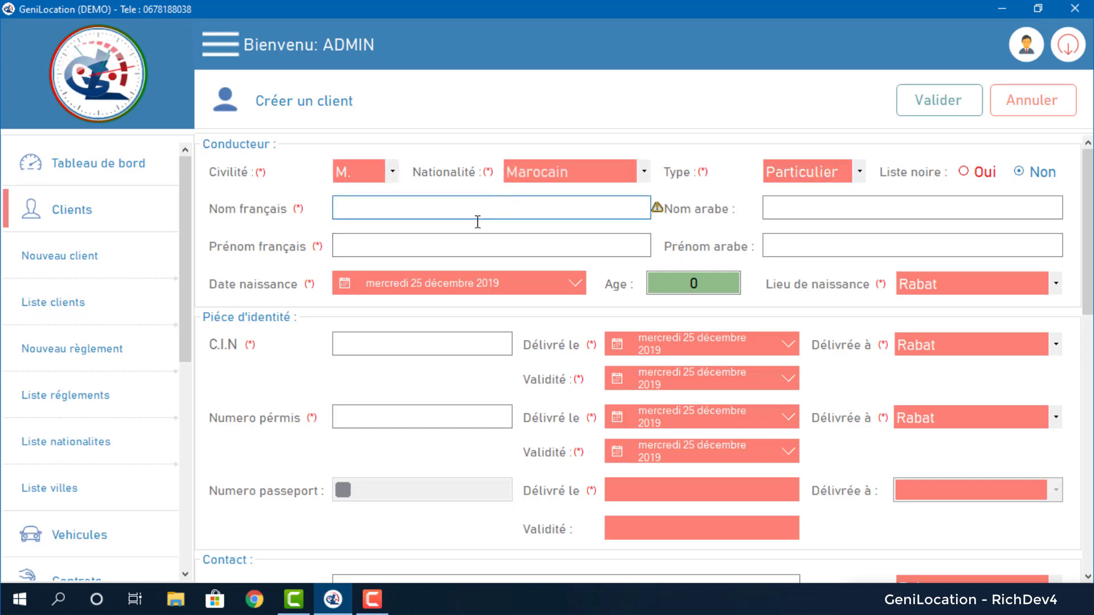
{"action": "left_click", "coordinate": [814, 217]}
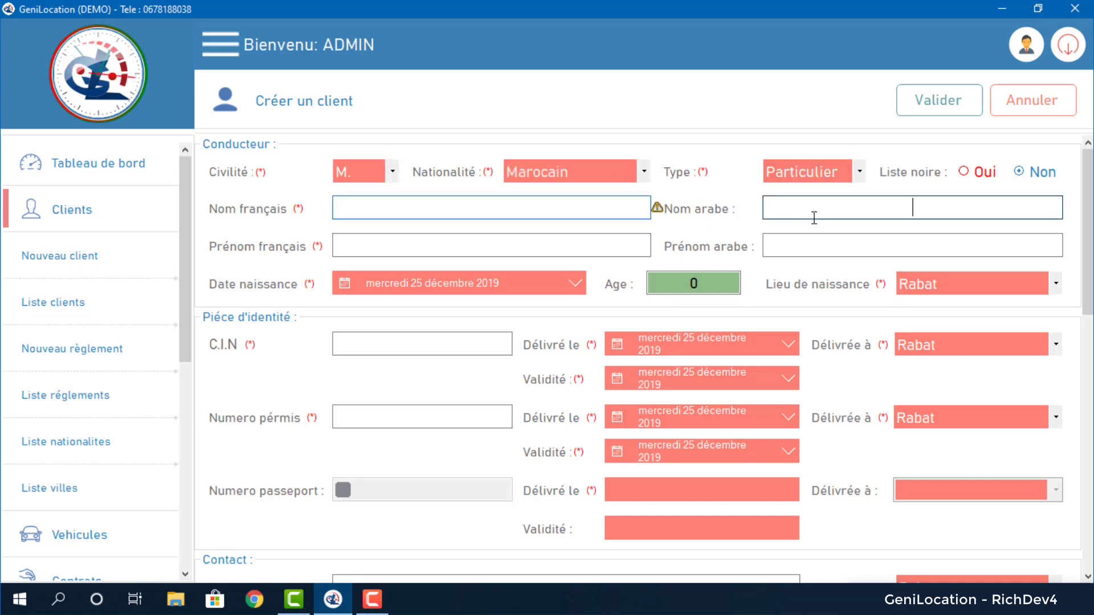
{"action": "left_click", "coordinate": [824, 251]}
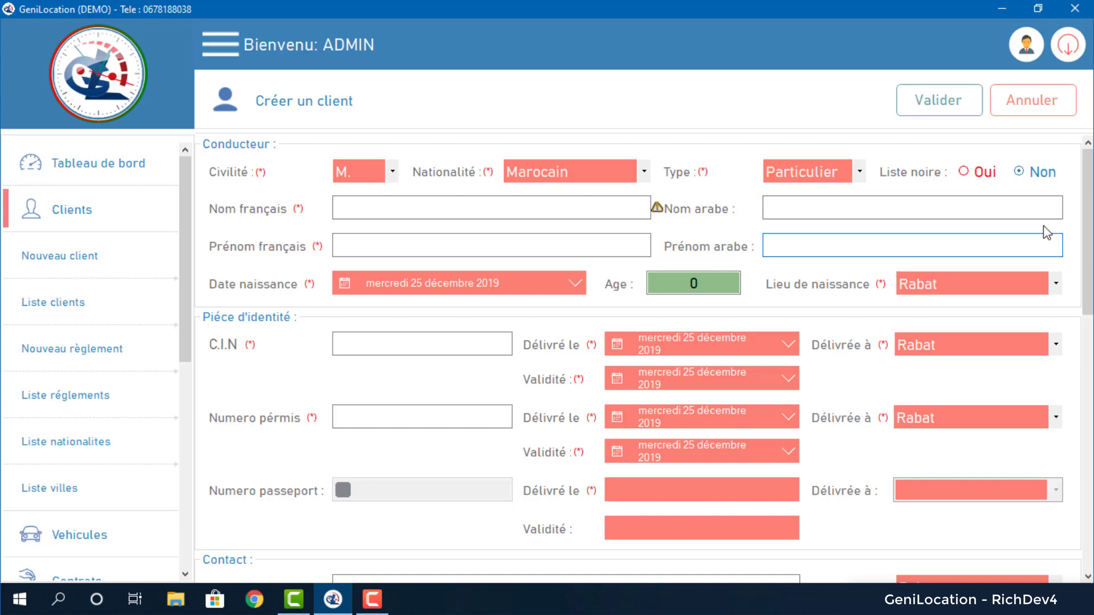
{"action": "mouse_move", "coordinate": [1069, 212]}
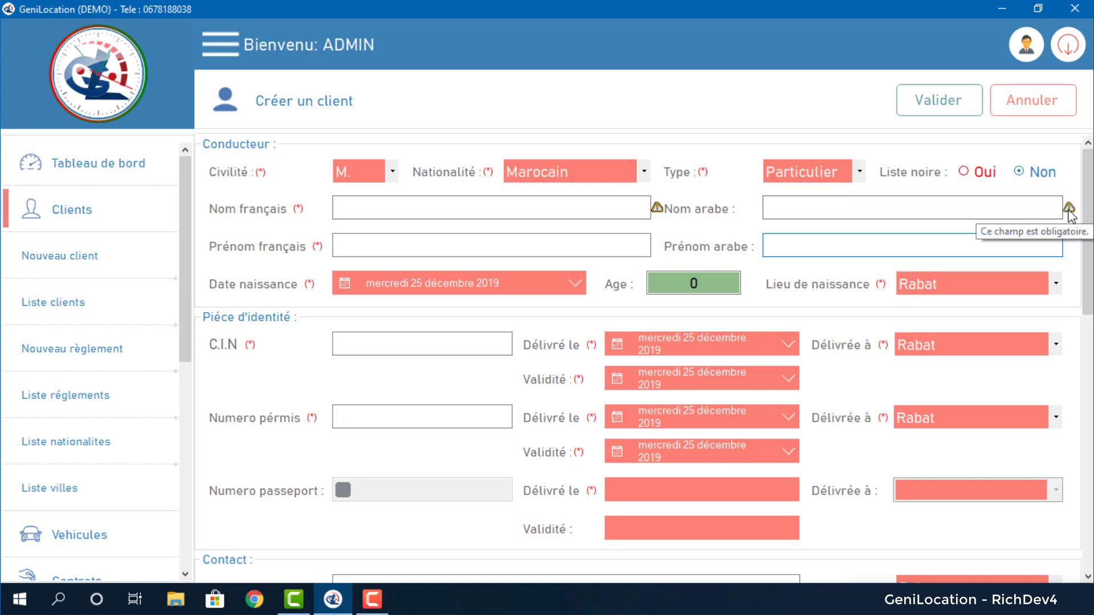
{"action": "mouse_move", "coordinate": [659, 211]}
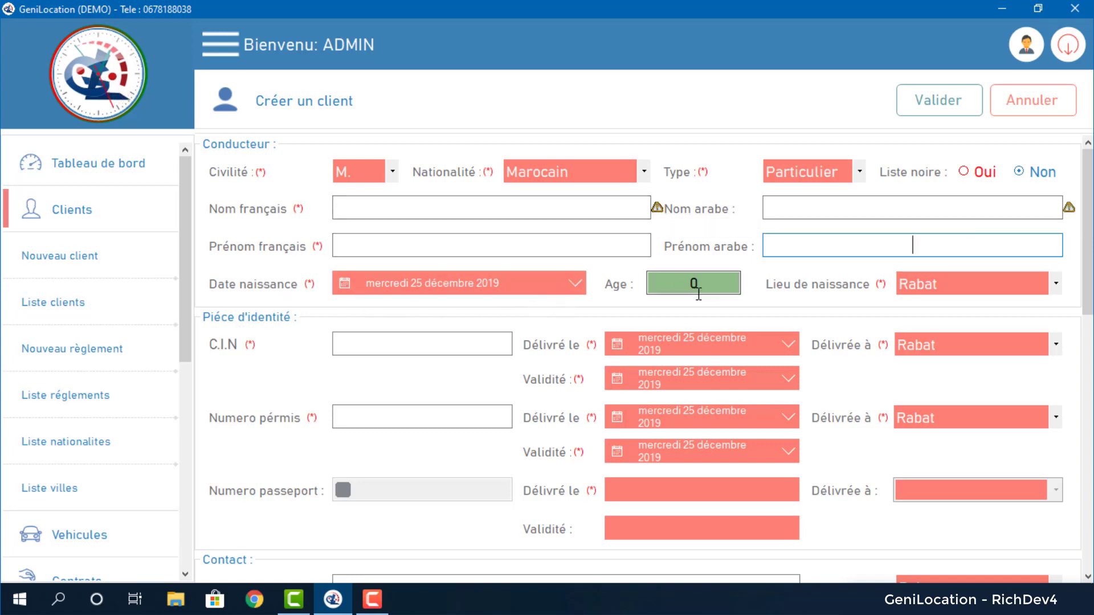
{"action": "scroll", "coordinate": [993, 307], "scroll_direction": "down", "scroll_amount": 2}
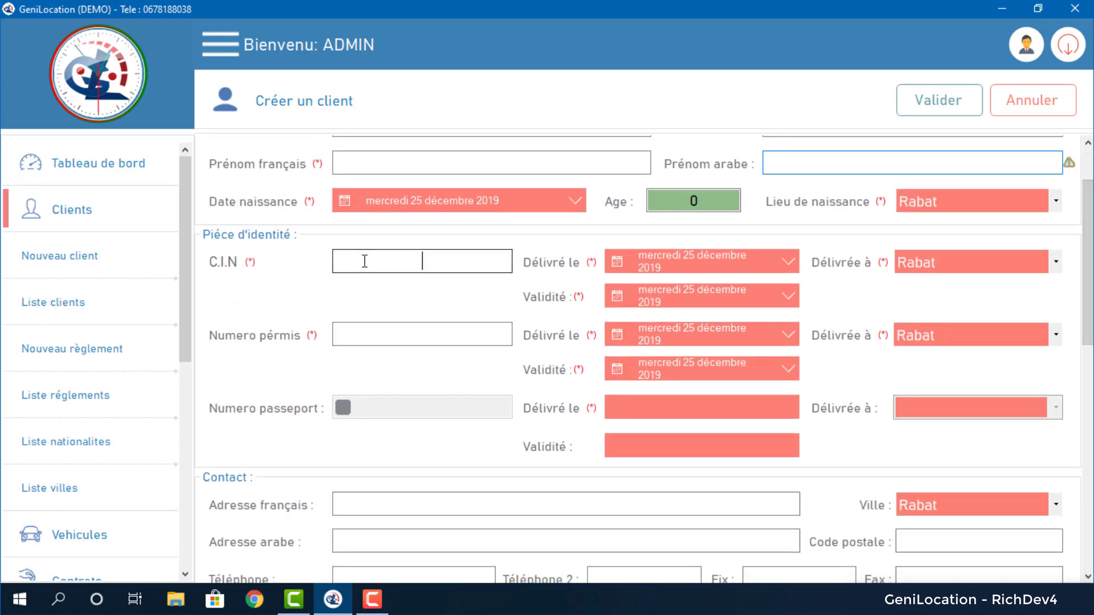
{"action": "left_click", "coordinate": [384, 261]}
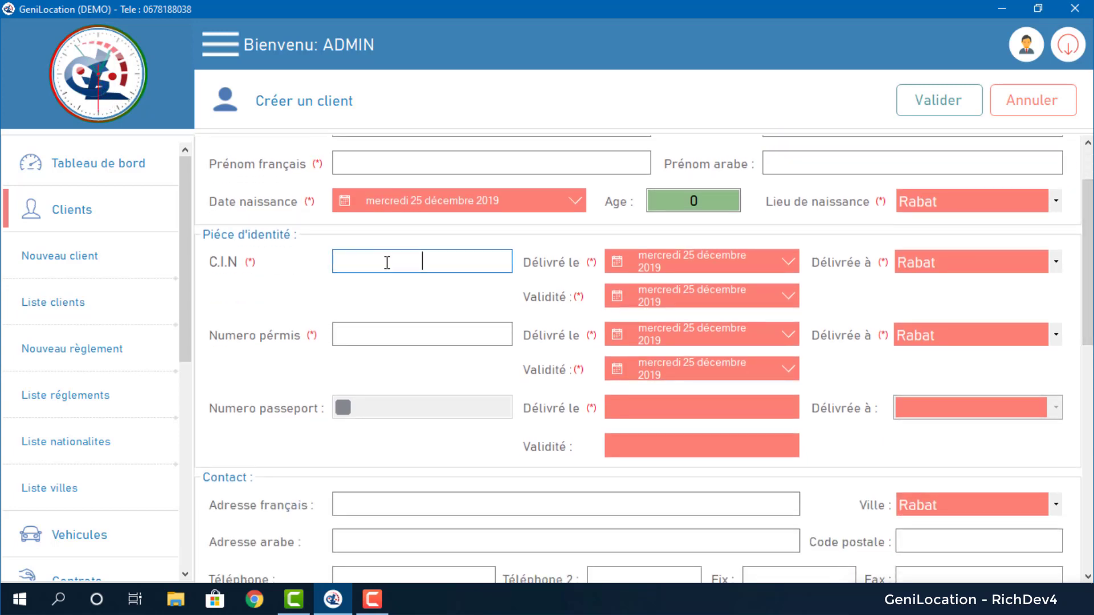
{"action": "left_click", "coordinate": [430, 333]}
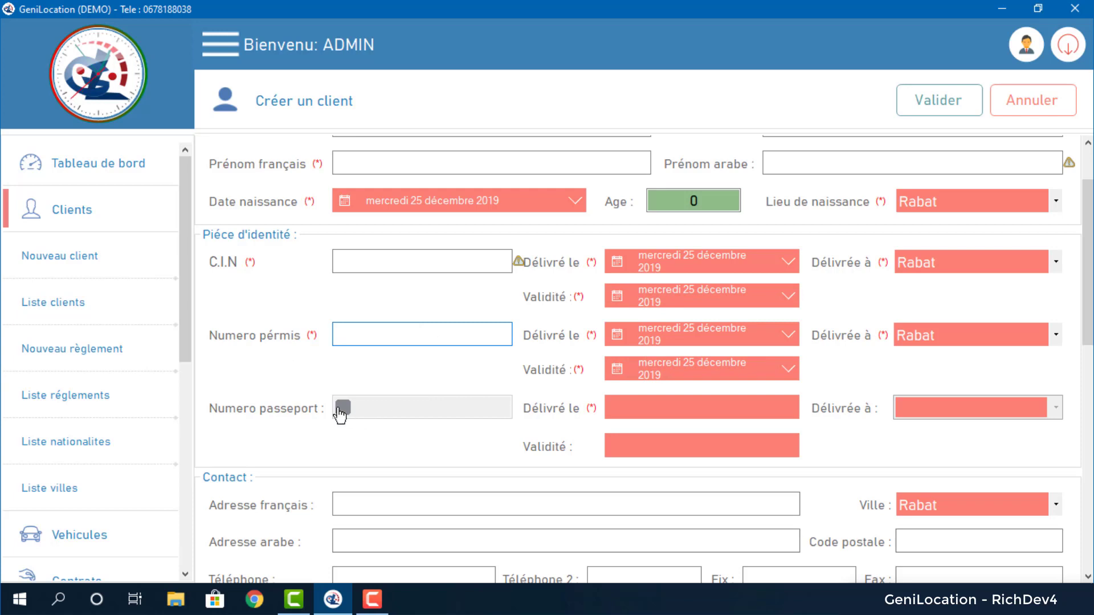
Toggle the passport details on and off, view Pièces jointes, and cancel the new client.
{"action": "scroll", "coordinate": [500, 271], "scroll_direction": "down", "scroll_amount": 3}
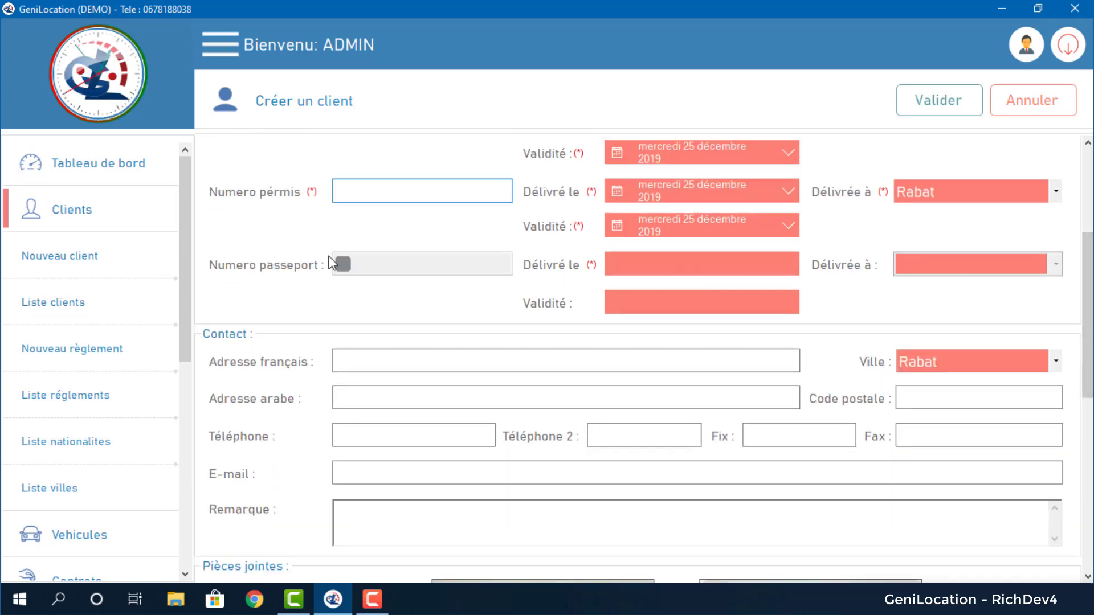
{"action": "left_click", "coordinate": [342, 264]}
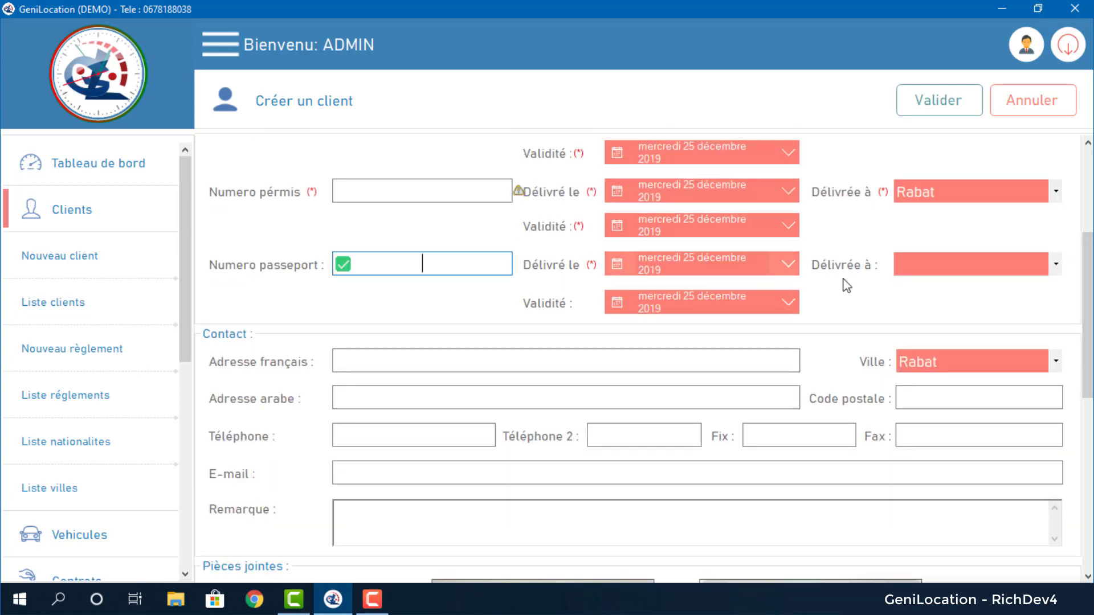
{"action": "left_click", "coordinate": [344, 265]}
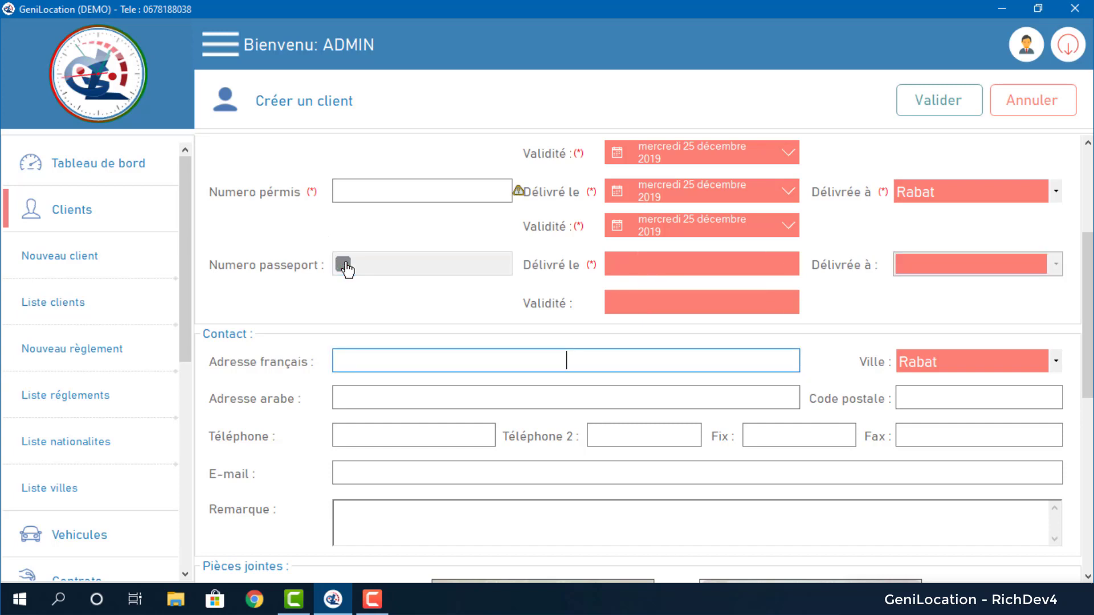
{"action": "scroll", "coordinate": [959, 290], "scroll_direction": "down", "scroll_amount": 1}
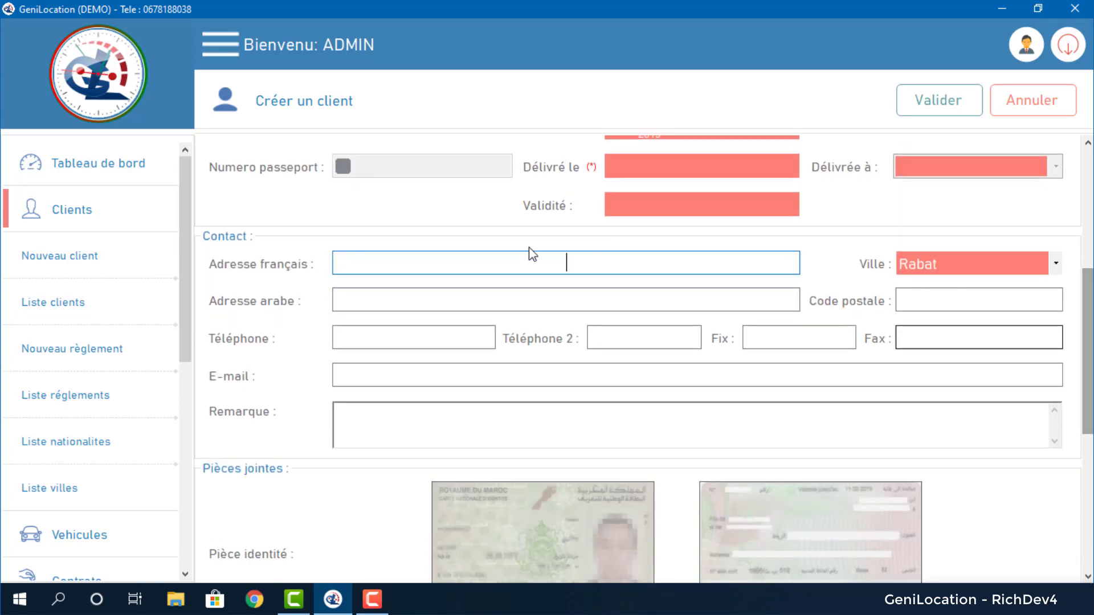
{"action": "scroll", "coordinate": [710, 200], "scroll_direction": "down", "scroll_amount": 1}
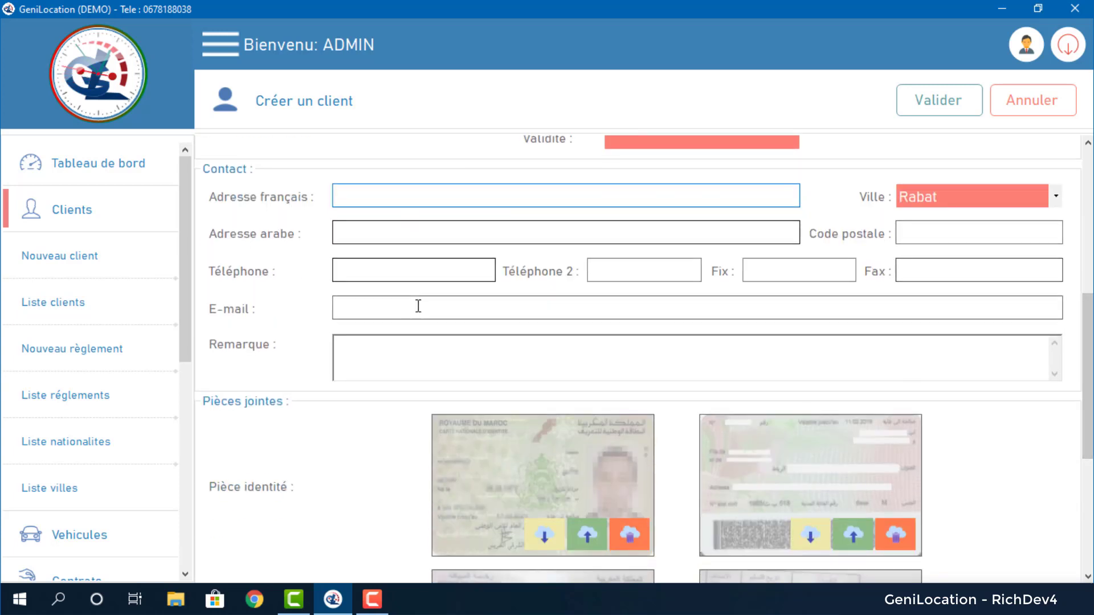
{"action": "scroll", "coordinate": [871, 273], "scroll_direction": "down", "scroll_amount": 3}
{"action": "left_click_drag", "start_coordinate": [1088, 445], "coordinate": [1087, 458]}
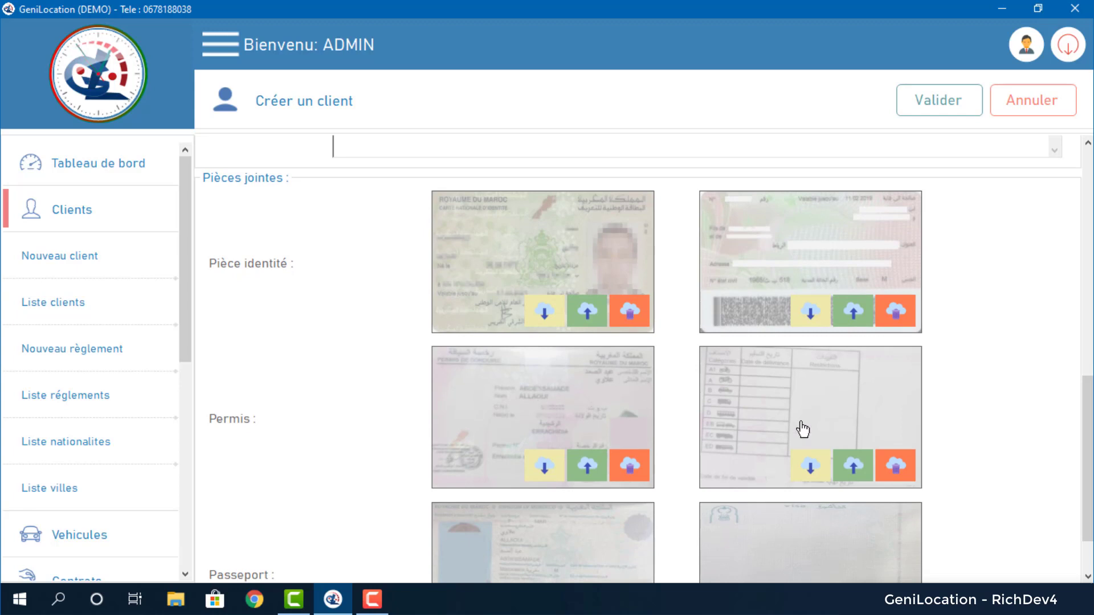
{"action": "left_click_drag", "start_coordinate": [1088, 450], "coordinate": [1088, 224]}
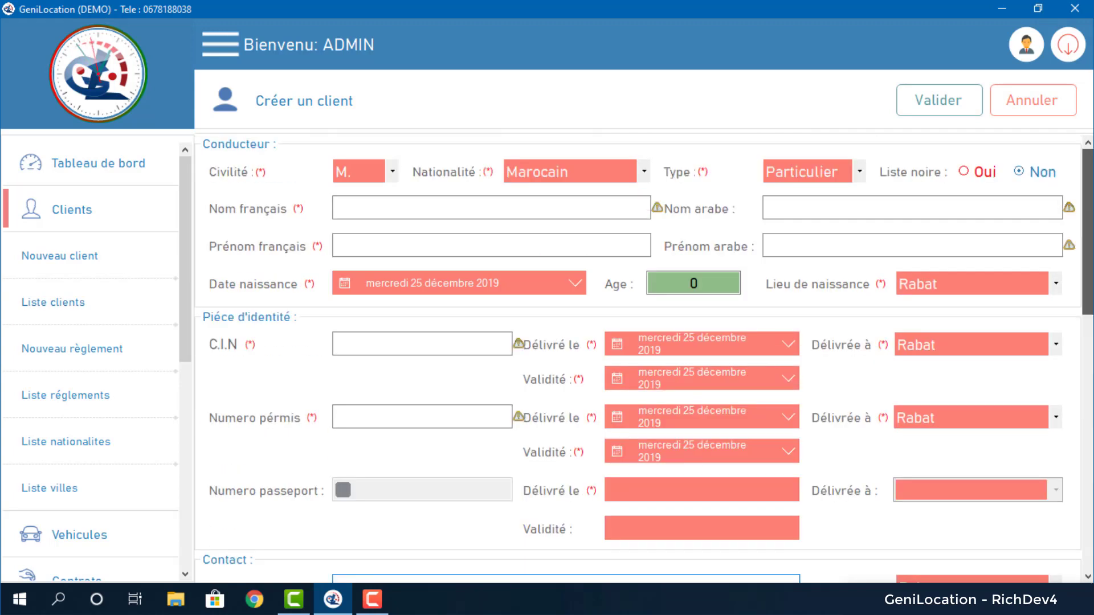
{"action": "left_click", "coordinate": [1023, 110]}
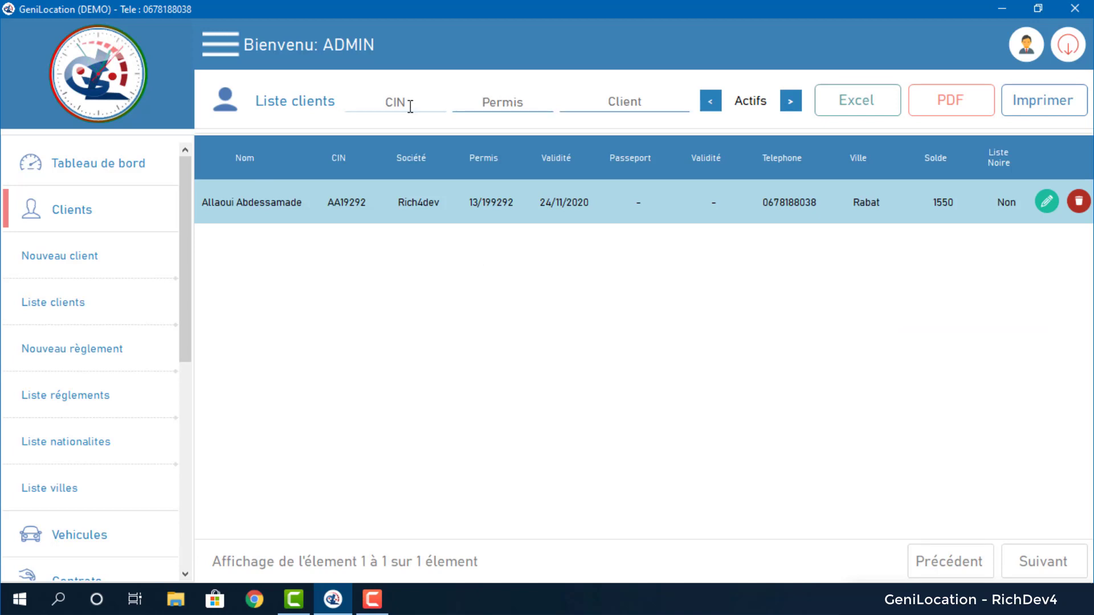
Switch the client list filter to inactive clients, then to all clients.
{"action": "left_click_drag", "start_coordinate": [736, 105], "coordinate": [789, 108]}
{"action": "left_click", "coordinate": [789, 107]}
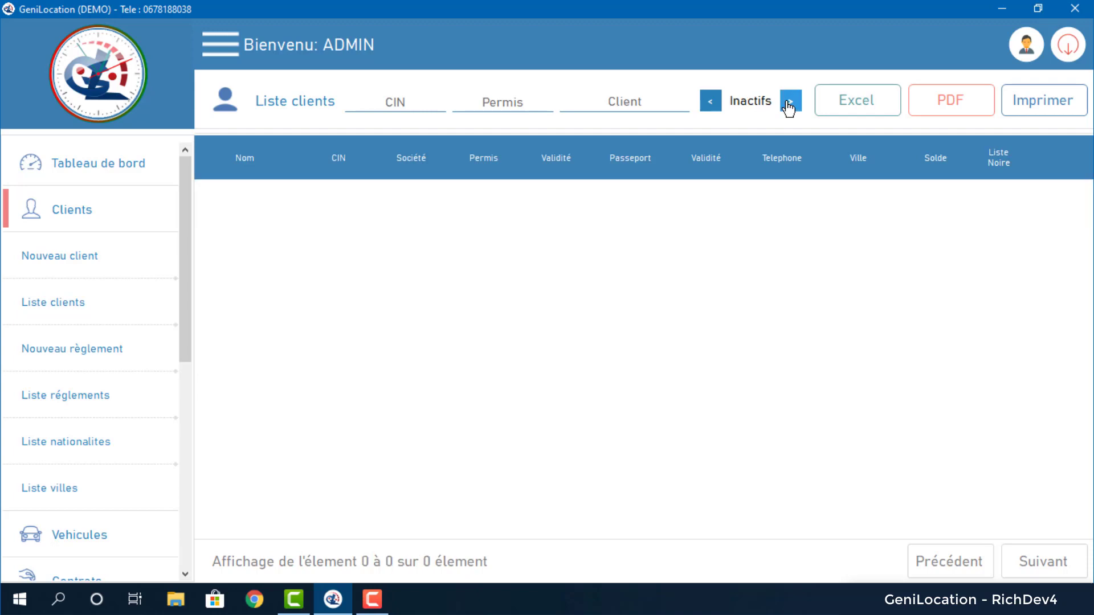
{"action": "left_click", "coordinate": [789, 107]}
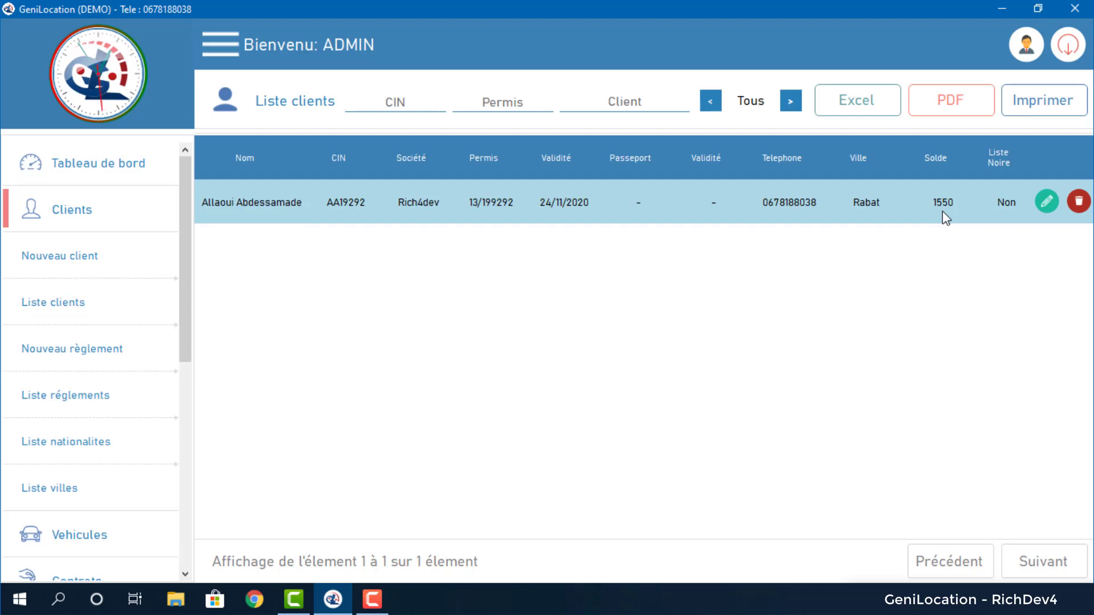
Attempt to delete the Rabat client, acknowledge the refusal, and open its record for editing.
{"action": "left_click", "coordinate": [1080, 203]}
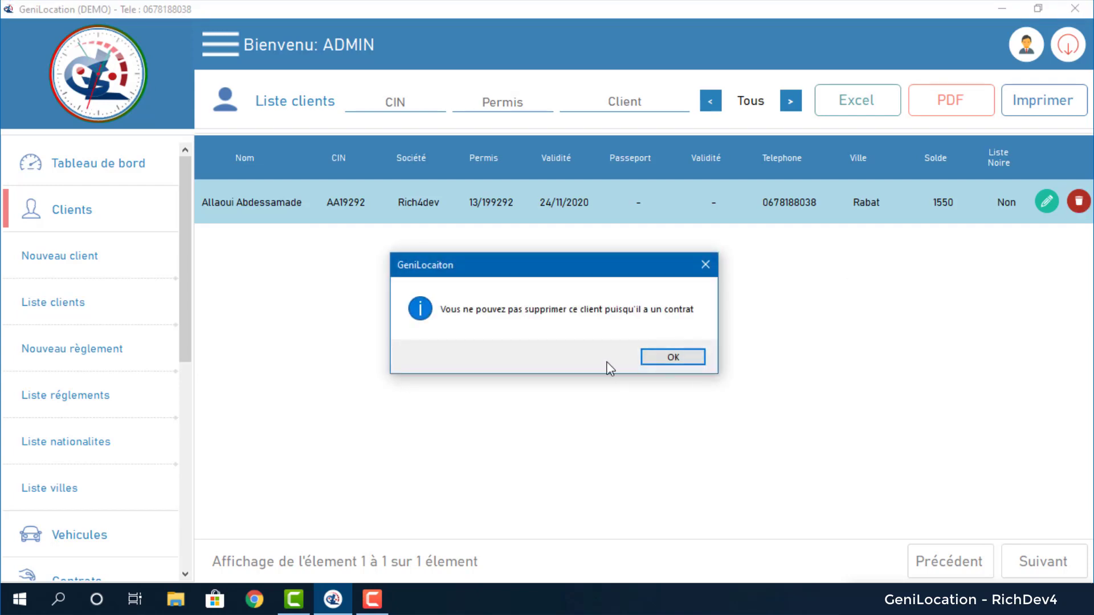
{"action": "left_click", "coordinate": [668, 361]}
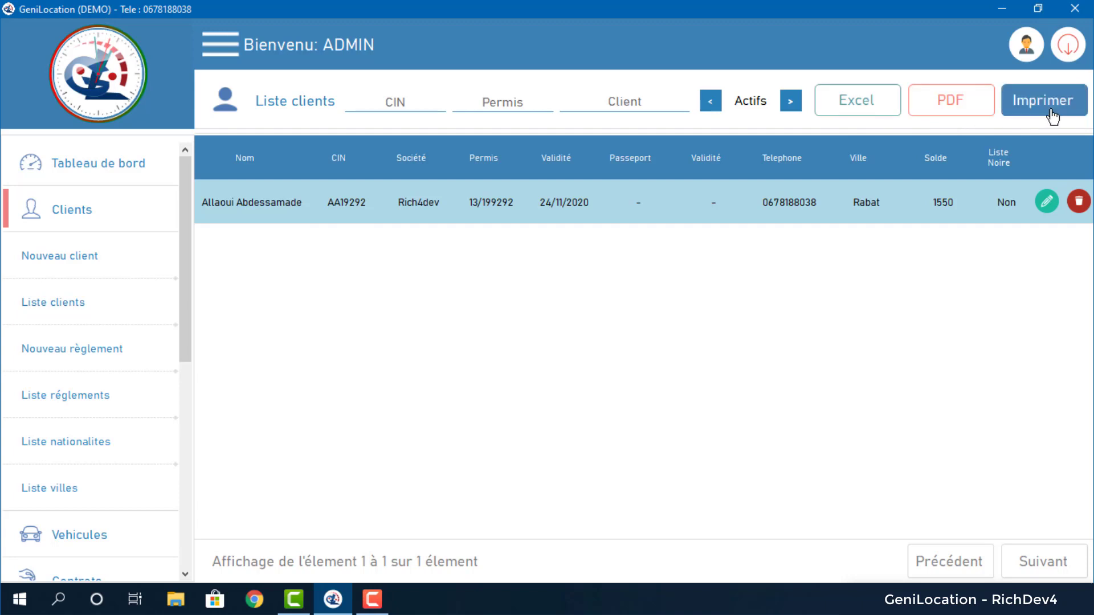
{"action": "left_click", "coordinate": [1048, 203]}
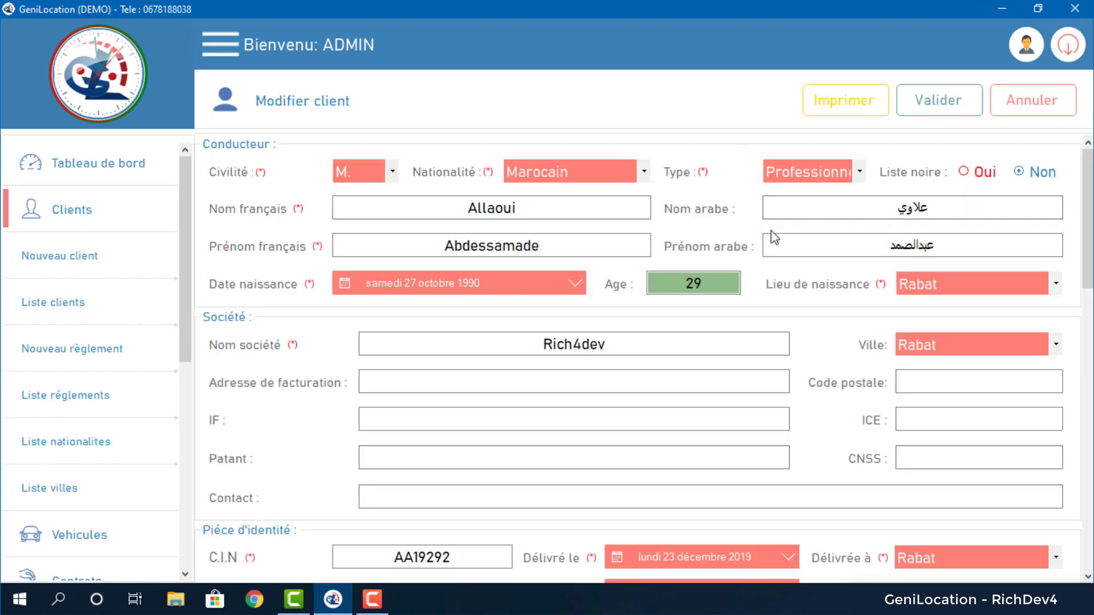
Save the Rabat client's record and confirm the save.
{"action": "scroll", "coordinate": [1042, 268], "scroll_direction": "down", "scroll_amount": 8}
{"action": "scroll", "coordinate": [1043, 268], "scroll_direction": "up", "scroll_amount": 7}
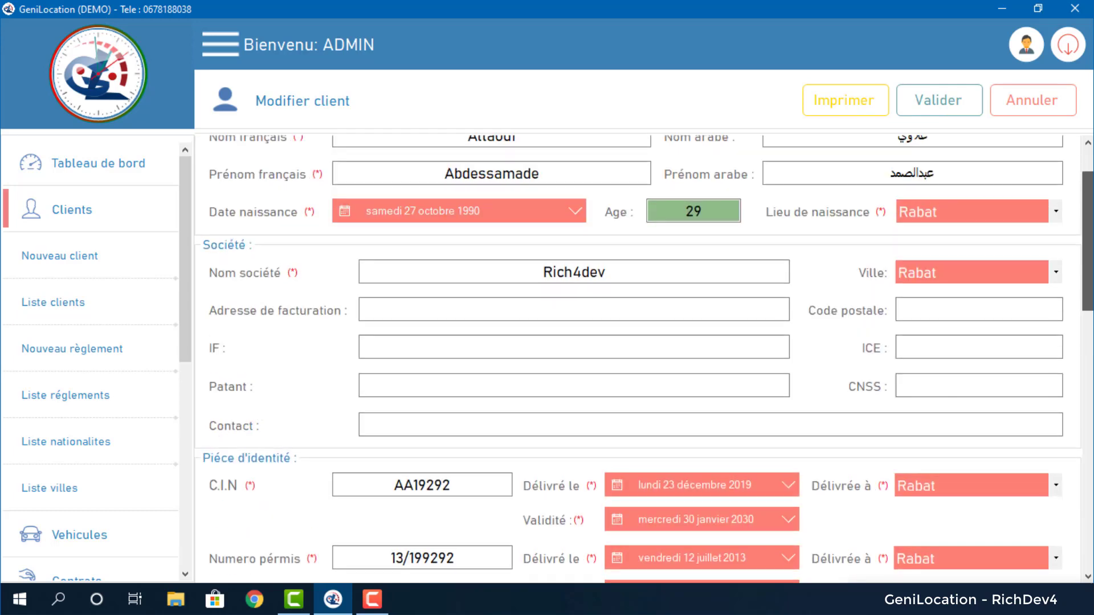
{"action": "left_click", "coordinate": [937, 100]}
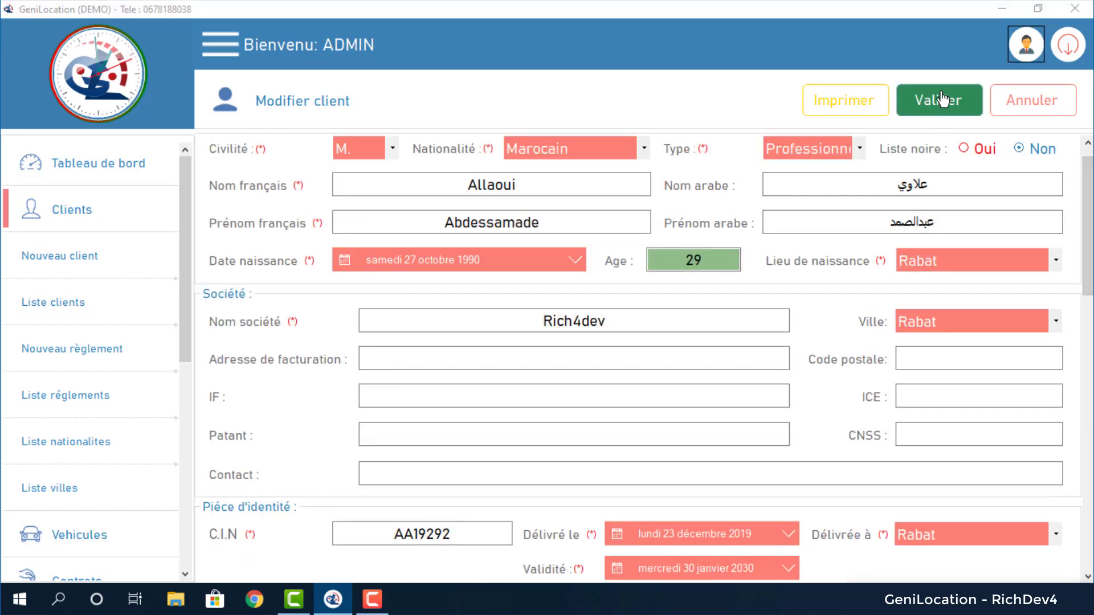
{"action": "left_click", "coordinate": [578, 358]}
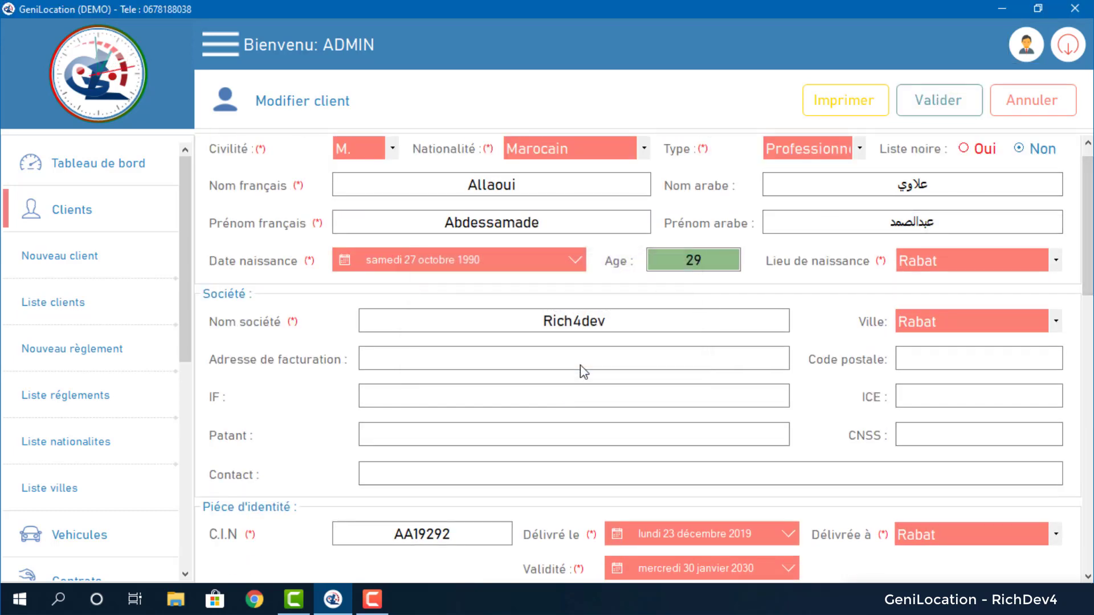
Preview the client's printable sheet and read through to page 2.
{"action": "left_click", "coordinate": [551, 311]}
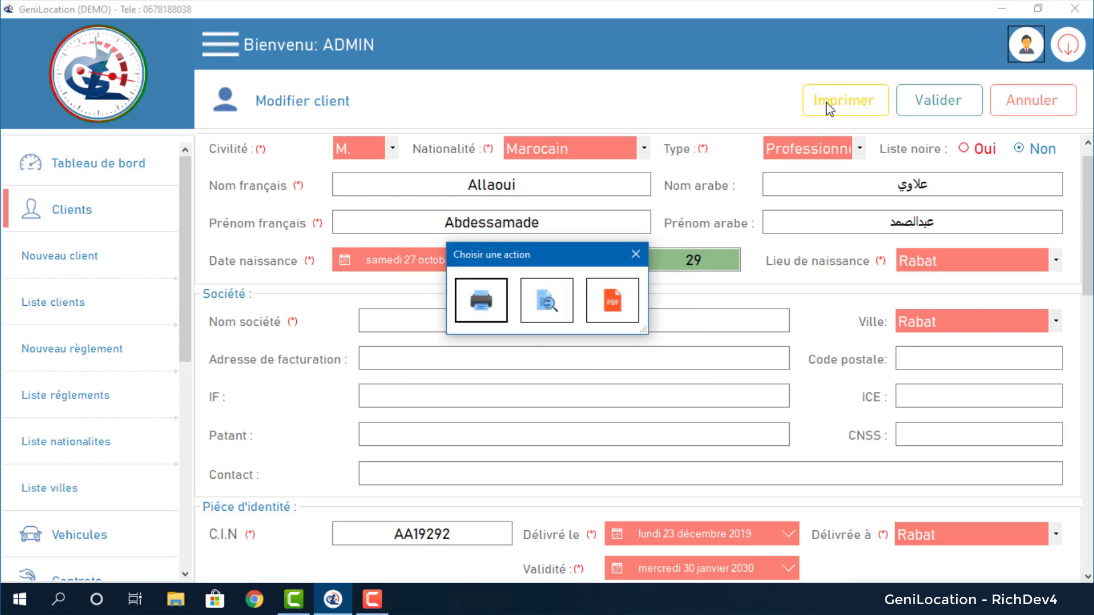
{"action": "left_click", "coordinate": [550, 306]}
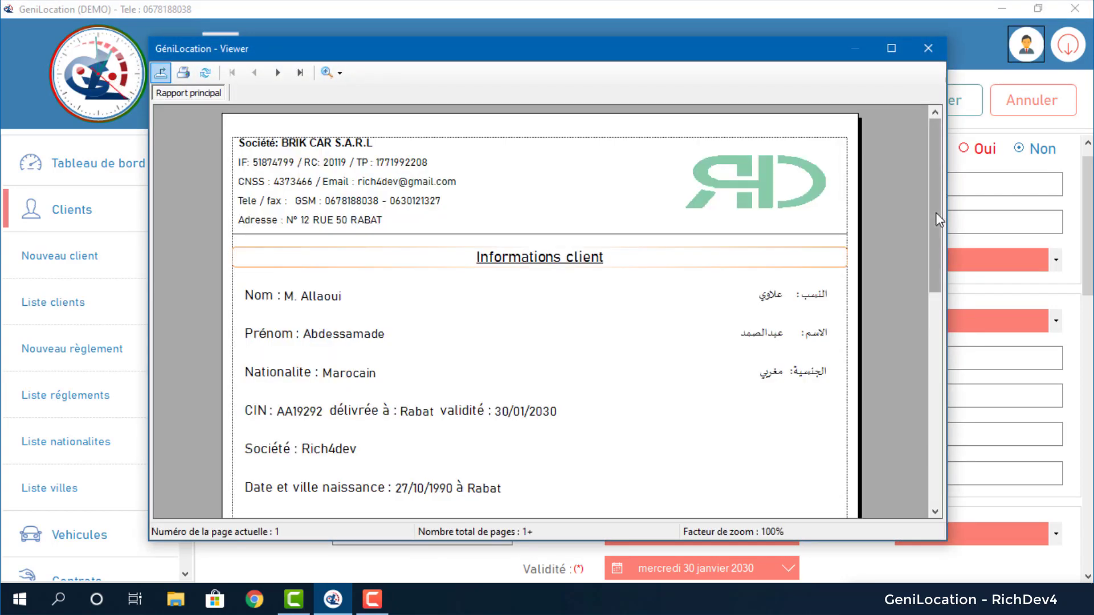
{"action": "left_click_drag", "start_coordinate": [939, 225], "coordinate": [945, 187]}
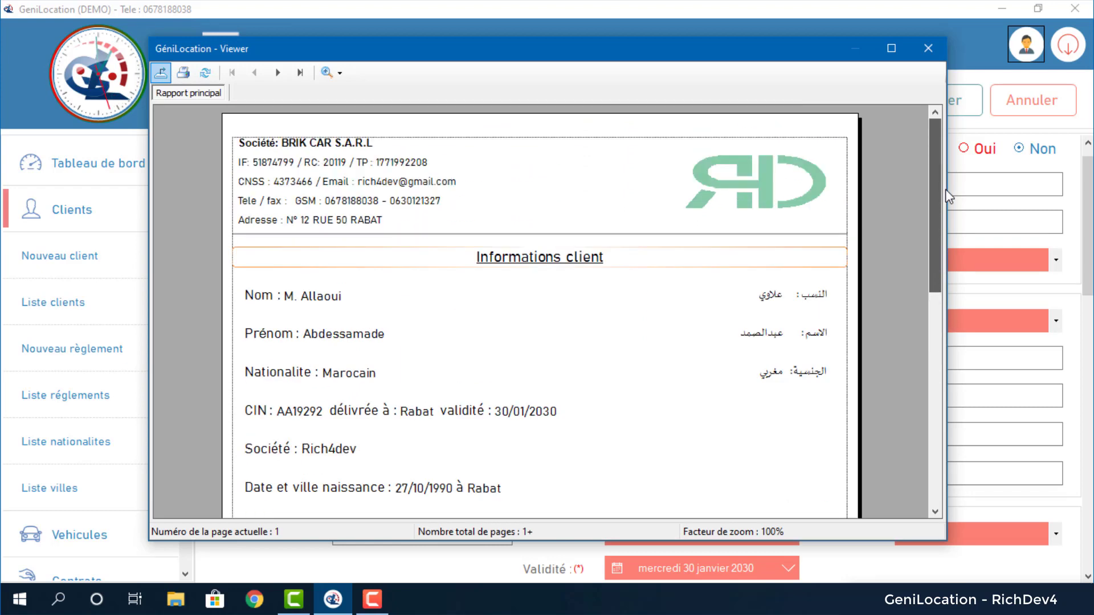
{"action": "left_click_drag", "start_coordinate": [945, 189], "coordinate": [932, 443]}
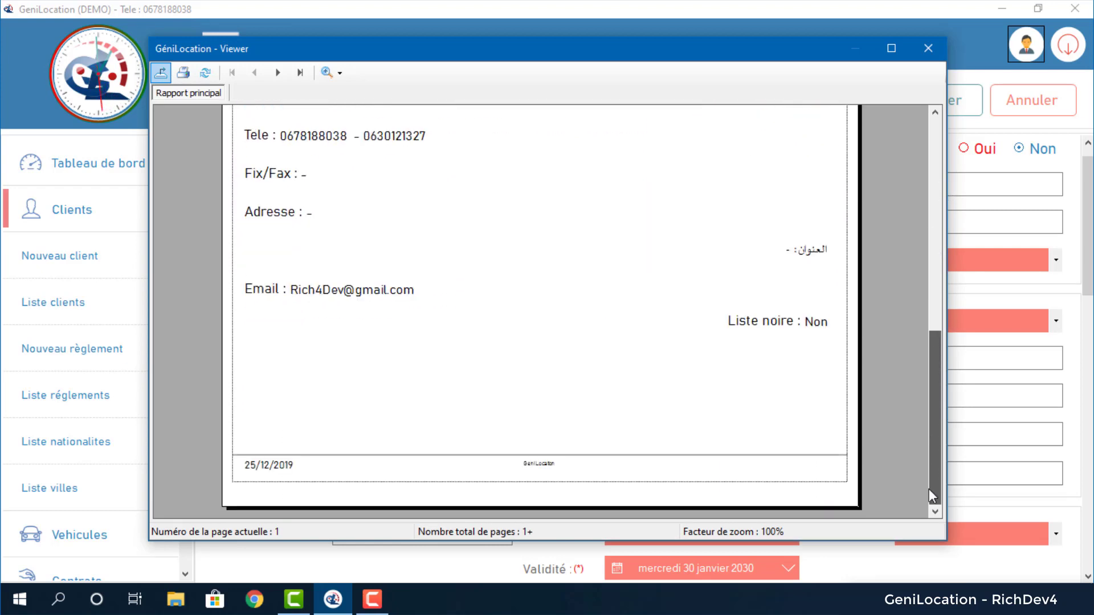
{"action": "left_click_drag", "start_coordinate": [929, 489], "coordinate": [934, 188]}
{"action": "left_click", "coordinate": [278, 73]}
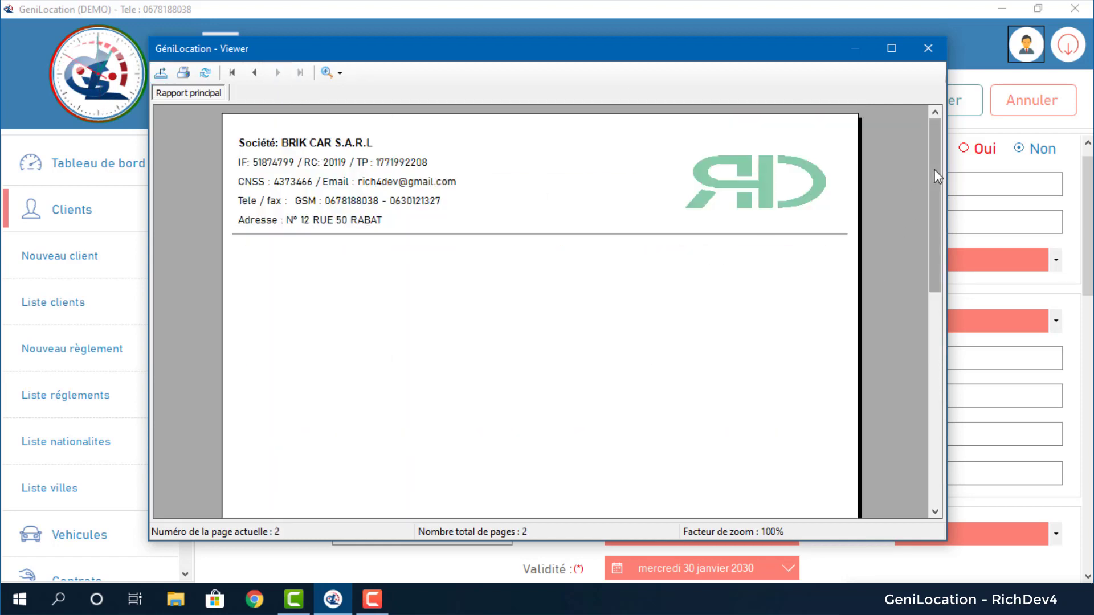
{"action": "left_click_drag", "start_coordinate": [934, 164], "coordinate": [925, 45]}
Close the client report and start a new payment from Liste réglements.
{"action": "left_click", "coordinate": [928, 48]}
{"action": "left_click", "coordinate": [87, 396]}
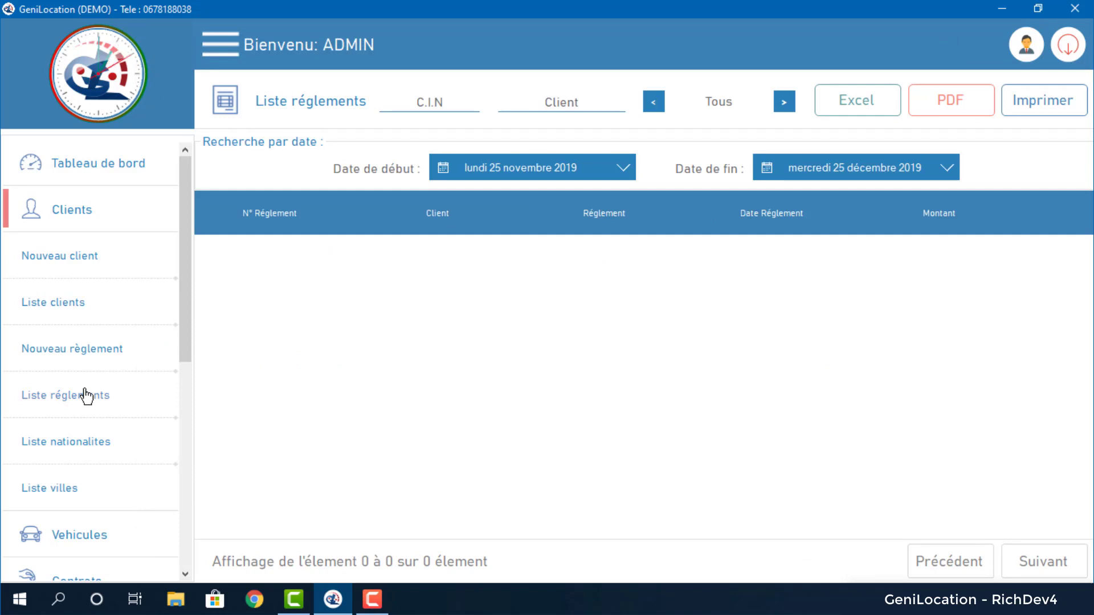
{"action": "left_click", "coordinate": [116, 356]}
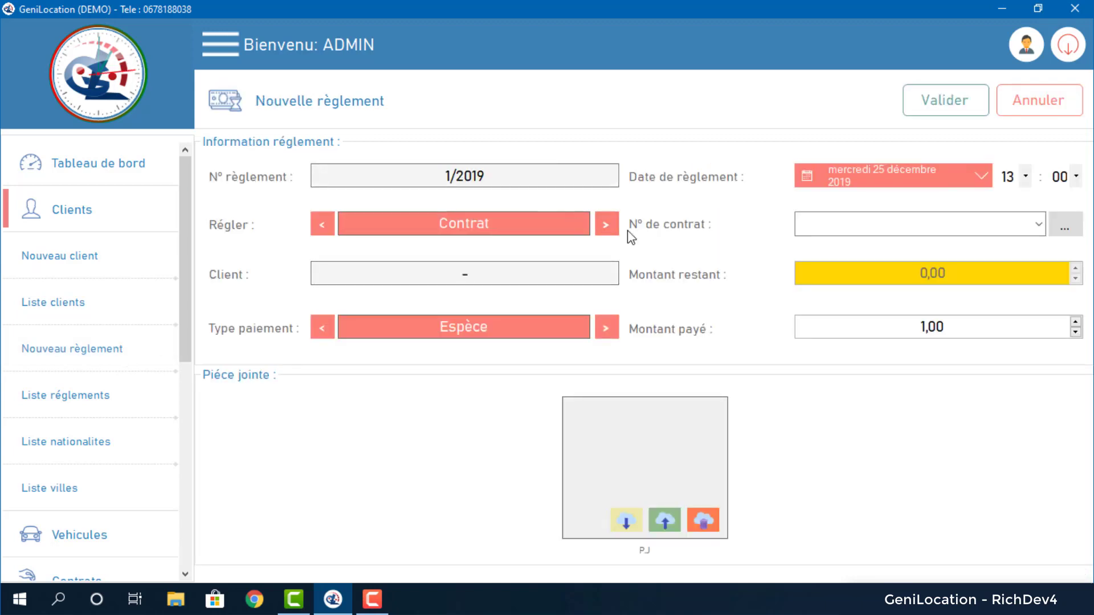
Set Régler to Contrat and browse contract numbers 1/2019 and 3/2019.
{"action": "left_click", "coordinate": [606, 225]}
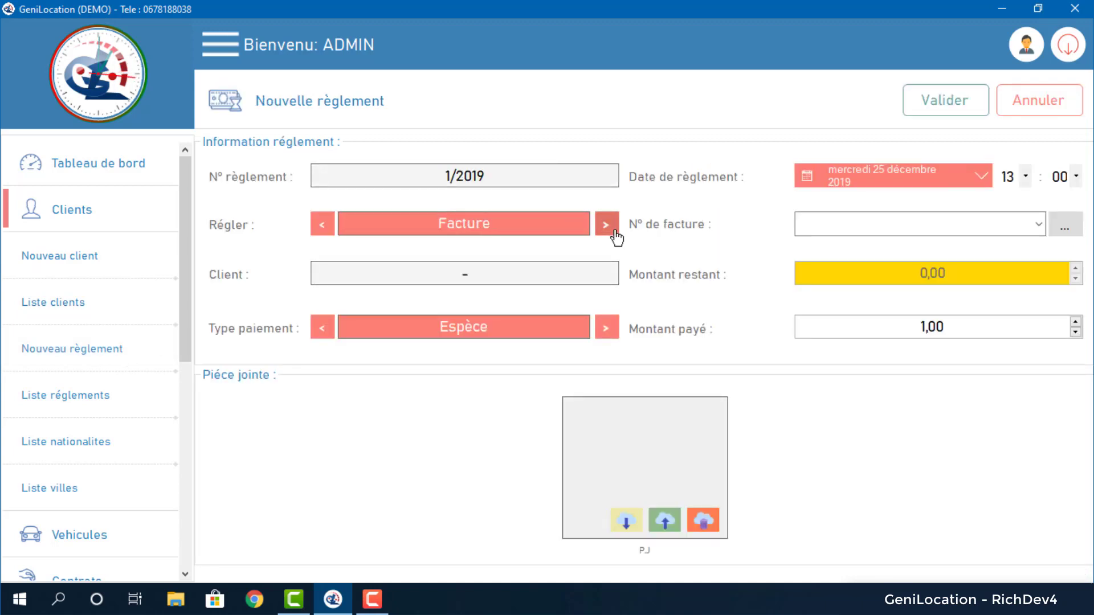
{"action": "left_click", "coordinate": [606, 225]}
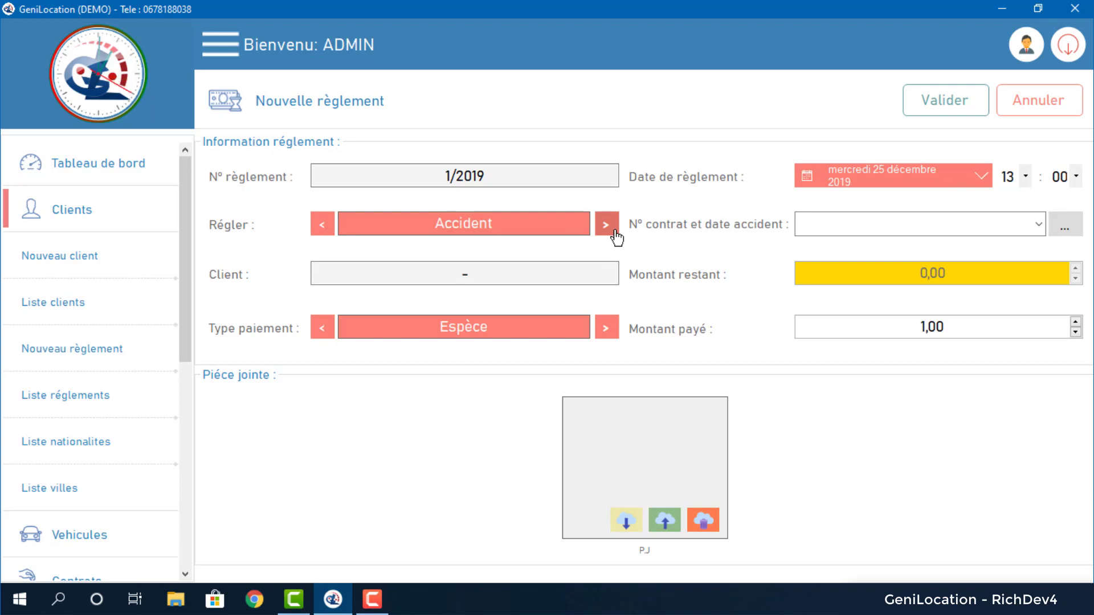
{"action": "left_click", "coordinate": [320, 226]}
{"action": "left_click", "coordinate": [321, 225]}
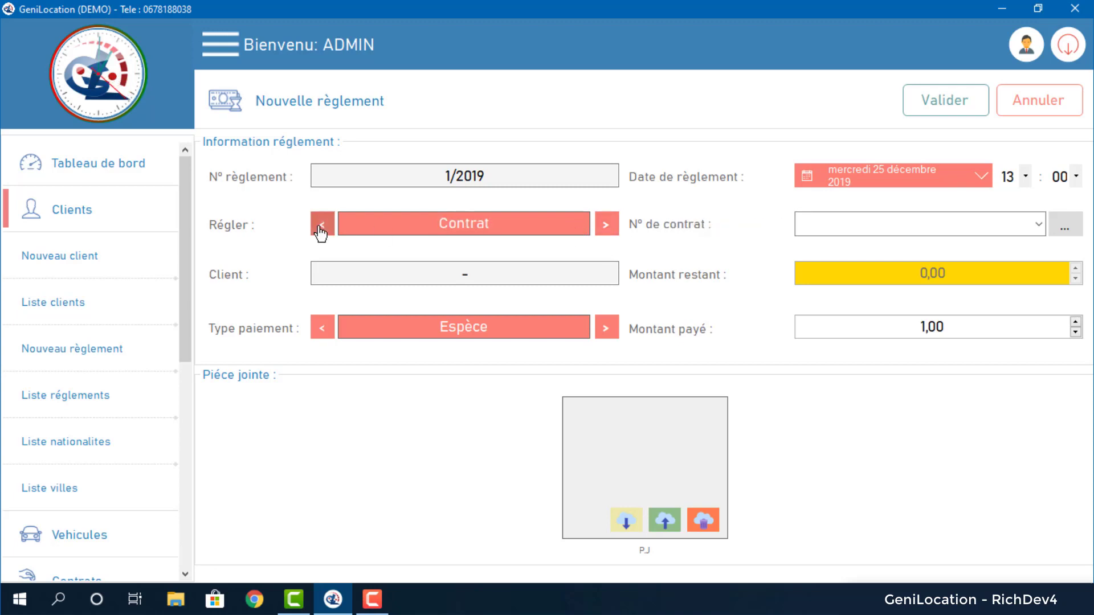
{"action": "left_click", "coordinate": [1038, 225]}
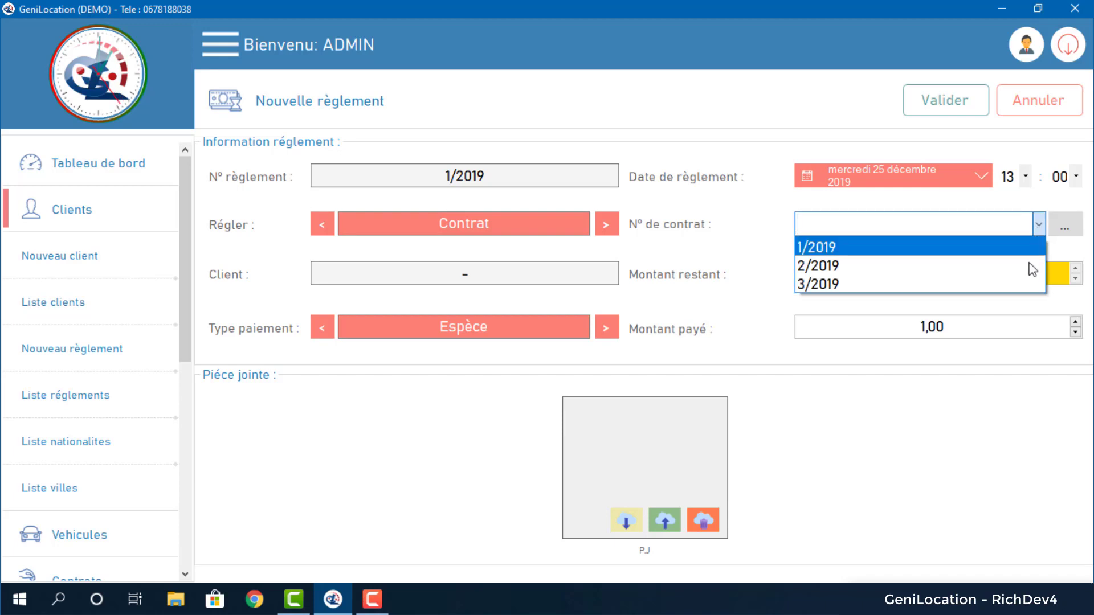
{"action": "left_click", "coordinate": [1057, 226]}
Find contract 3/2019 by client name, pay its remaining 350 in cash, and confirm.
{"action": "left_click", "coordinate": [1059, 226]}
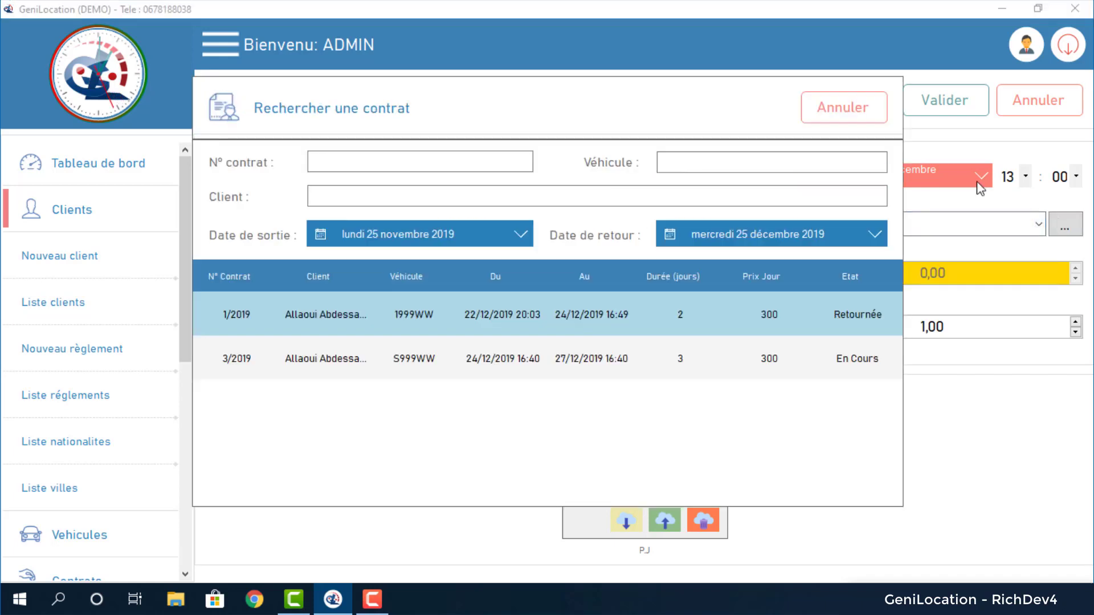
{"action": "left_click", "coordinate": [470, 199]}
{"action": "type", "text": "abdess"}
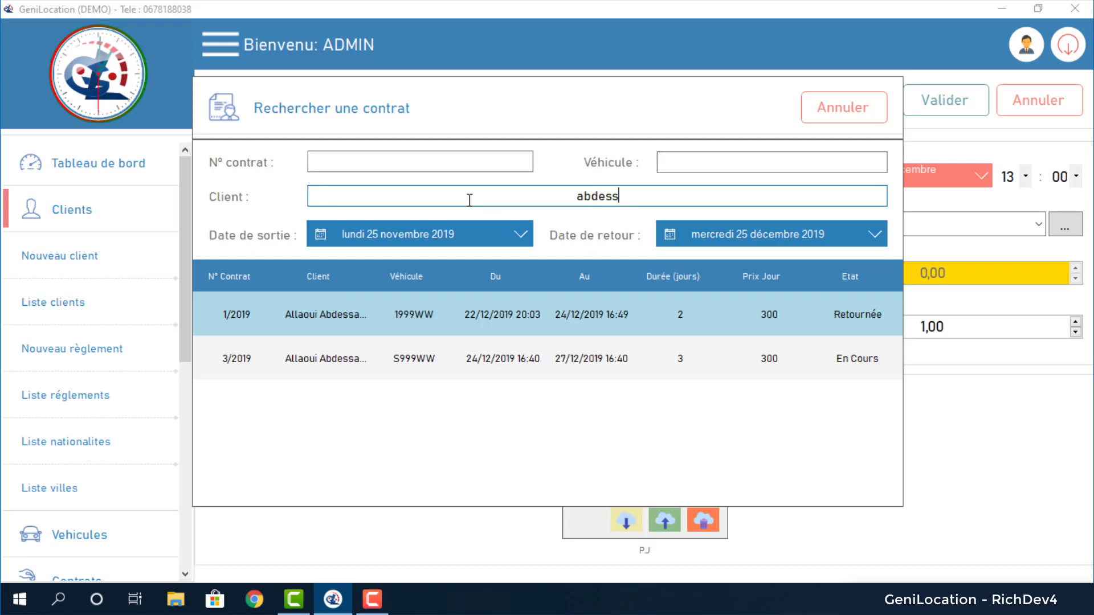
{"action": "type", "text": "amadf"}
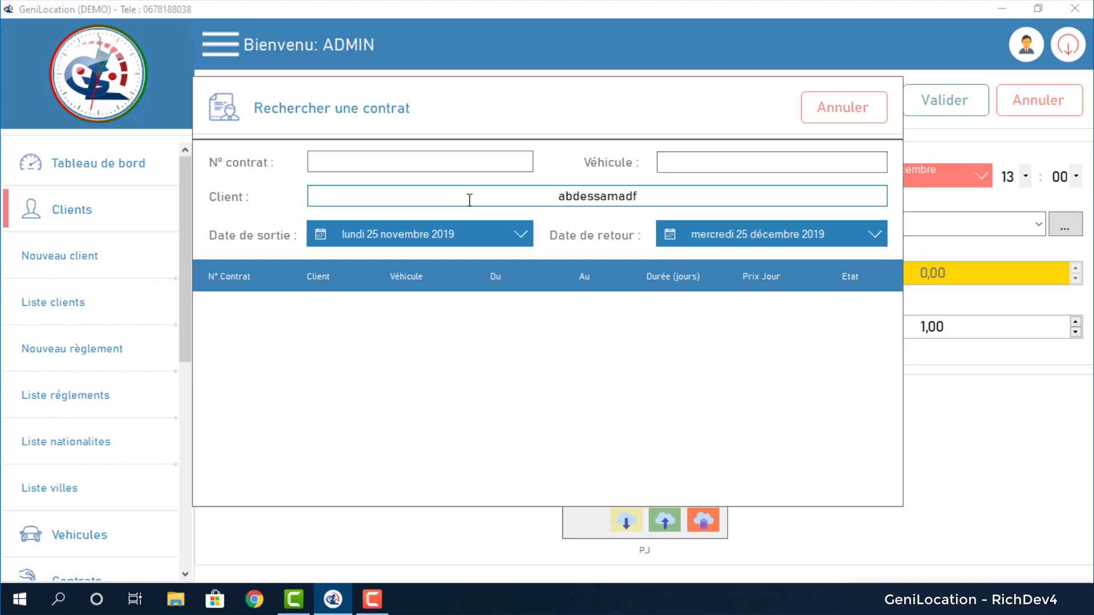
{"action": "key", "text": "BackSpace"}
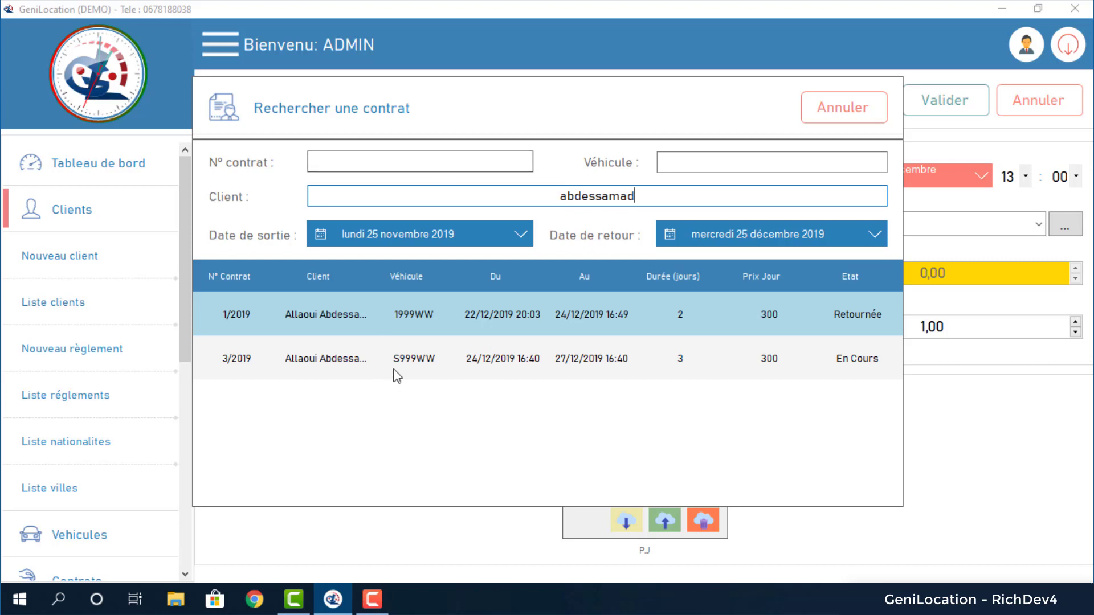
{"action": "left_click", "coordinate": [775, 363]}
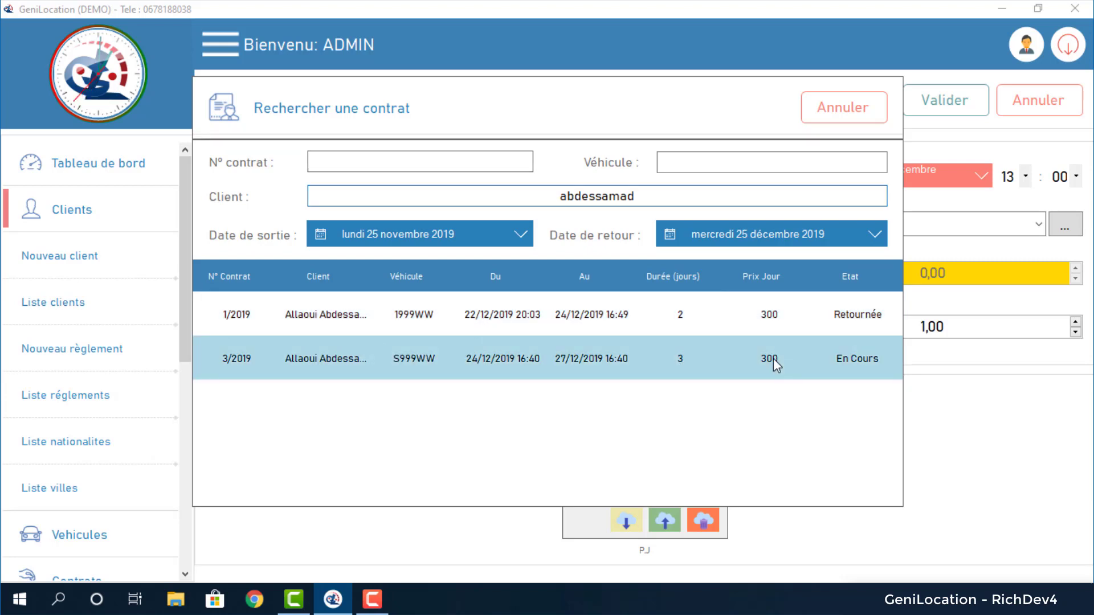
{"action": "double_click", "coordinate": [647, 363]}
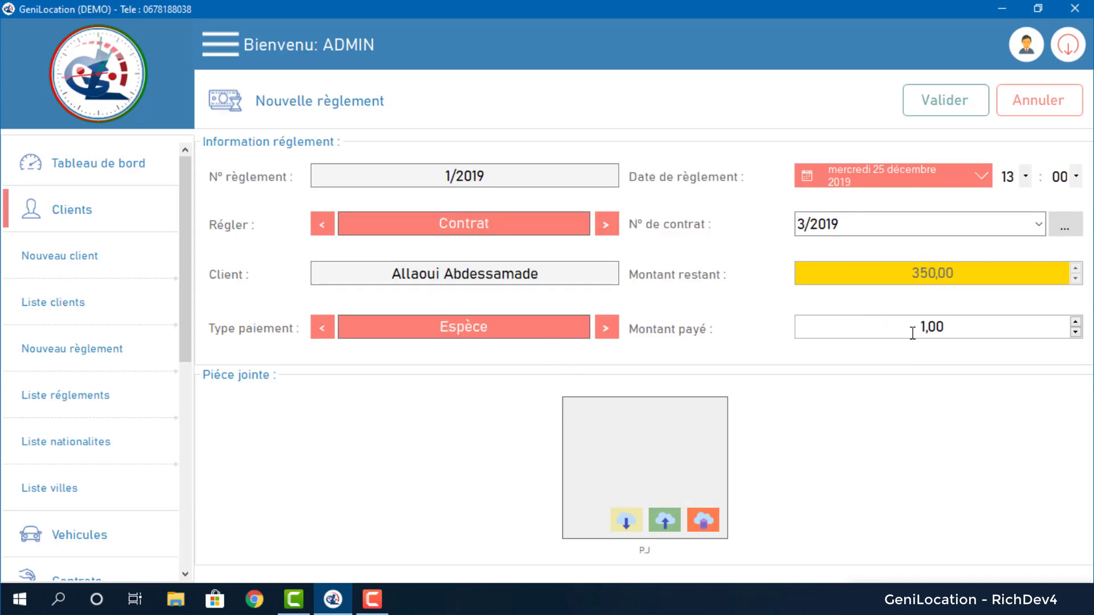
{"action": "type", "text": "350"}
{"action": "left_click", "coordinate": [960, 101]}
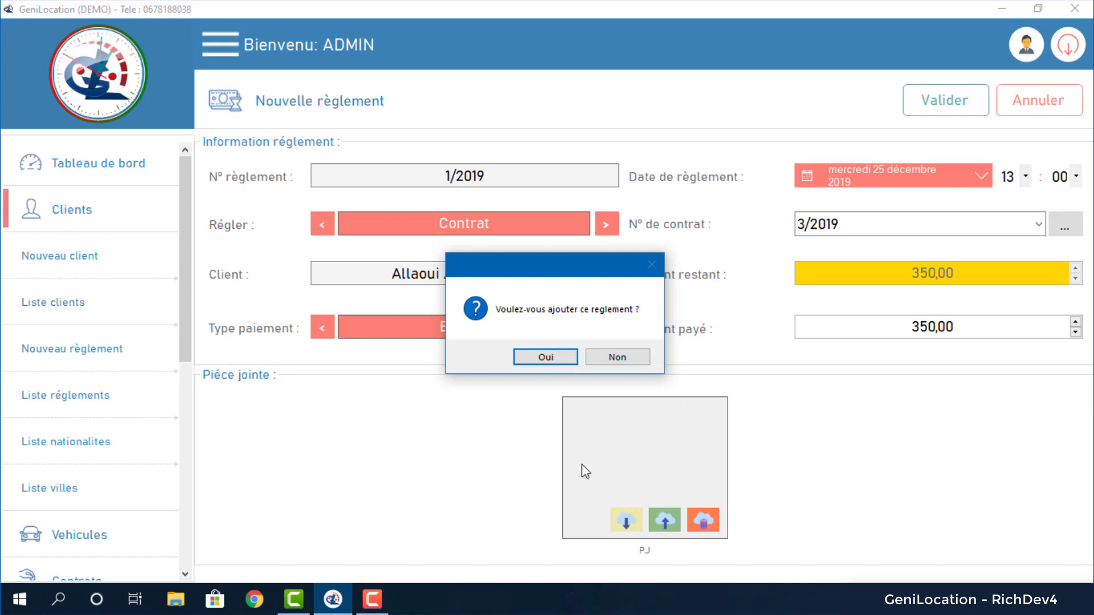
{"action": "left_click", "coordinate": [573, 357]}
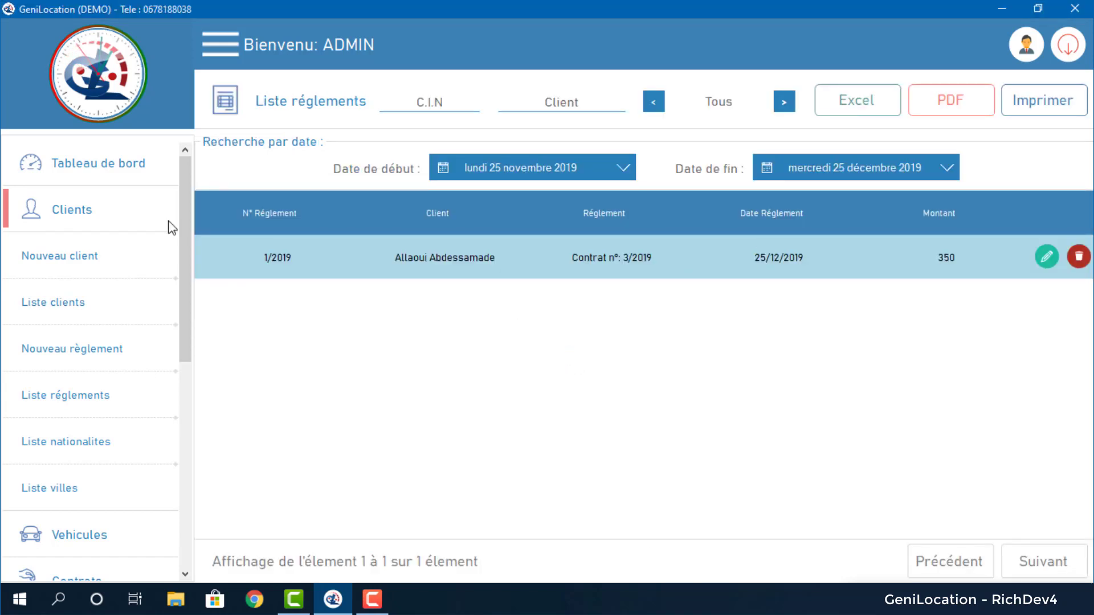
Record a new 1 200,00 payment against contract 2/2019 and confirm it.
{"action": "left_click", "coordinate": [61, 311]}
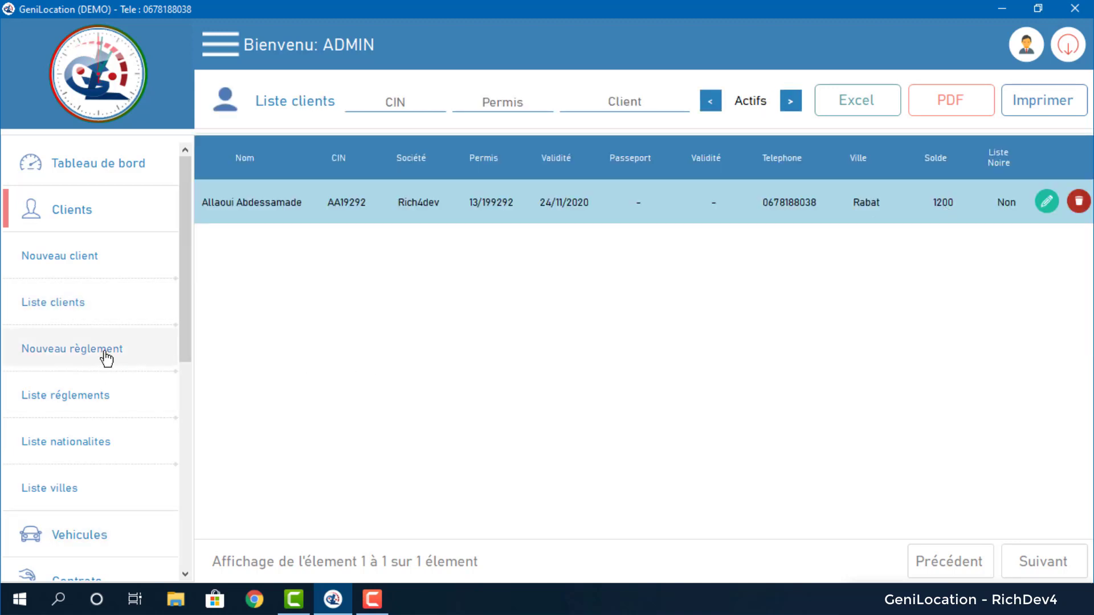
{"action": "left_click", "coordinate": [72, 356]}
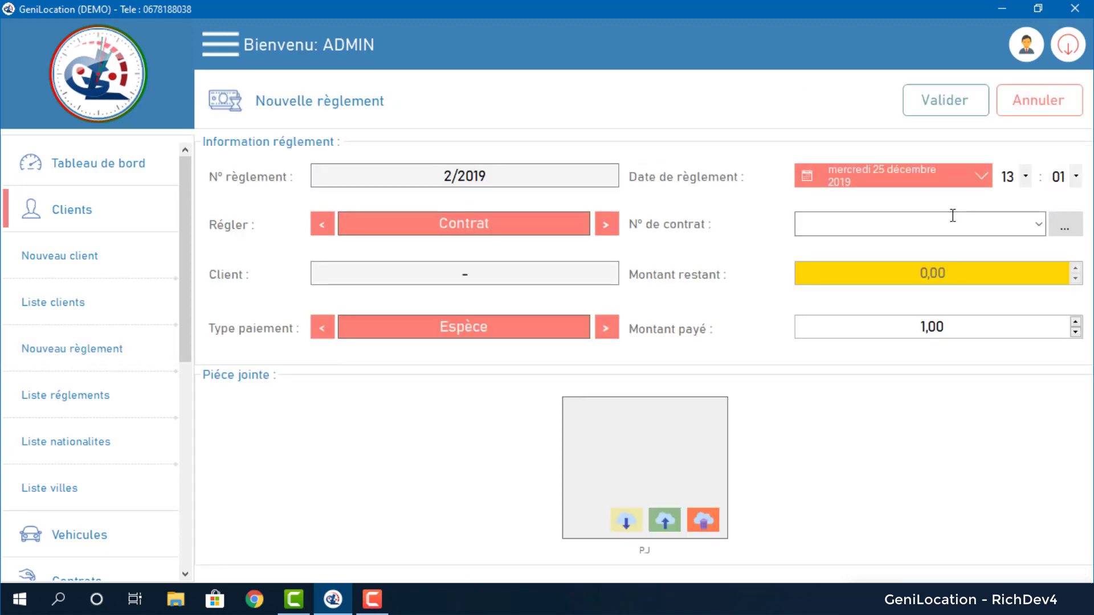
{"action": "left_click", "coordinate": [1064, 225]}
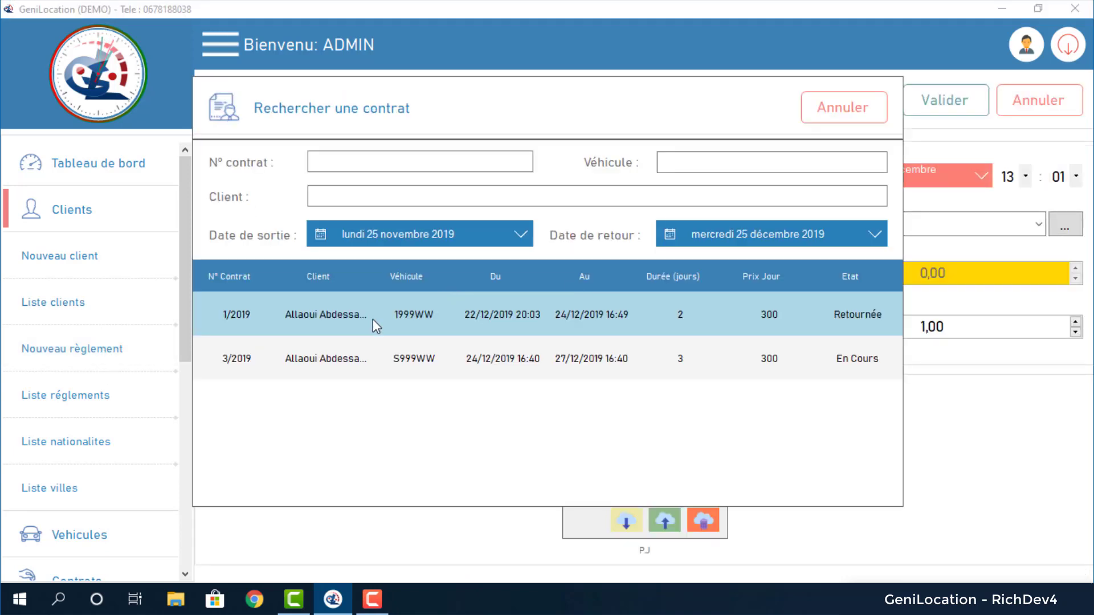
{"action": "double_click", "coordinate": [373, 319]}
{"action": "left_click", "coordinate": [1024, 222]}
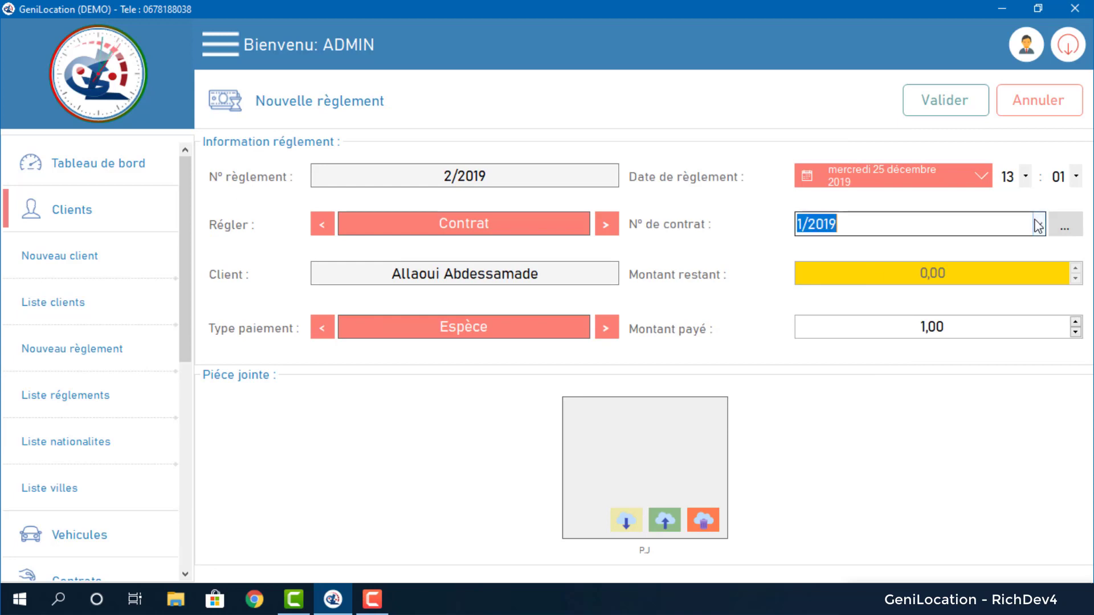
{"action": "left_click", "coordinate": [860, 266]}
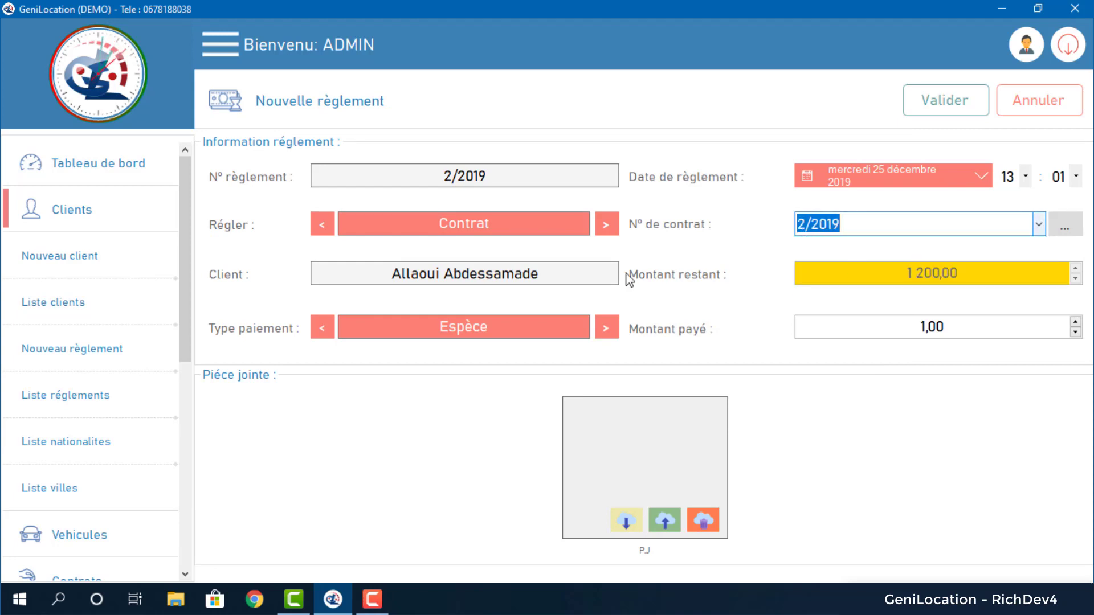
{"action": "left_click", "coordinate": [920, 326]}
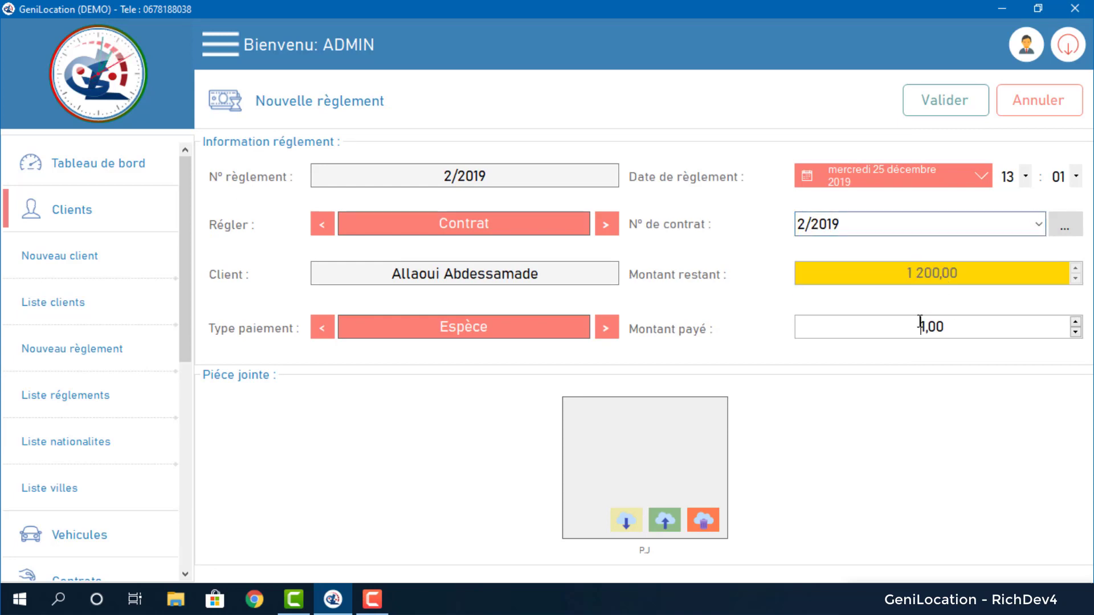
{"action": "type", "text": "200"}
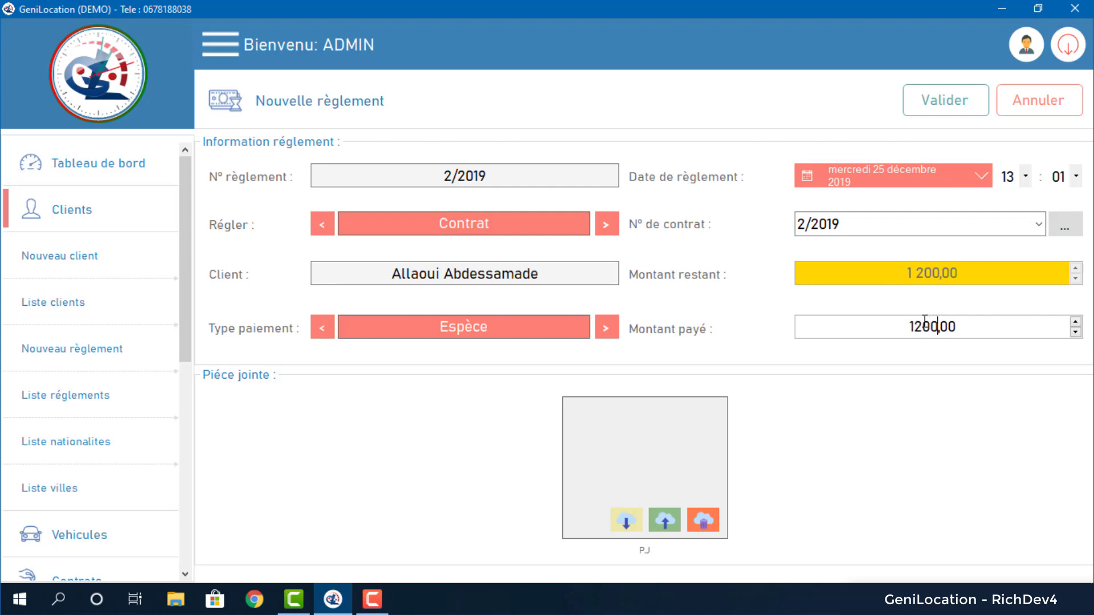
{"action": "key", "text": "Tab"}
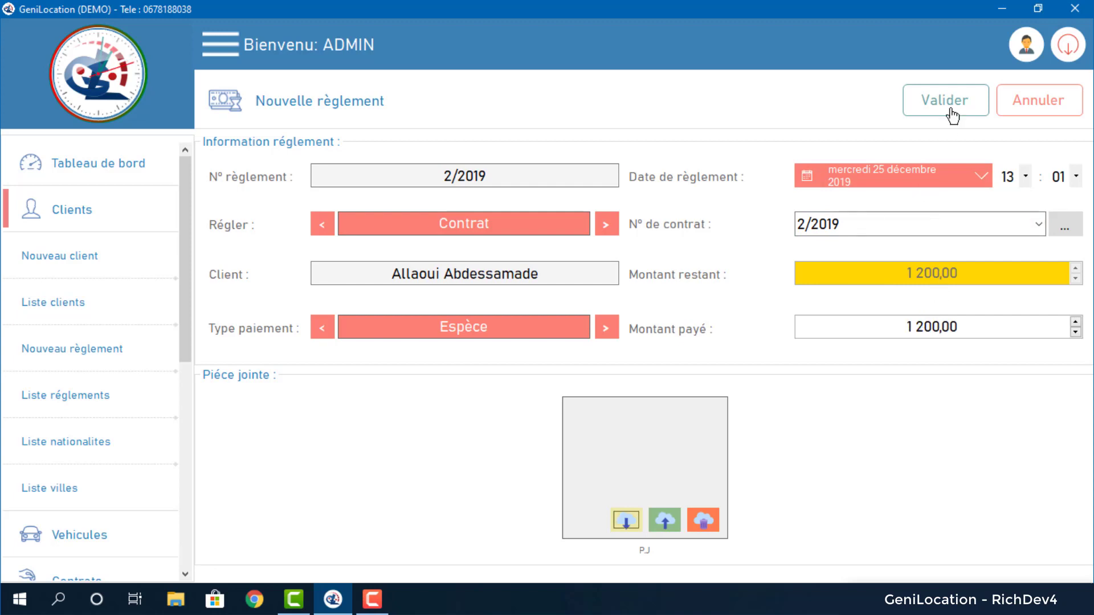
{"action": "left_click", "coordinate": [943, 103]}
{"action": "left_click", "coordinate": [546, 356]}
Check the client's balance is now 0, try then cancel a new nationality, and open the cities list.
{"action": "left_click", "coordinate": [49, 320]}
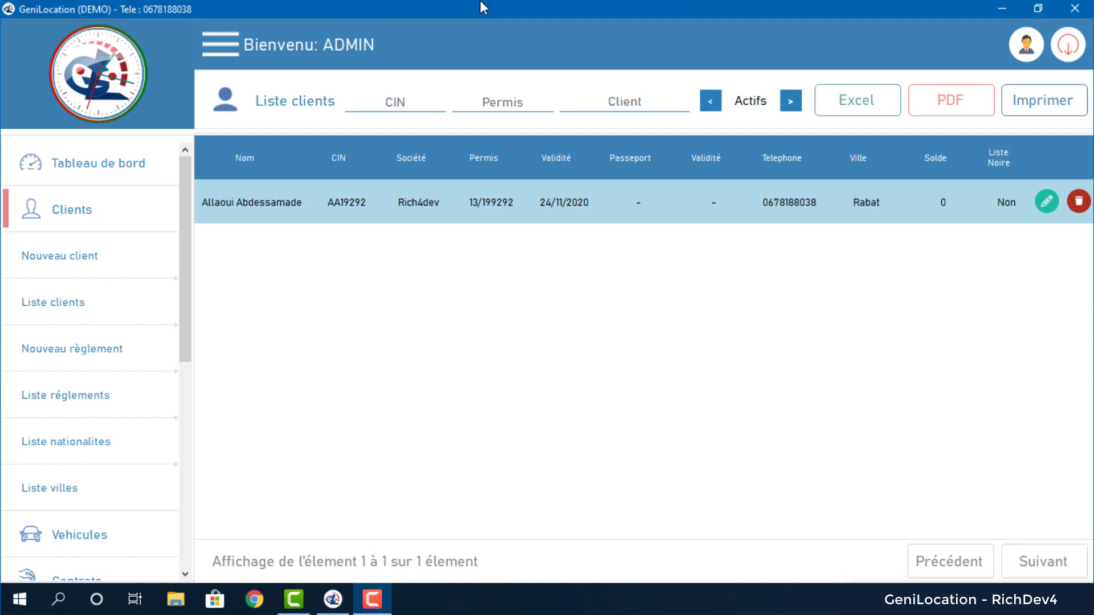
{"action": "left_click", "coordinate": [103, 442]}
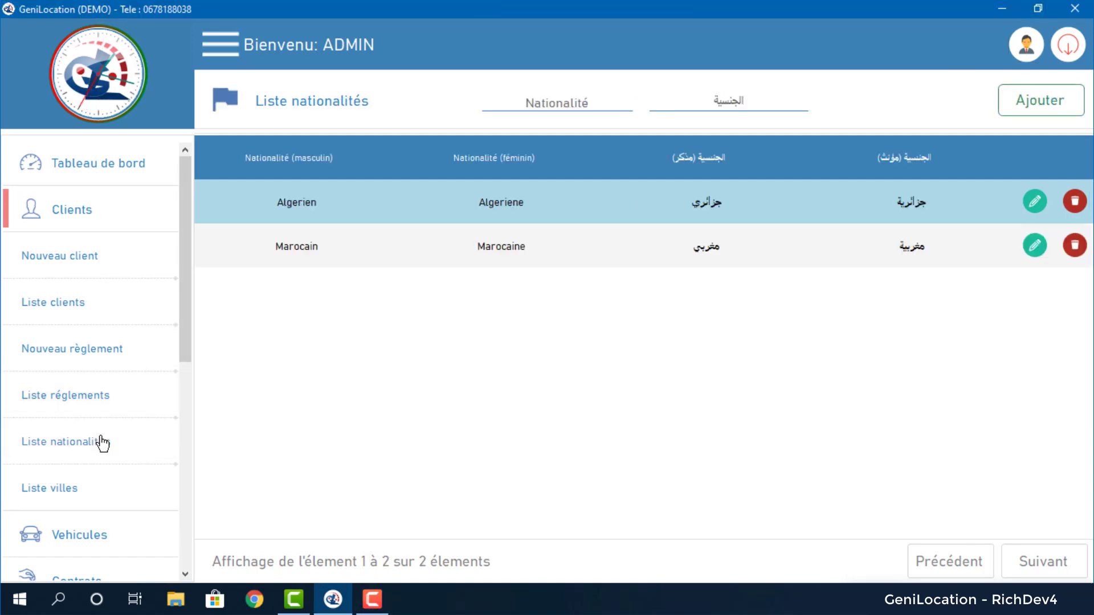
{"action": "left_click", "coordinate": [1046, 102]}
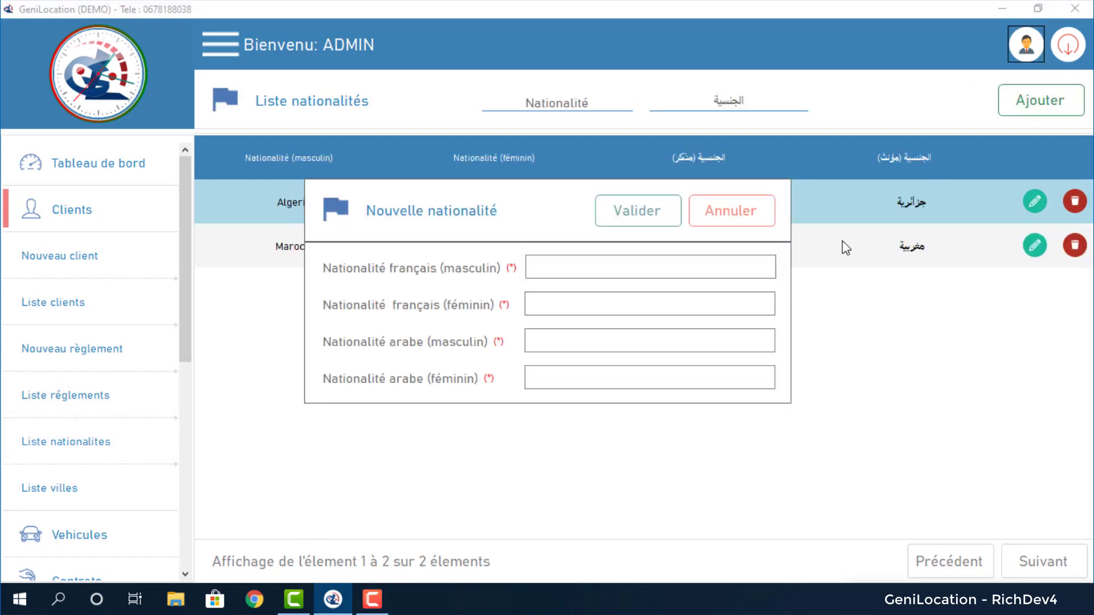
{"action": "left_click", "coordinate": [725, 212]}
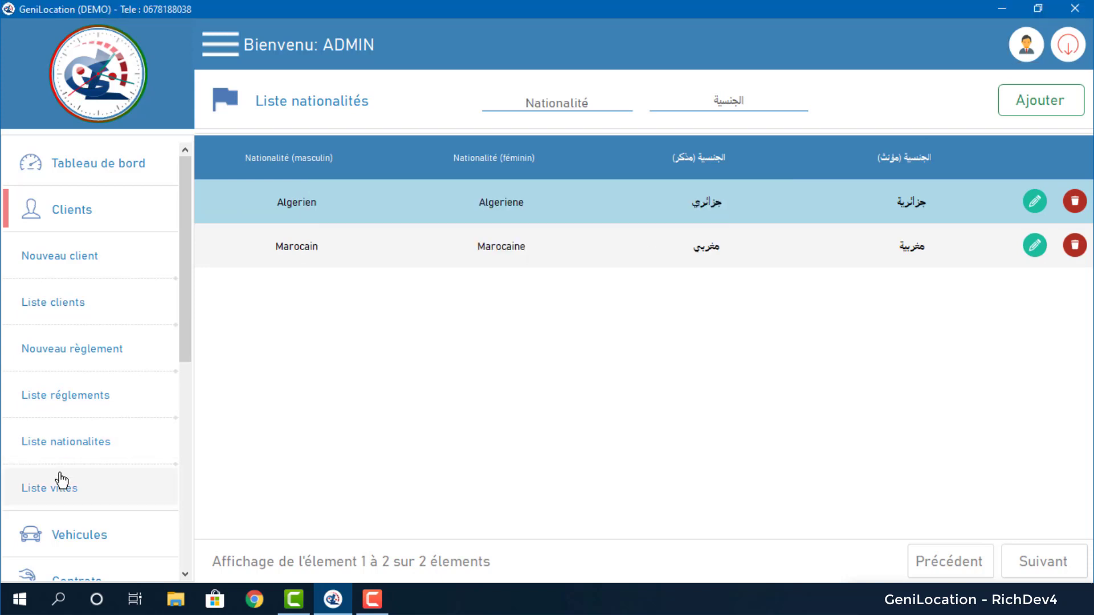
{"action": "left_click", "coordinate": [49, 486]}
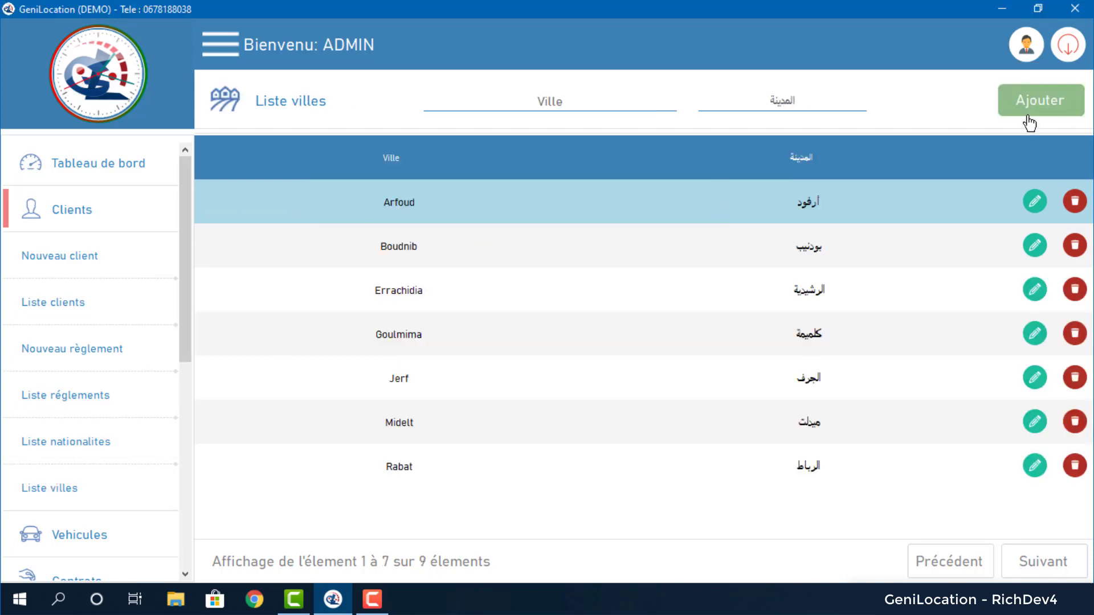
Cancel a new city entry, then expand Reservations in the sidebar and start a new reservation.
{"action": "left_click", "coordinate": [1029, 122]}
{"action": "left_click", "coordinate": [688, 262]}
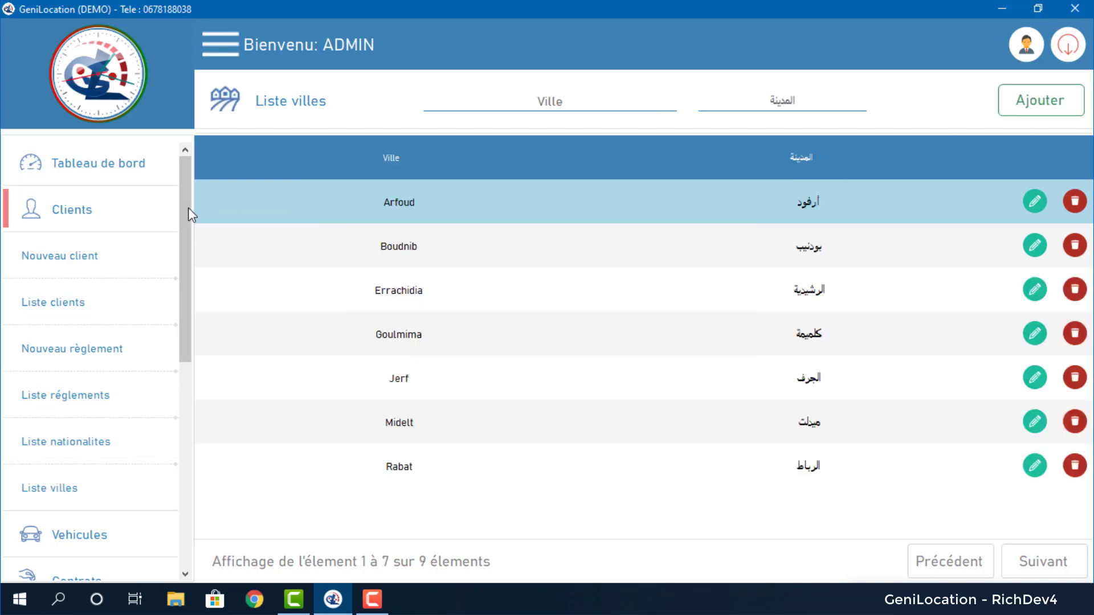
{"action": "left_click_drag", "start_coordinate": [184, 204], "coordinate": [185, 299]}
{"action": "left_click", "coordinate": [132, 412]}
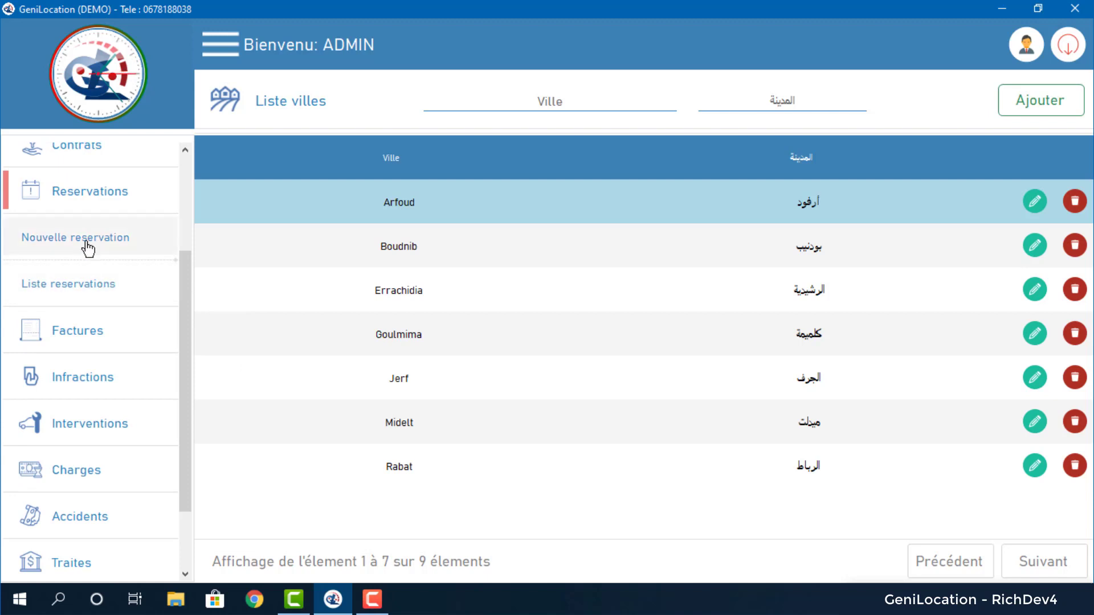
{"action": "left_click", "coordinate": [89, 248]}
Choose the client and car 188WW, starting 10 January 2020 for 5 days.
{"action": "left_click", "coordinate": [637, 175]}
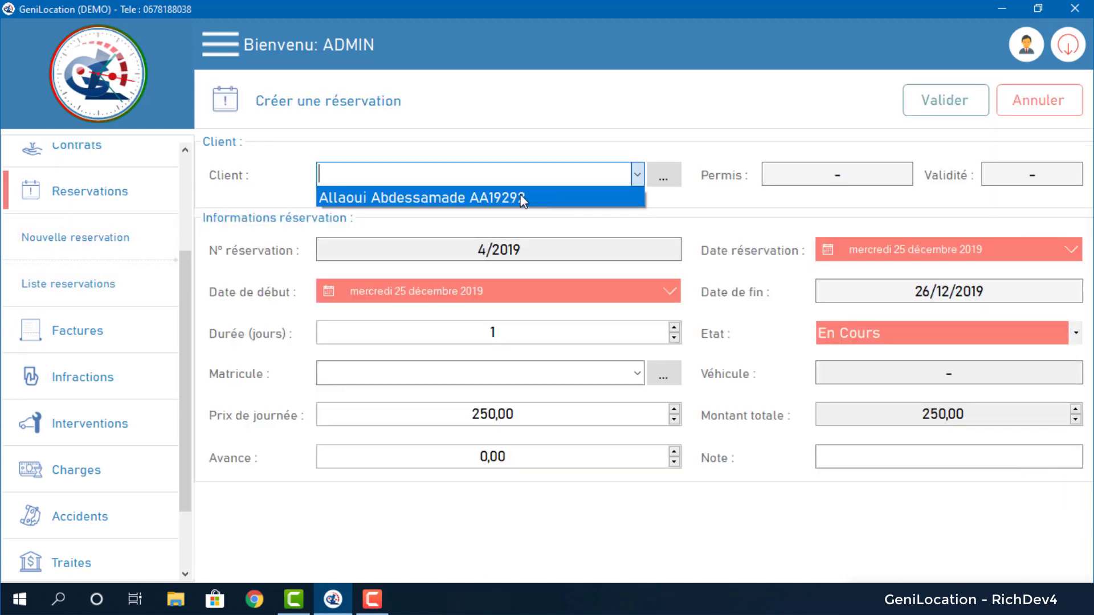
{"action": "left_click", "coordinate": [522, 199]}
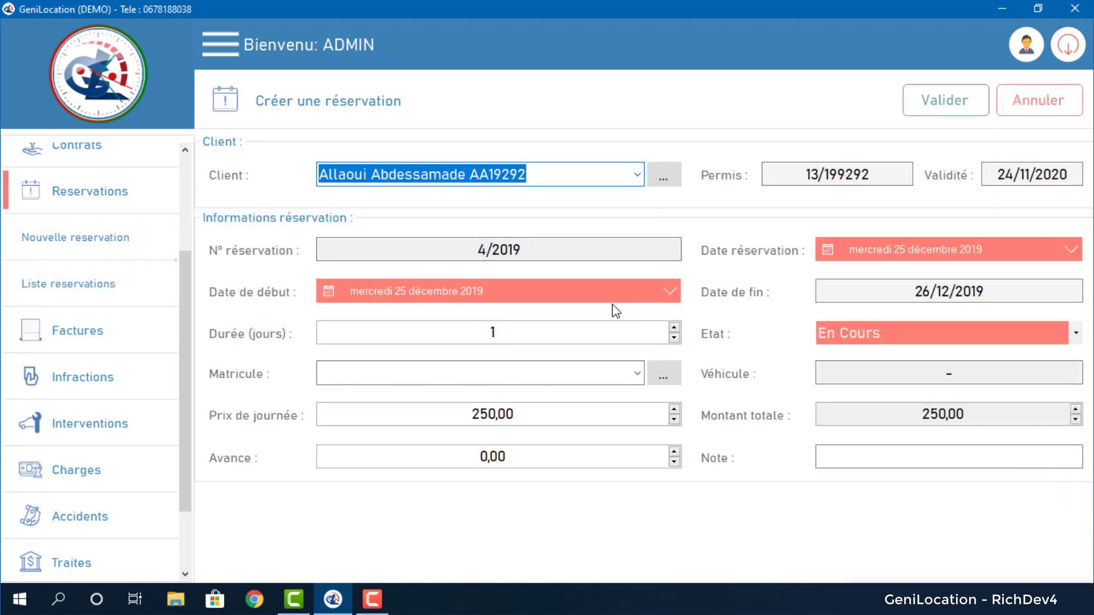
{"action": "left_click", "coordinate": [637, 373]}
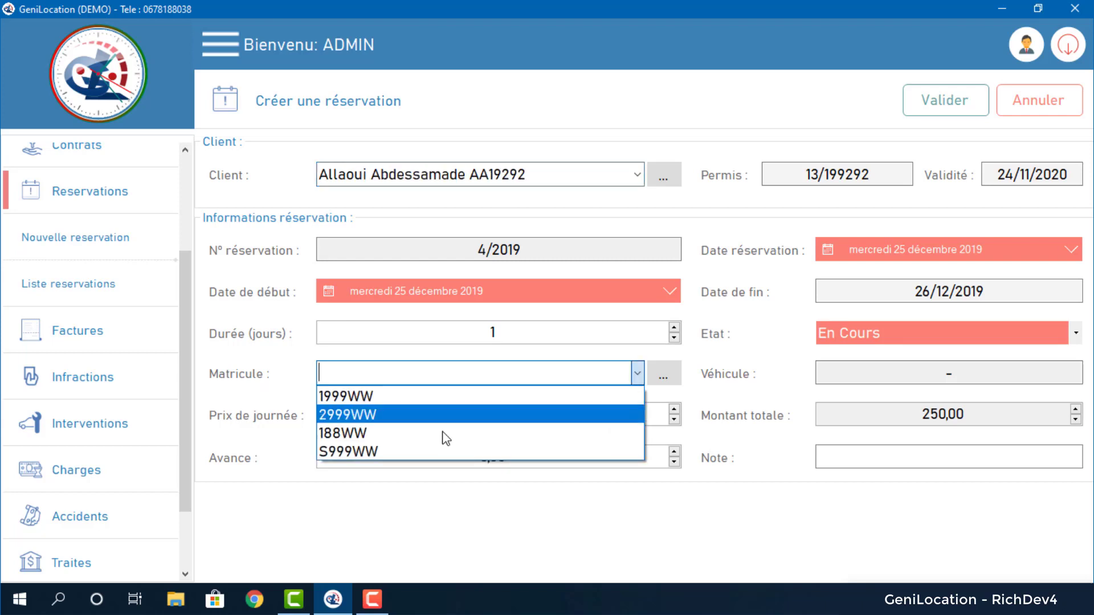
{"action": "left_click", "coordinate": [395, 441]}
{"action": "left_click", "coordinate": [647, 297]}
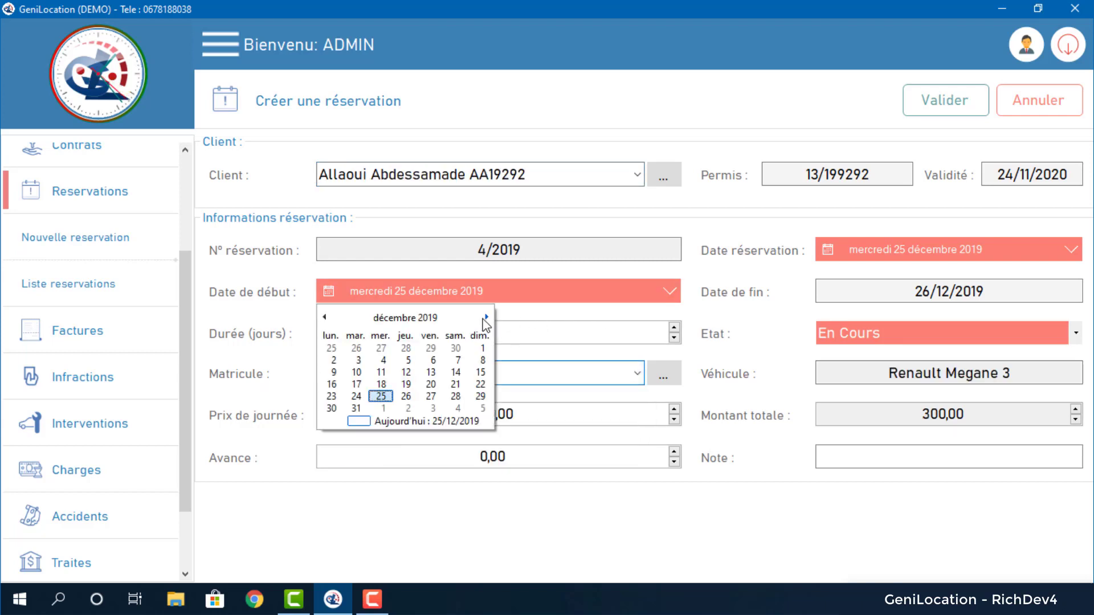
{"action": "left_click", "coordinate": [485, 317]}
{"action": "left_click", "coordinate": [432, 361]}
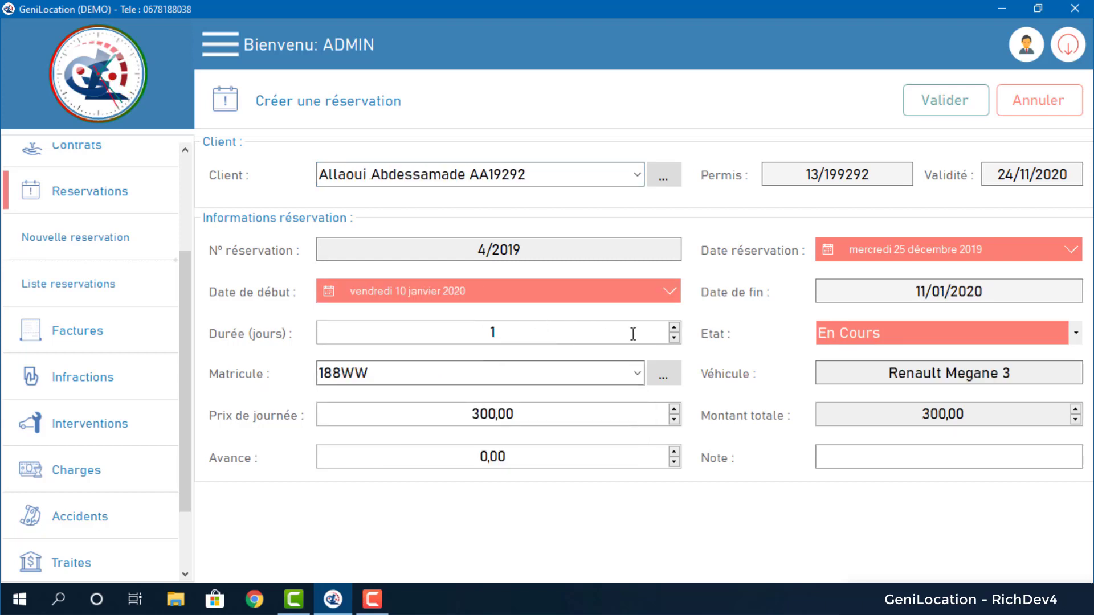
{"action": "left_click_drag", "start_coordinate": [633, 334], "coordinate": [424, 346]}
{"action": "type", "text": "5"}
{"action": "key", "text": "Tab"}
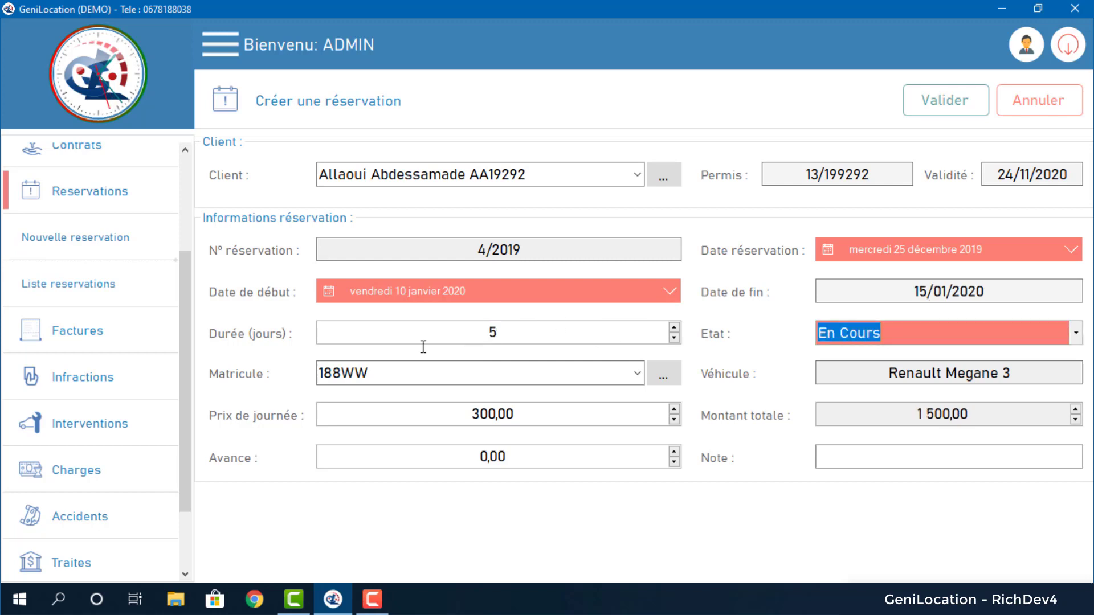
Keep status En Cours, set a 500 advance, and save reservation 4/2019 past the warnings.
{"action": "left_click", "coordinate": [1073, 335]}
{"action": "left_click", "coordinate": [1072, 337]}
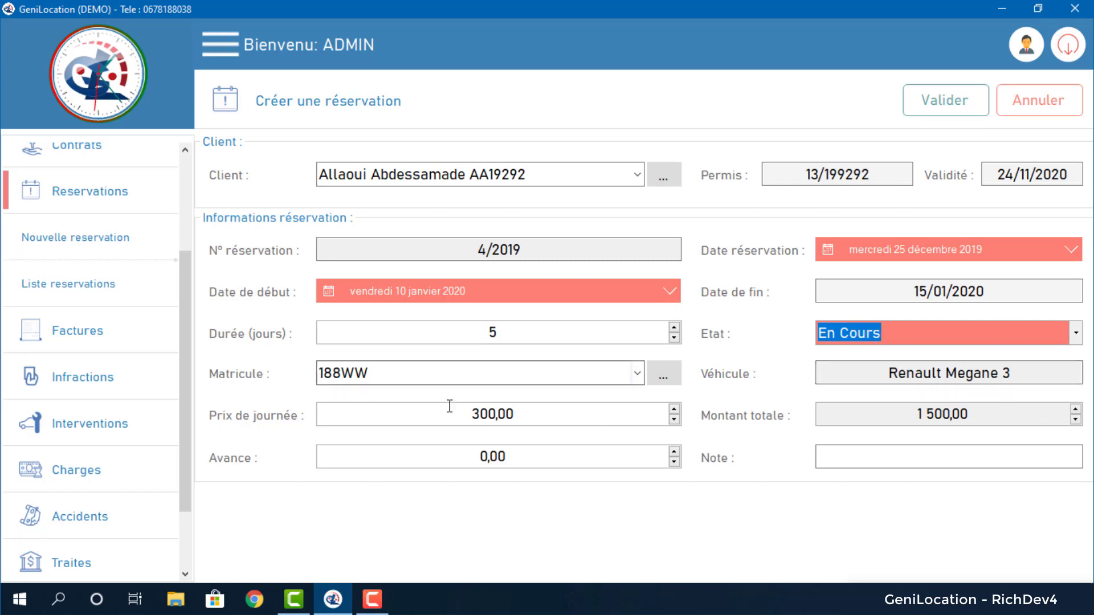
{"action": "left_click_drag", "start_coordinate": [469, 415], "coordinate": [505, 414]}
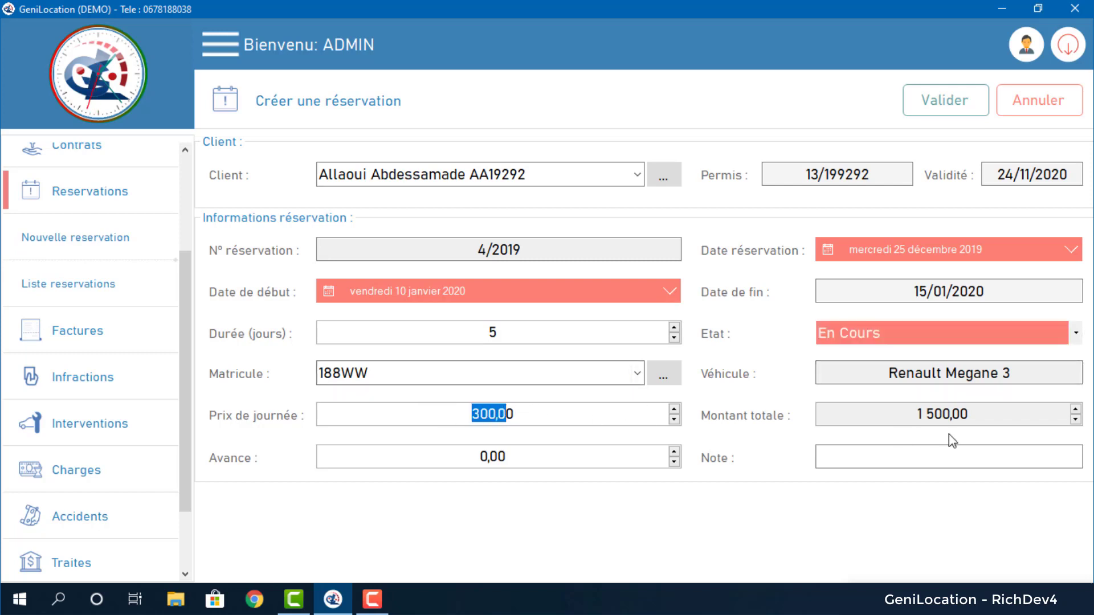
{"action": "left_click_drag", "start_coordinate": [477, 457], "coordinate": [500, 456]}
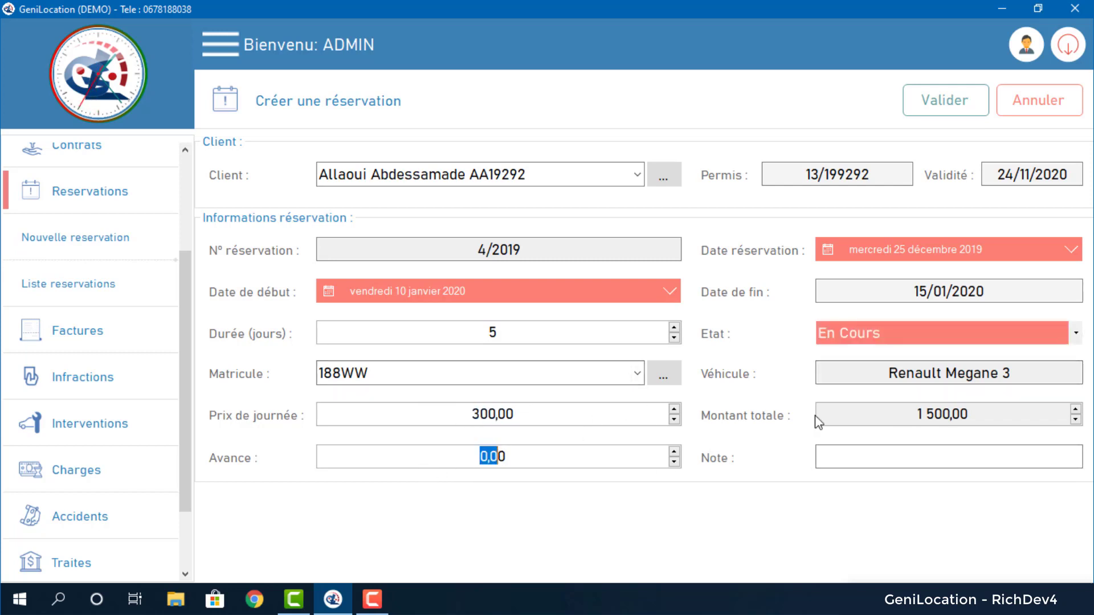
{"action": "left_click", "coordinate": [471, 453]}
{"action": "type", "text": "500"}
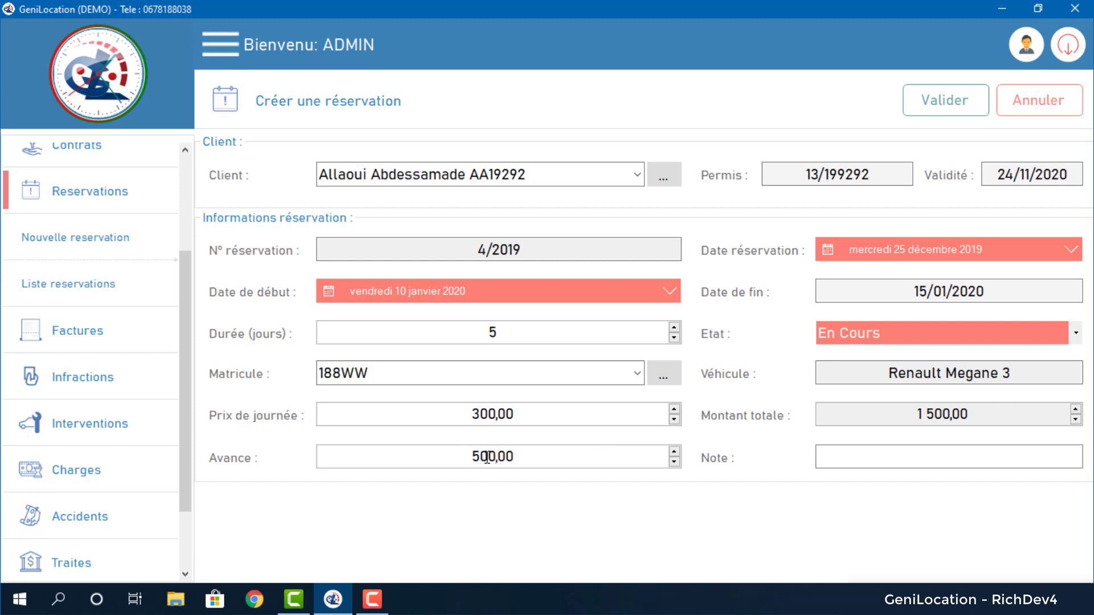
{"action": "key", "text": "Tab"}
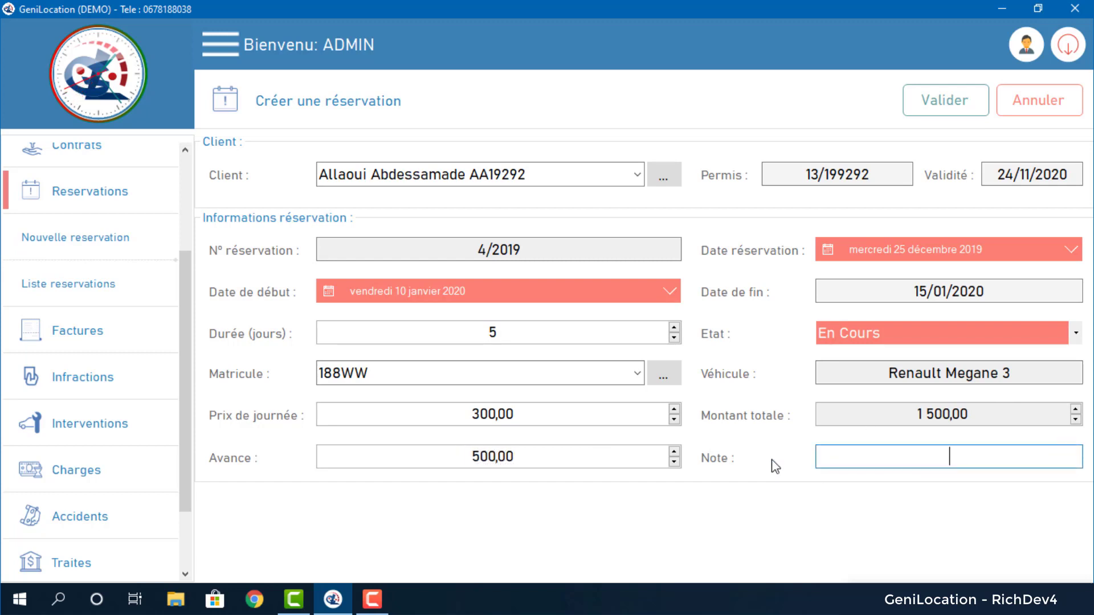
{"action": "left_click", "coordinate": [942, 103]}
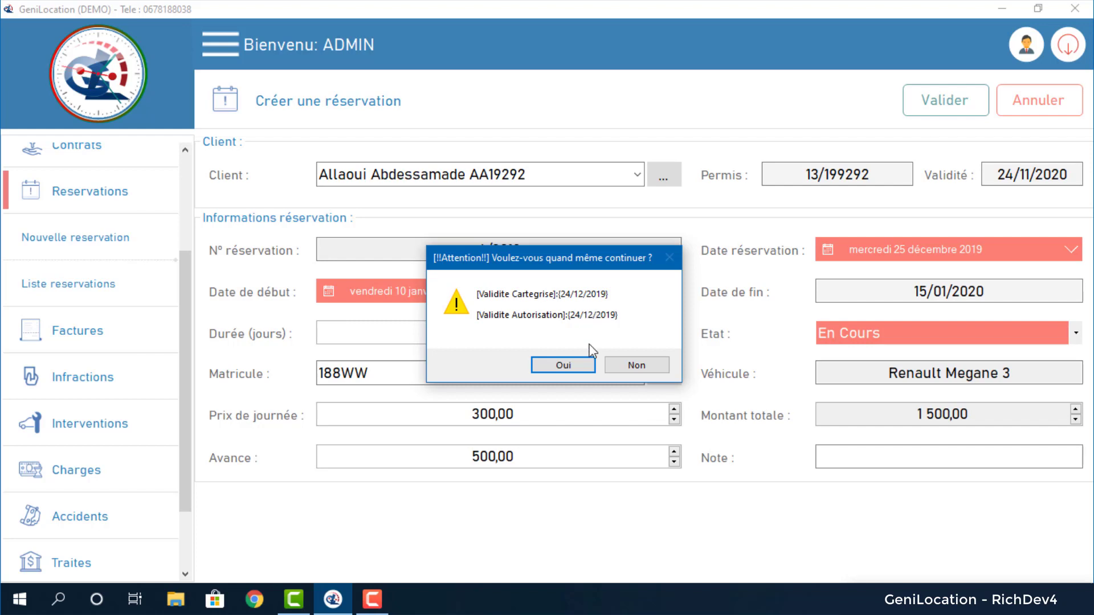
{"action": "left_click", "coordinate": [576, 369]}
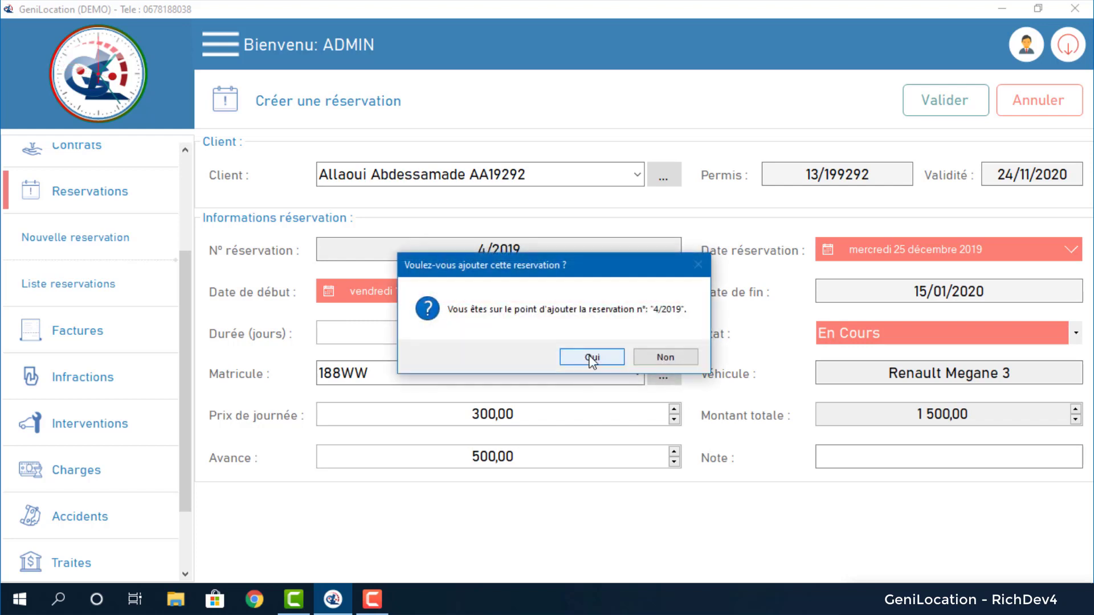
{"action": "left_click", "coordinate": [588, 359]}
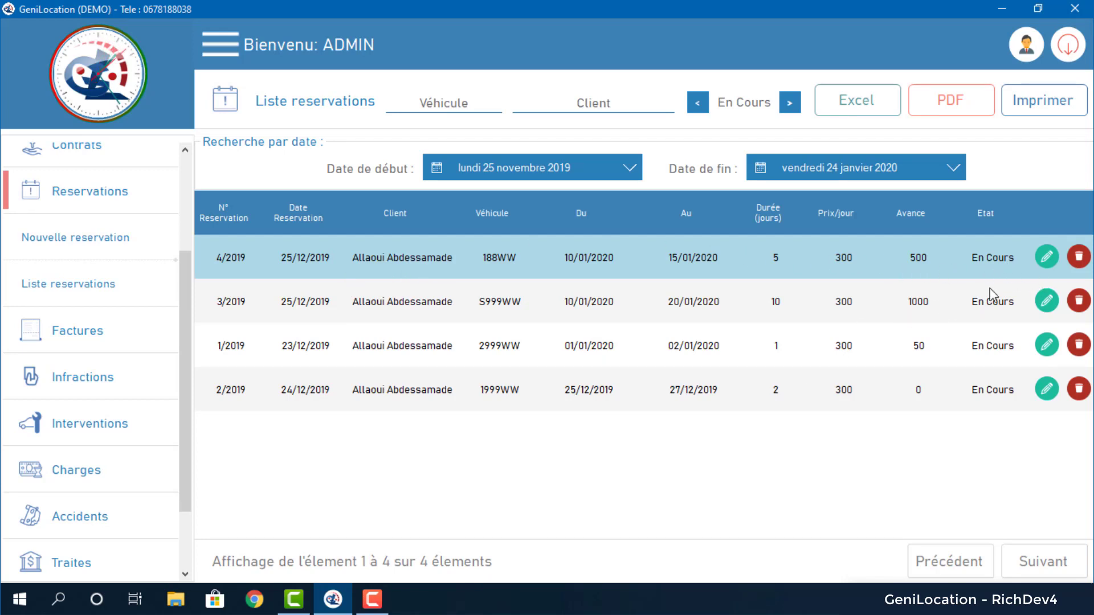
Change reservation 4/2019's status to Annulée and save the change past the warnings.
{"action": "left_click", "coordinate": [1045, 259]}
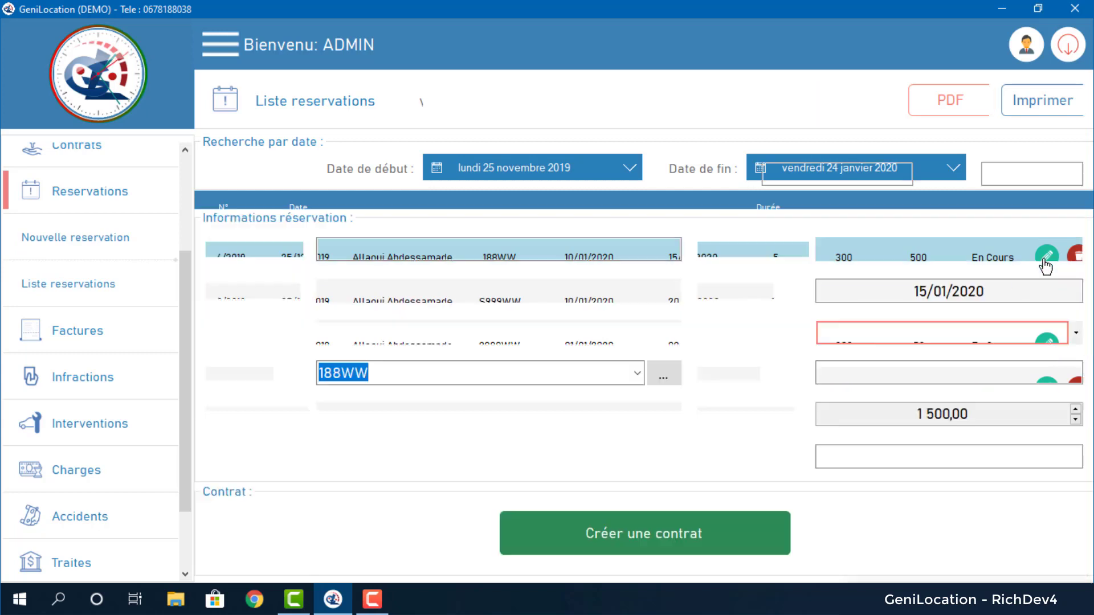
{"action": "left_click", "coordinate": [1076, 334]}
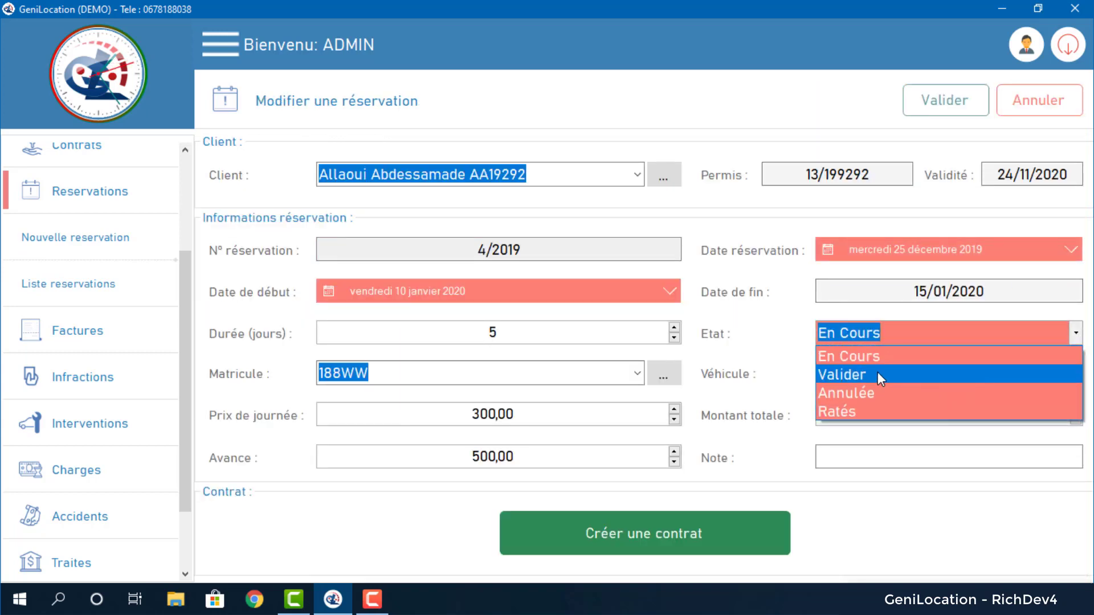
{"action": "left_click", "coordinate": [876, 391]}
{"action": "left_click", "coordinate": [1076, 335]}
{"action": "left_click", "coordinate": [1076, 335]}
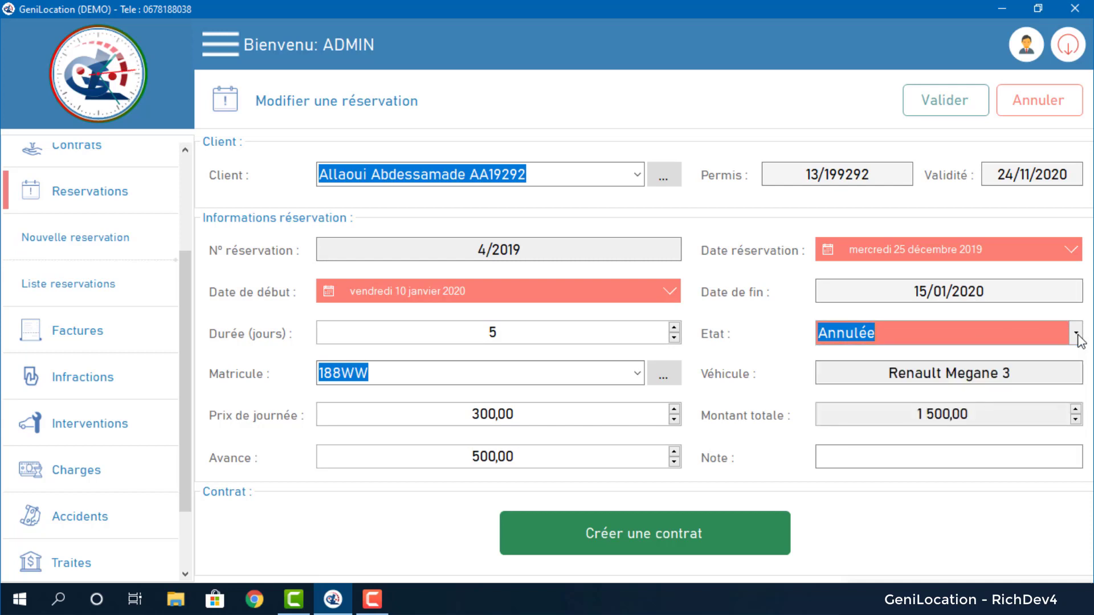
{"action": "left_click", "coordinate": [1076, 335]}
{"action": "left_click", "coordinate": [1077, 335]}
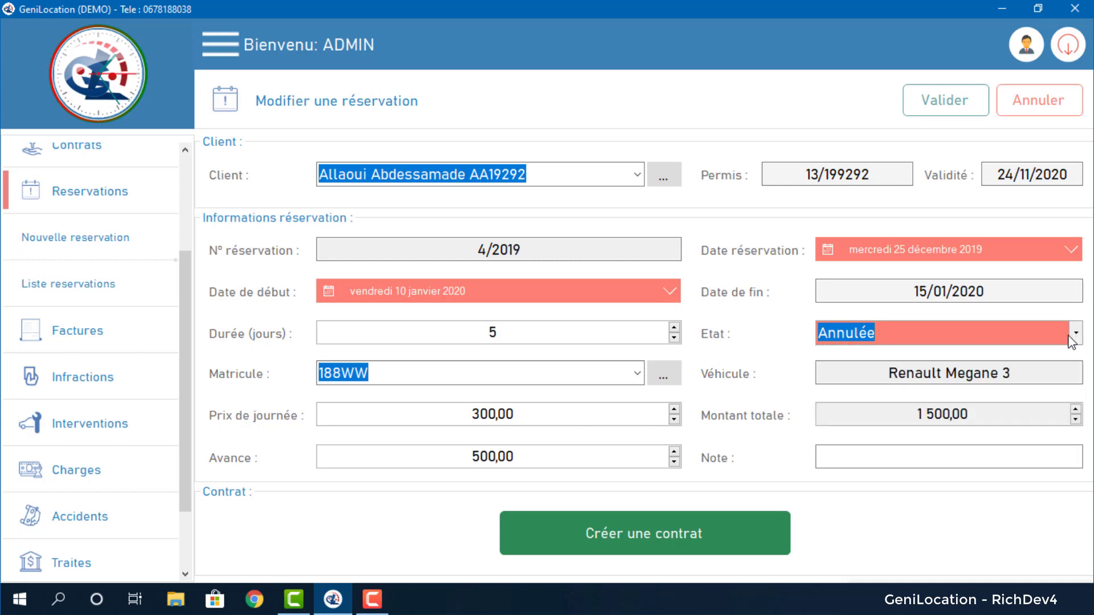
{"action": "left_click", "coordinate": [932, 102]}
{"action": "left_click", "coordinate": [580, 367]}
{"action": "left_click", "coordinate": [570, 361]}
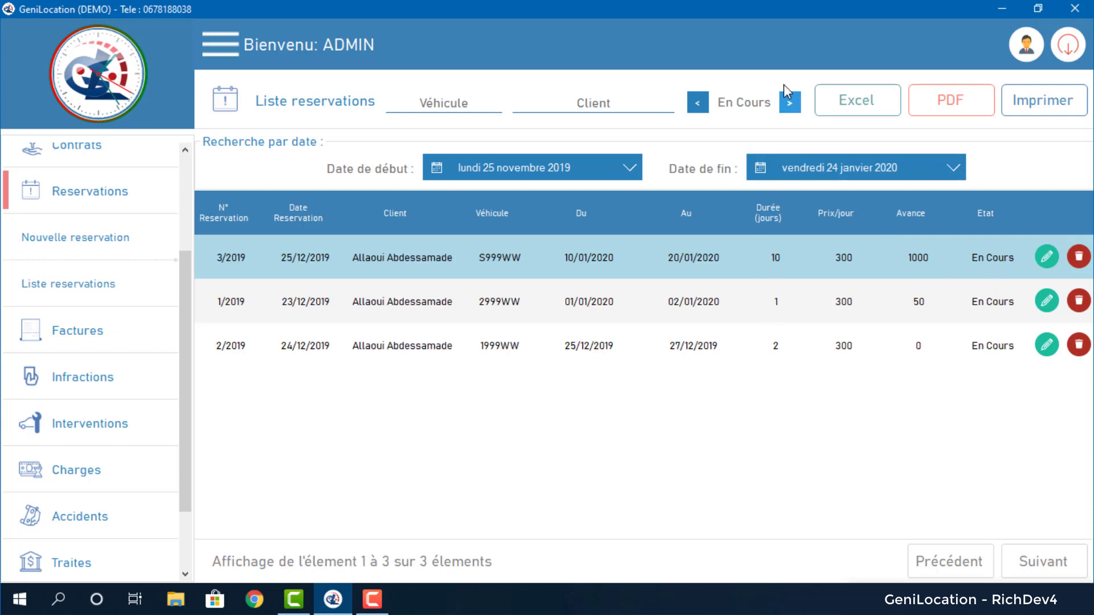
Cycle the status filter to Tous and clear the client search to show all reservations.
{"action": "left_click", "coordinate": [789, 103]}
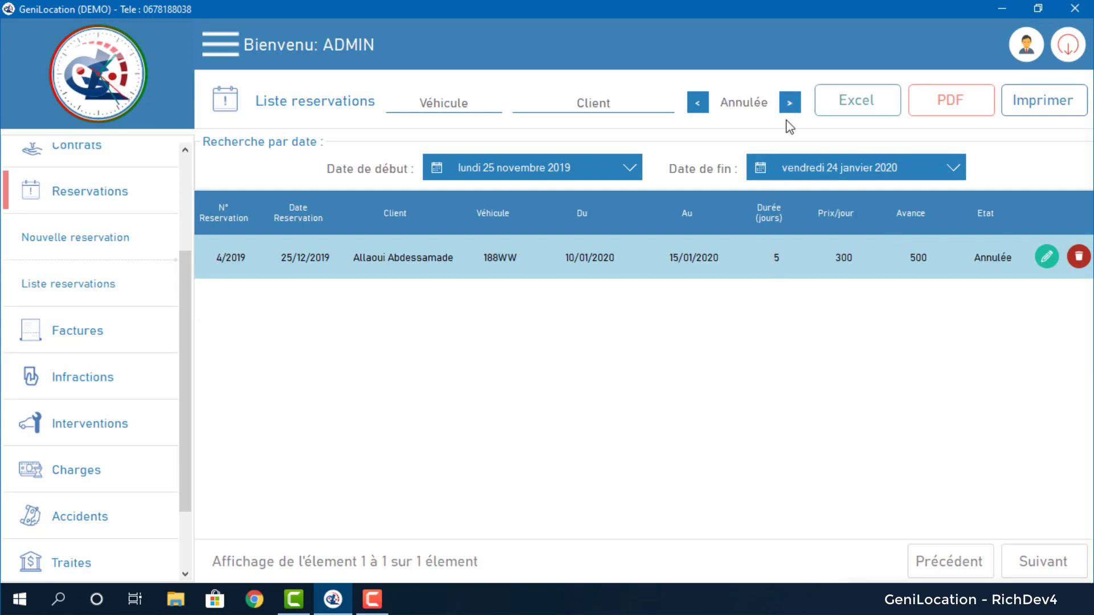
{"action": "left_click", "coordinate": [789, 106]}
{"action": "left_click", "coordinate": [789, 105]}
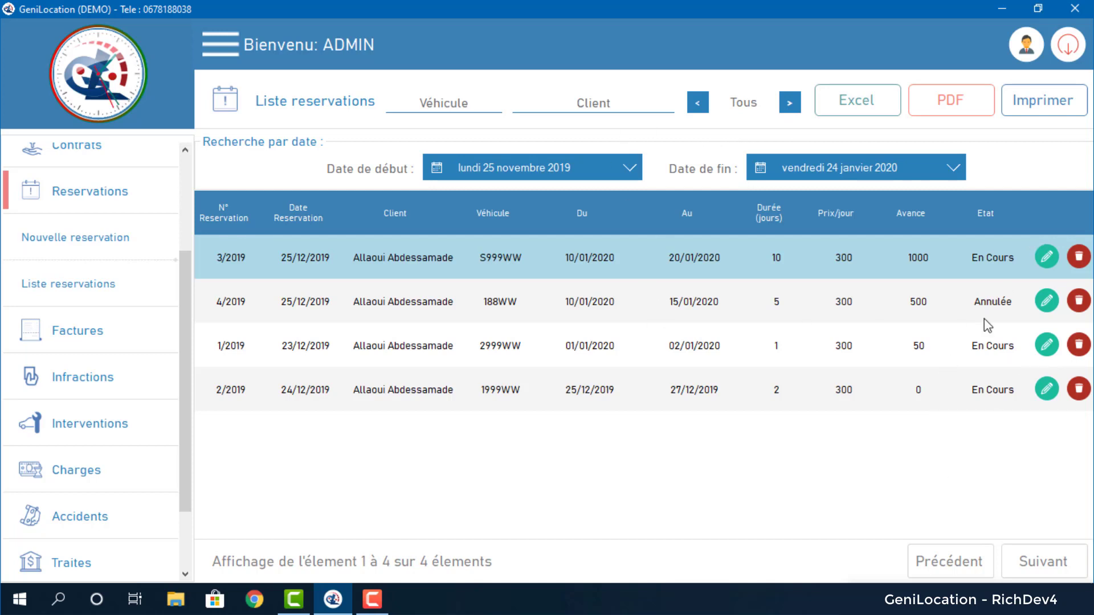
{"action": "left_click", "coordinate": [567, 108]}
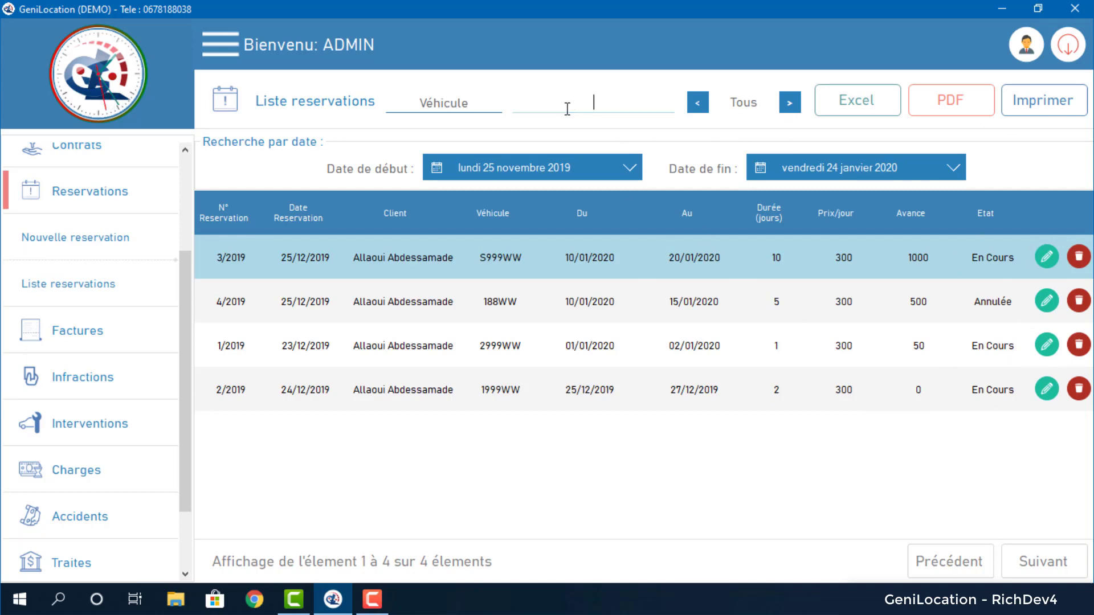
{"action": "type", "text": "x"}
{"action": "key", "text": "BackSpace"}
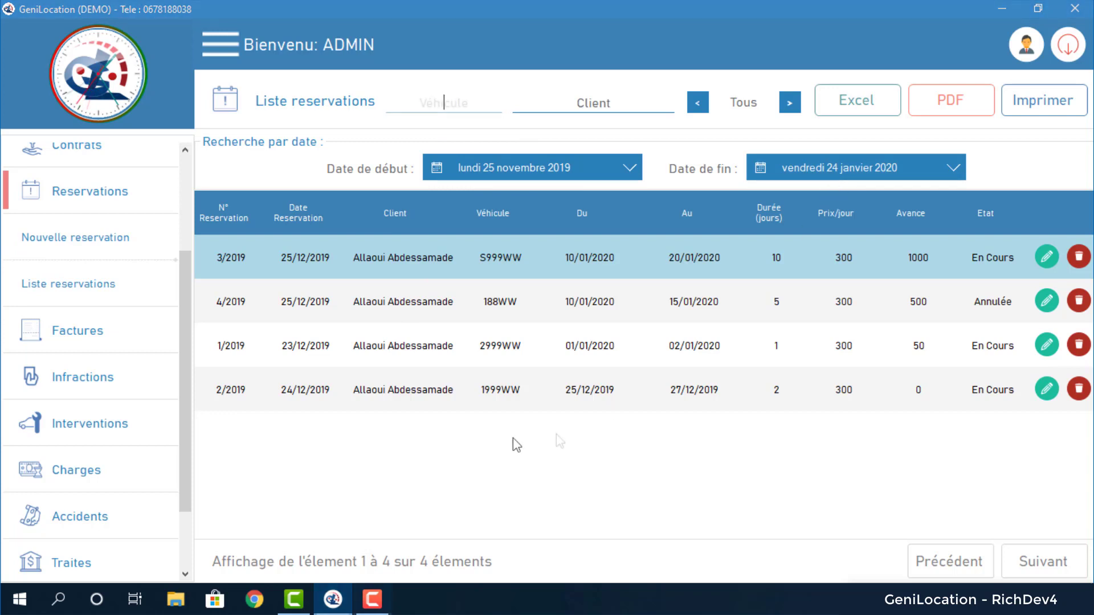
Start a new invoice for the Professionnel client.
{"action": "left_click", "coordinate": [127, 338]}
{"action": "left_click", "coordinate": [120, 297]}
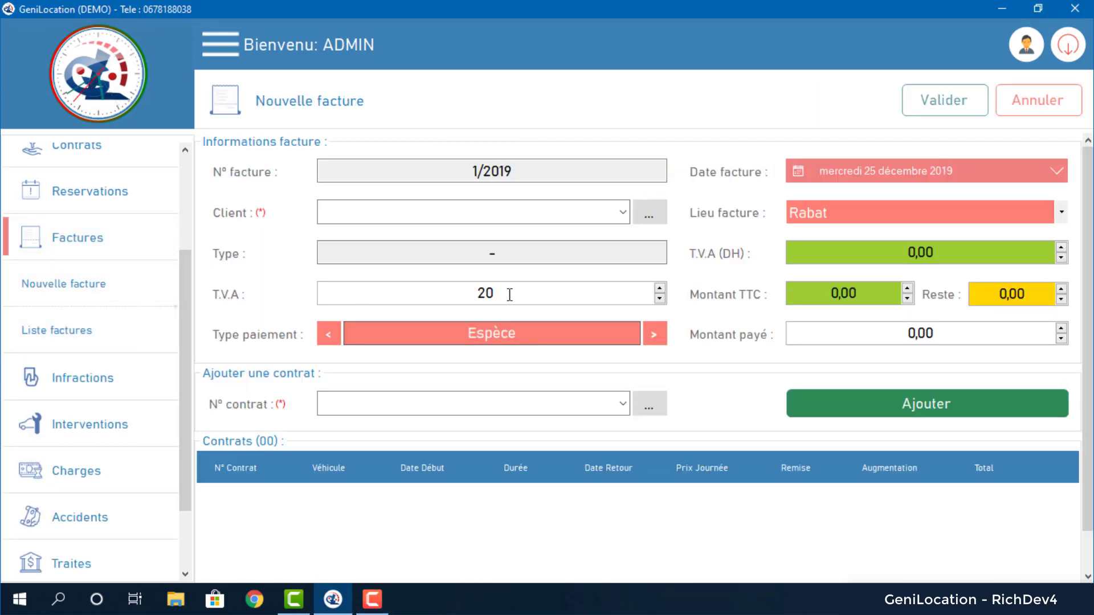
{"action": "left_click", "coordinate": [622, 213]}
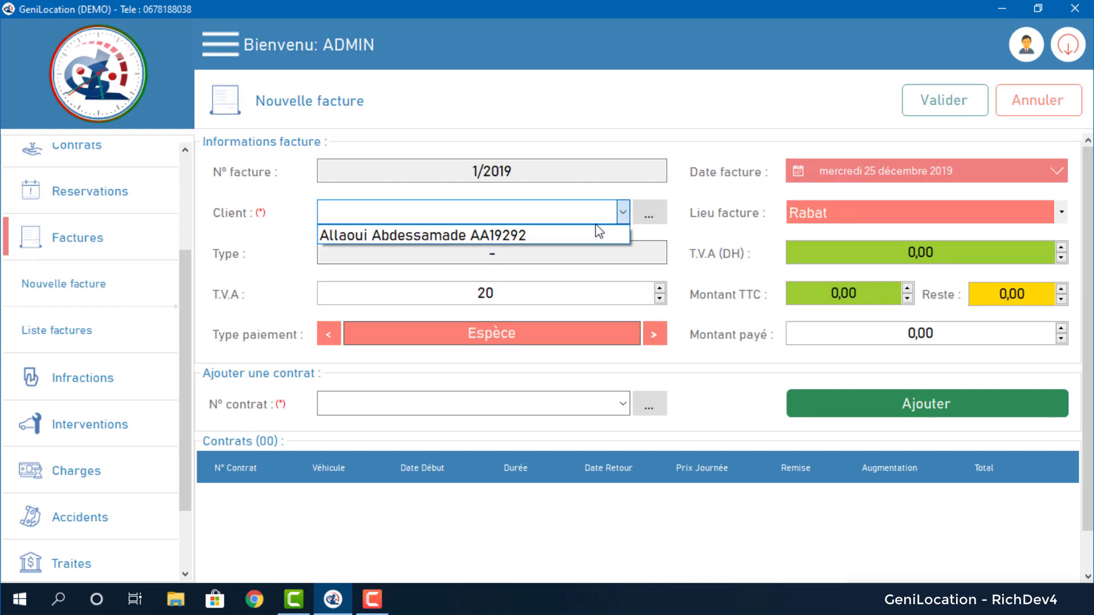
{"action": "left_click", "coordinate": [594, 234]}
{"action": "left_click", "coordinate": [477, 254]}
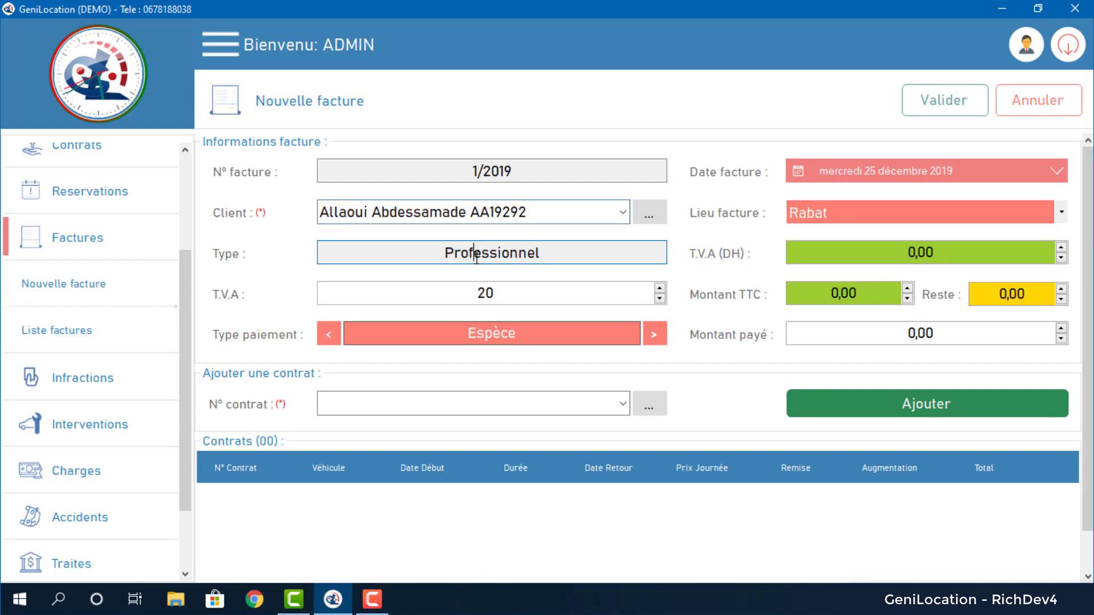
{"action": "left_click_drag", "start_coordinate": [440, 254], "coordinate": [545, 258]}
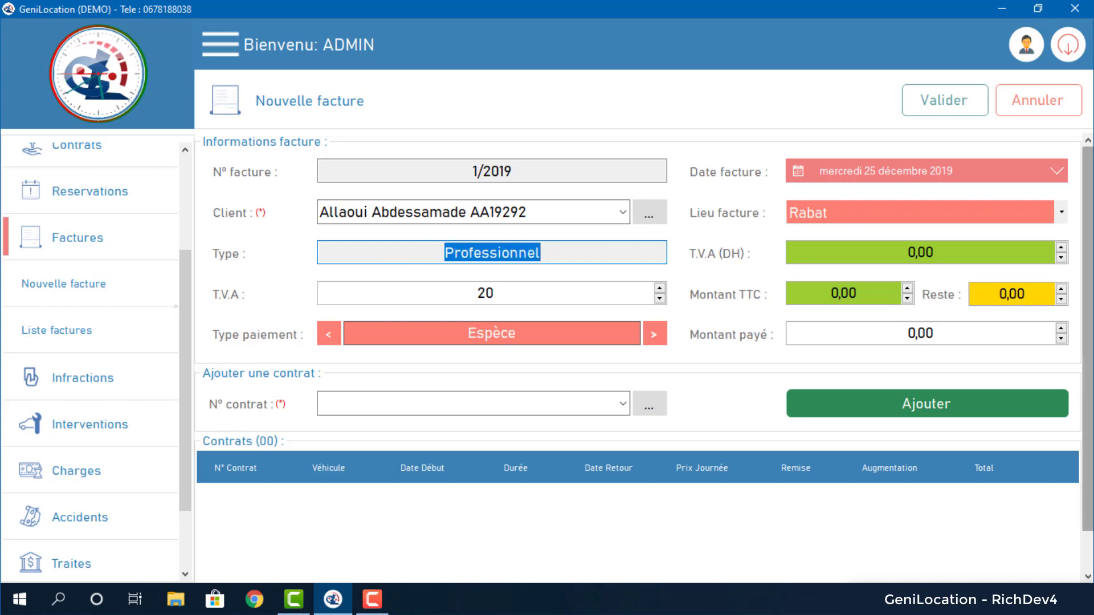
{"action": "scroll", "coordinate": [1087, 240], "scroll_direction": "down", "scroll_amount": 1}
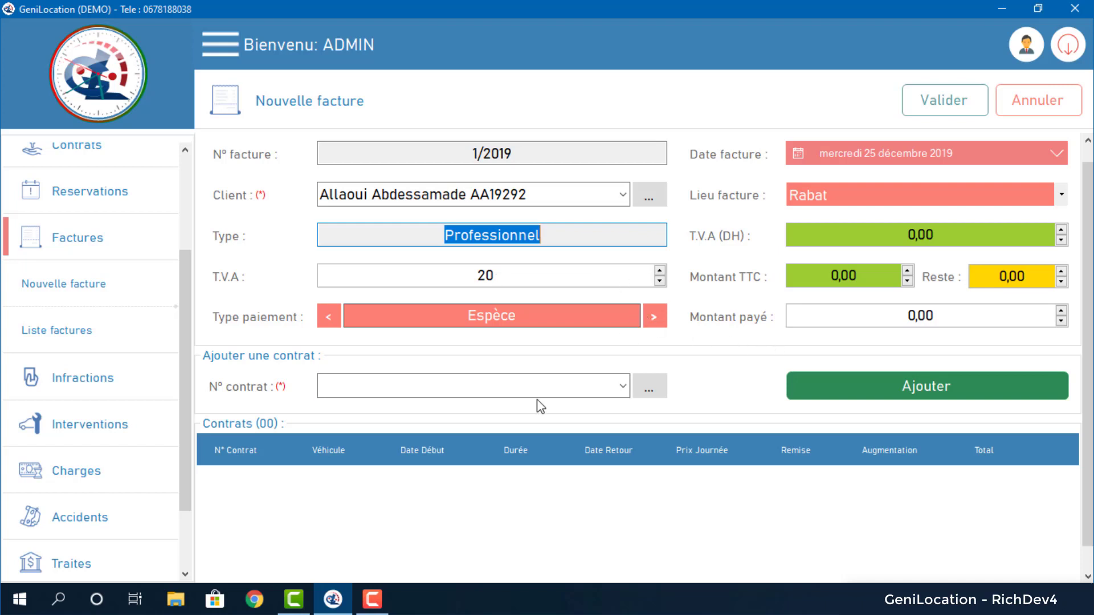
Add contracts 1/2019 and 2/2019 to the invoice, giving 360,00 VAT.
{"action": "left_click", "coordinate": [623, 386]}
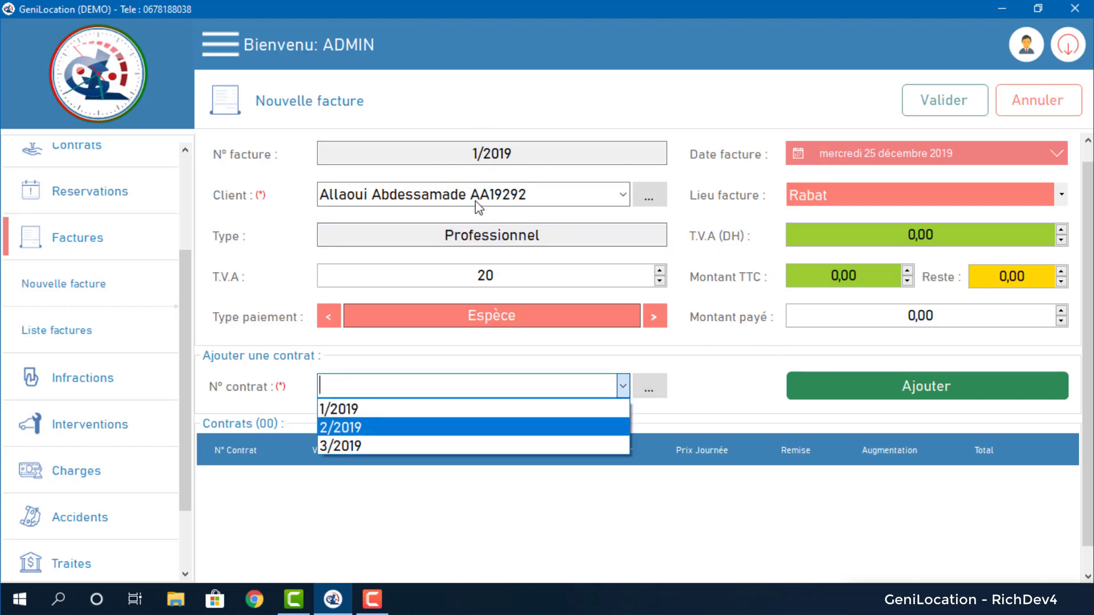
{"action": "left_click", "coordinate": [600, 410]}
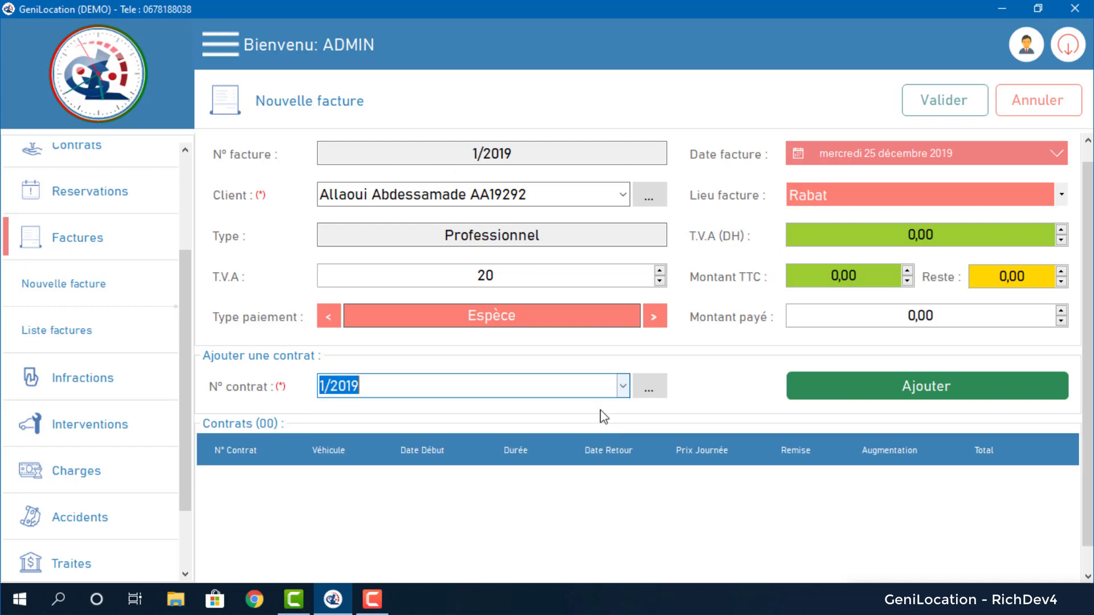
{"action": "left_click", "coordinate": [930, 385]}
{"action": "left_click", "coordinate": [622, 386]}
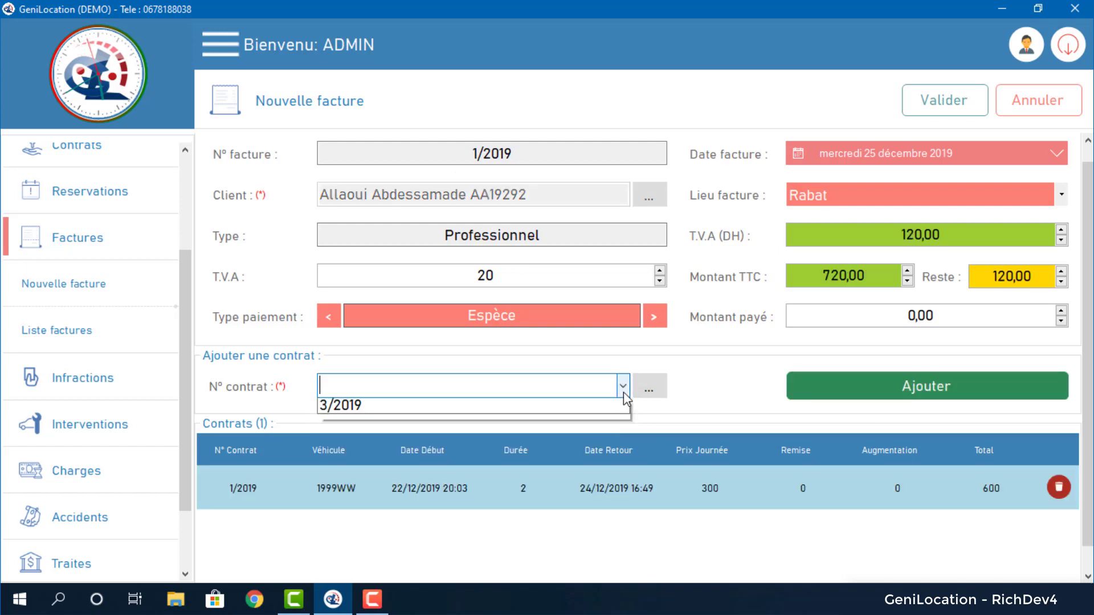
{"action": "left_click", "coordinate": [577, 433]}
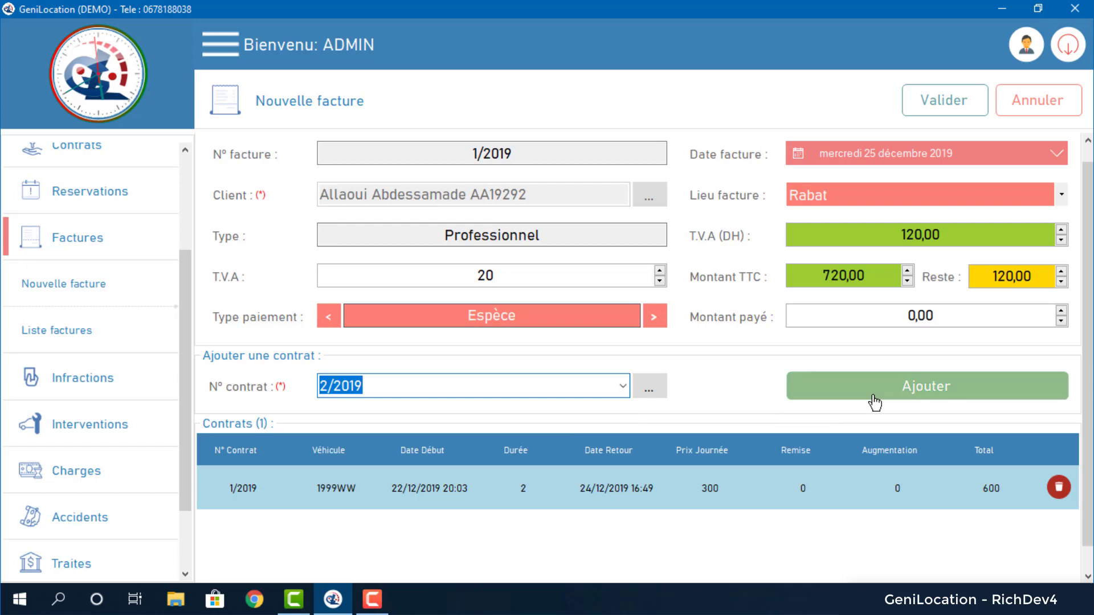
{"action": "left_click", "coordinate": [874, 398]}
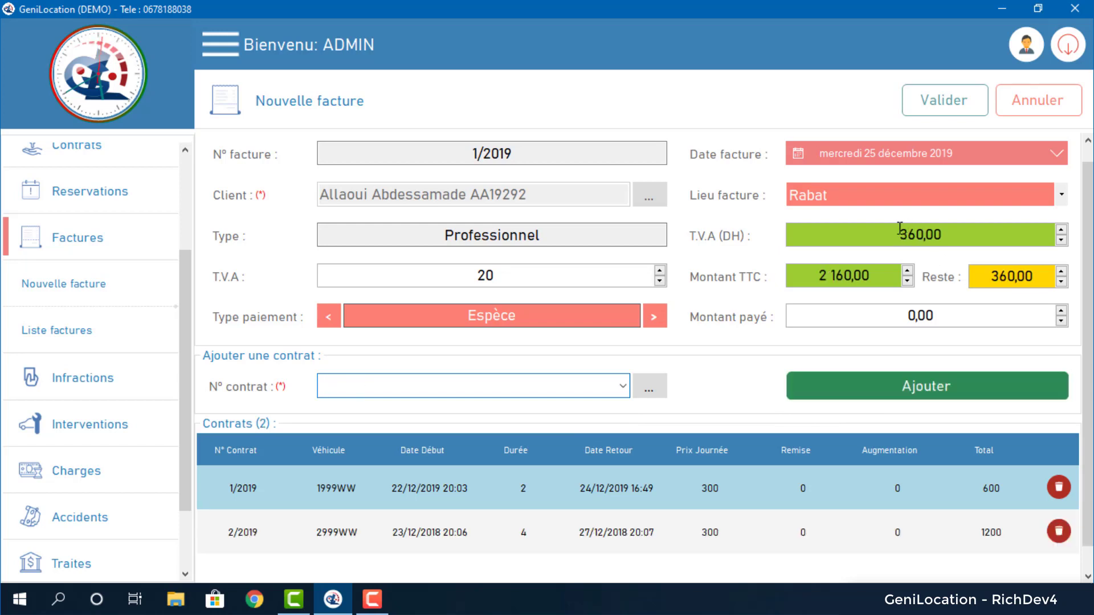
{"action": "left_click_drag", "start_coordinate": [900, 229], "coordinate": [922, 226]}
{"action": "left_click_drag", "start_coordinate": [990, 276], "coordinate": [1010, 276]}
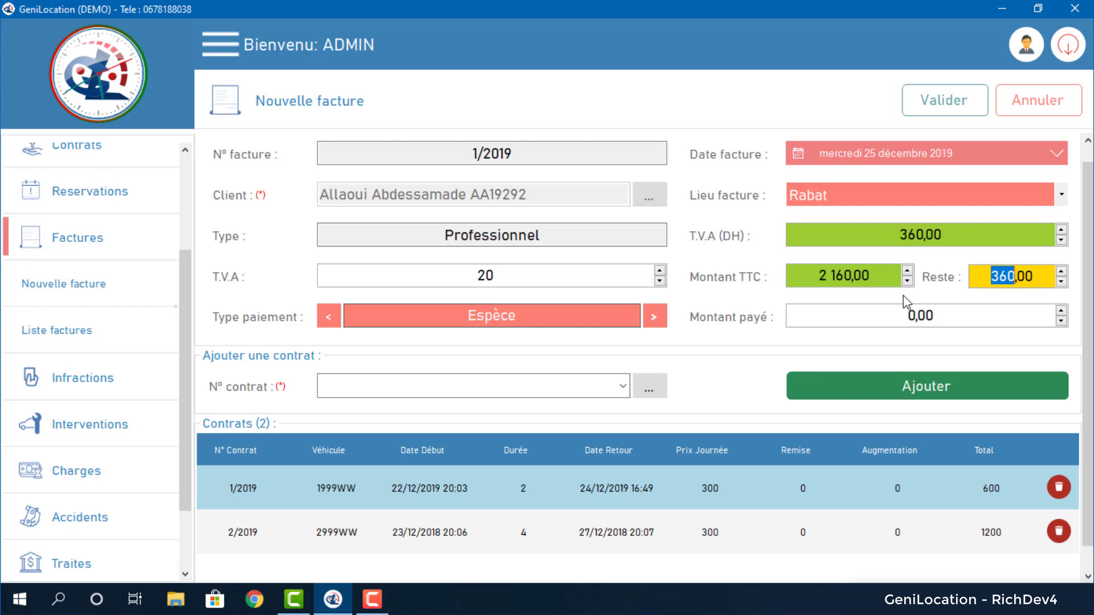
Enter 60,00 as the amount paid and save the invoice.
{"action": "left_click", "coordinate": [909, 319]}
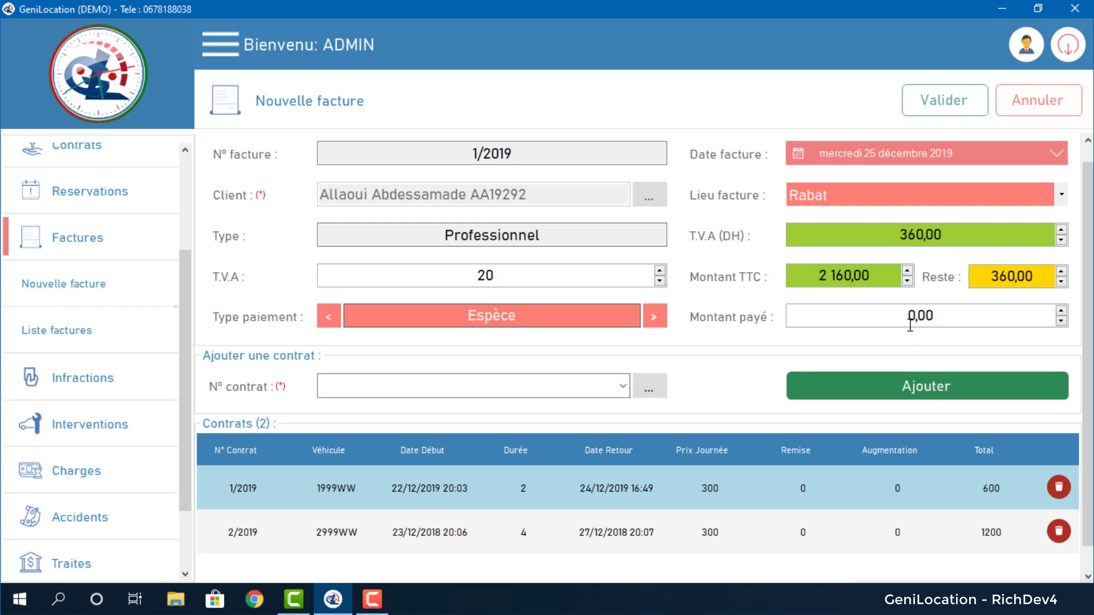
{"action": "type", "text": "6"}
{"action": "key", "text": "Tab"}
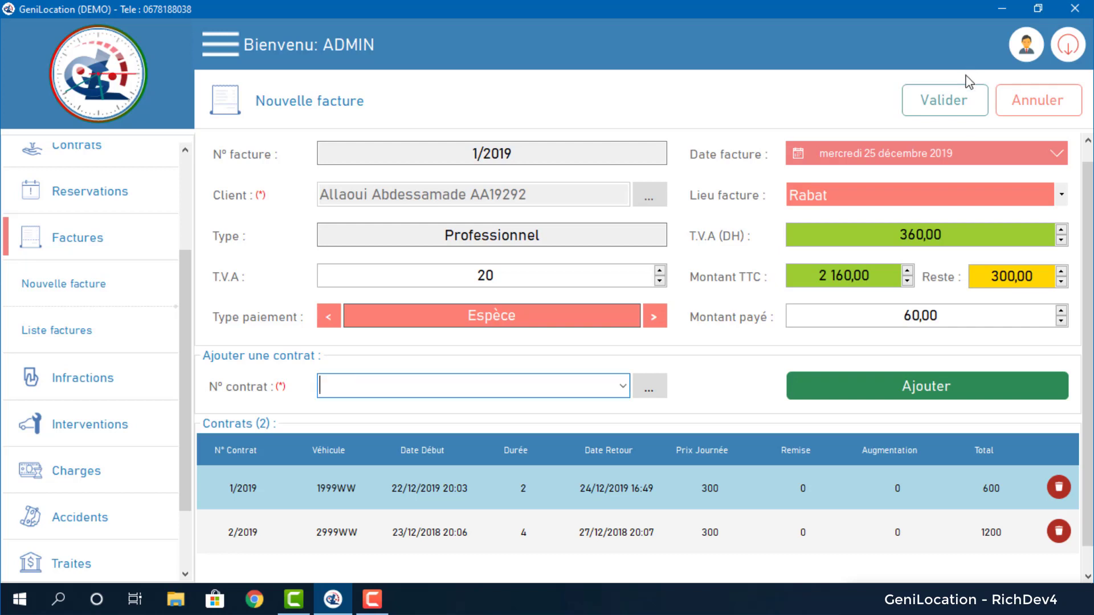
{"action": "left_click", "coordinate": [959, 103]}
{"action": "left_click", "coordinate": [582, 357]}
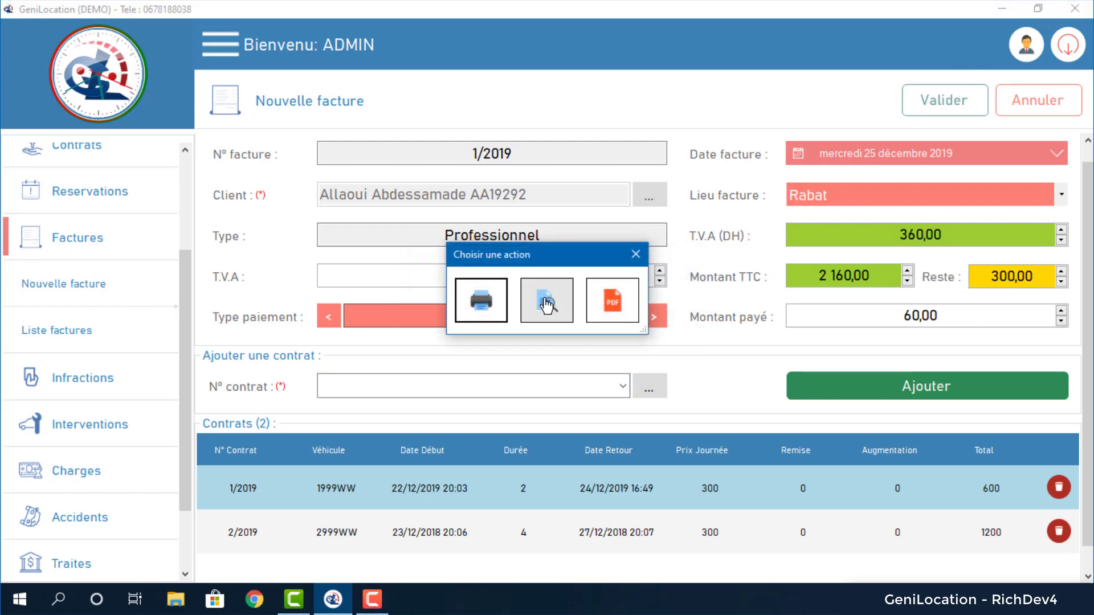
Preview invoice 1/2019 full screen, scroll through its 2 160,00 total, and close the viewer.
{"action": "left_click", "coordinate": [546, 302]}
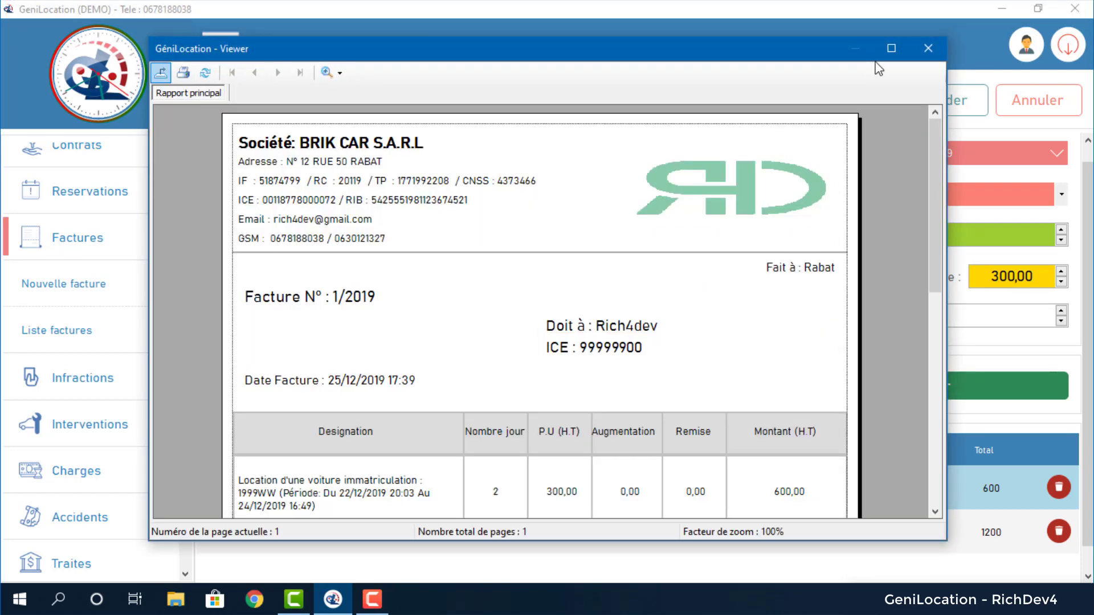
{"action": "left_click", "coordinate": [891, 47]}
{"action": "scroll", "coordinate": [626, 253], "scroll_direction": "down", "scroll_amount": 1}
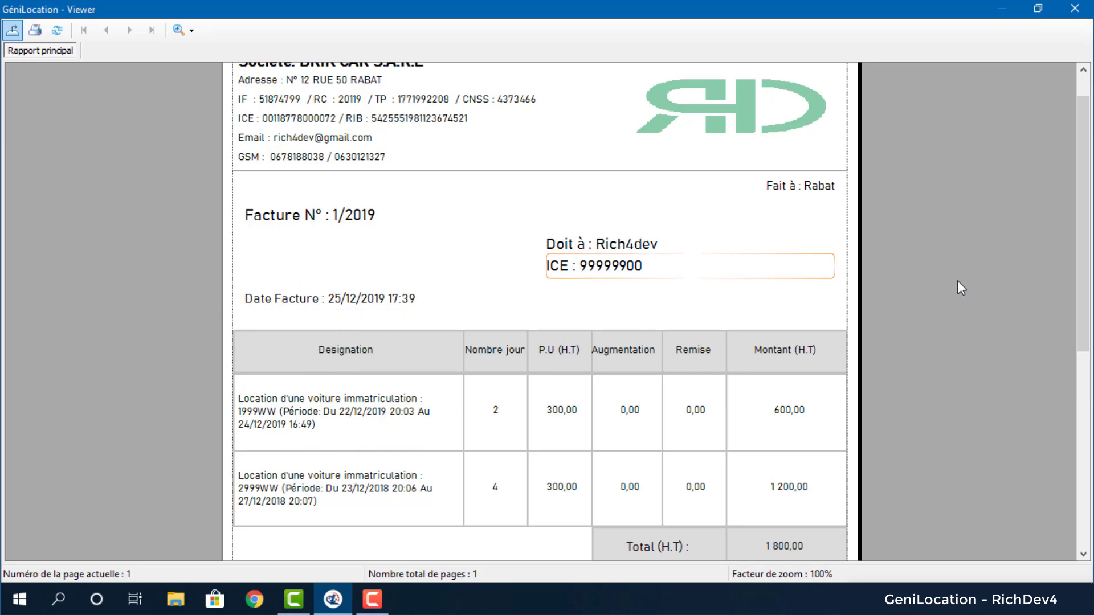
{"action": "scroll", "coordinate": [1085, 263], "scroll_direction": "down", "scroll_amount": 4}
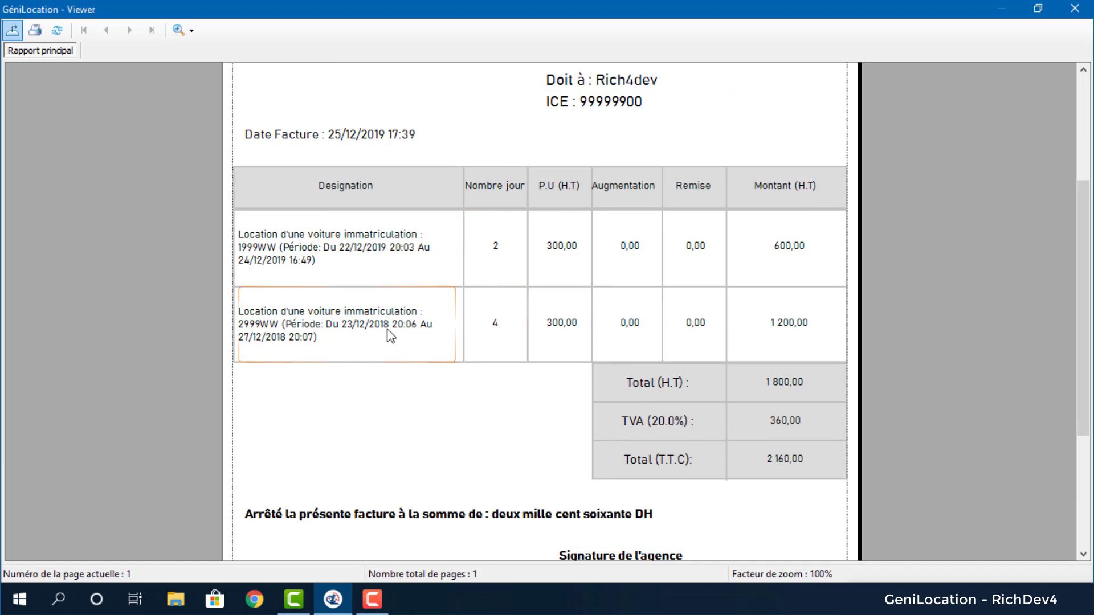
{"action": "scroll", "coordinate": [1085, 310], "scroll_direction": "down", "scroll_amount": 2}
{"action": "scroll", "coordinate": [1089, 308], "scroll_direction": "down", "scroll_amount": 1}
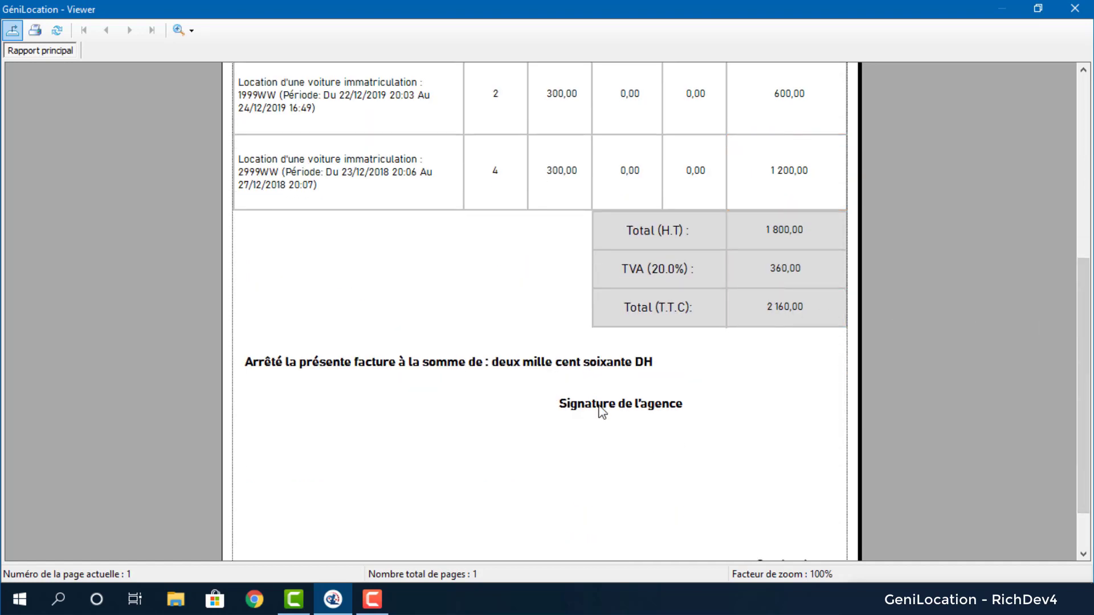
{"action": "scroll", "coordinate": [1089, 307], "scroll_direction": "down", "scroll_amount": 1}
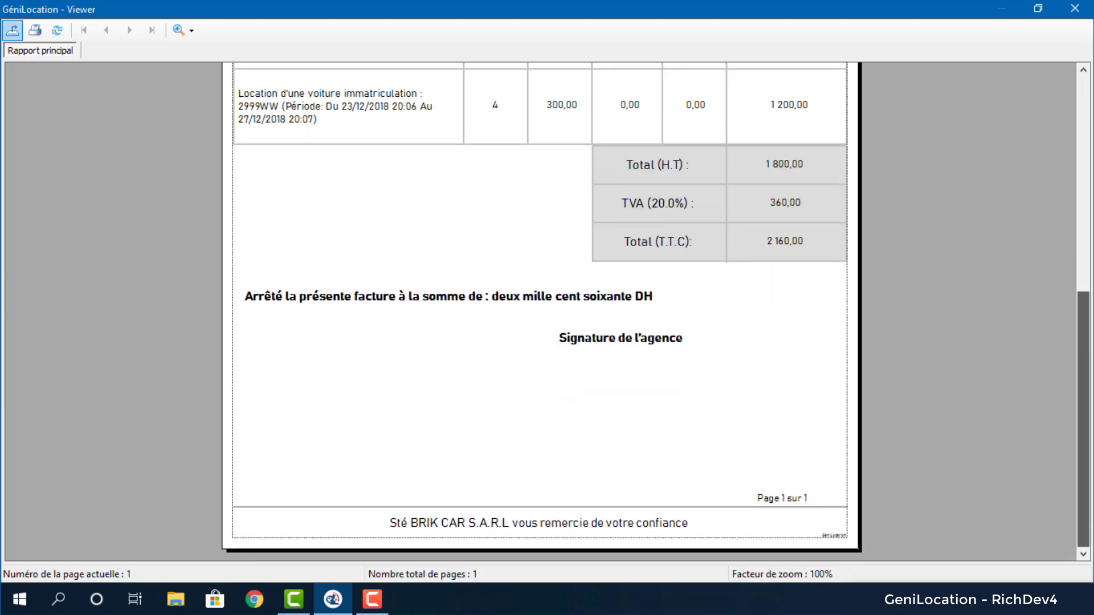
{"action": "scroll", "coordinate": [1085, 307], "scroll_direction": "up", "scroll_amount": 3}
{"action": "scroll", "coordinate": [1085, 307], "scroll_direction": "down", "scroll_amount": 2}
{"action": "left_click", "coordinate": [1074, 9]}
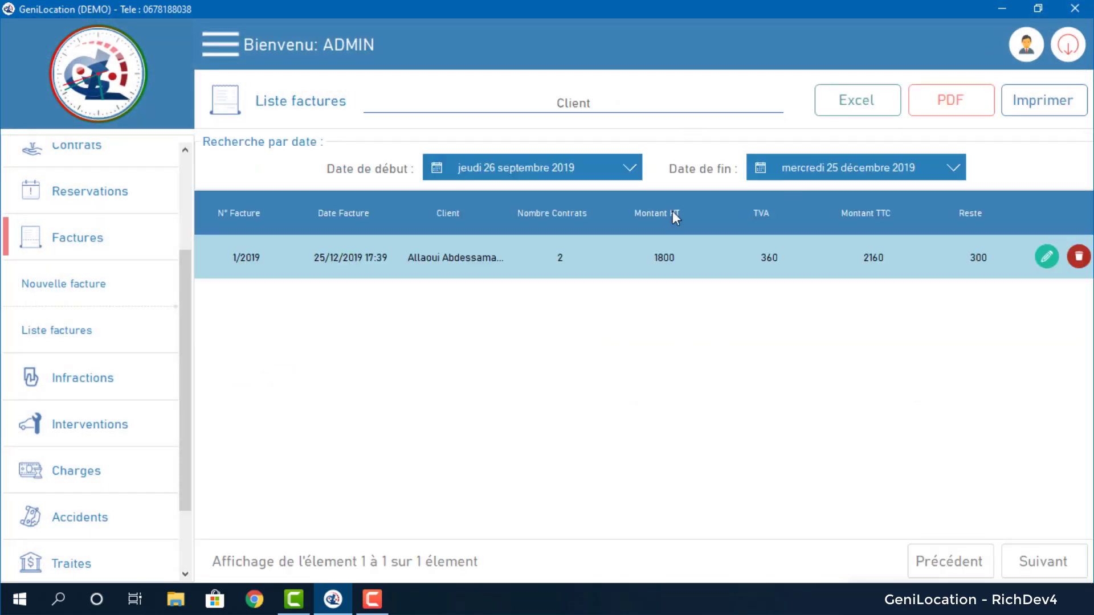
Look over invoice 1/2019 in the invoice list, then open a blank Nouvelle infraction form.
{"action": "left_click", "coordinate": [572, 104]}
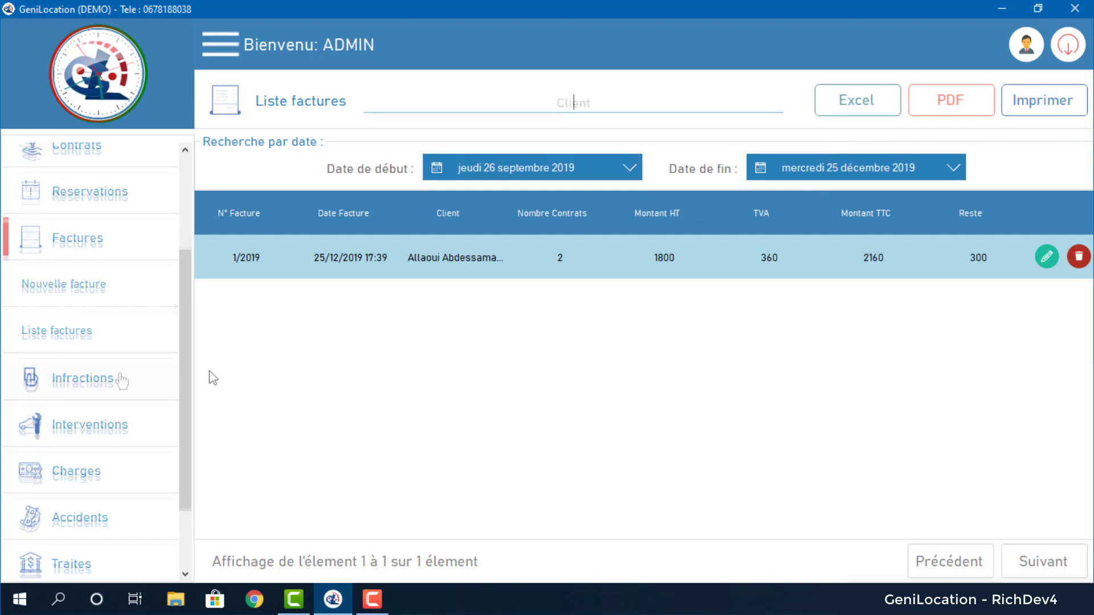
{"action": "left_click", "coordinate": [121, 381]}
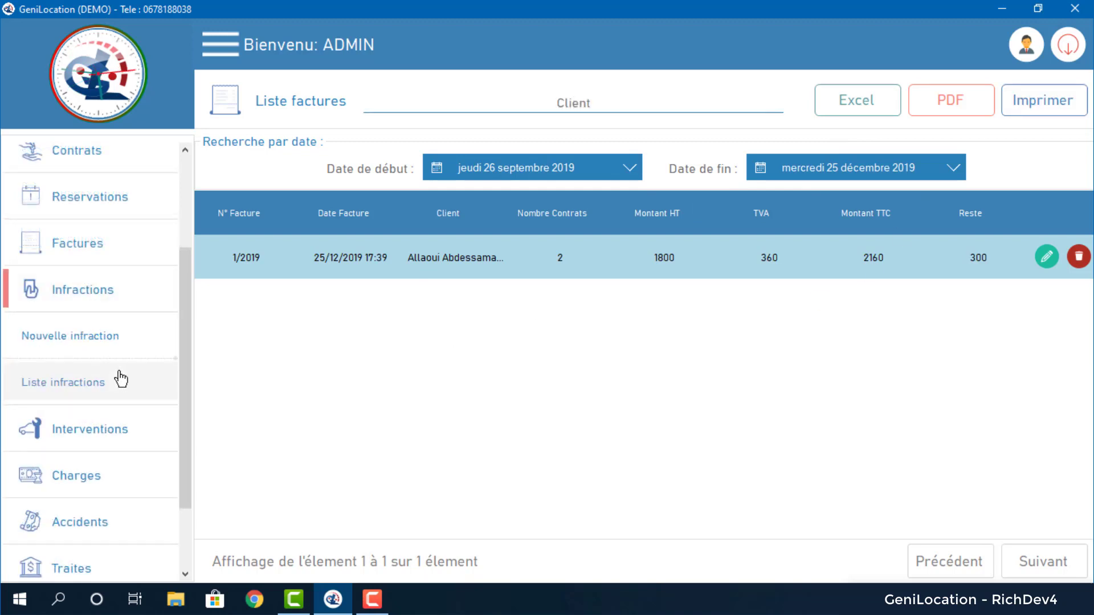
{"action": "left_click", "coordinate": [98, 339]}
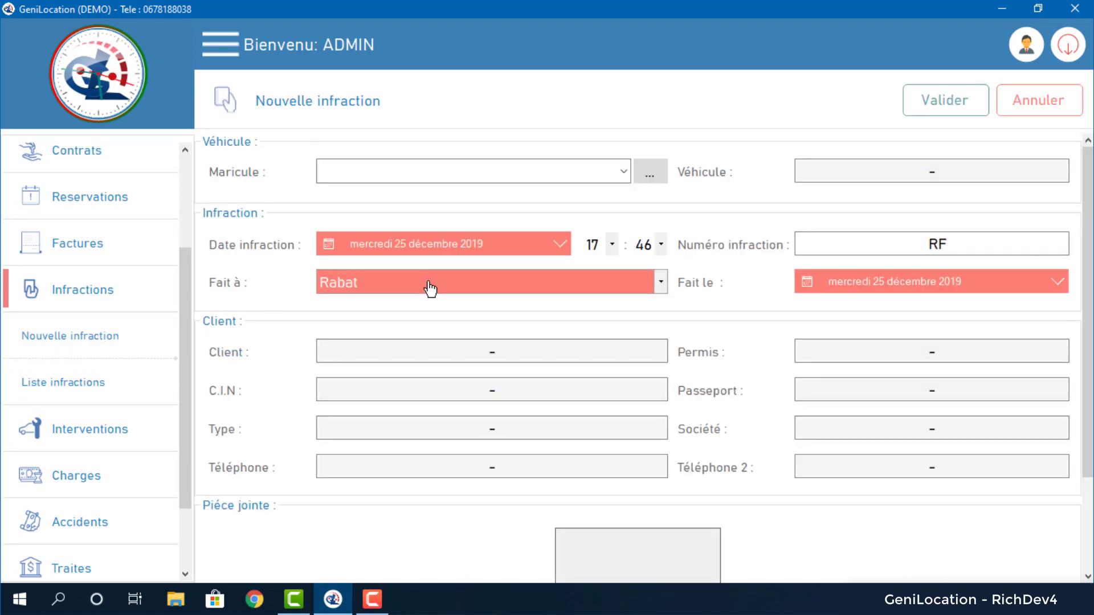
{"action": "left_click", "coordinate": [623, 173]}
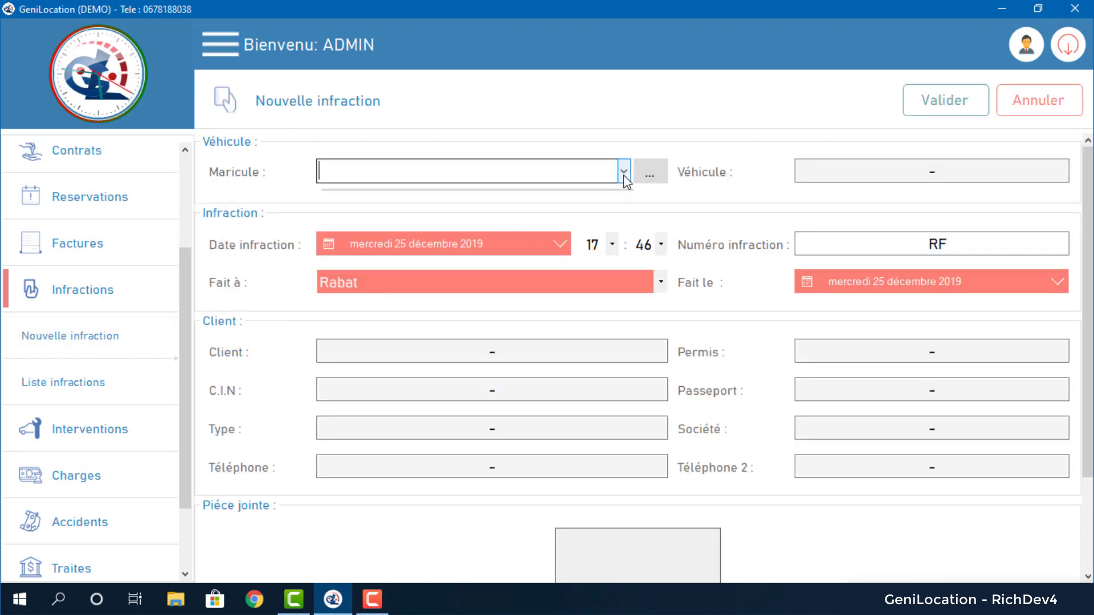
{"action": "left_click", "coordinate": [536, 195]}
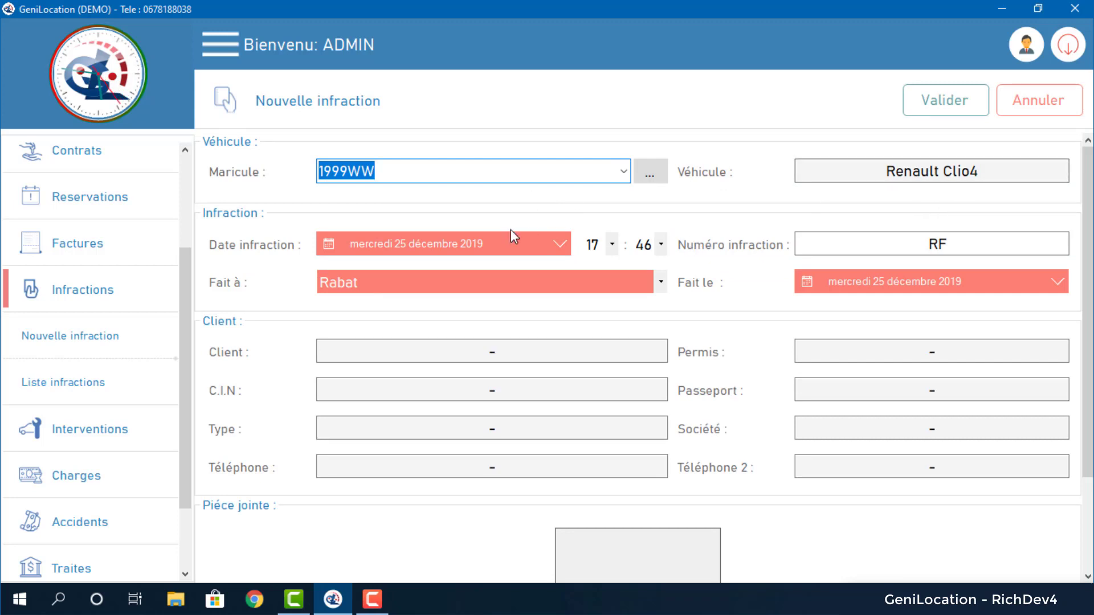
{"action": "left_click", "coordinate": [514, 248]}
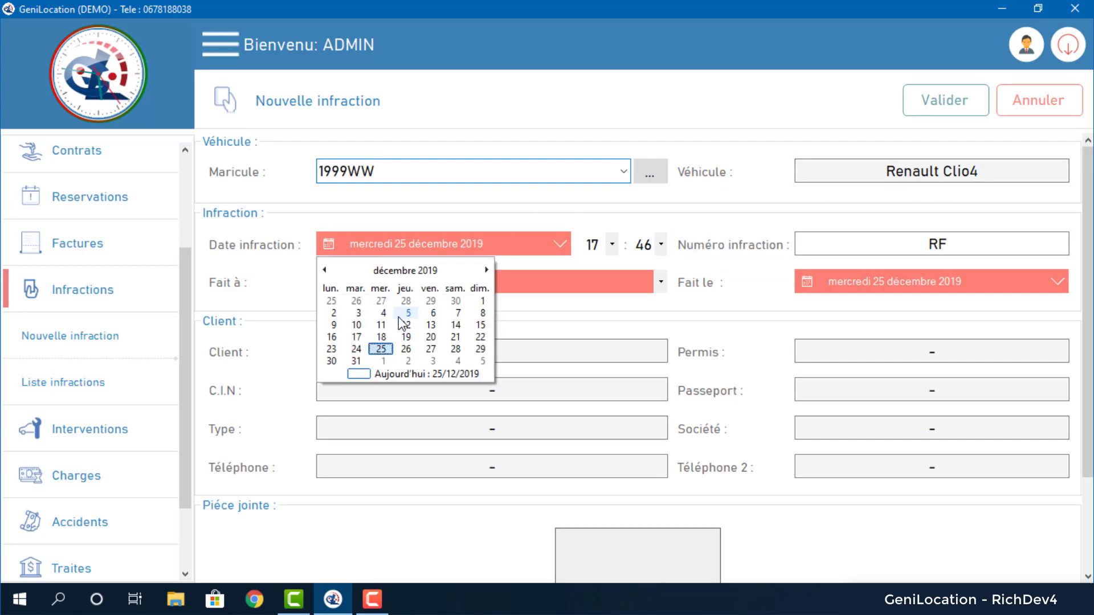
{"action": "left_click", "coordinate": [331, 349]}
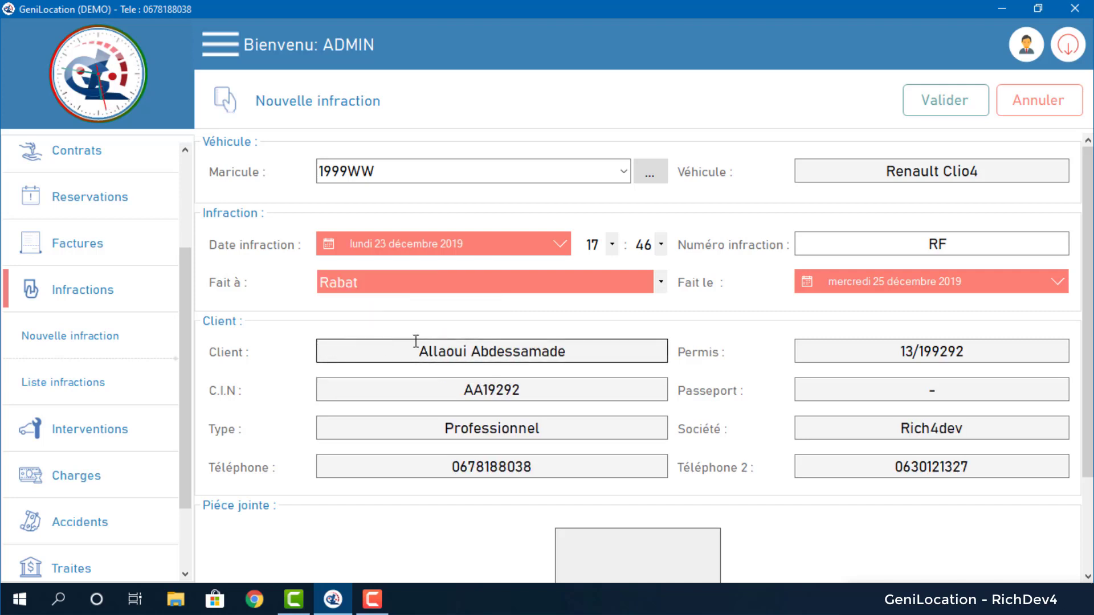
{"action": "left_click_drag", "start_coordinate": [419, 355], "coordinate": [590, 362]}
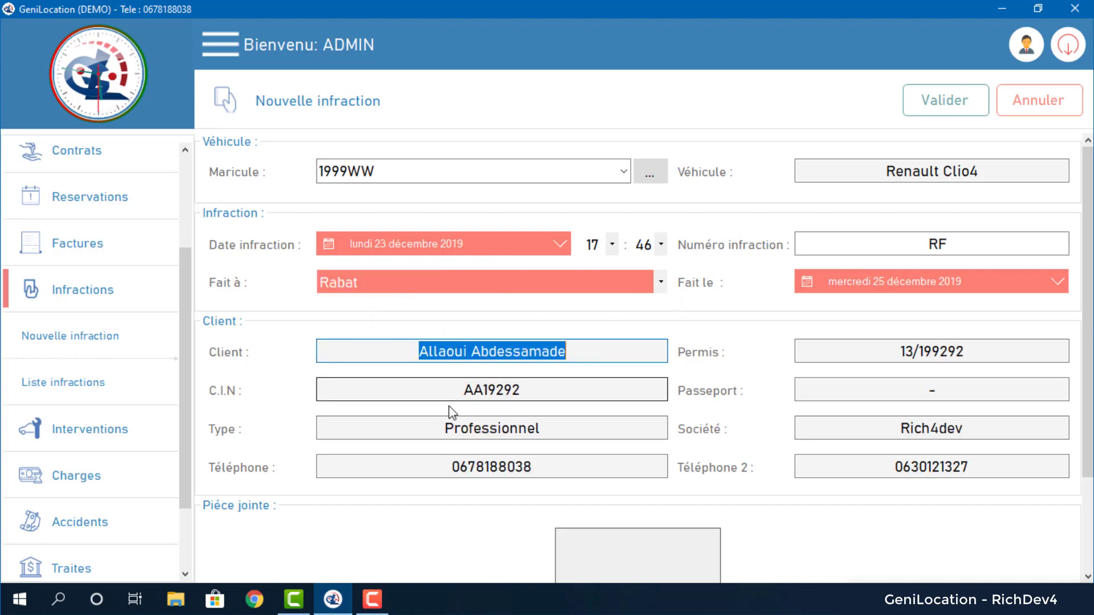
{"action": "left_click_drag", "start_coordinate": [444, 428], "coordinate": [549, 427]}
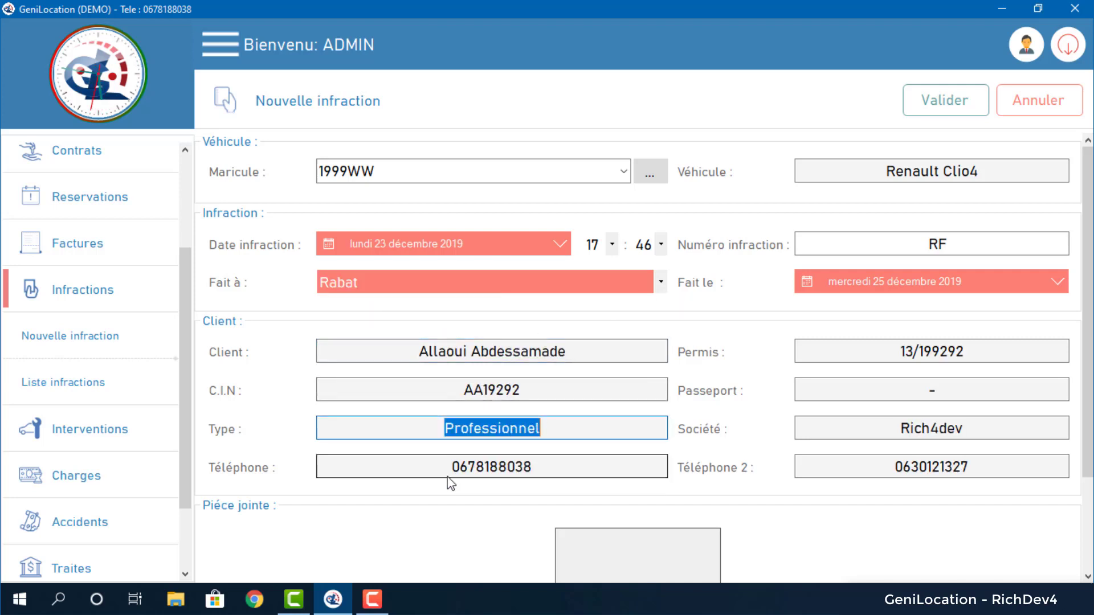
{"action": "left_click_drag", "start_coordinate": [450, 467], "coordinate": [538, 467]}
{"action": "left_click_drag", "start_coordinate": [886, 470], "coordinate": [1024, 478]}
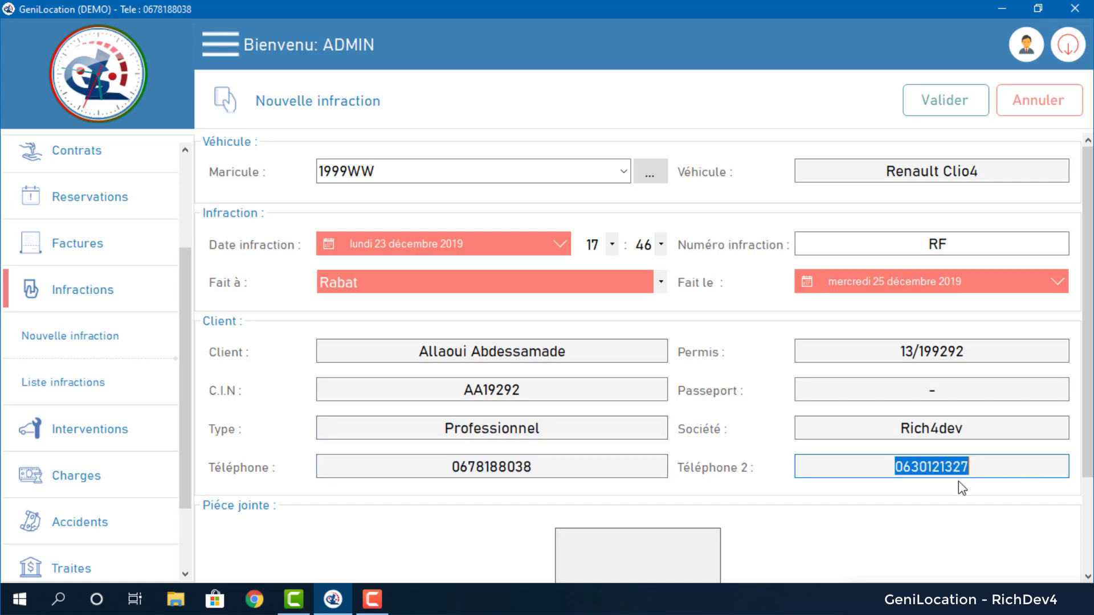
{"action": "left_click", "coordinate": [927, 436]}
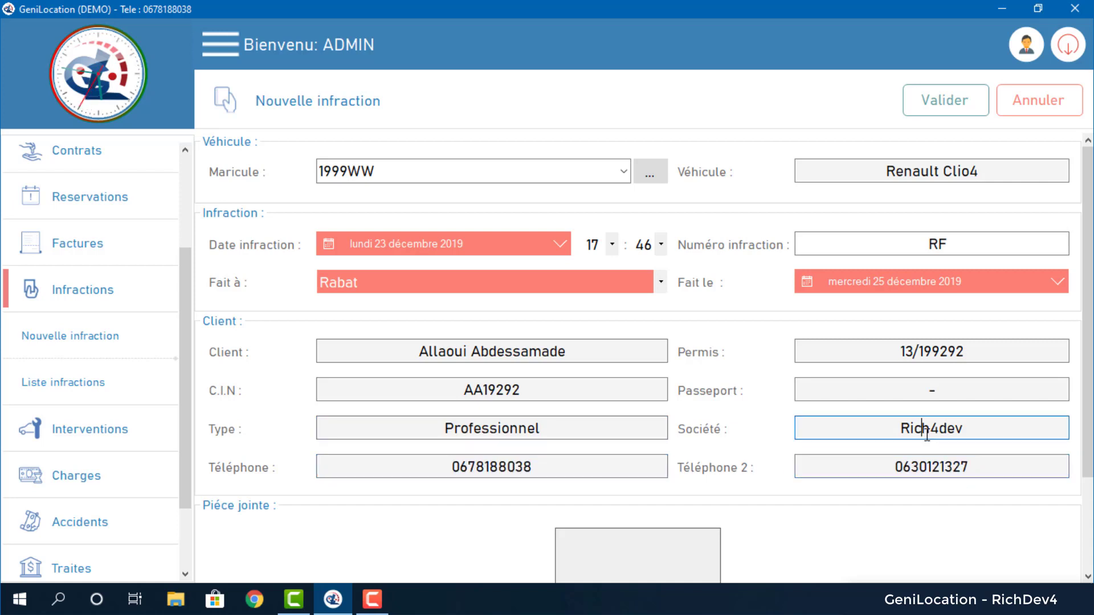
{"action": "left_click", "coordinate": [939, 391]}
{"action": "left_click_drag", "start_coordinate": [874, 348], "coordinate": [984, 342]}
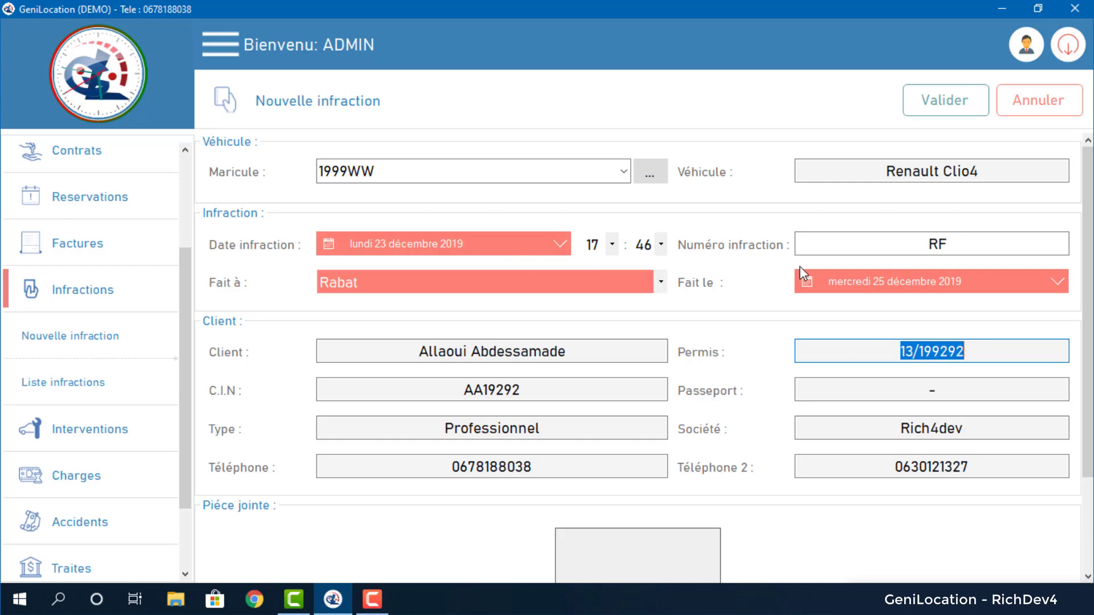
Fill in the infraction number digits before the RF suffix.
{"action": "left_click", "coordinate": [919, 245]}
{"action": "left_click_drag", "start_coordinate": [930, 245], "coordinate": [791, 242]}
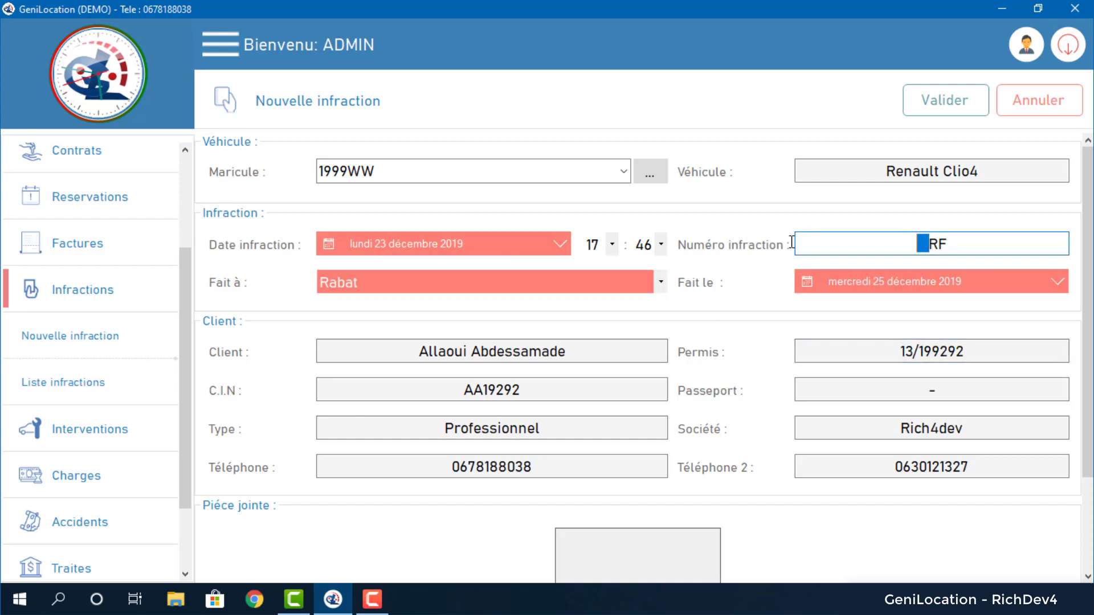
{"action": "type", "text": "1888882"}
{"action": "key", "text": "Right"}
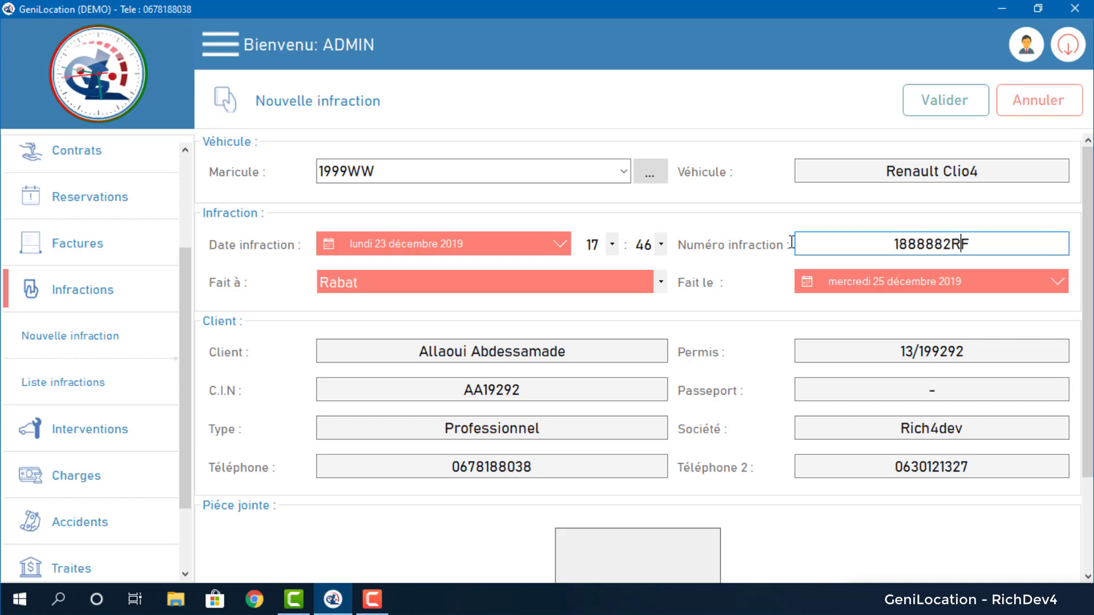
{"action": "type", "text": "2RF00"}
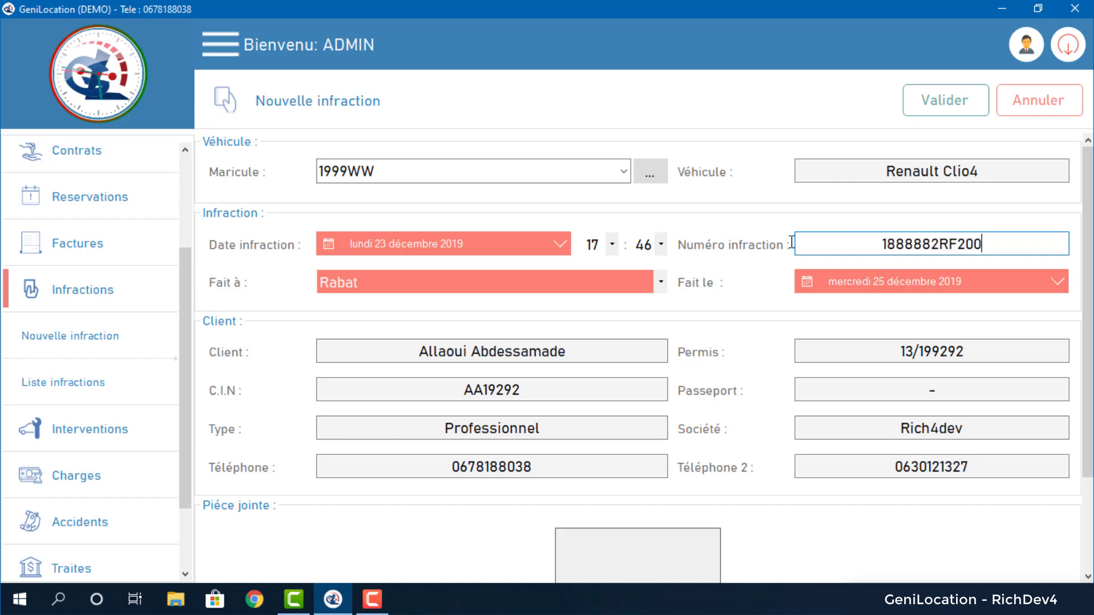
{"action": "key", "text": "BackSpace"}
{"action": "key", "text": "BackSpace"}
{"action": "key", "text": "BackSpace"}
{"action": "type", "text": "00"}
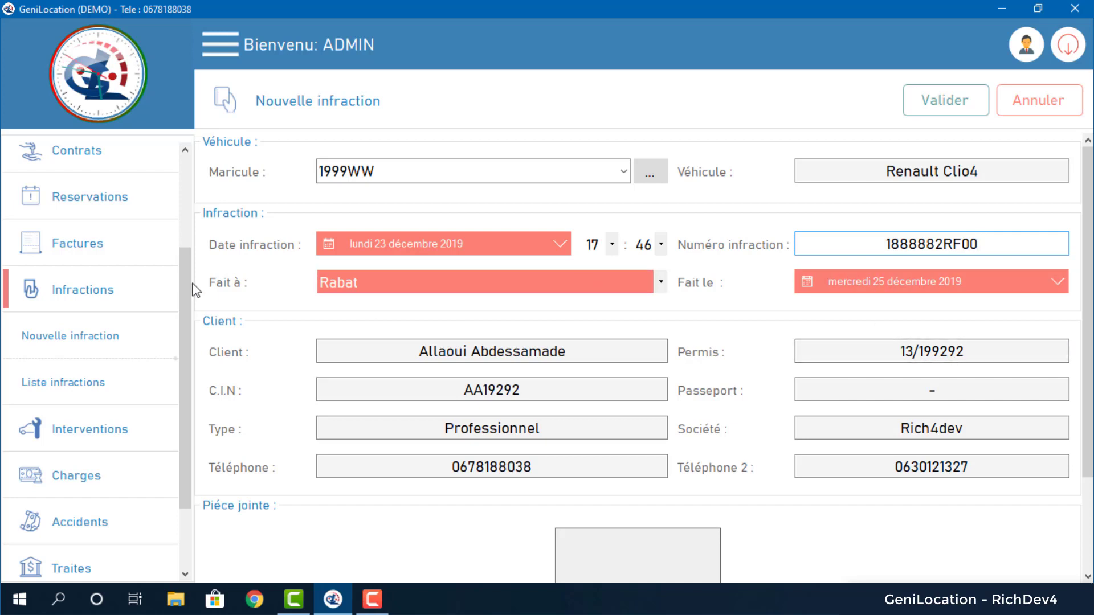
{"action": "scroll", "coordinate": [761, 316], "scroll_direction": "down", "scroll_amount": 3}
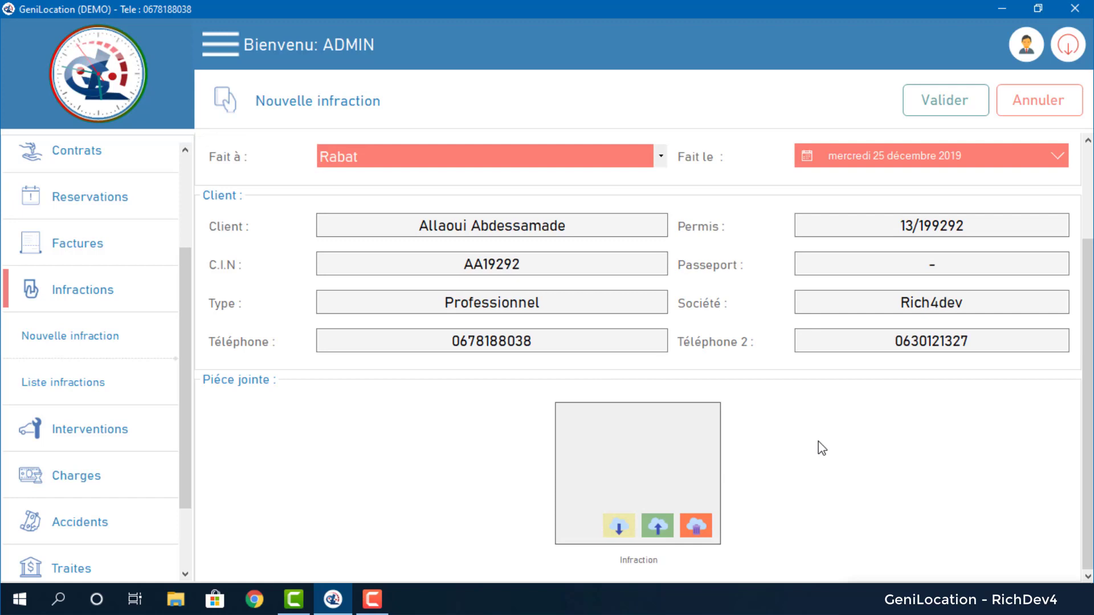
{"action": "scroll", "coordinate": [764, 349], "scroll_direction": "up", "scroll_amount": 3}
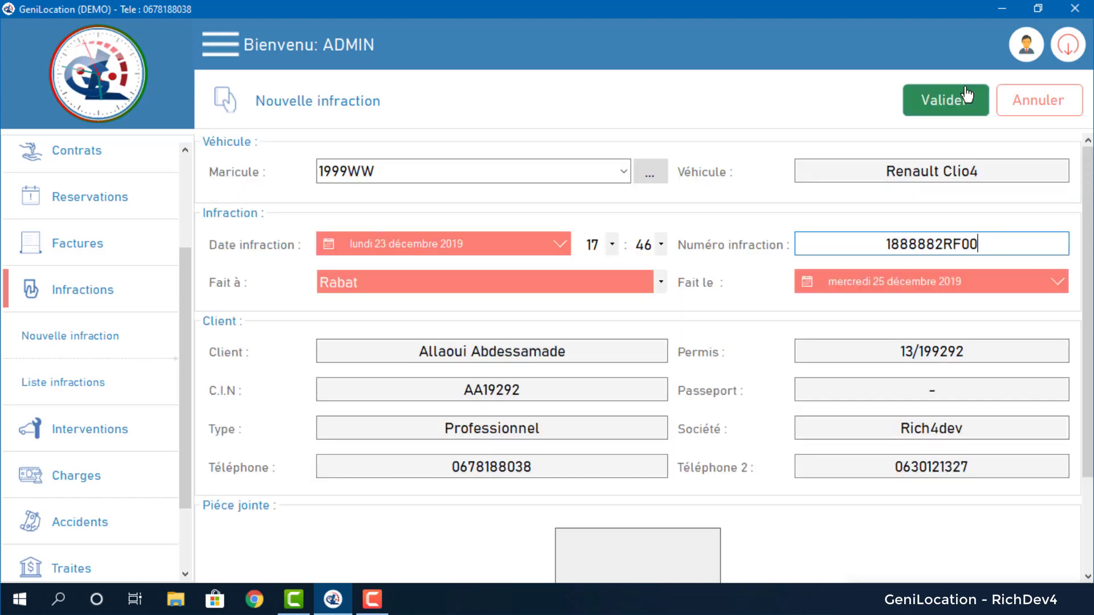
Save the infraction and preview its declaration report full screen.
{"action": "left_click", "coordinate": [956, 118]}
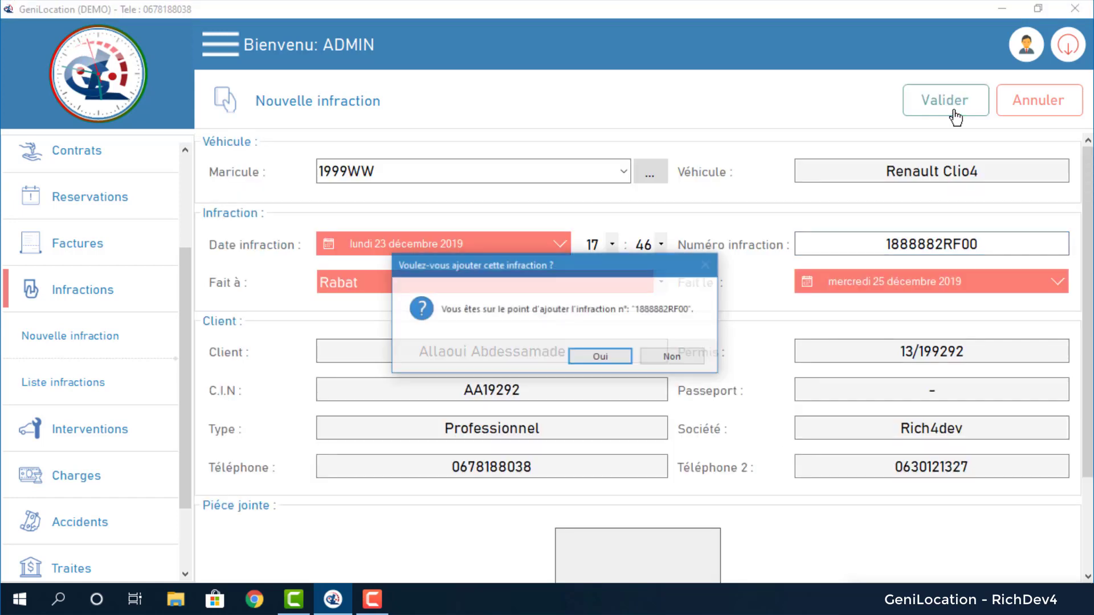
{"action": "left_click", "coordinate": [602, 355]}
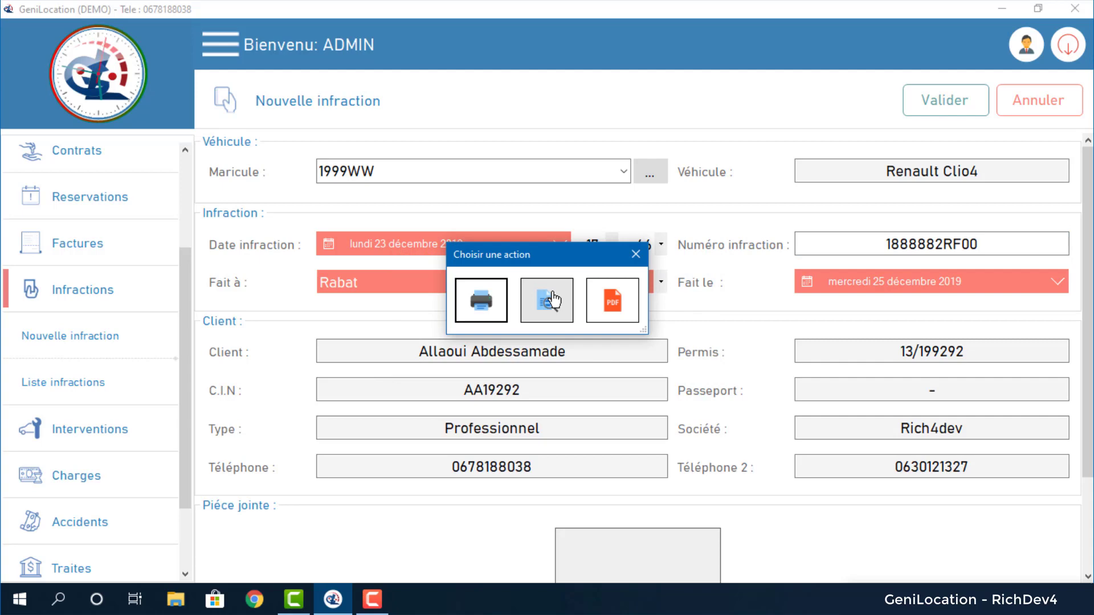
{"action": "left_click", "coordinate": [547, 301]}
{"action": "left_click", "coordinate": [888, 45]}
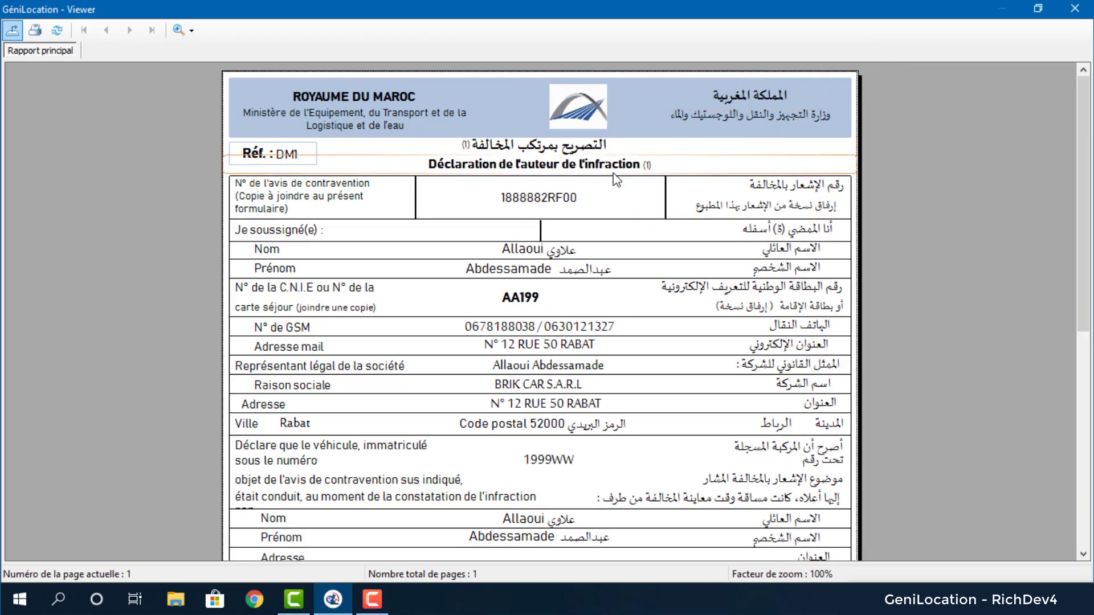
Scroll the declaration down to the signature blocks and back up, then close the viewer.
{"action": "left_click_drag", "start_coordinate": [1084, 142], "coordinate": [1087, 191]}
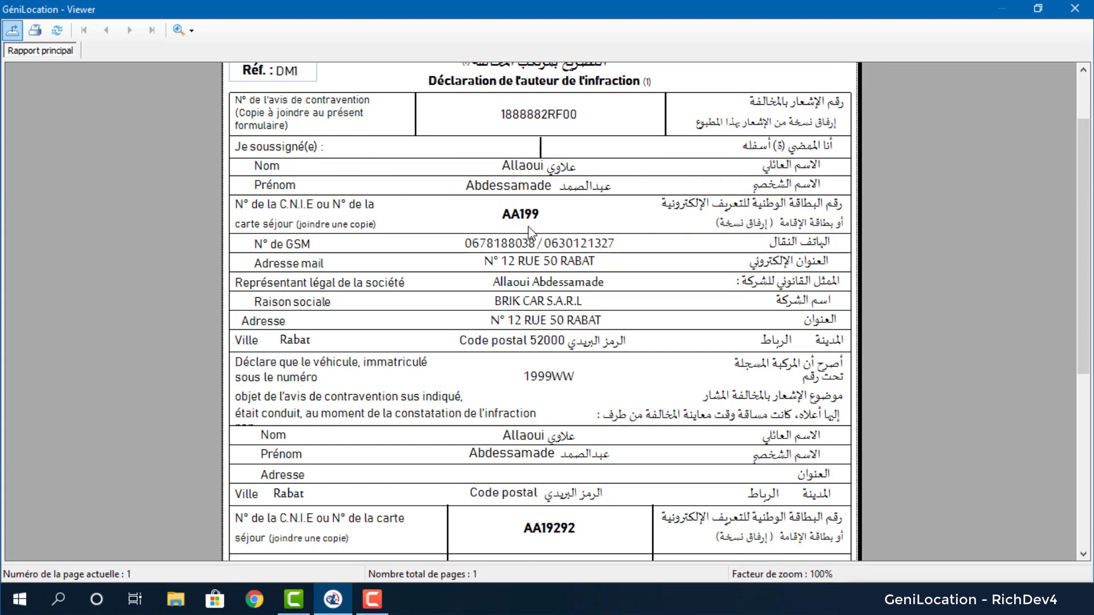
{"action": "left_click_drag", "start_coordinate": [1082, 245], "coordinate": [1082, 286]}
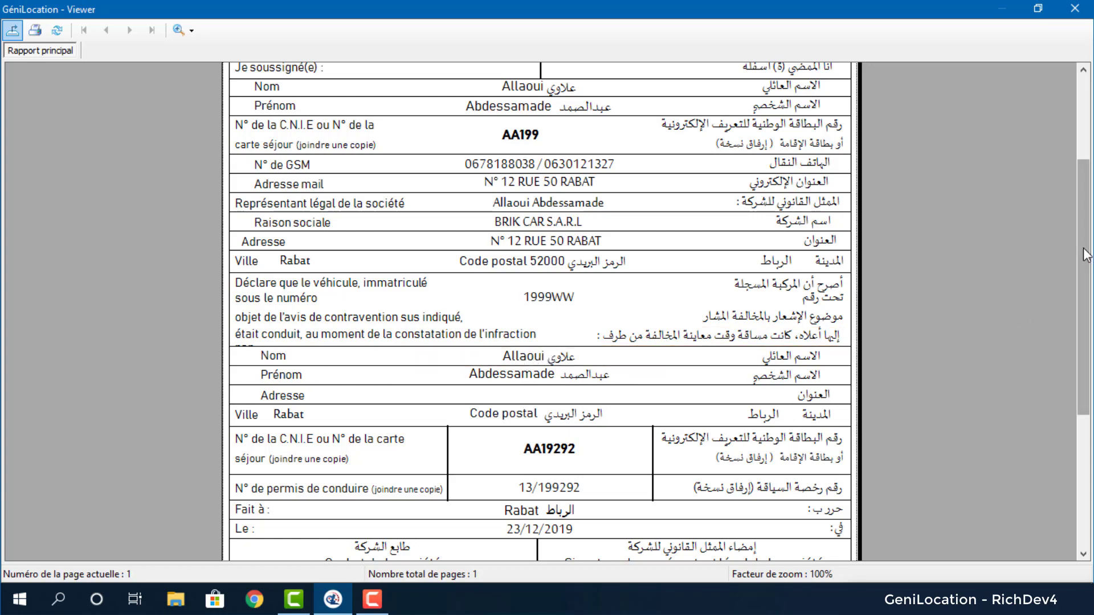
{"action": "left_click_drag", "start_coordinate": [1084, 255], "coordinate": [1083, 458]}
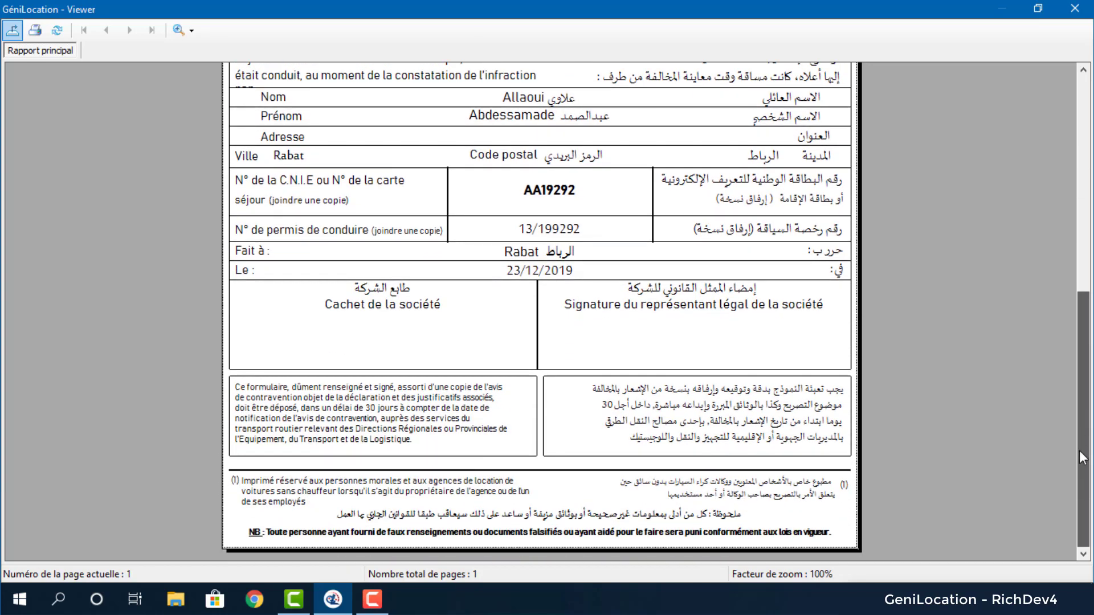
{"action": "left_click_drag", "start_coordinate": [1088, 286], "coordinate": [1089, 165]}
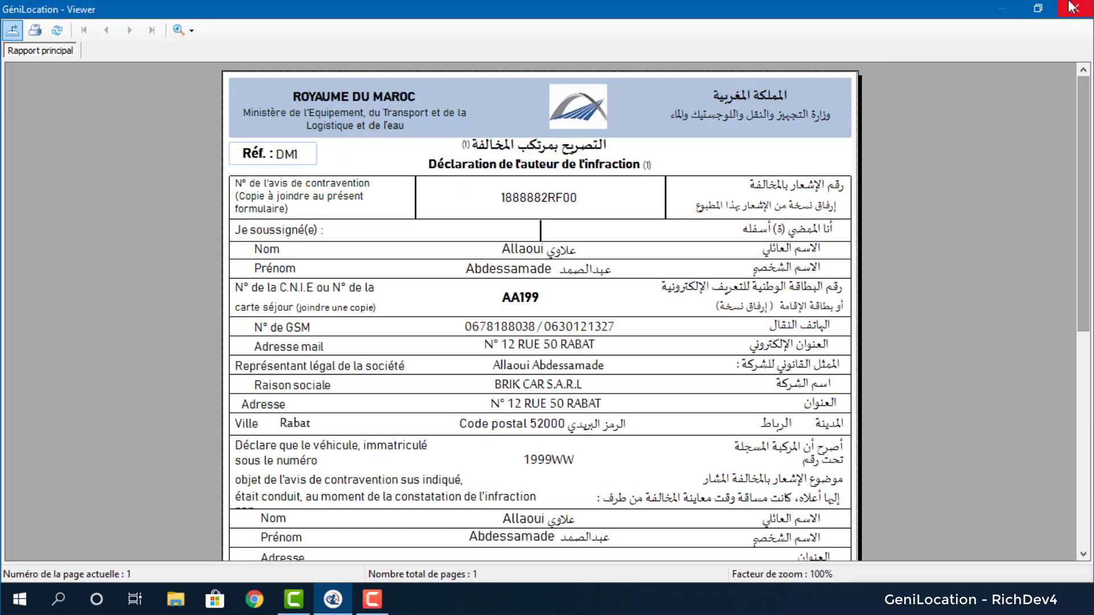
{"action": "left_click", "coordinate": [1070, 8]}
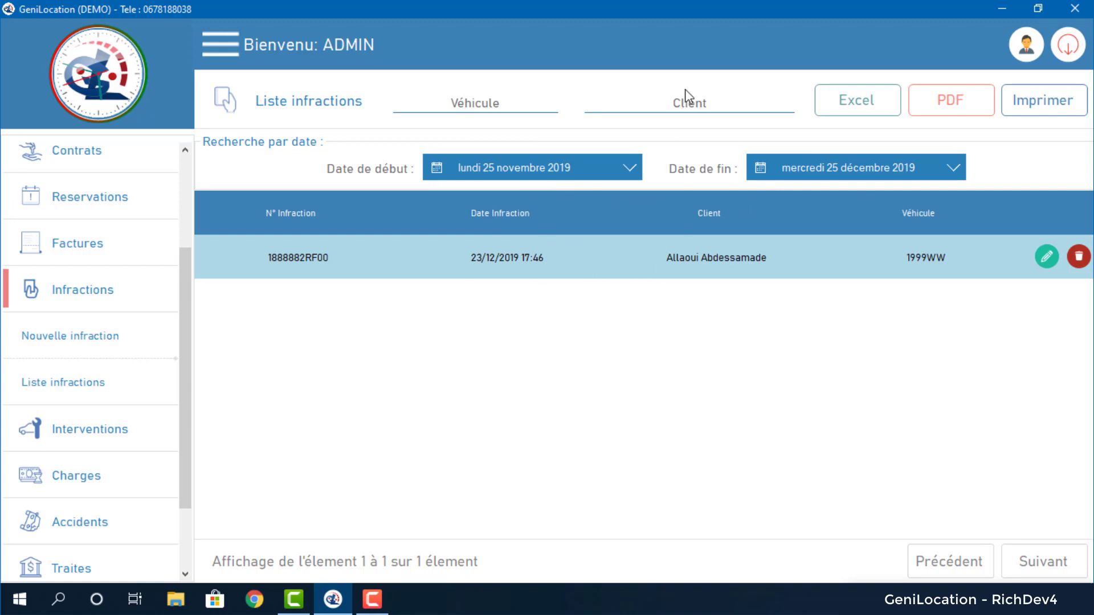
Try the Client filter on the infraction list, leave it empty, then expand Interventions.
{"action": "left_click", "coordinate": [692, 108]}
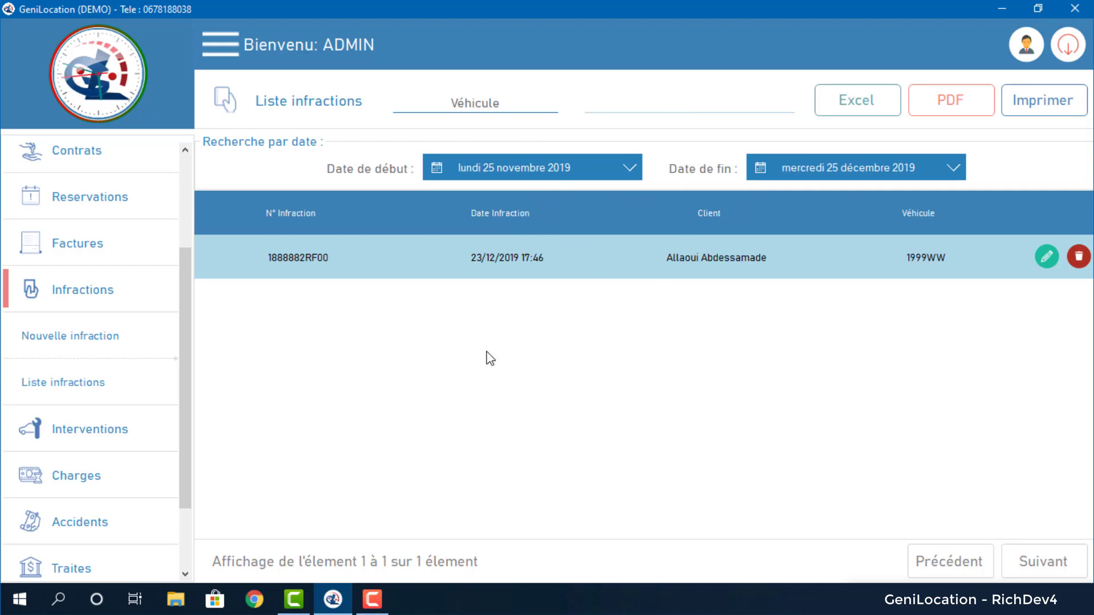
{"action": "left_click", "coordinate": [238, 382]}
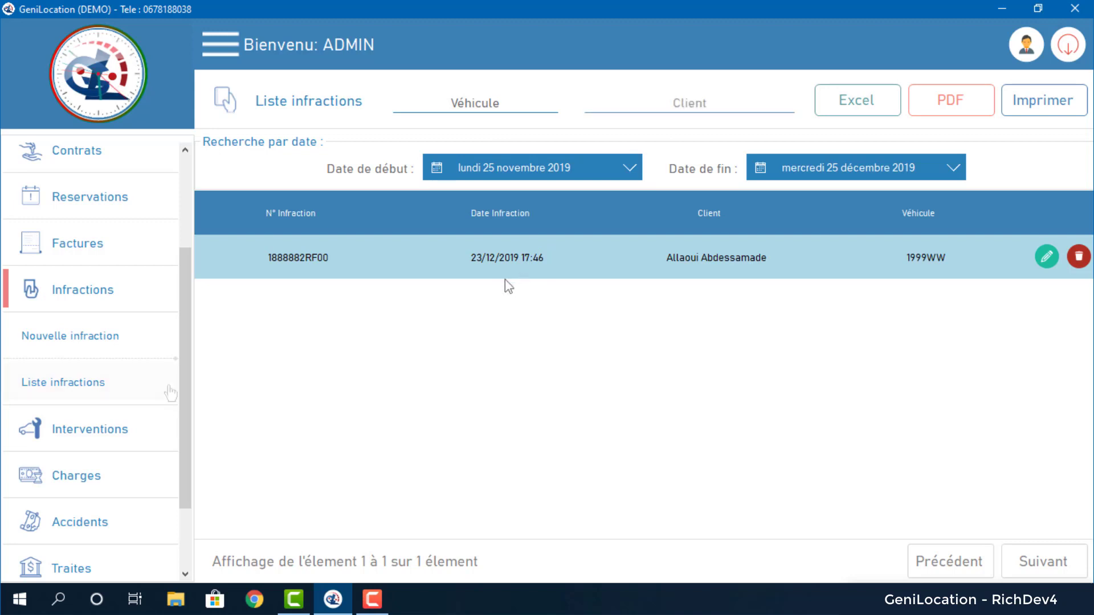
{"action": "left_click", "coordinate": [126, 430]}
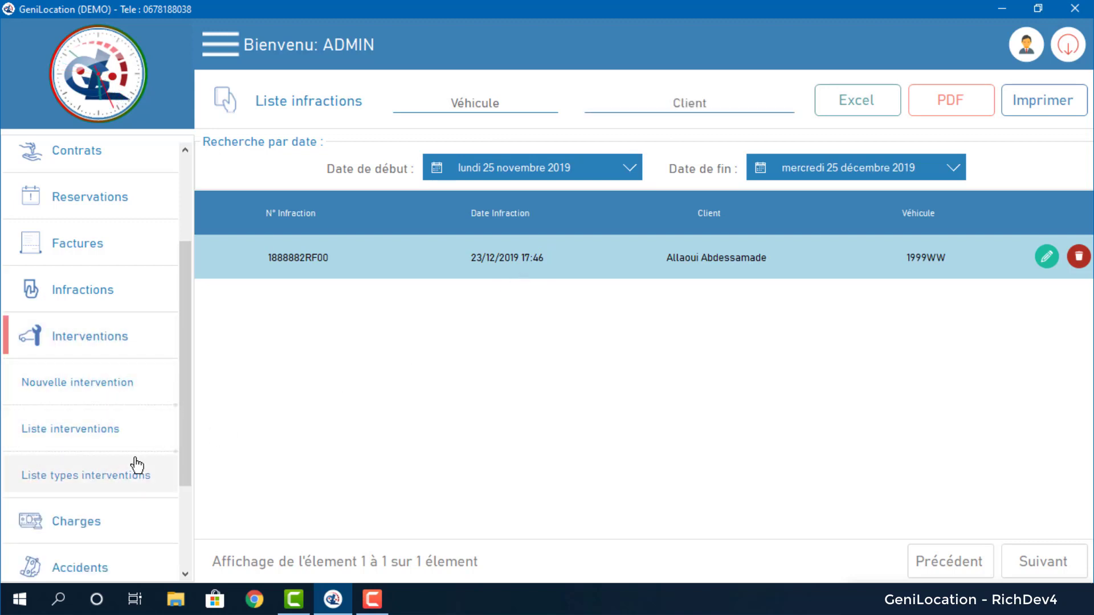
Add a new intervention type named 'Chaine..' to the intervention types list.
{"action": "left_click", "coordinate": [131, 487]}
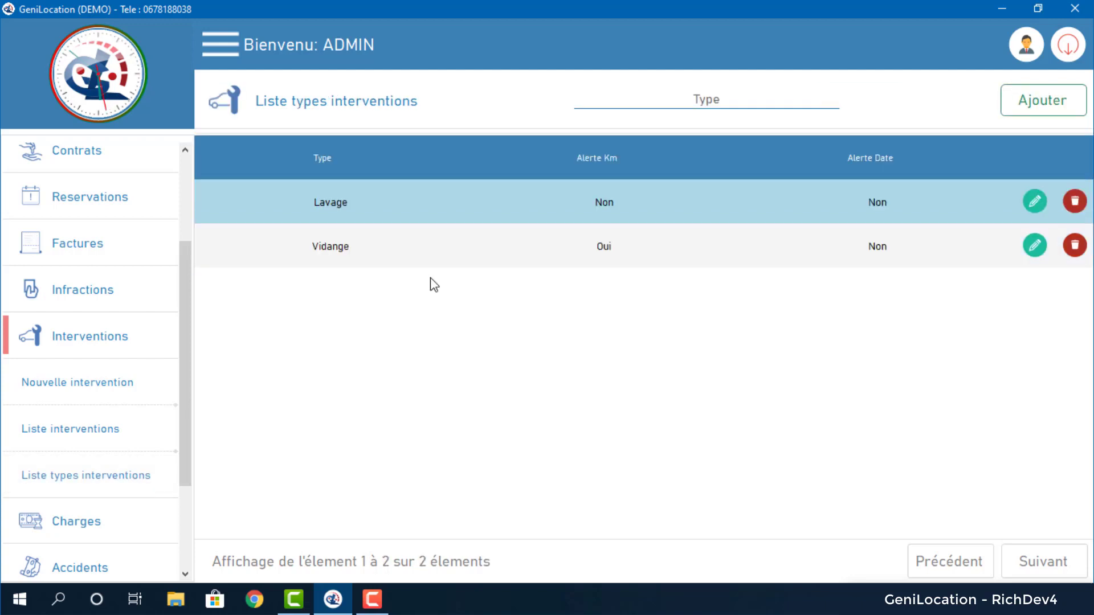
{"action": "left_click", "coordinate": [1040, 106]}
{"action": "left_click", "coordinate": [561, 278]}
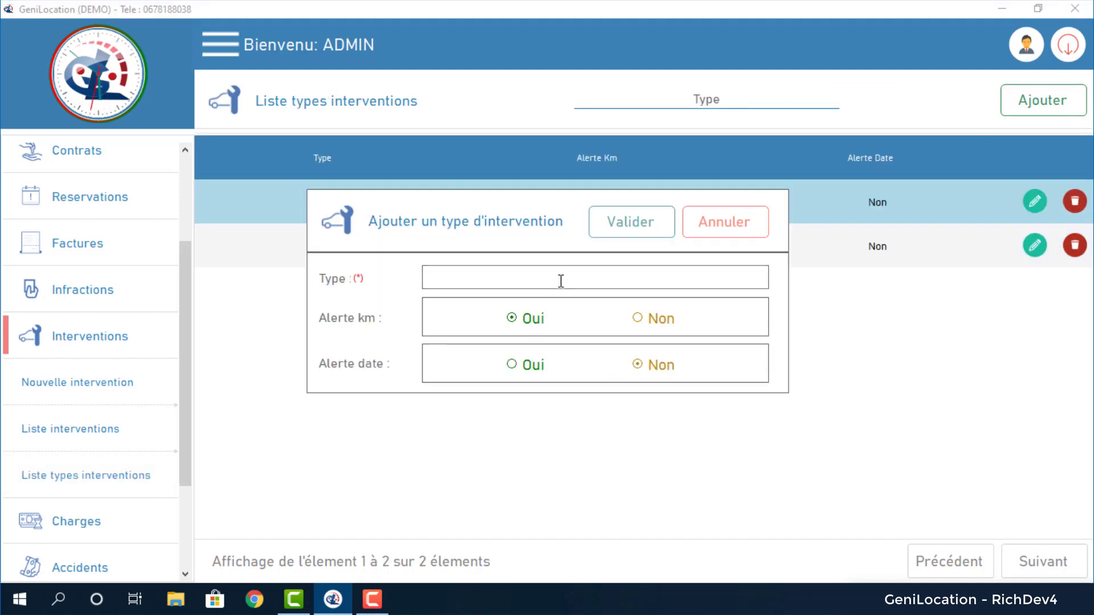
{"action": "type", "text": "change"}
{"action": "key", "text": "BackSpace"}
{"action": "key", "text": "BackSpace"}
{"action": "key", "text": "BackSpace"}
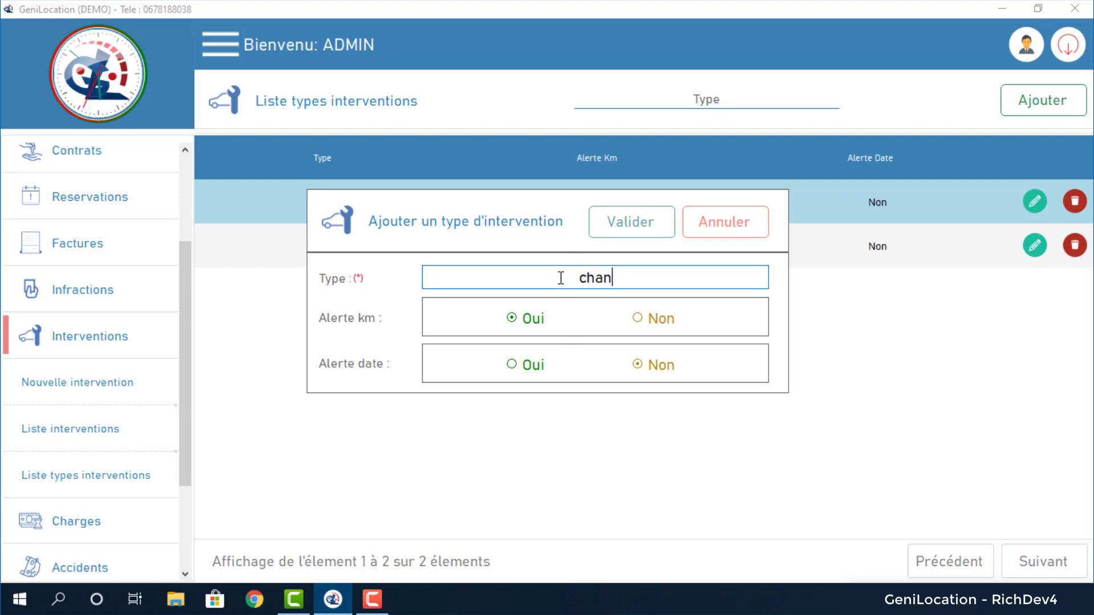
{"action": "type", "text": "ine.."}
{"action": "left_click", "coordinate": [622, 237]}
{"action": "left_click", "coordinate": [579, 358]}
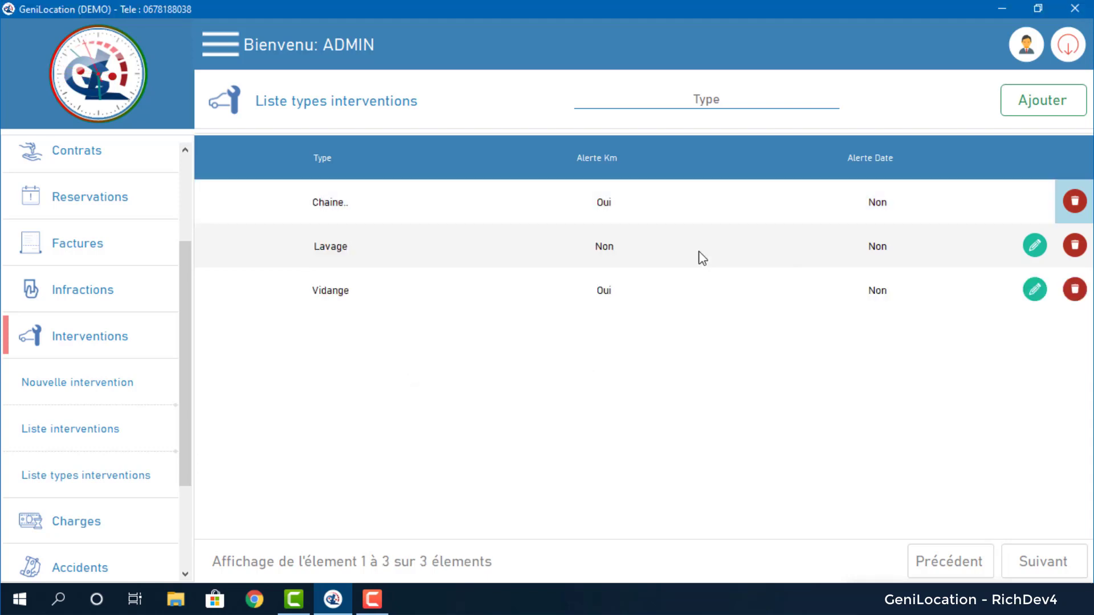
Open the Lavage and Vidange types for editing and close each without changes.
{"action": "left_click", "coordinate": [1035, 246]}
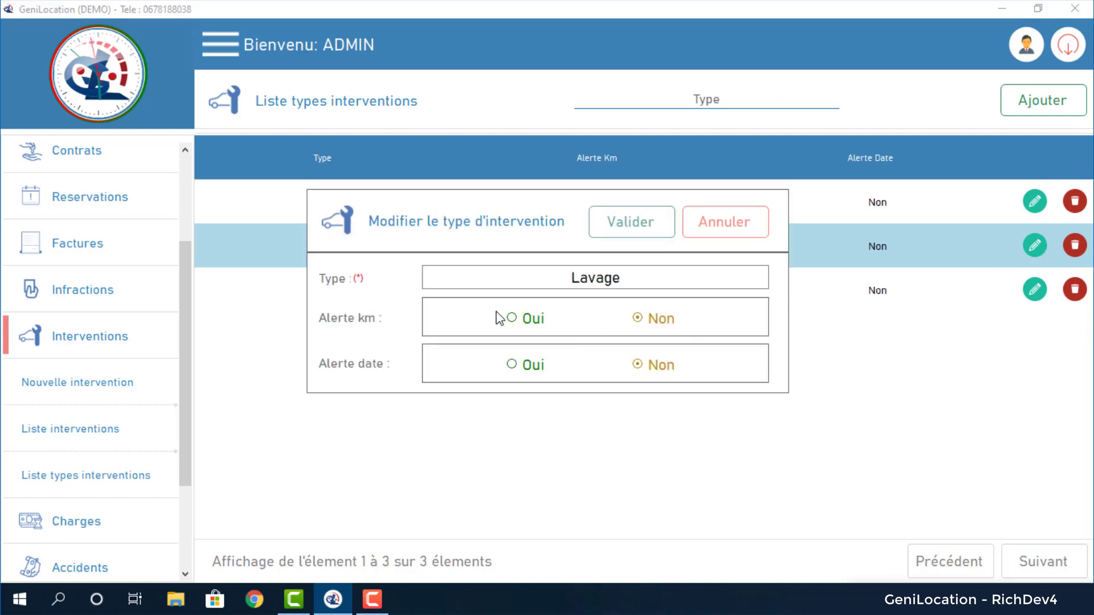
{"action": "left_click", "coordinate": [725, 228]}
{"action": "left_click", "coordinate": [1034, 289]}
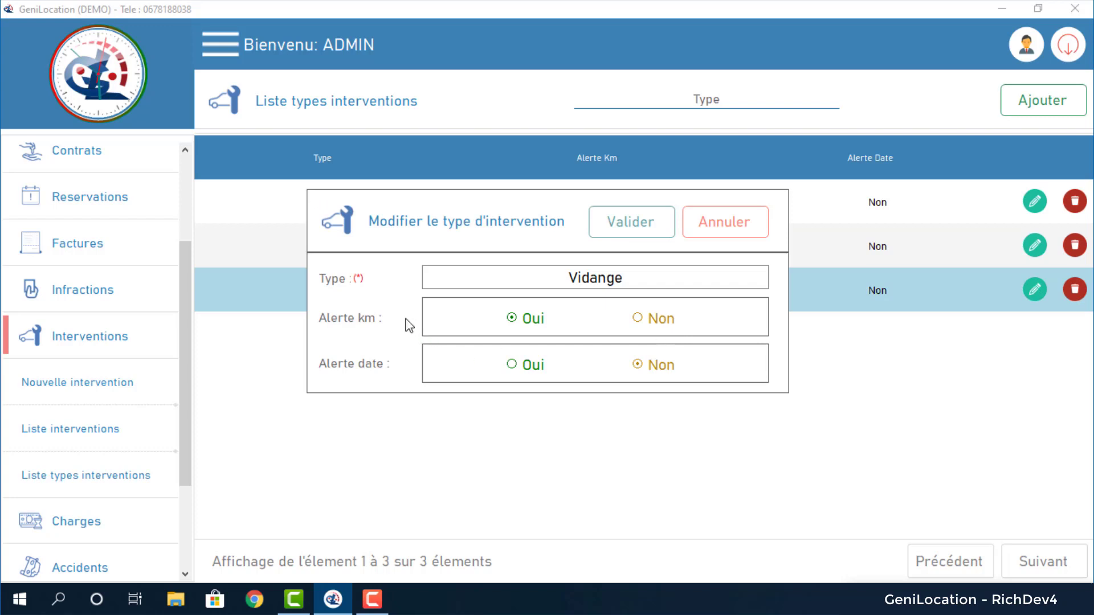
{"action": "left_click", "coordinate": [734, 221]}
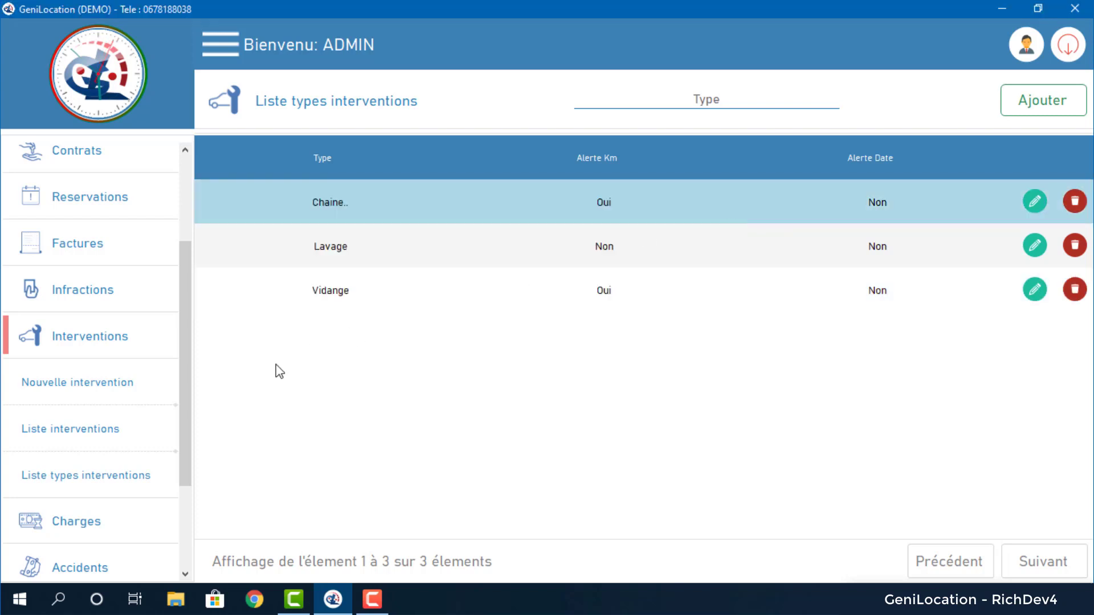
Start a new intervention and open, then cancel, the add-type option on its Type field.
{"action": "left_click", "coordinate": [27, 391]}
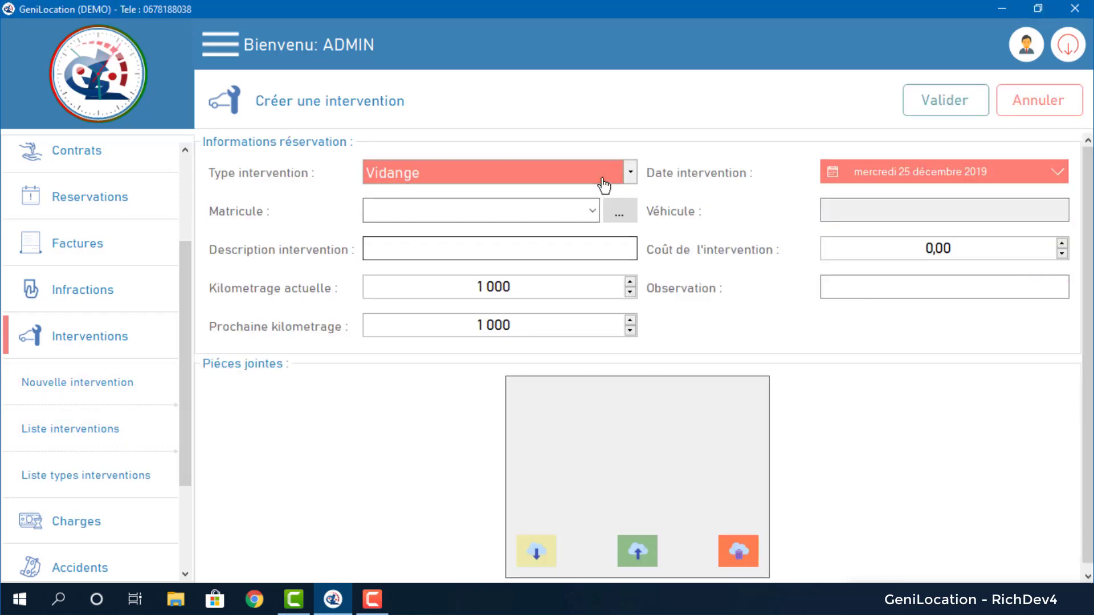
{"action": "left_click", "coordinate": [626, 180]}
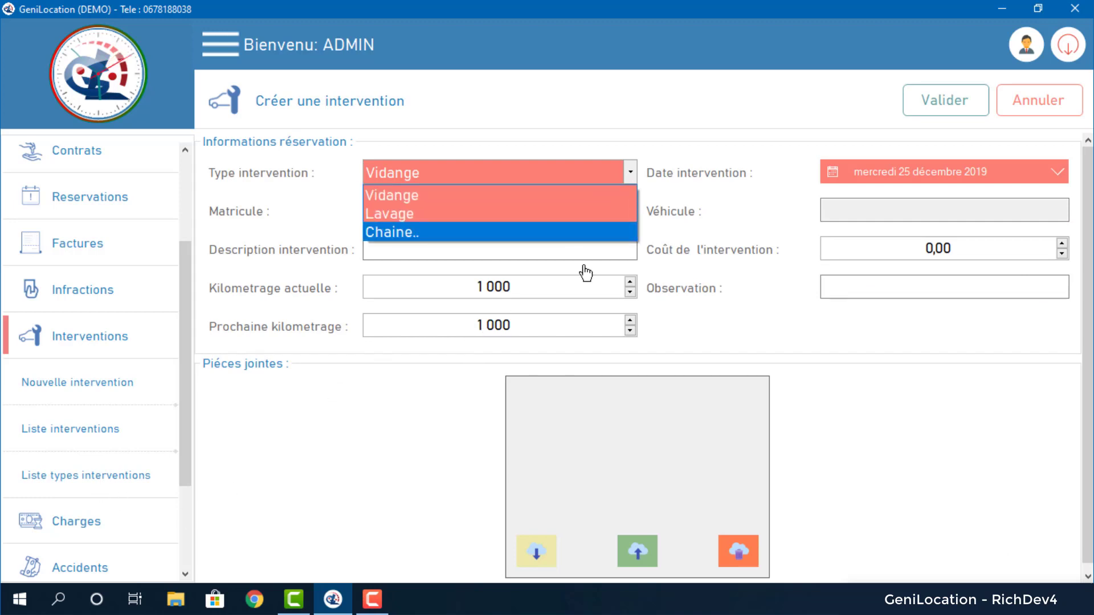
{"action": "left_click", "coordinate": [630, 172]}
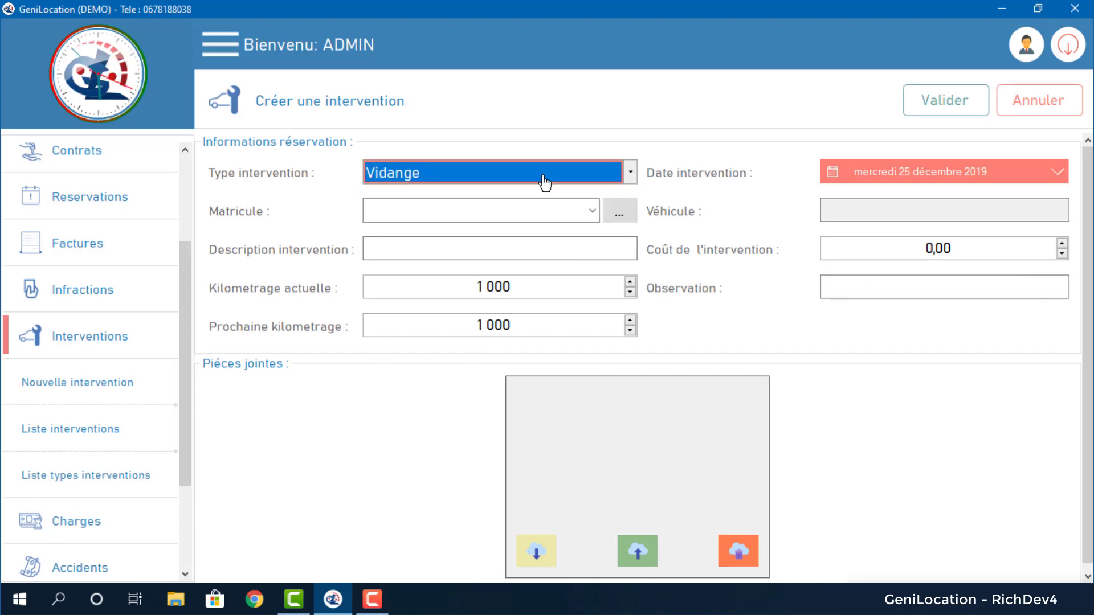
{"action": "right_click", "coordinate": [512, 177]}
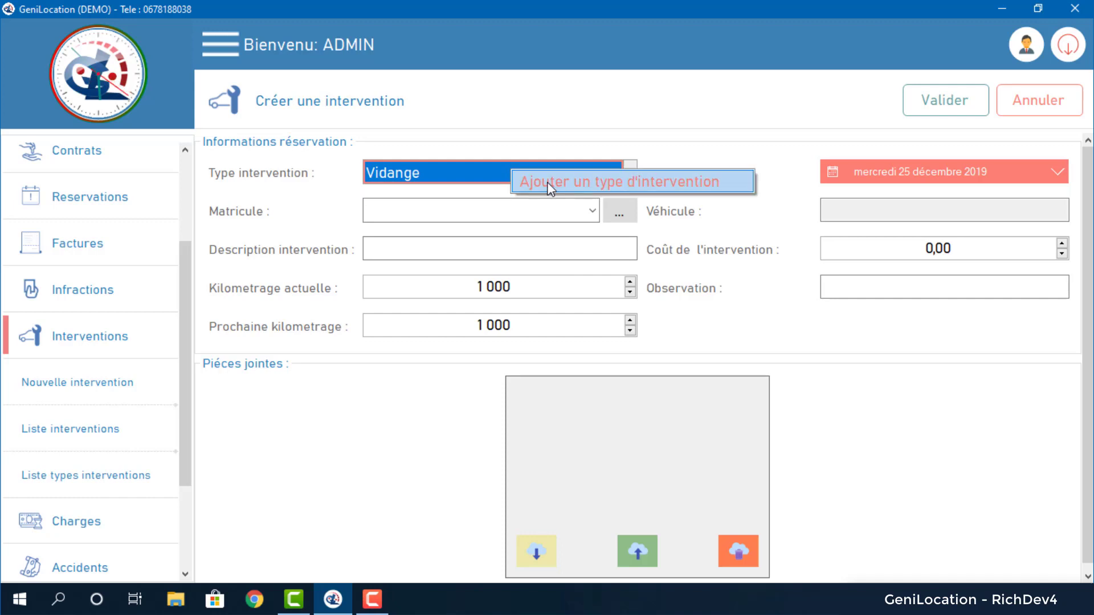
{"action": "left_click", "coordinate": [547, 182]}
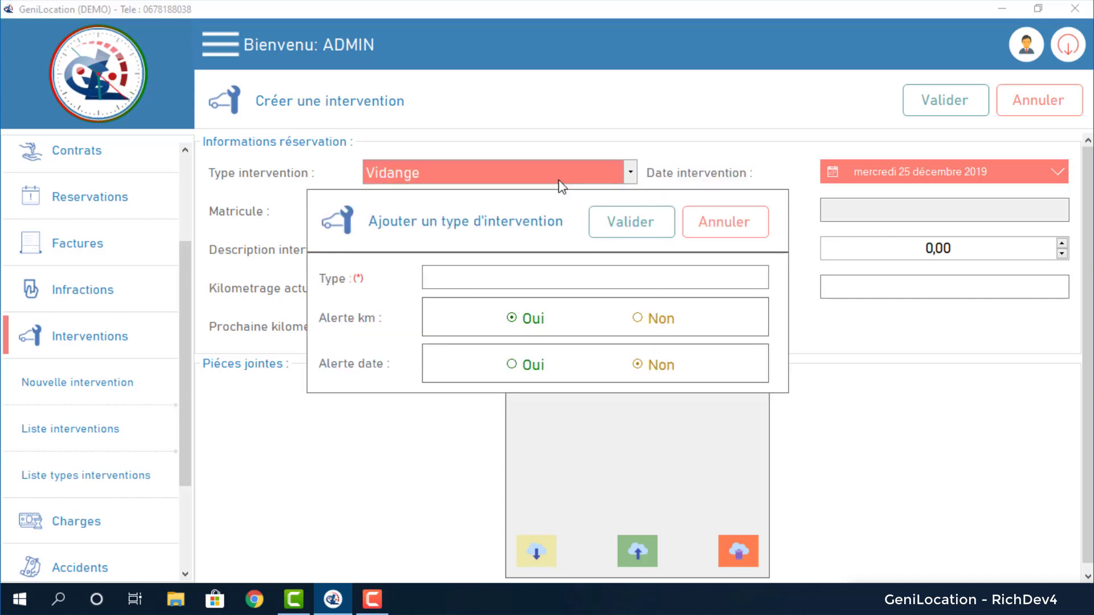
{"action": "left_click", "coordinate": [732, 222]}
Try Lavage, Vidange and Chaine.. as intervention type, settle on Vidange, then open Liste interventions.
{"action": "left_click", "coordinate": [627, 173]}
{"action": "left_click", "coordinate": [630, 172]}
{"action": "left_click", "coordinate": [630, 172]}
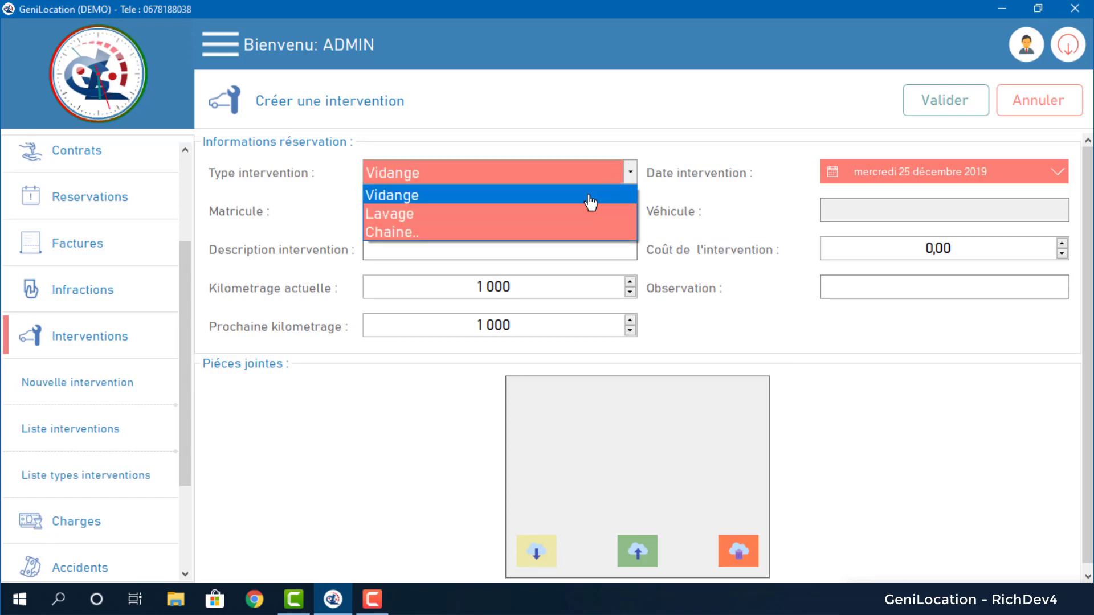
{"action": "left_click", "coordinate": [577, 222]}
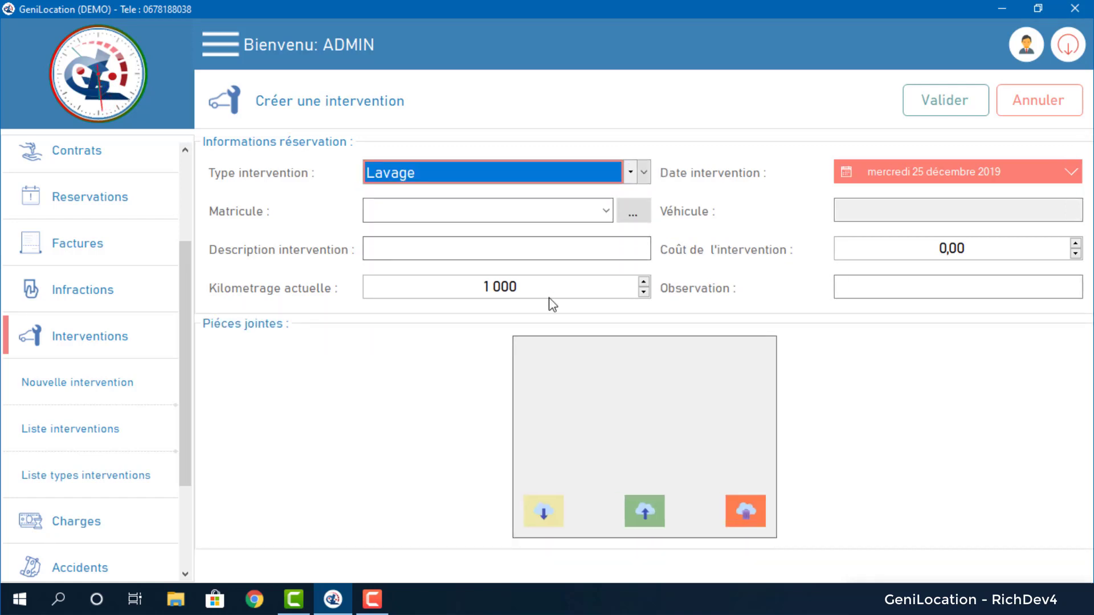
{"action": "left_click", "coordinate": [642, 176]}
{"action": "left_click", "coordinate": [498, 193]}
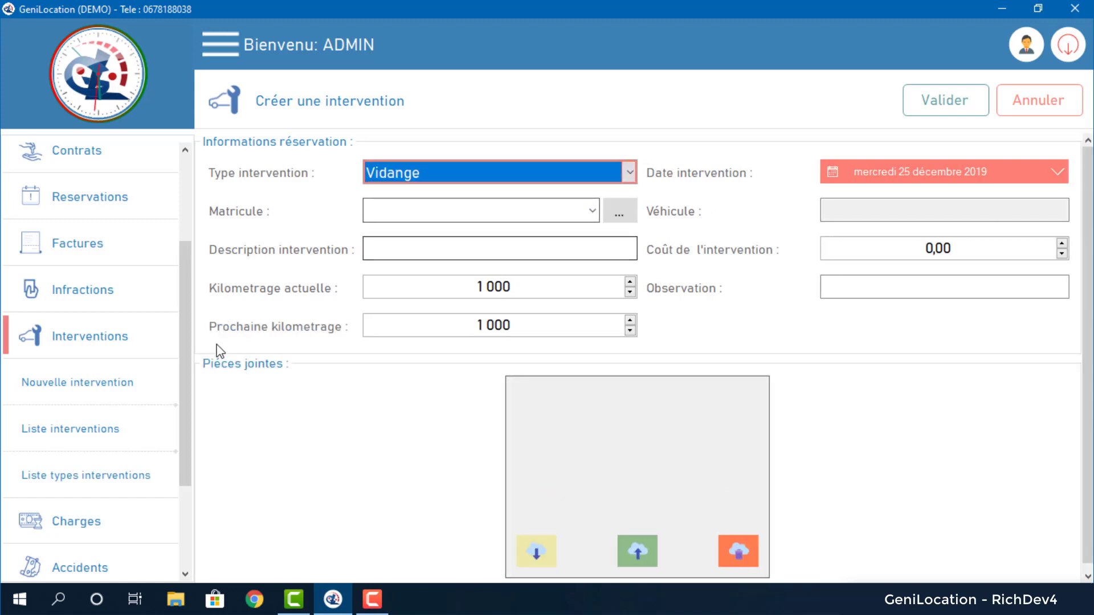
{"action": "left_click", "coordinate": [630, 177]}
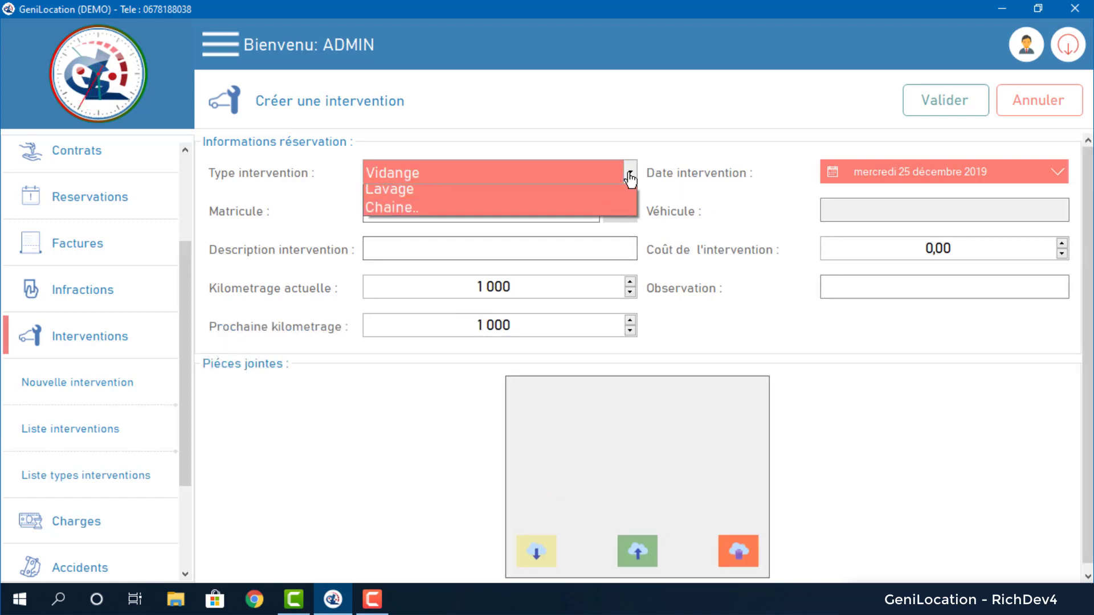
{"action": "left_click", "coordinate": [547, 213]}
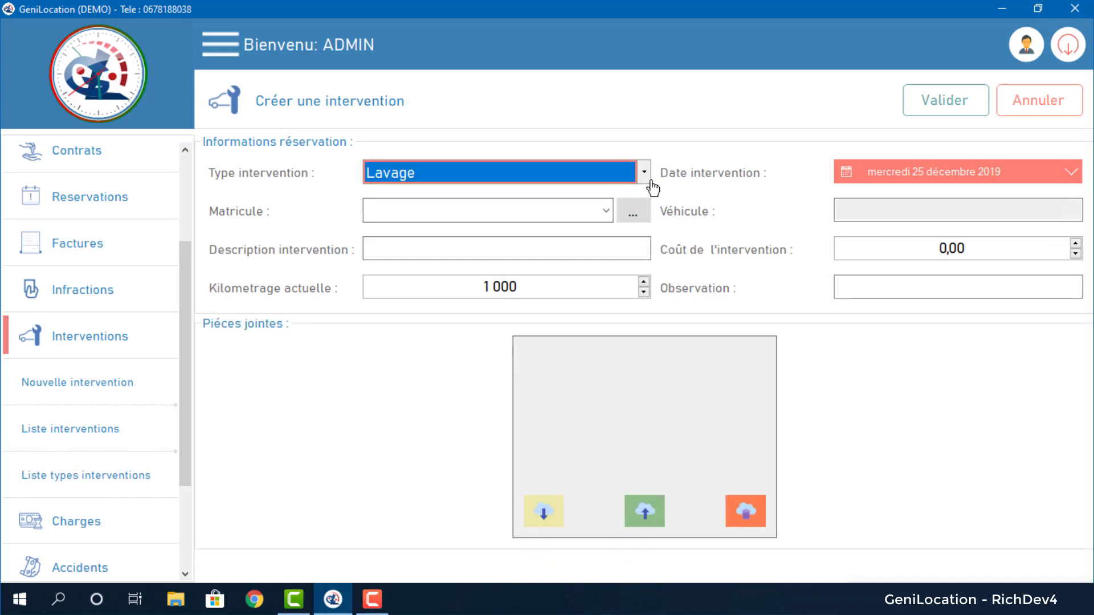
{"action": "left_click", "coordinate": [649, 180]}
{"action": "left_click", "coordinate": [490, 233]}
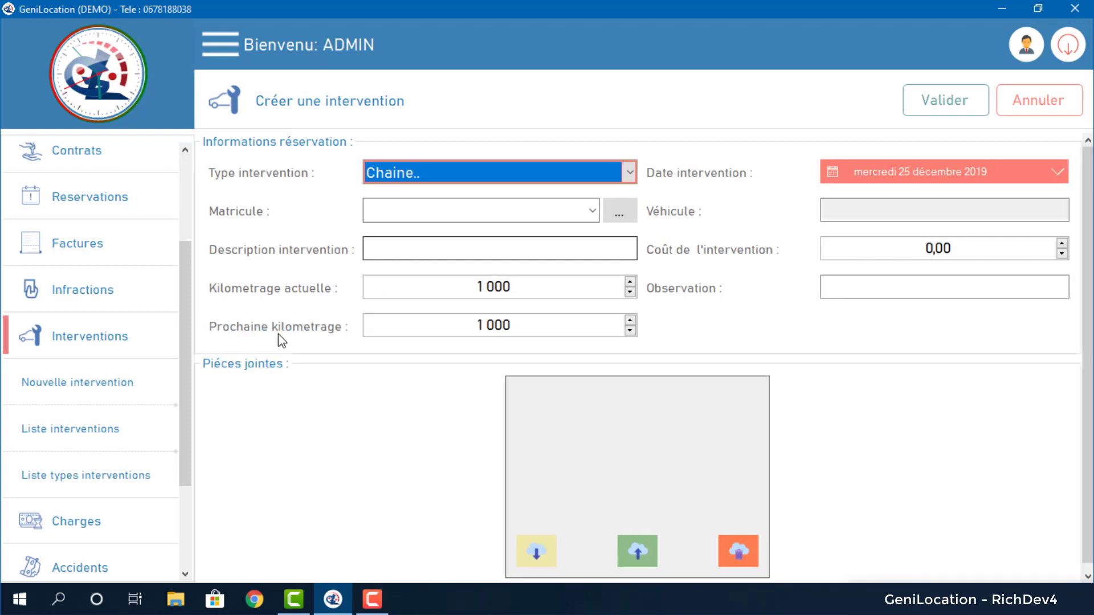
{"action": "left_click", "coordinate": [630, 173]}
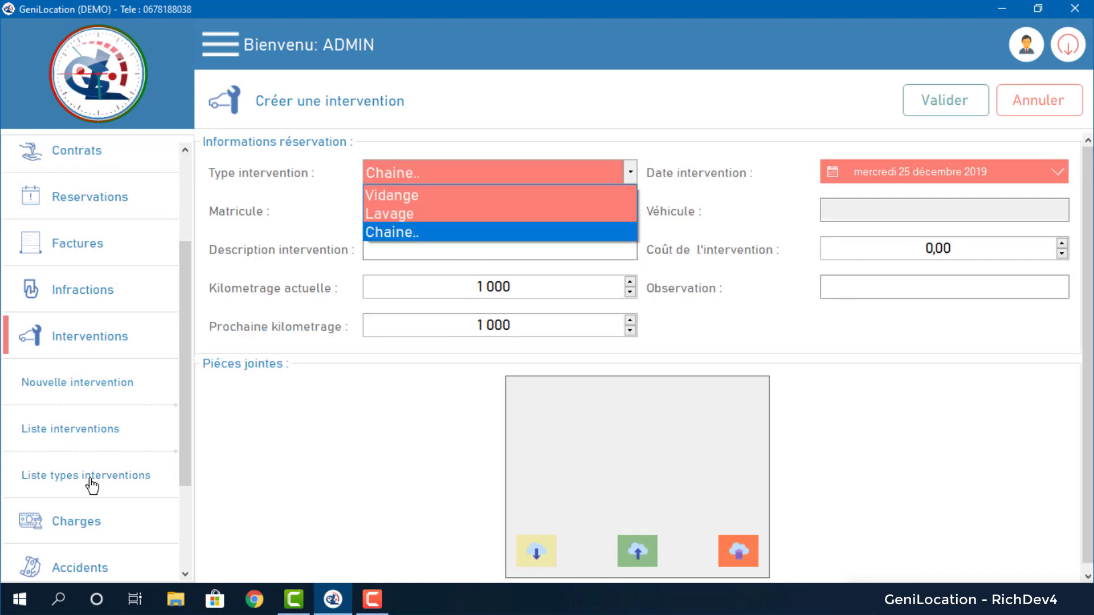
{"action": "left_click", "coordinate": [513, 198]}
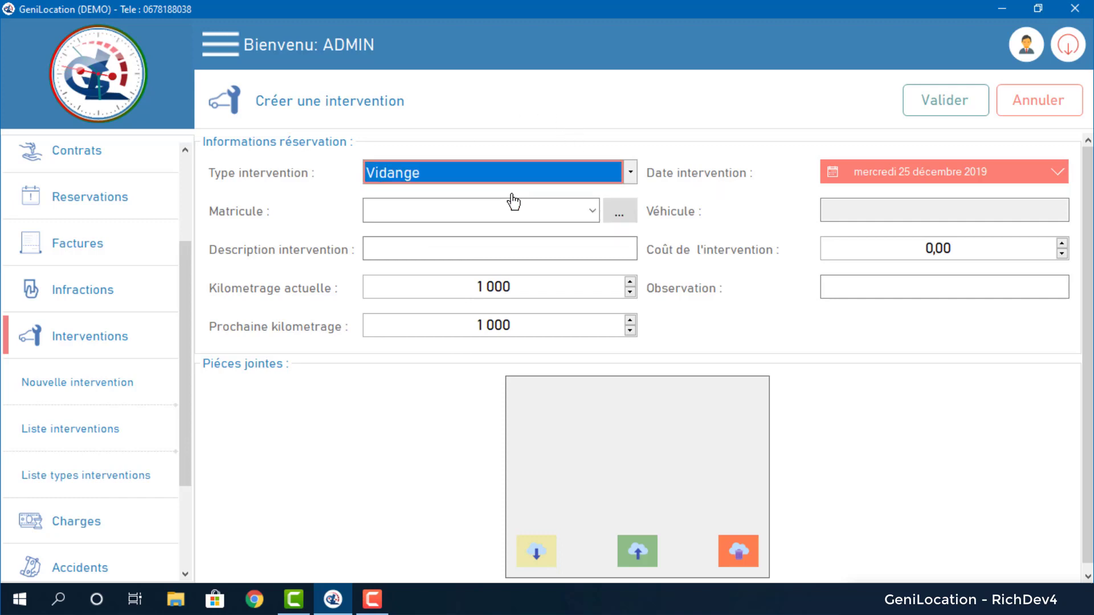
{"action": "left_click", "coordinate": [108, 439]}
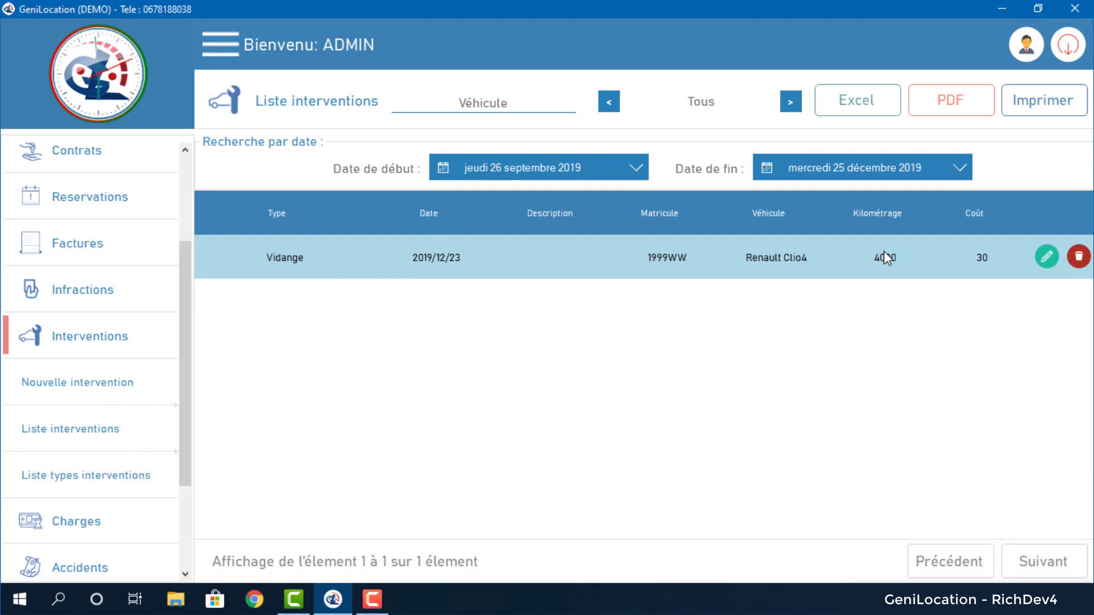
Set the 1999WW Vidange intervention's next mileage to 14 000 and save the modification.
{"action": "left_click", "coordinate": [1046, 258]}
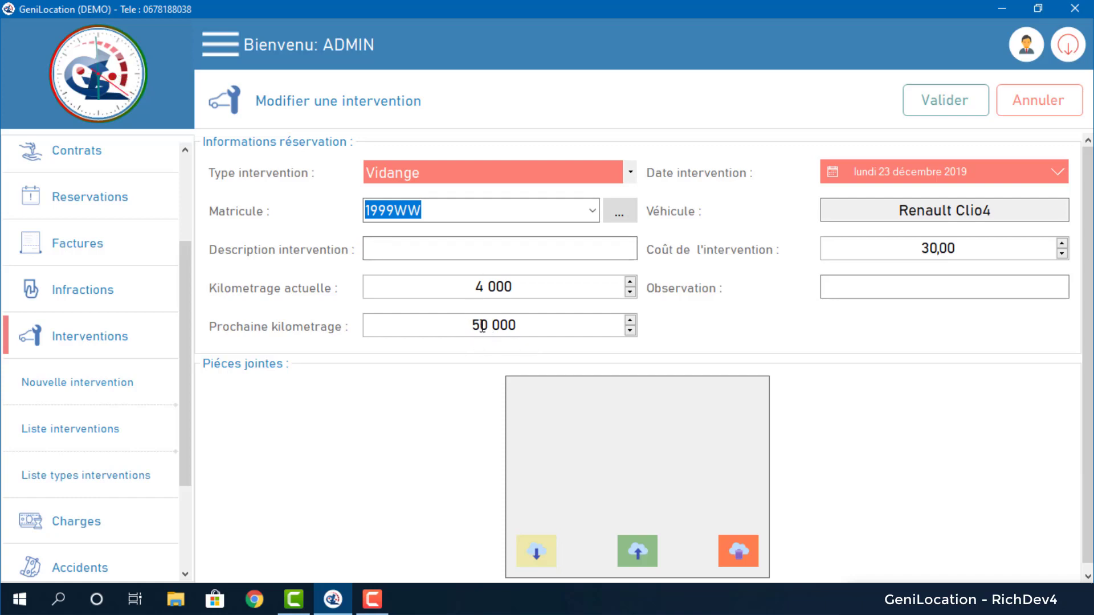
{"action": "type", "text": "14"}
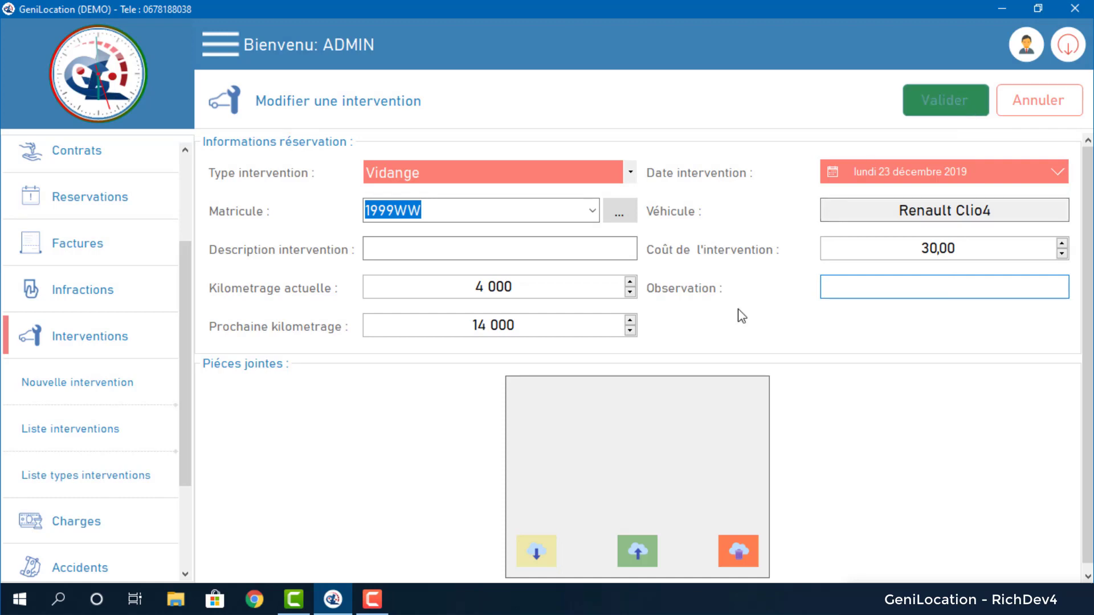
{"action": "scroll", "coordinate": [703, 403], "scroll_direction": "down", "scroll_amount": 1}
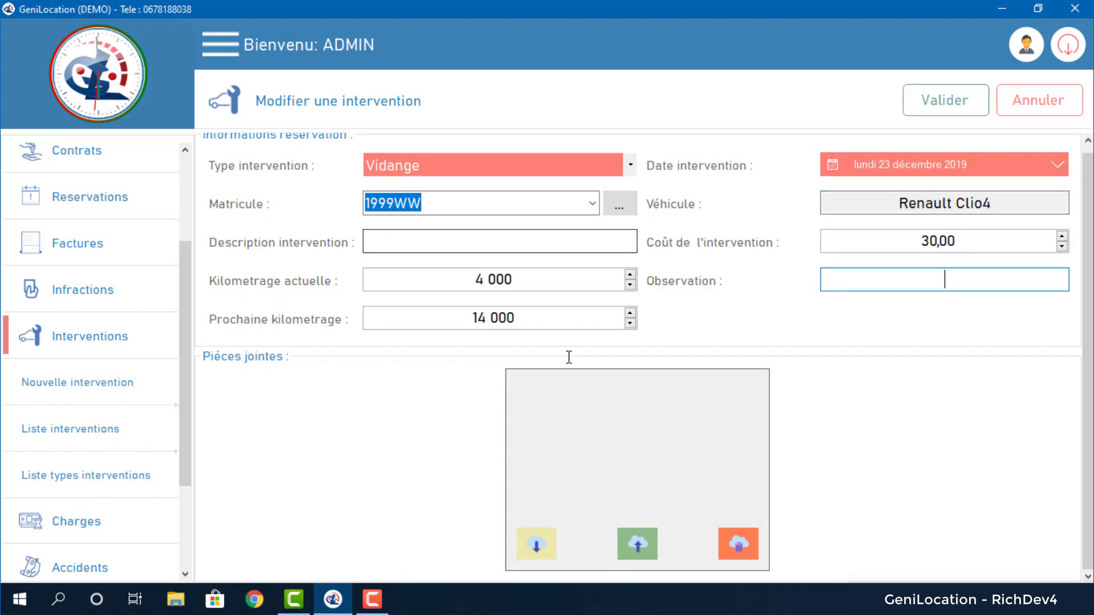
{"action": "left_click", "coordinate": [937, 99]}
{"action": "left_click", "coordinate": [673, 357]}
{"action": "left_click", "coordinate": [465, 247]}
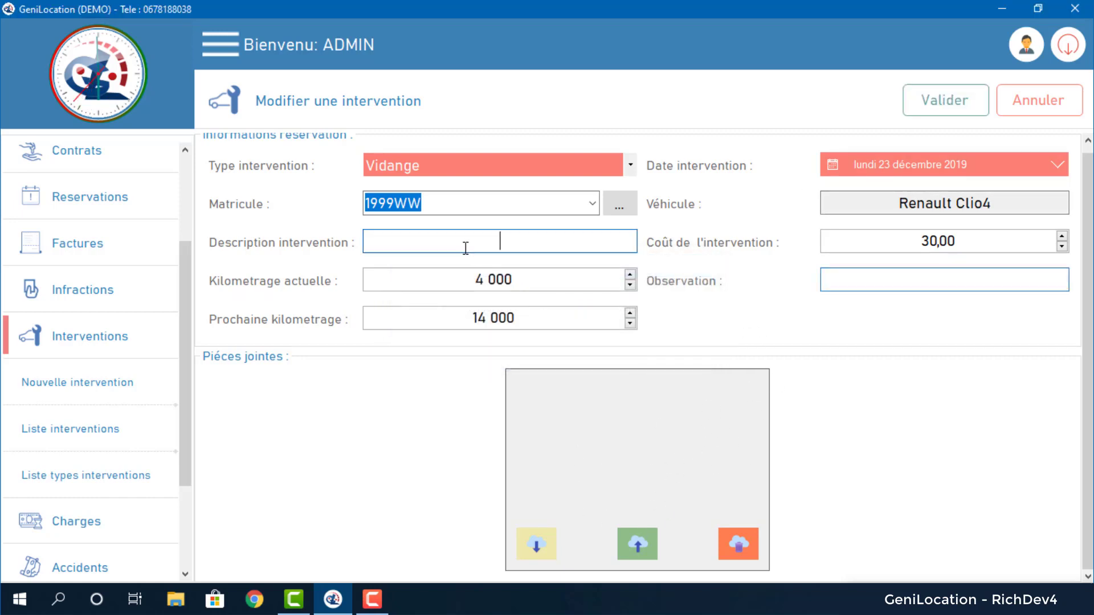
{"action": "left_click", "coordinate": [961, 98]}
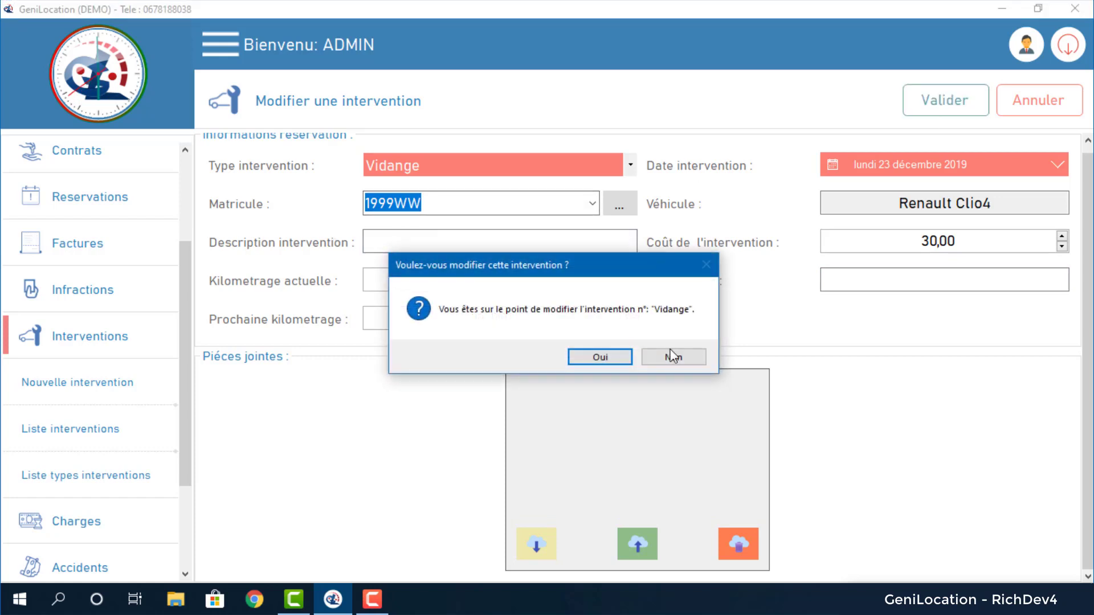
{"action": "left_click", "coordinate": [611, 363]}
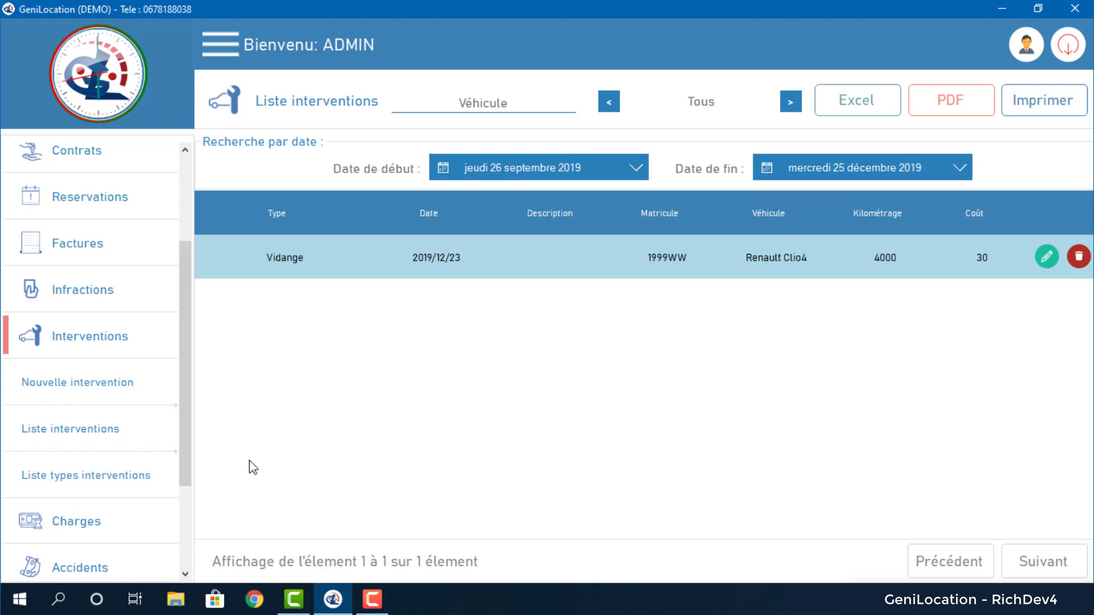
{"action": "left_click", "coordinate": [90, 521]}
Open Liste charges, view its second page and return to the first, then start a new charge.
{"action": "left_click", "coordinate": [86, 480]}
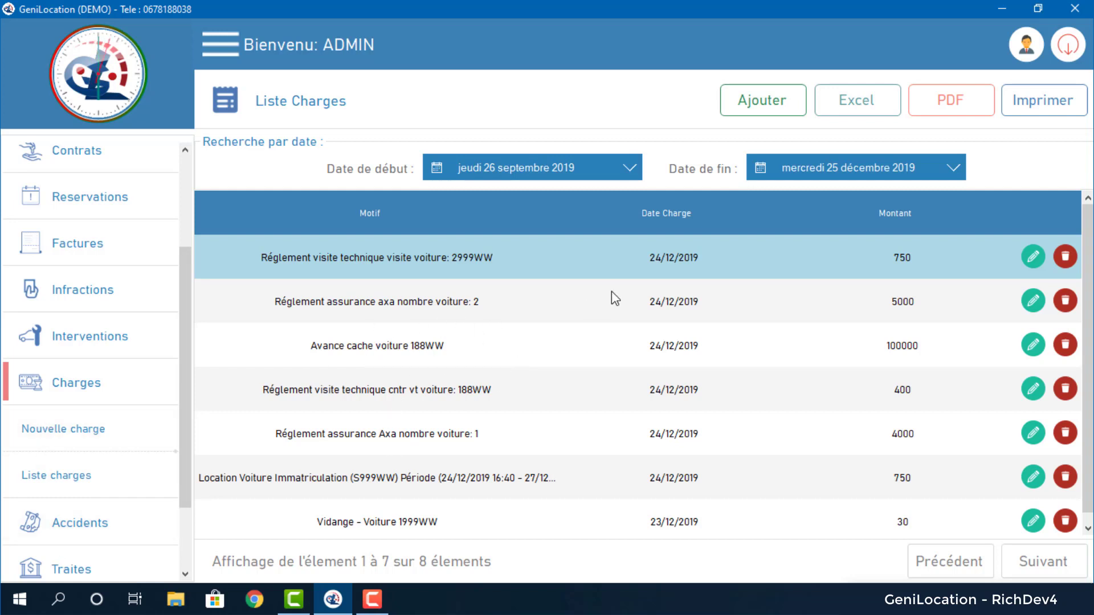
{"action": "left_click", "coordinate": [1035, 575]}
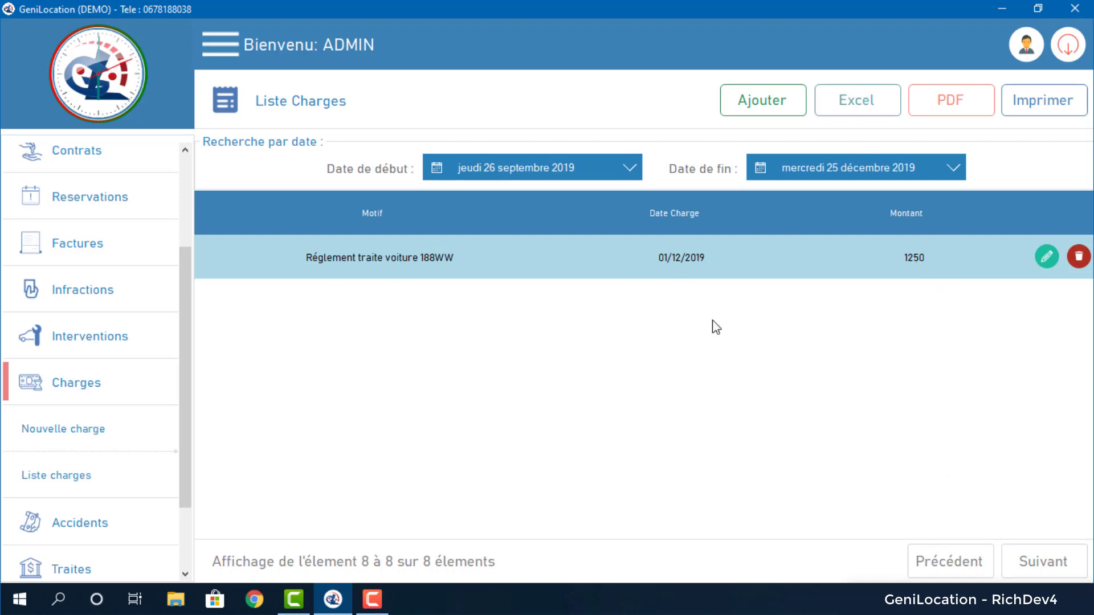
{"action": "left_click", "coordinate": [929, 558]}
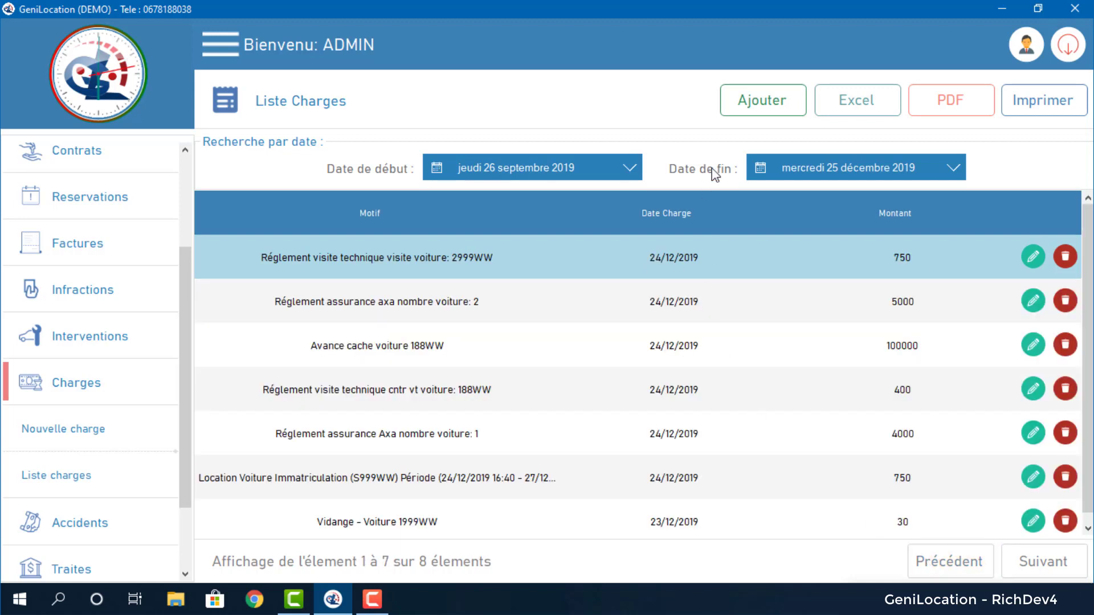
{"action": "left_click", "coordinate": [747, 101]}
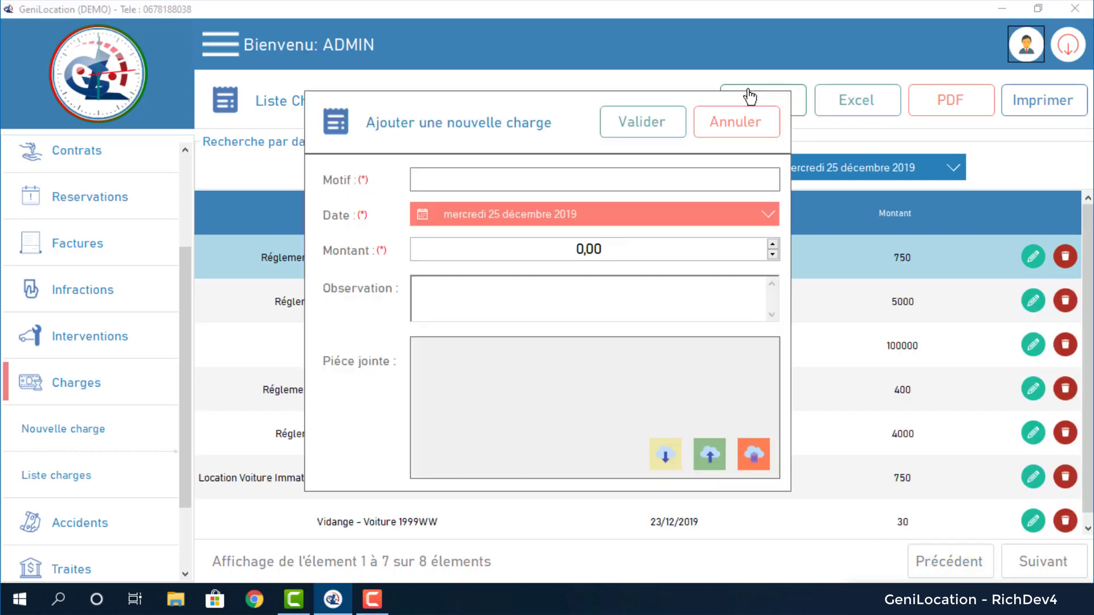
Add a charge with reason 'internet...' and amount 500.
{"action": "left_click", "coordinate": [530, 177]}
{"action": "type", "text": "internet..."}
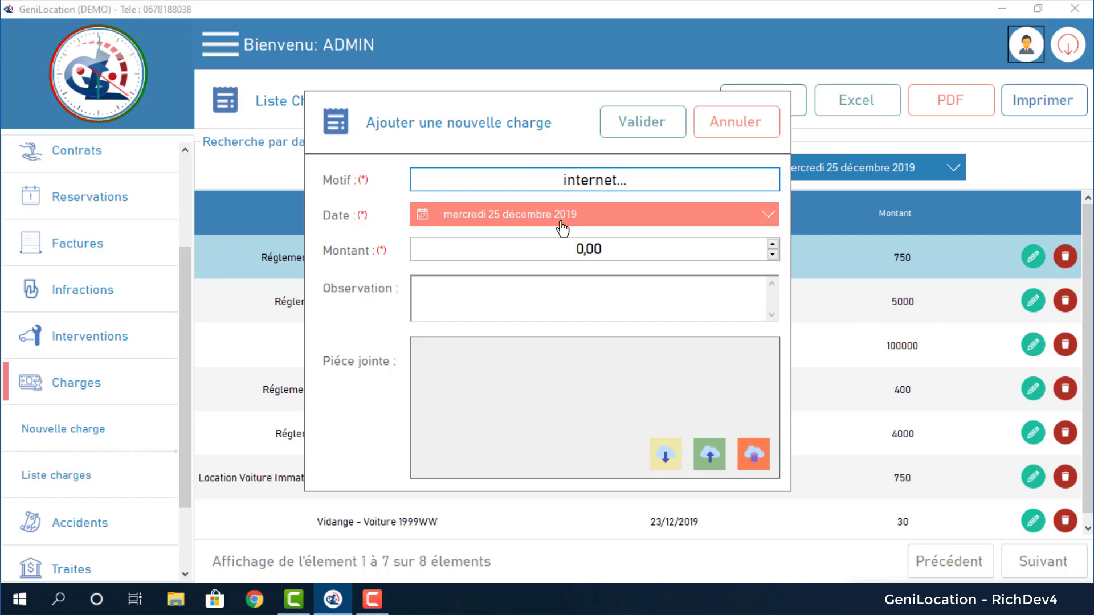
{"action": "left_click_drag", "start_coordinate": [585, 245], "coordinate": [557, 246]}
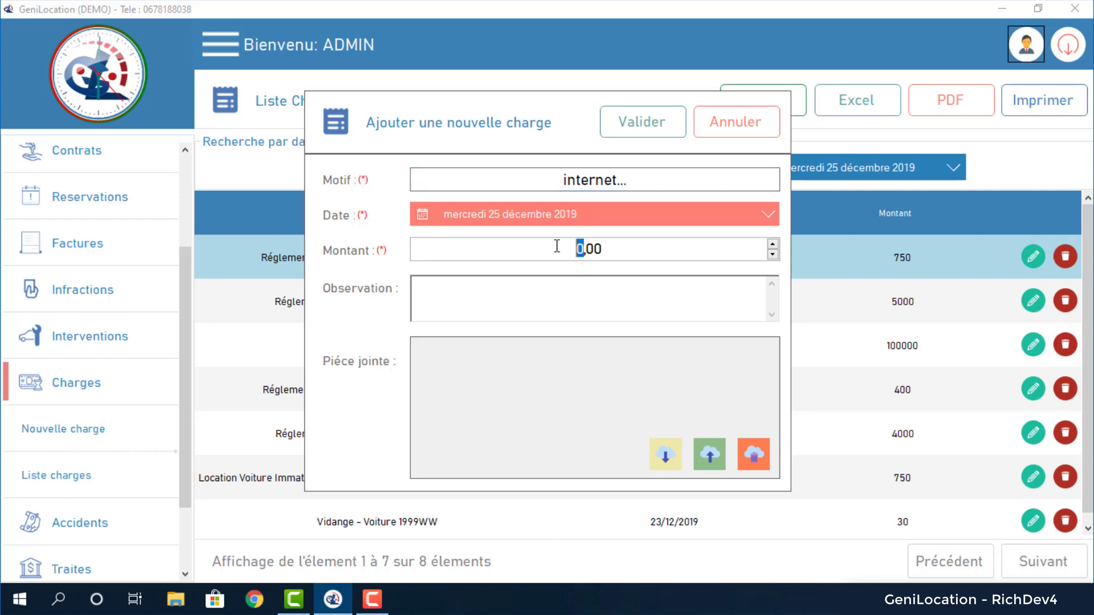
{"action": "type", "text": "500"}
{"action": "key", "text": "Tab"}
{"action": "left_click", "coordinate": [642, 123]}
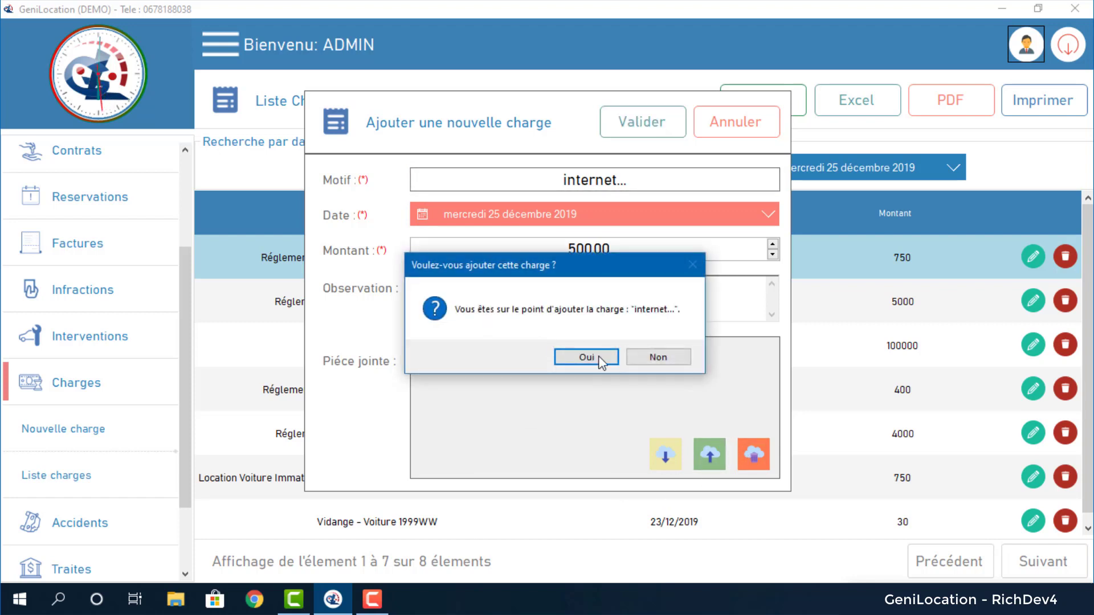
{"action": "left_click", "coordinate": [600, 358]}
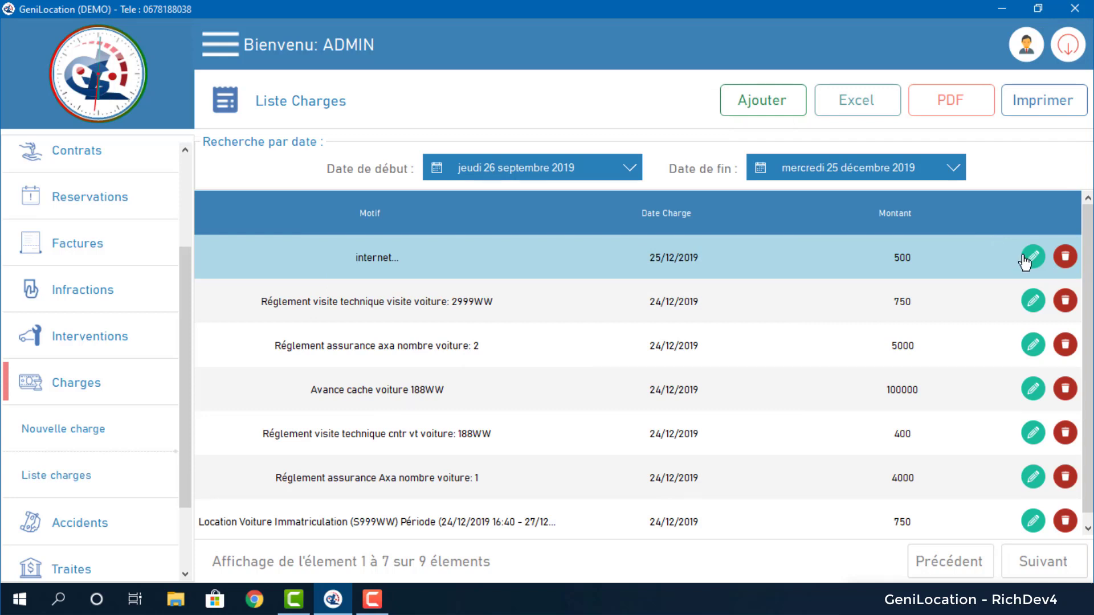
Open the internet charge without changing it, then delete it.
{"action": "left_click", "coordinate": [1032, 256]}
{"action": "left_click", "coordinate": [727, 119]}
{"action": "left_click", "coordinate": [1063, 258]}
{"action": "left_click", "coordinate": [587, 352]}
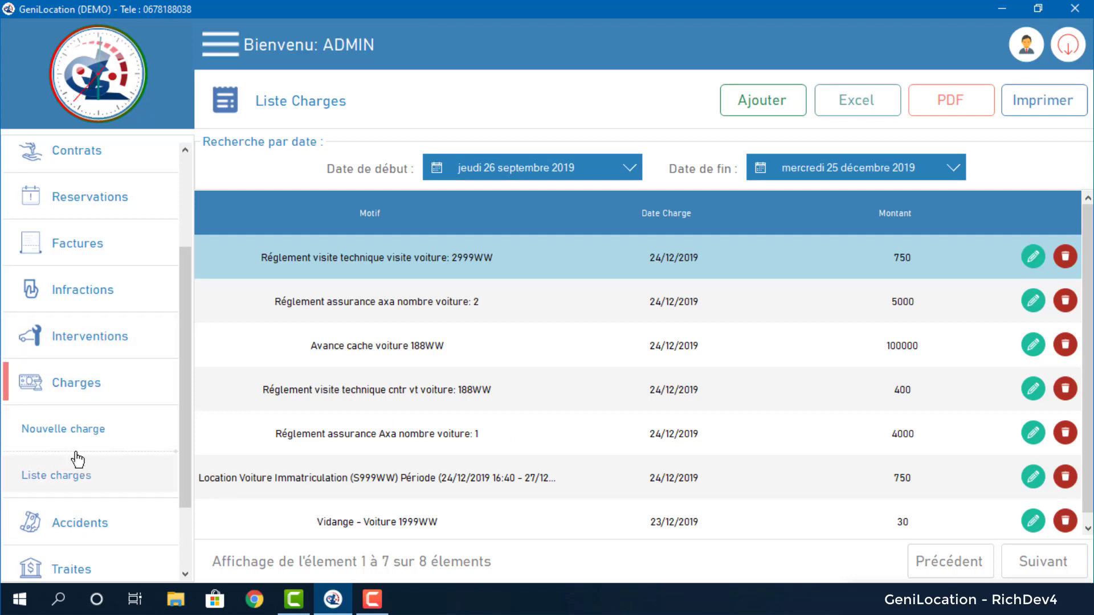
Start a new accident record for contract 3/2019.
{"action": "left_click", "coordinate": [94, 521]}
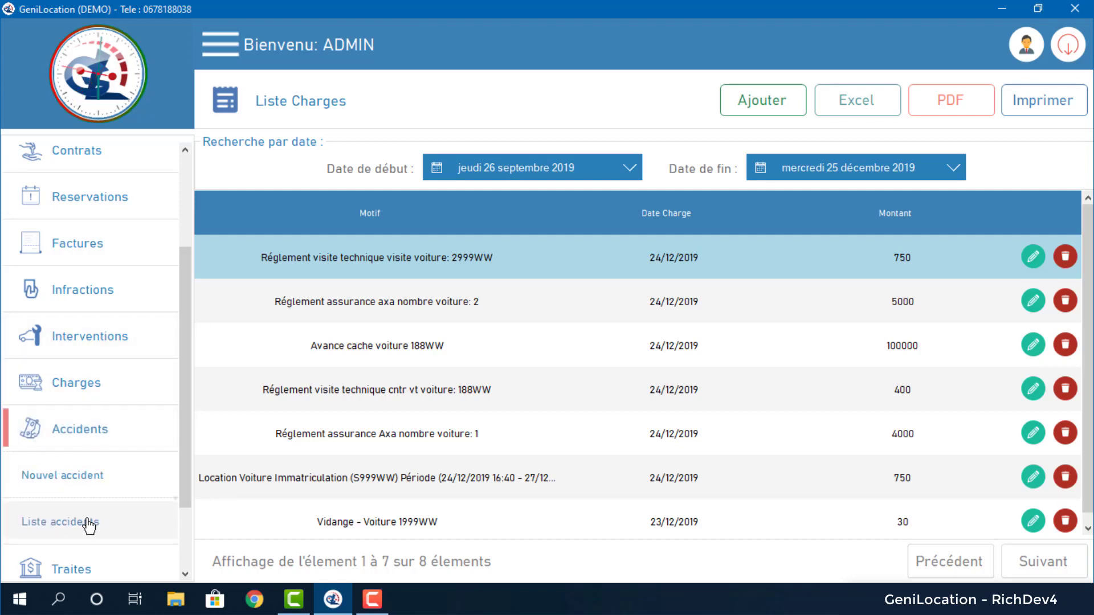
{"action": "left_click", "coordinate": [77, 478]}
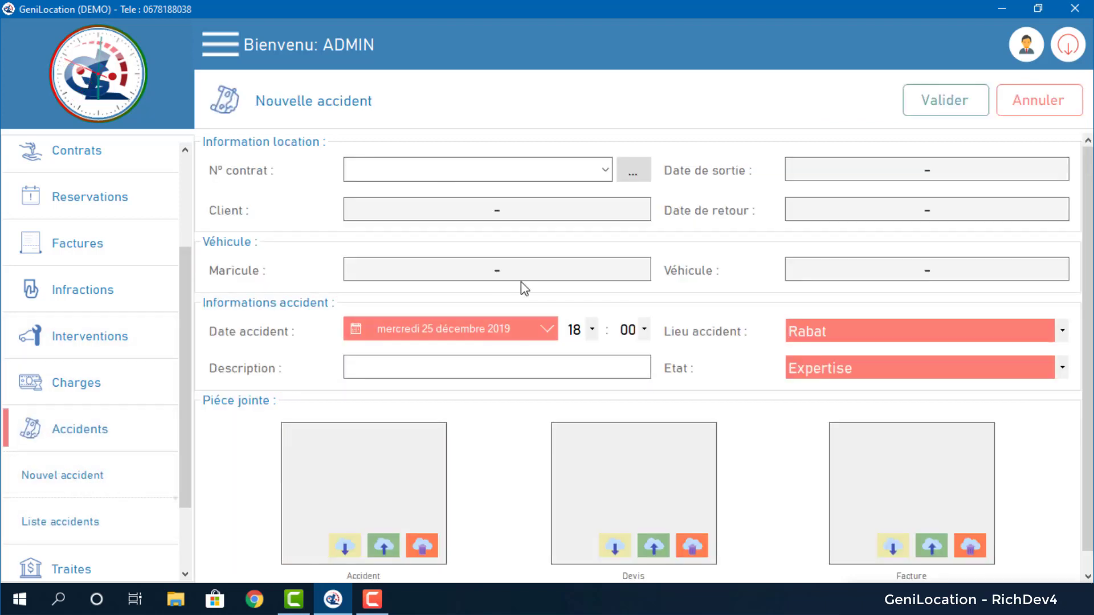
{"action": "left_click", "coordinate": [604, 169]}
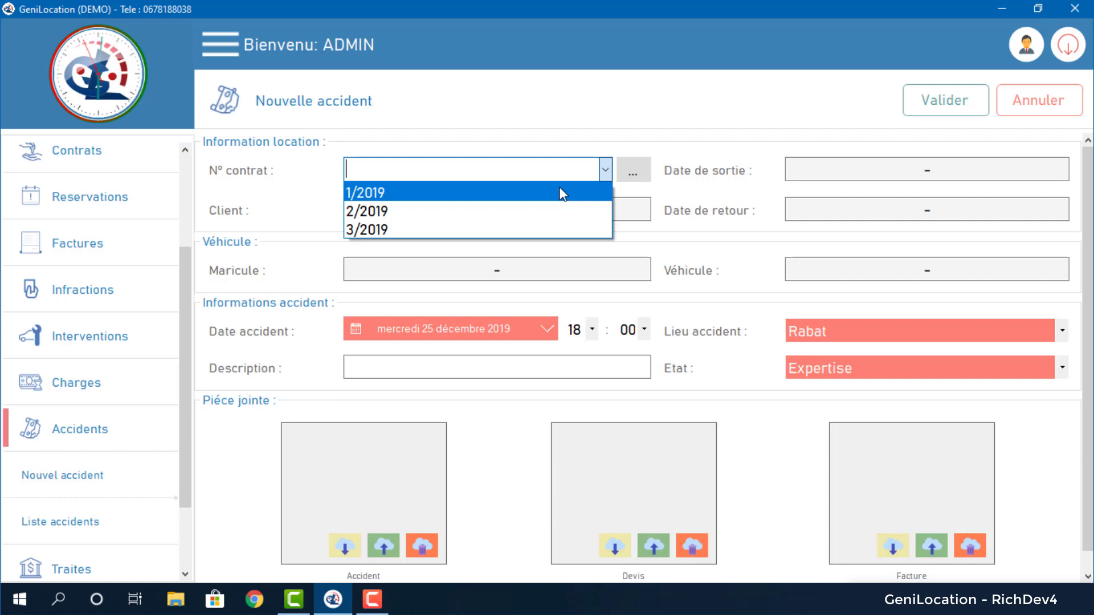
{"action": "left_click", "coordinate": [540, 229]}
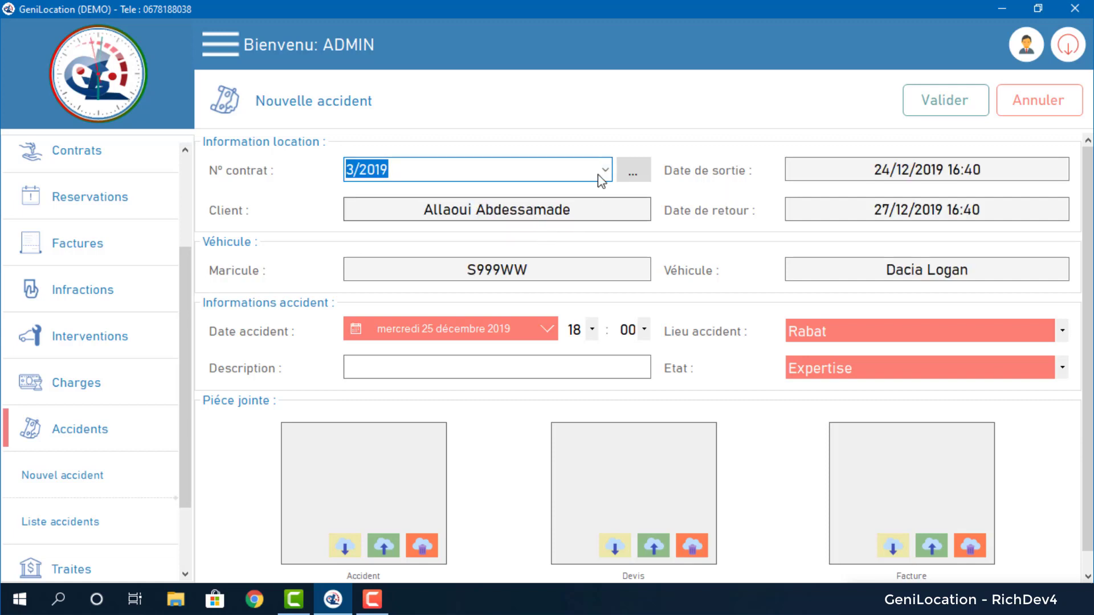
{"action": "left_click_drag", "start_coordinate": [870, 169], "coordinate": [989, 162]}
{"action": "left_click", "coordinate": [871, 210]}
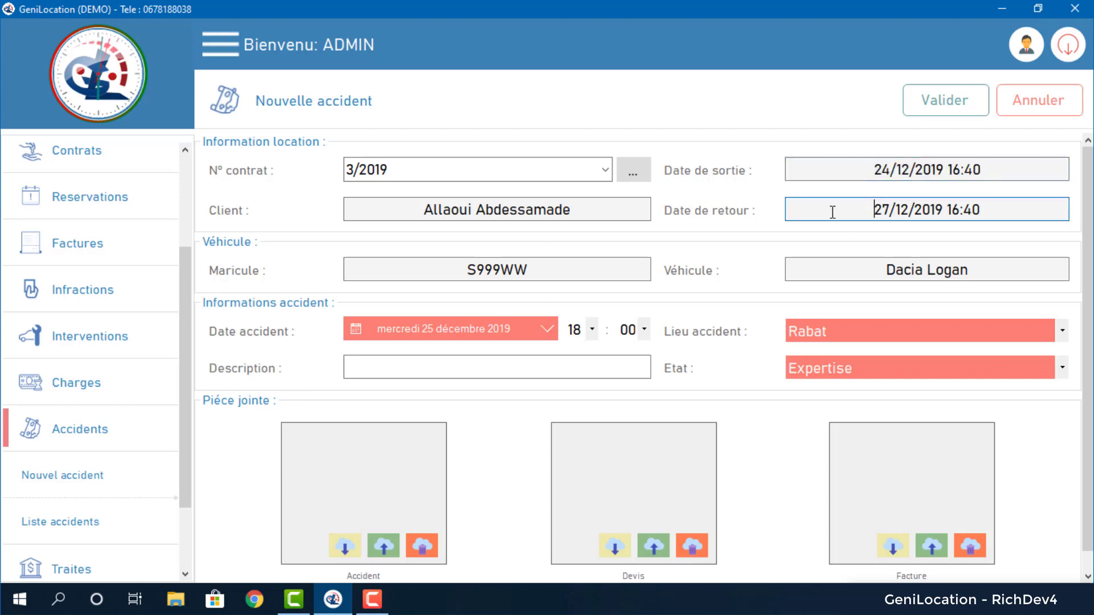
{"action": "left_click", "coordinate": [478, 262]}
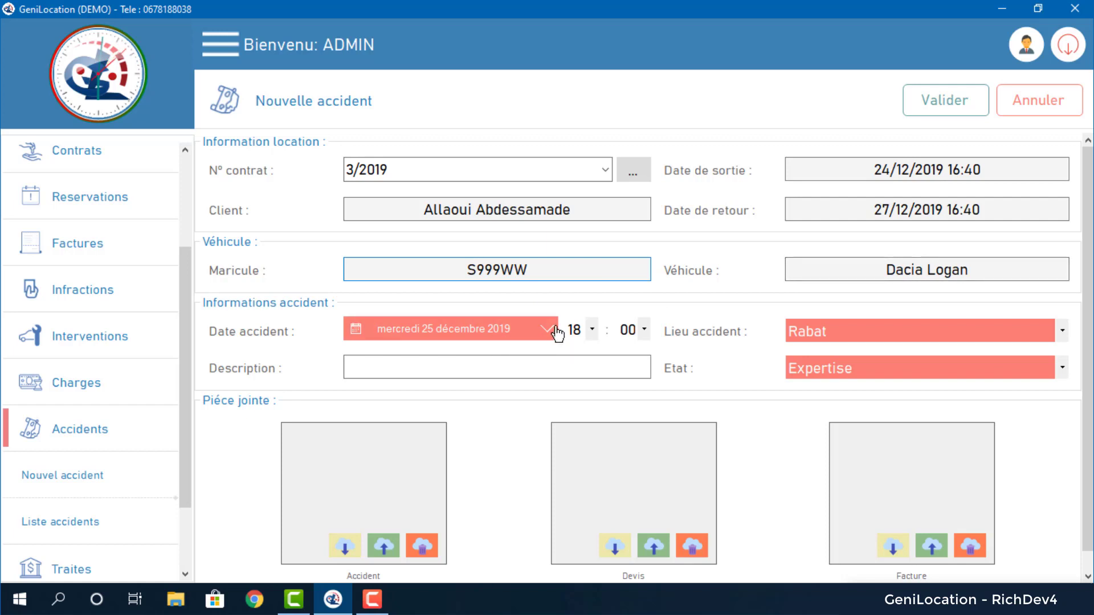
Keep location Rabat and status Expertise, and save the new accident.
{"action": "left_click", "coordinate": [823, 340]}
{"action": "left_click", "coordinate": [823, 342]}
{"action": "left_click", "coordinate": [825, 369]}
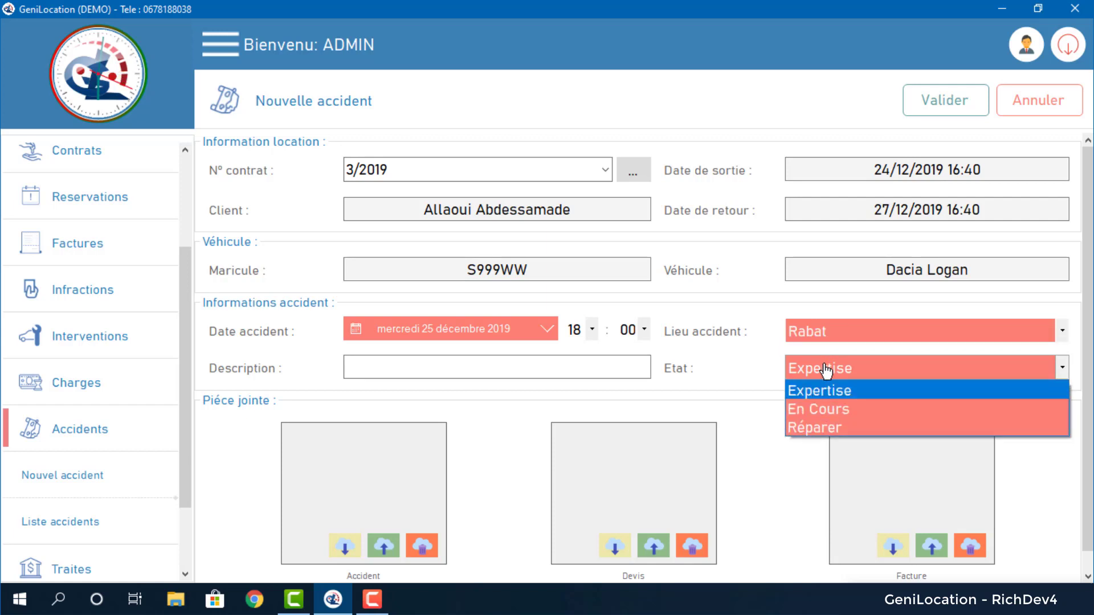
{"action": "left_click", "coordinate": [606, 373]}
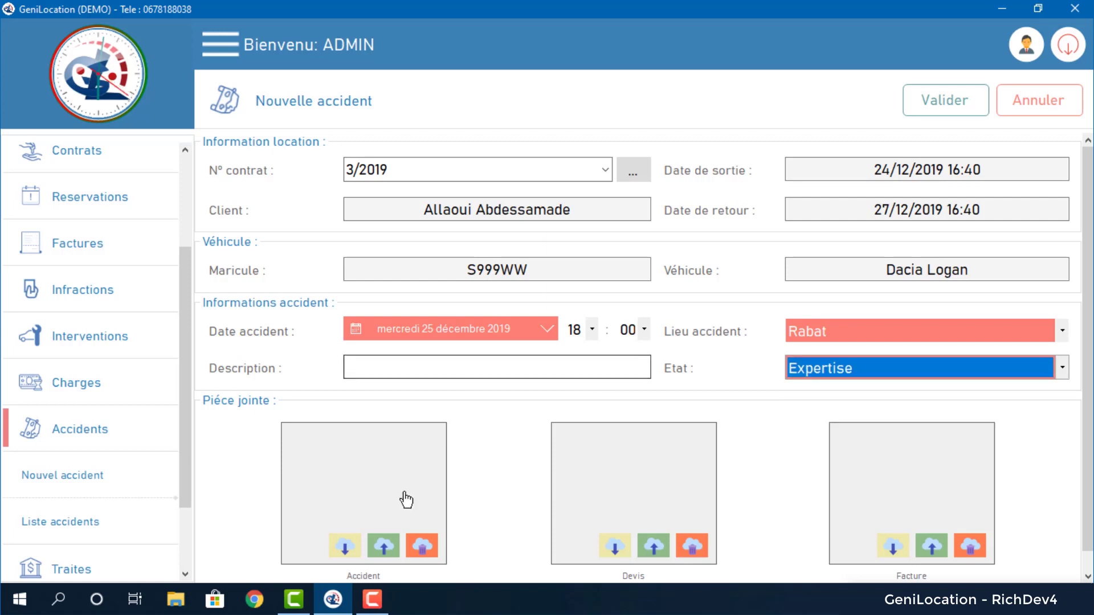
{"action": "scroll", "coordinate": [406, 500], "scroll_direction": "down", "scroll_amount": 1}
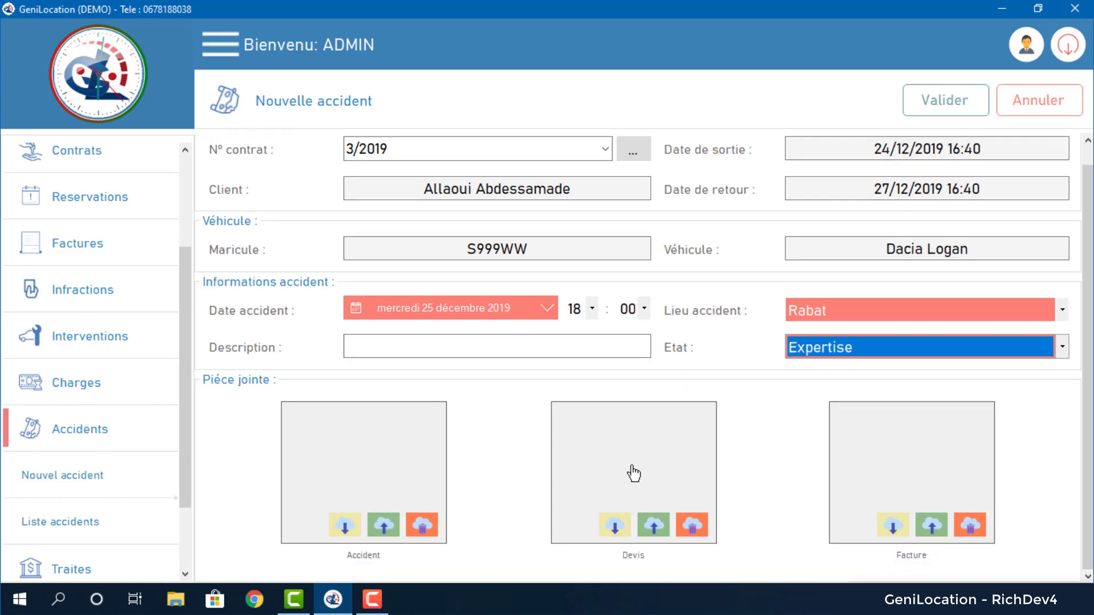
{"action": "left_click", "coordinate": [959, 115]}
{"action": "left_click", "coordinate": [610, 360]}
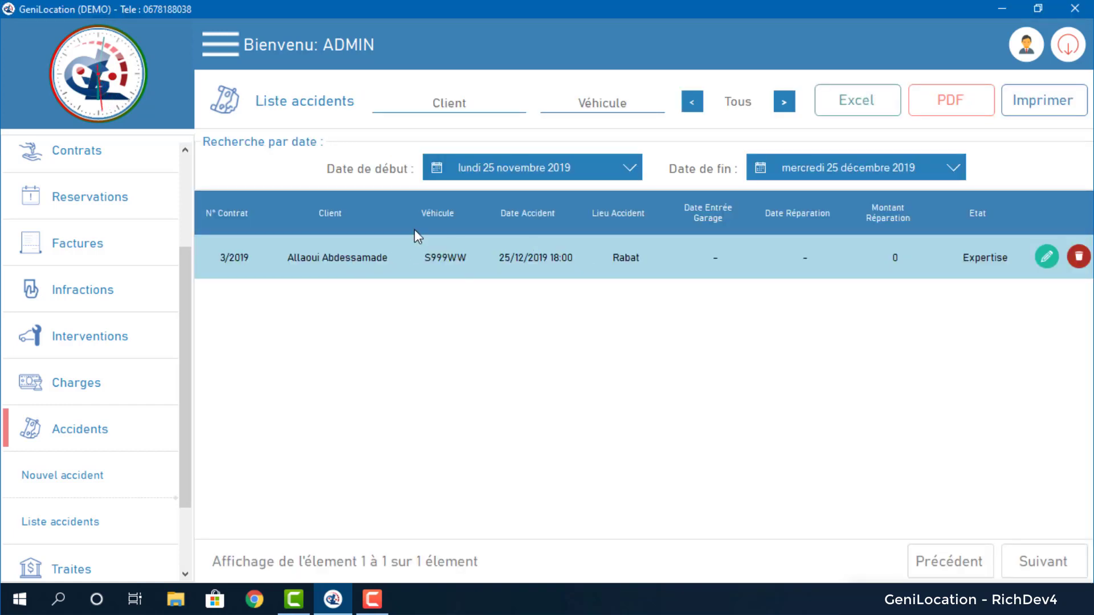
Filter accidents by Réparer, En Cours, Expertise, then all statuses, and open accident 3/2019 for editing.
{"action": "left_click", "coordinate": [444, 107]}
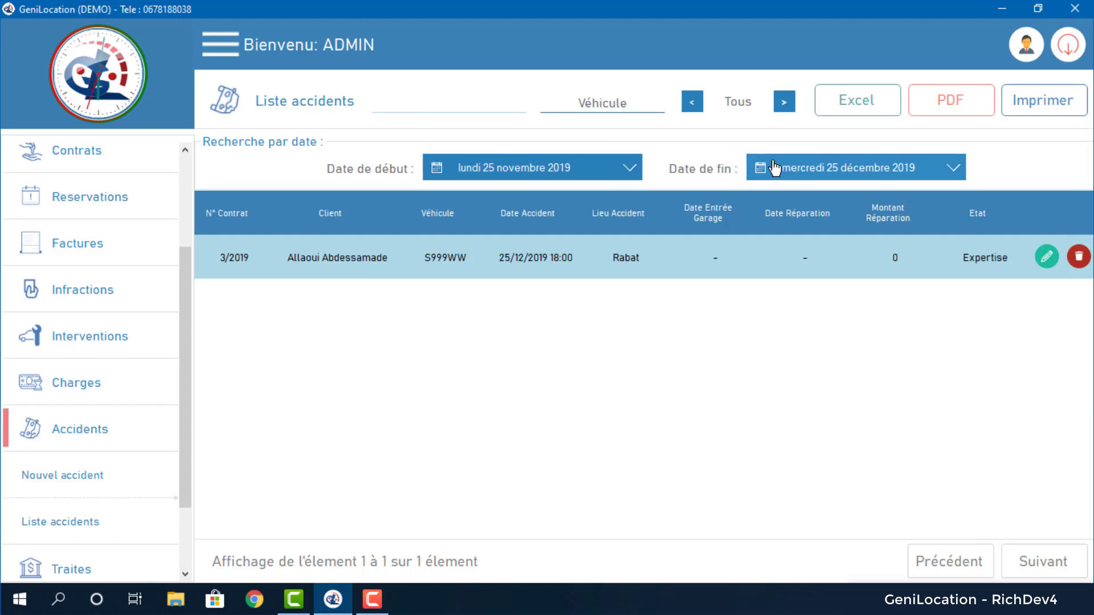
{"action": "left_click", "coordinate": [692, 108]}
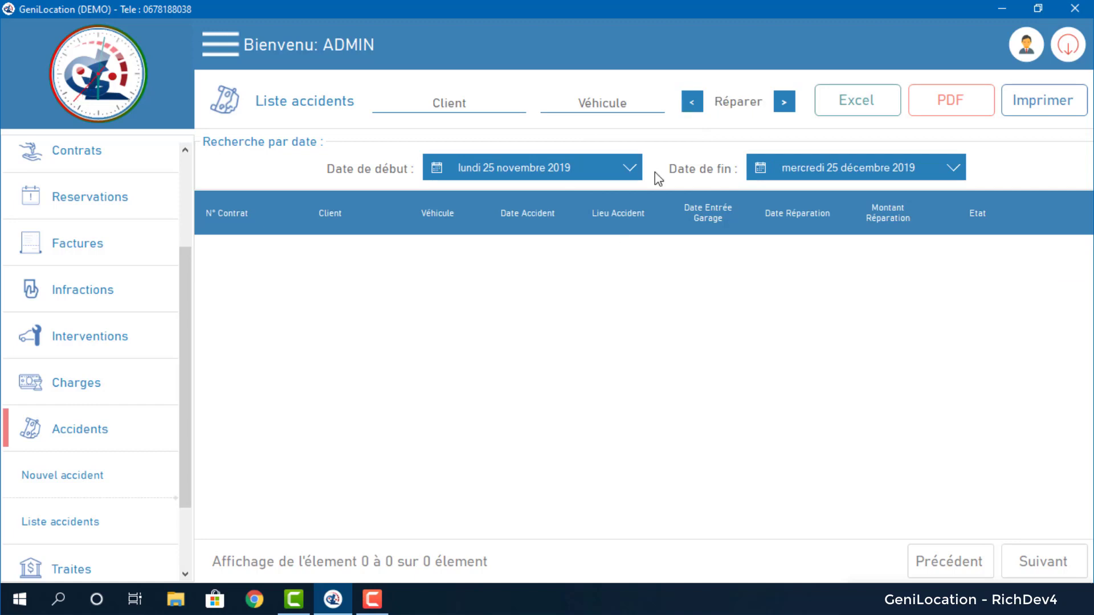
{"action": "left_click", "coordinate": [692, 106]}
{"action": "left_click", "coordinate": [692, 110]}
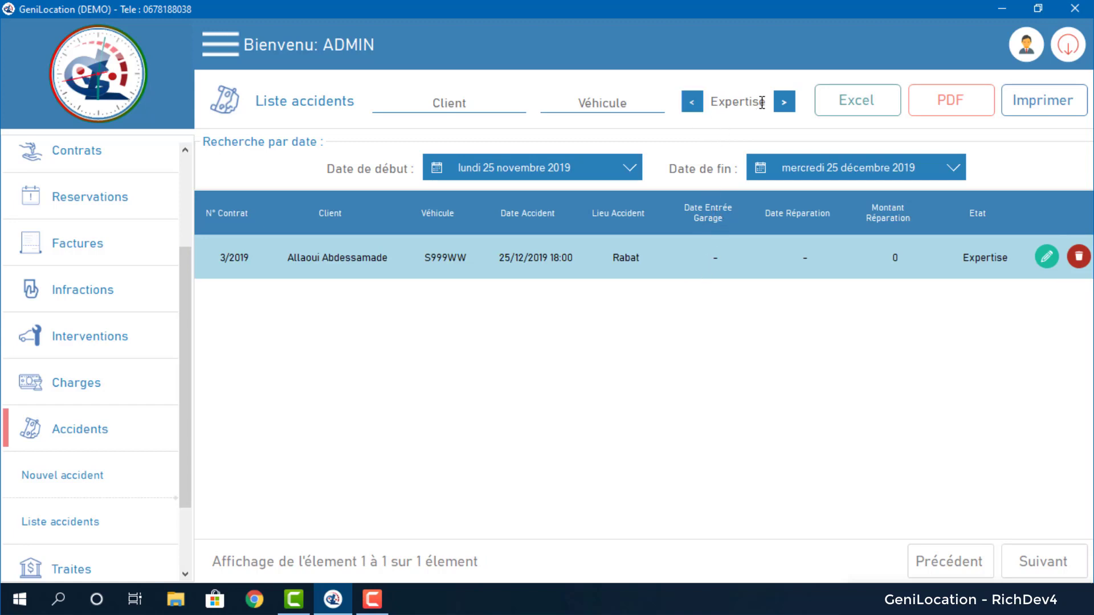
{"action": "left_click", "coordinate": [784, 106]}
{"action": "left_click", "coordinate": [1046, 258]}
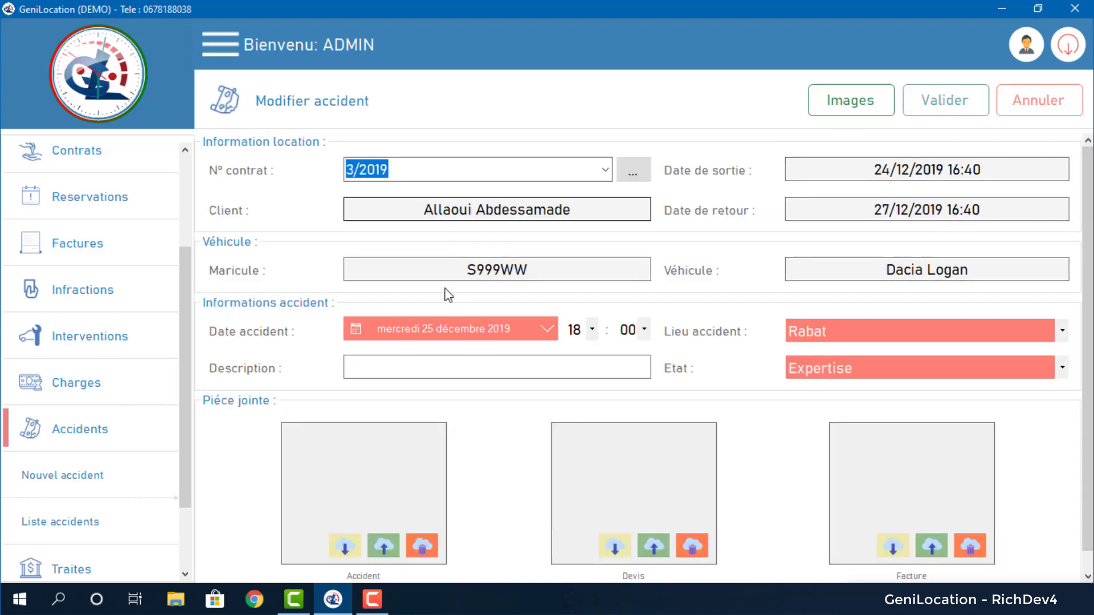
Upload the 44F571CB2 image from the phone's Images folder to the accident gallery.
{"action": "left_click", "coordinate": [868, 103]}
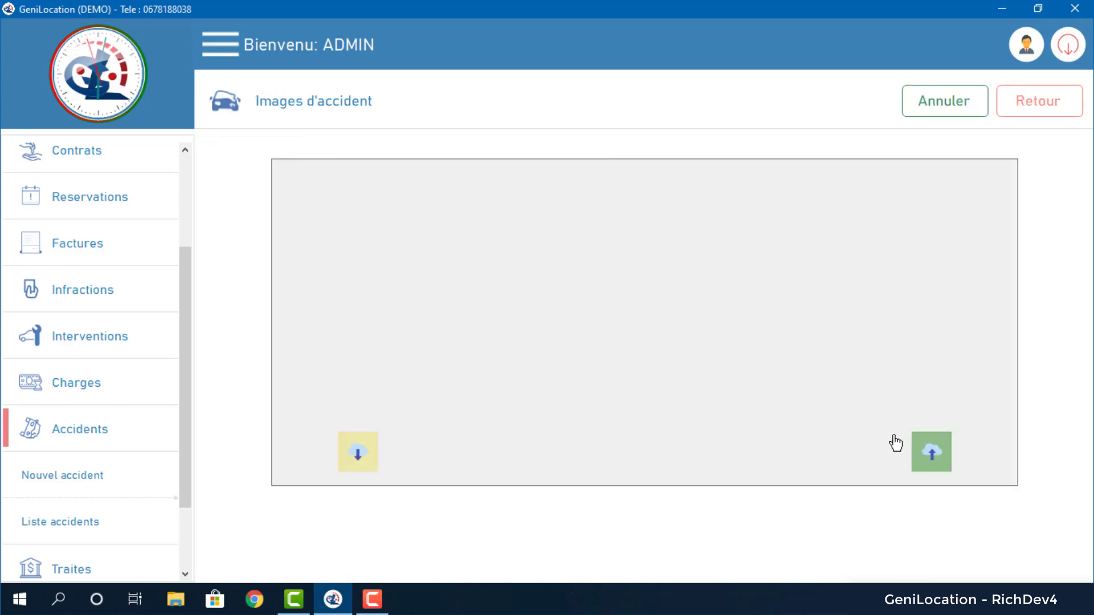
{"action": "left_click", "coordinate": [931, 450]}
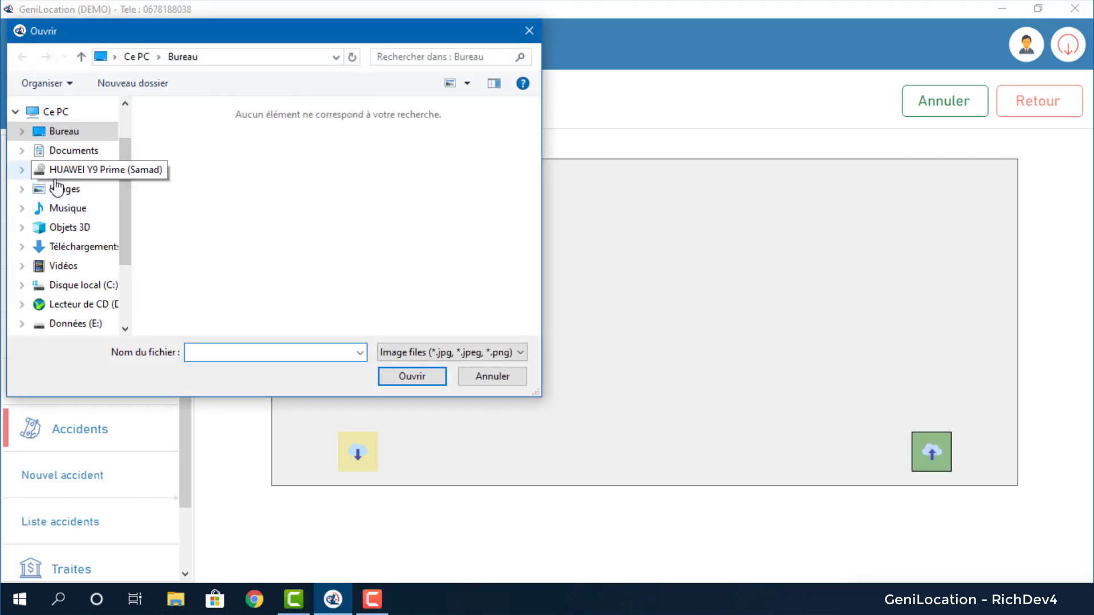
{"action": "left_click", "coordinate": [55, 180]}
{"action": "left_click", "coordinate": [57, 190]}
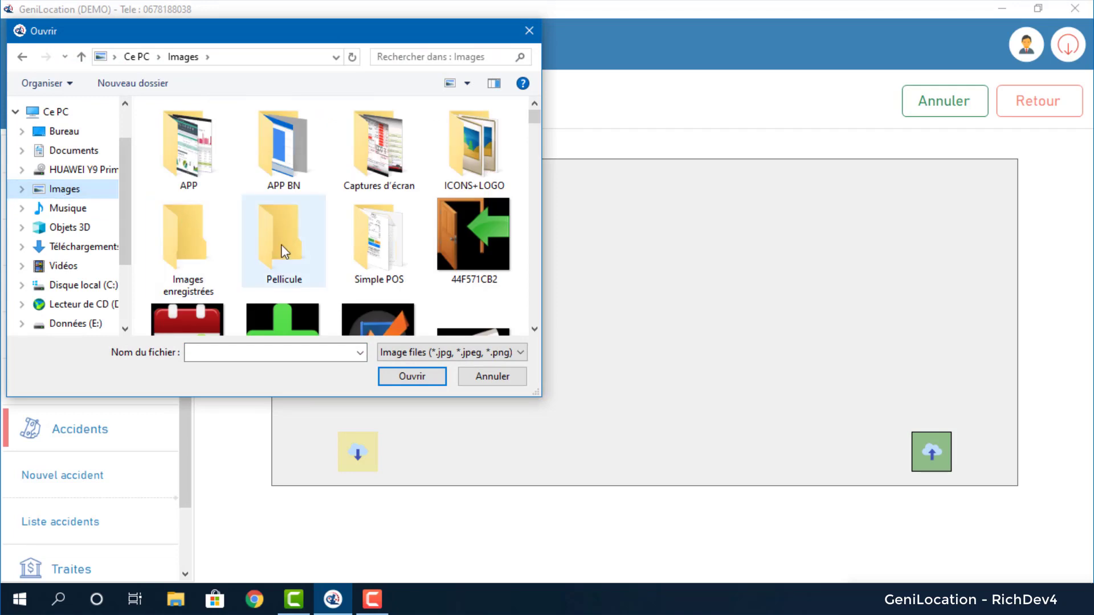
{"action": "double_click", "coordinate": [470, 227]}
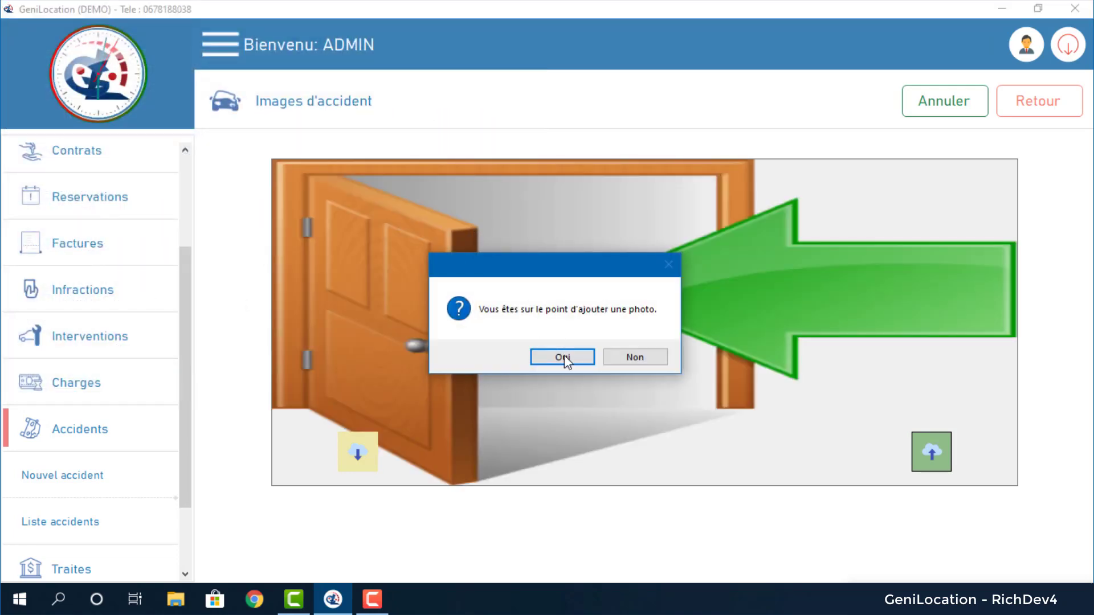
{"action": "left_click", "coordinate": [562, 358]}
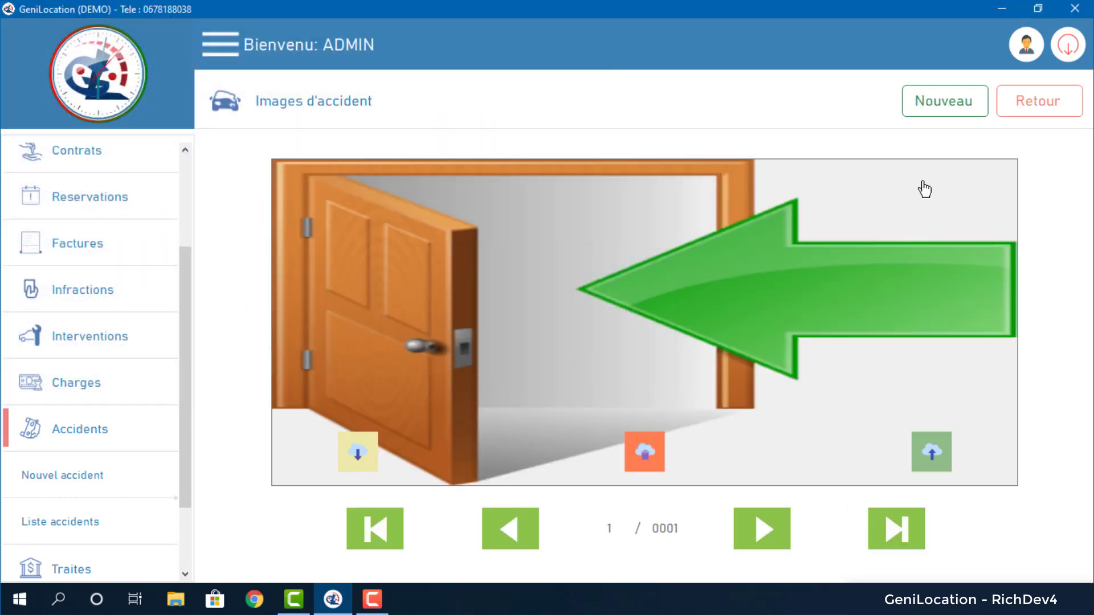
Upload the admisiones image as a second accident photo.
{"action": "left_click", "coordinate": [929, 113]}
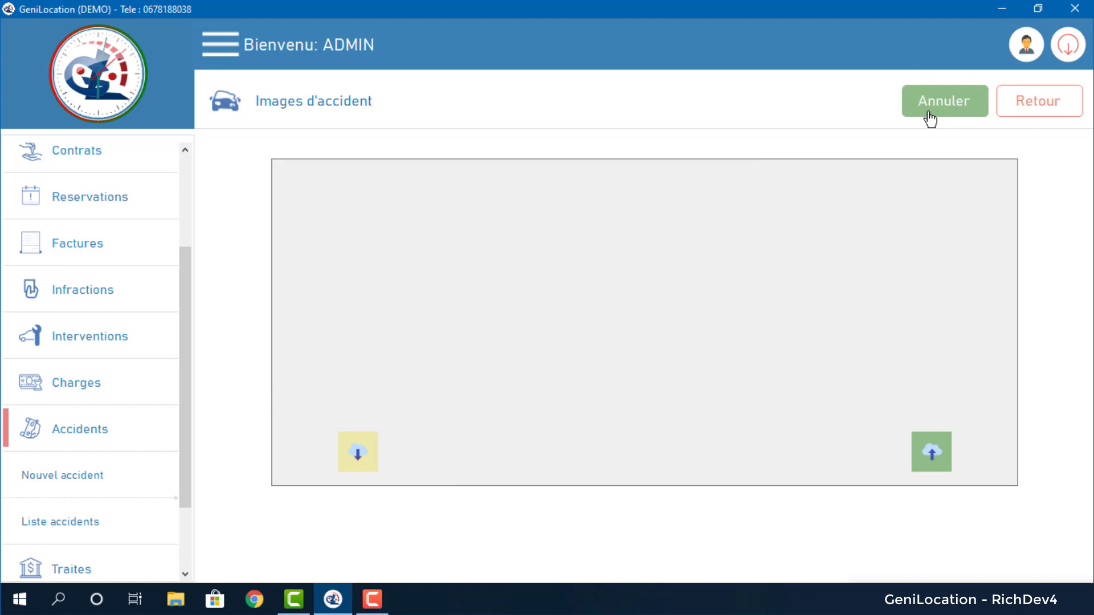
{"action": "left_click", "coordinate": [931, 466]}
{"action": "left_click", "coordinate": [353, 312]}
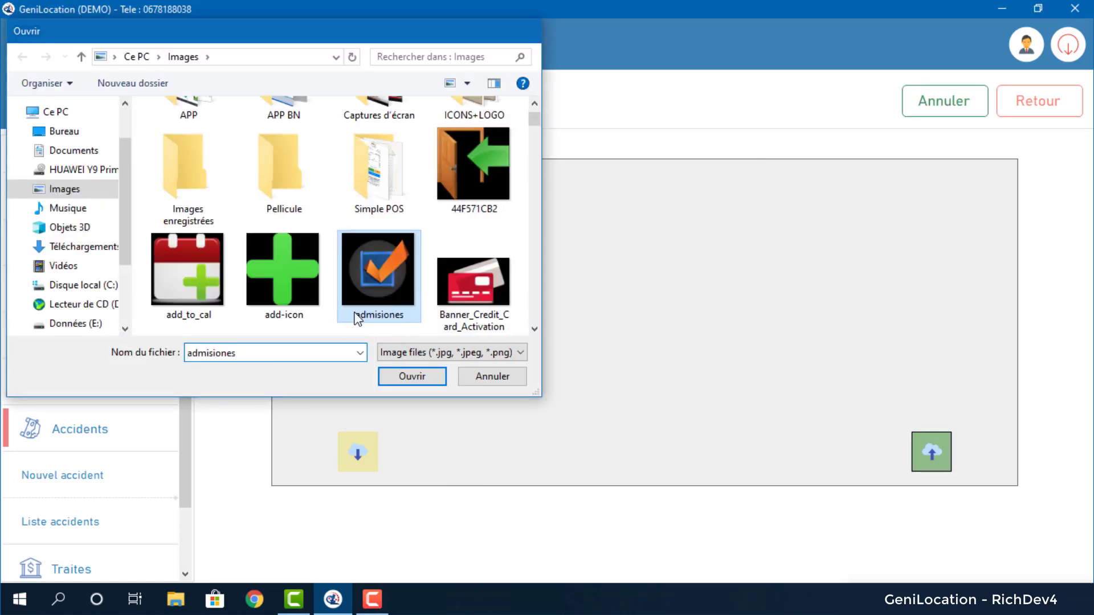
{"action": "double_click", "coordinate": [353, 313]}
{"action": "left_click", "coordinate": [562, 357]}
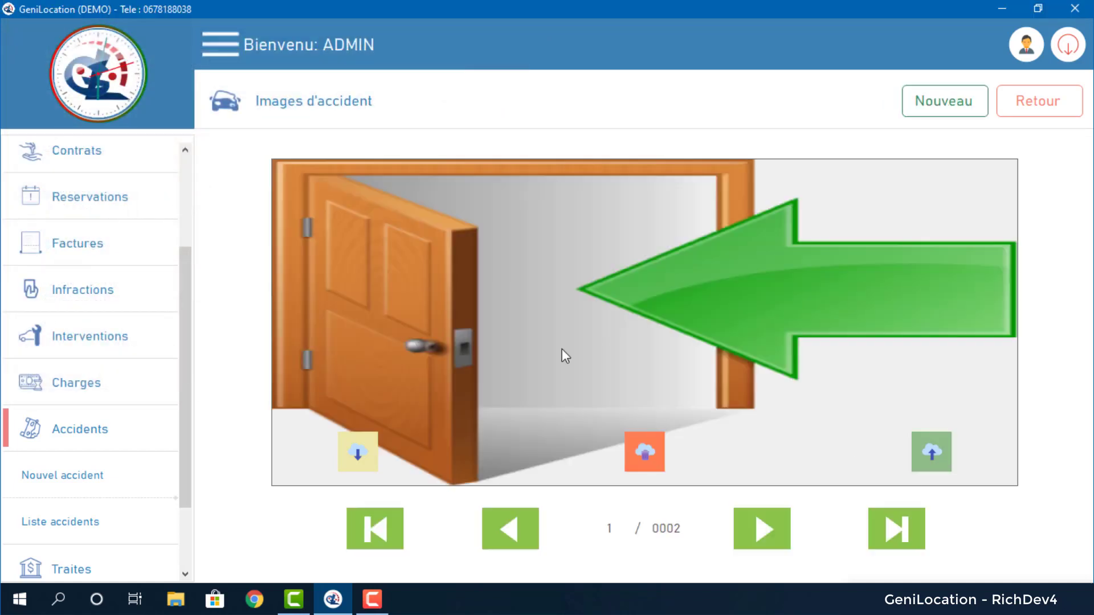
Browse the gallery's photos, then delete both the door and checkmark photos.
{"action": "left_click", "coordinate": [1024, 121]}
{"action": "left_click", "coordinate": [879, 105]}
{"action": "left_click", "coordinate": [764, 543]}
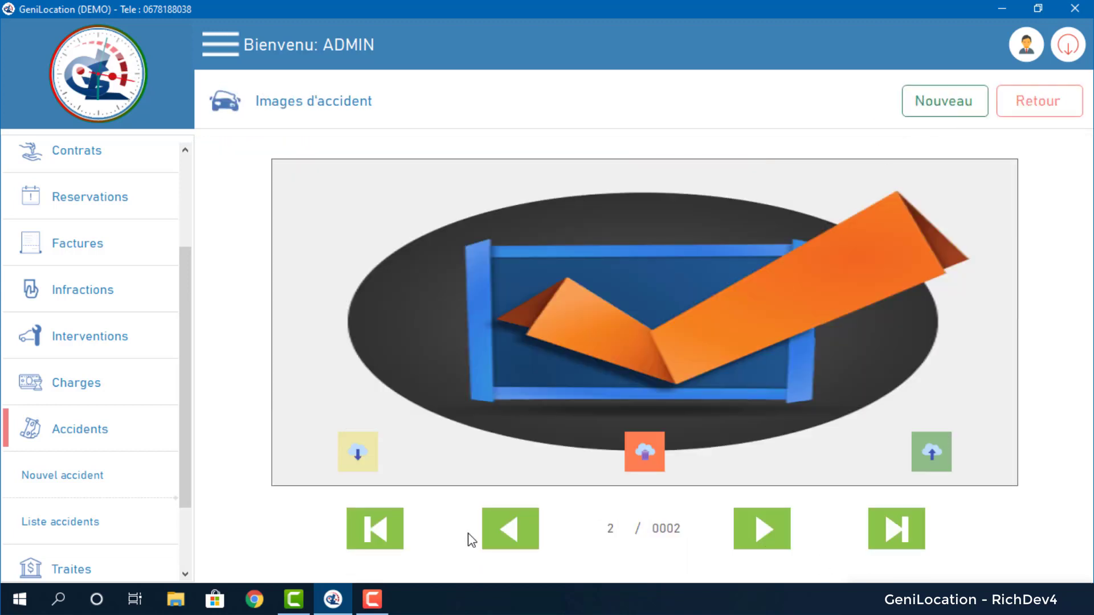
{"action": "left_click", "coordinate": [510, 539]}
{"action": "left_click", "coordinate": [641, 464]}
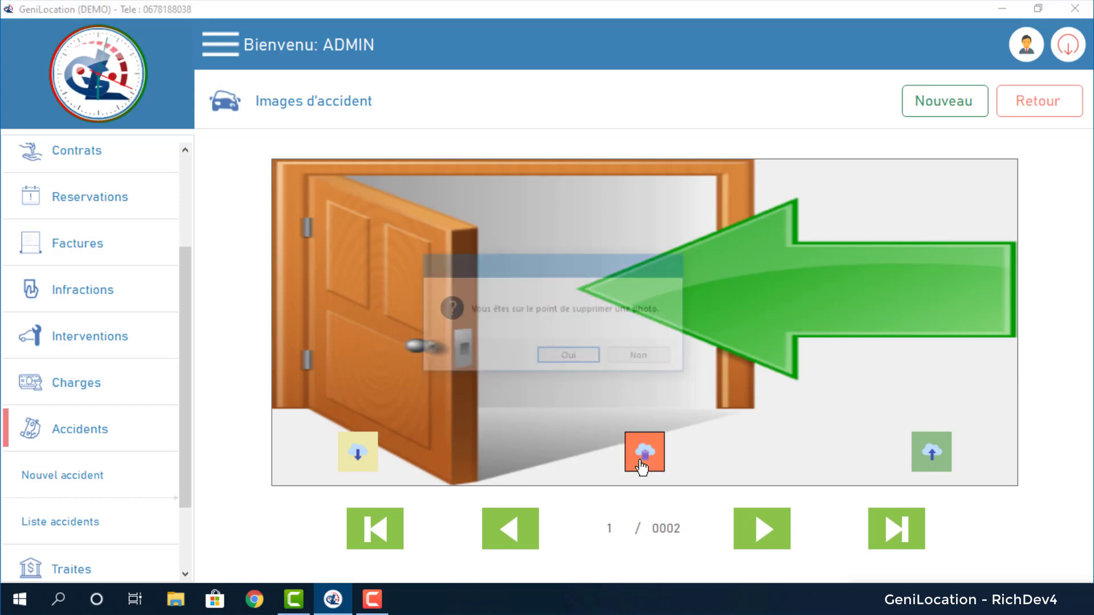
{"action": "left_click", "coordinate": [559, 358]}
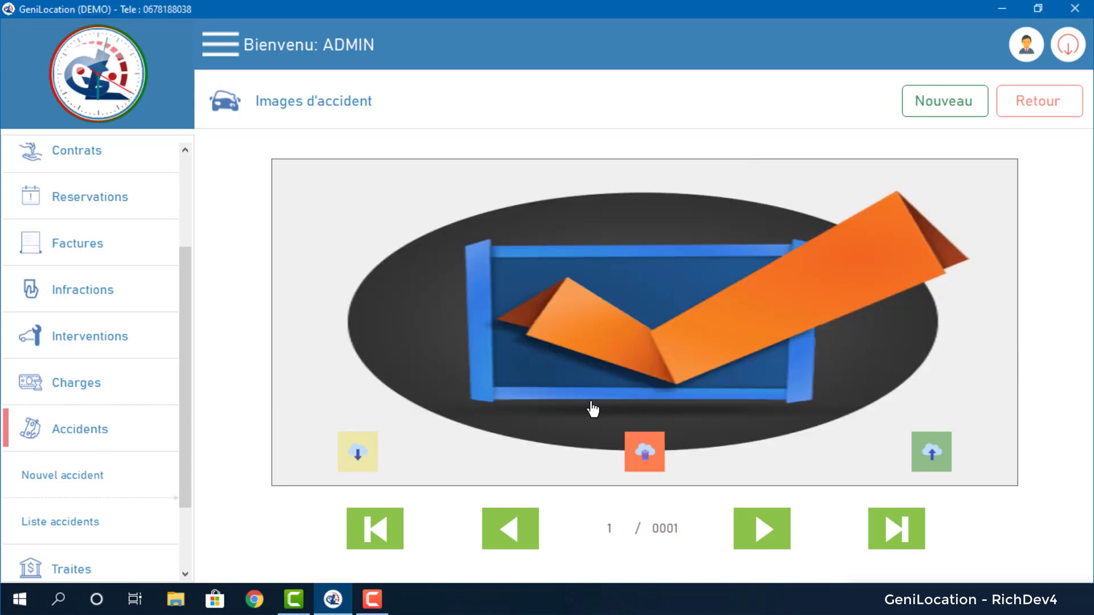
{"action": "left_click", "coordinate": [657, 470]}
{"action": "left_click", "coordinate": [568, 358]}
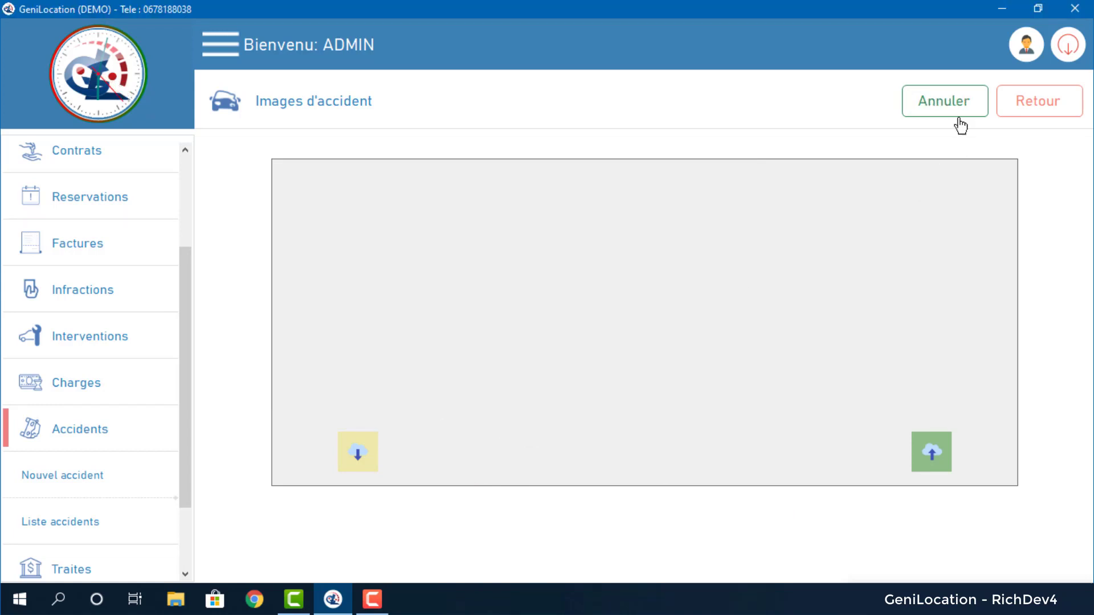
Back on the accident form, change the accident state to Réparer.
{"action": "left_click", "coordinate": [1023, 103]}
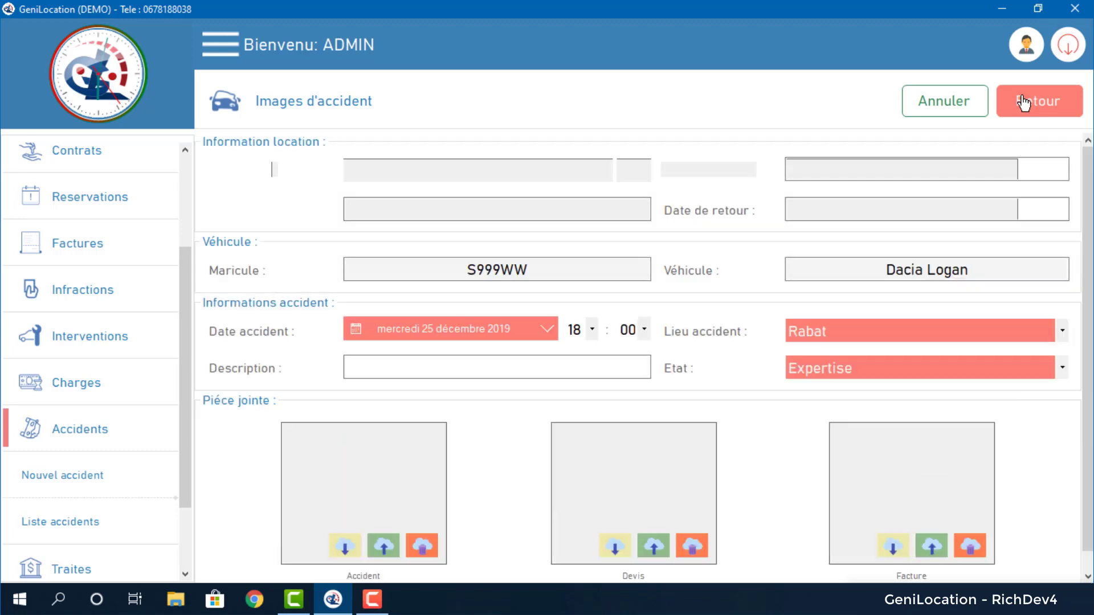
{"action": "left_click", "coordinate": [820, 373]}
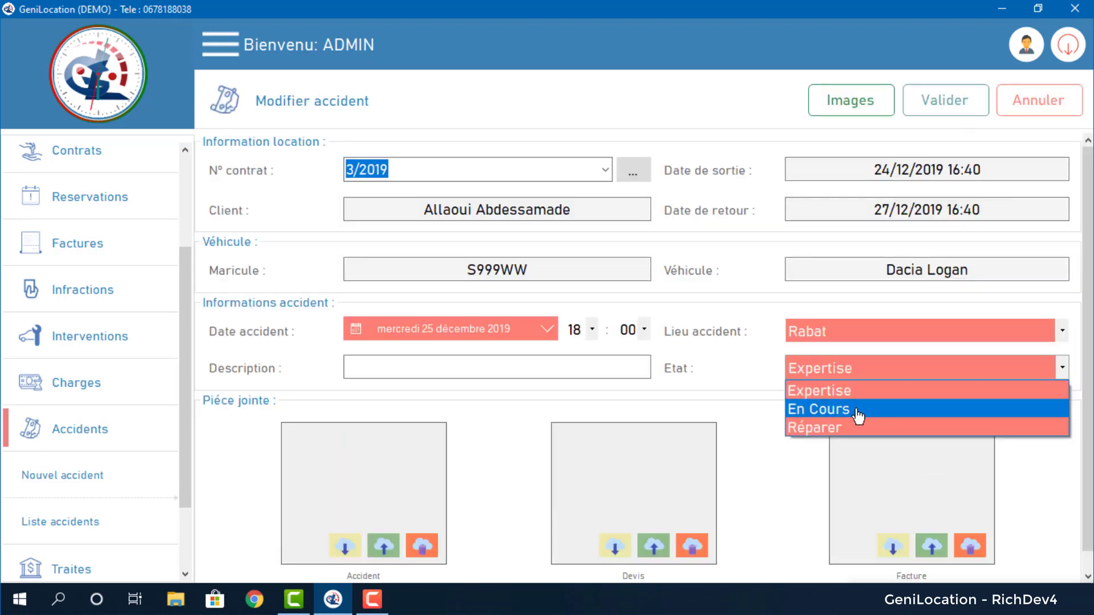
{"action": "left_click", "coordinate": [854, 409]}
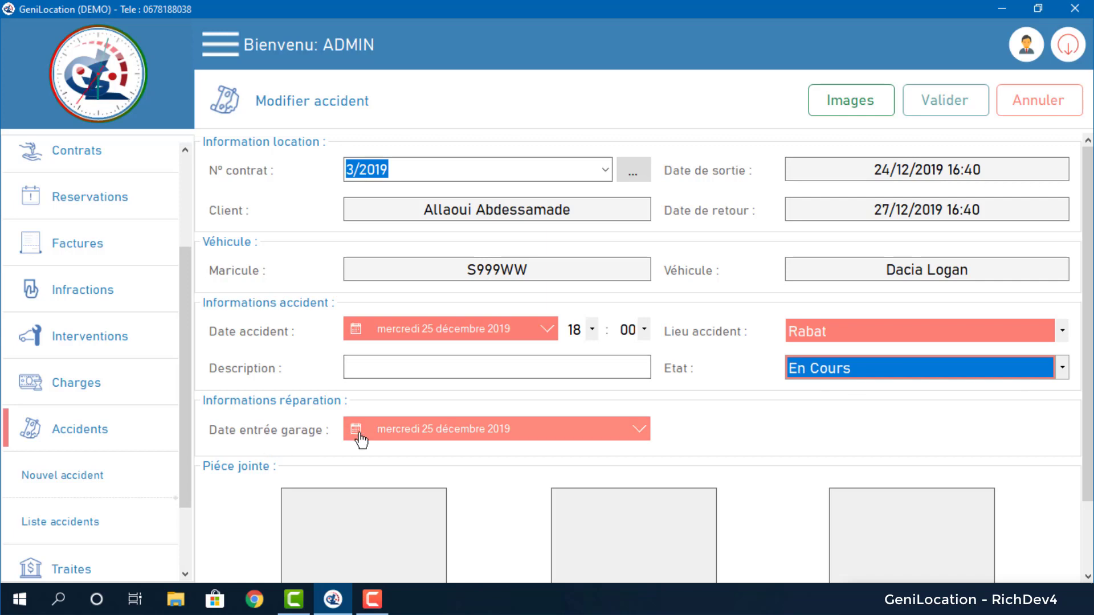
{"action": "left_click", "coordinate": [823, 367]}
{"action": "left_click", "coordinate": [833, 421]}
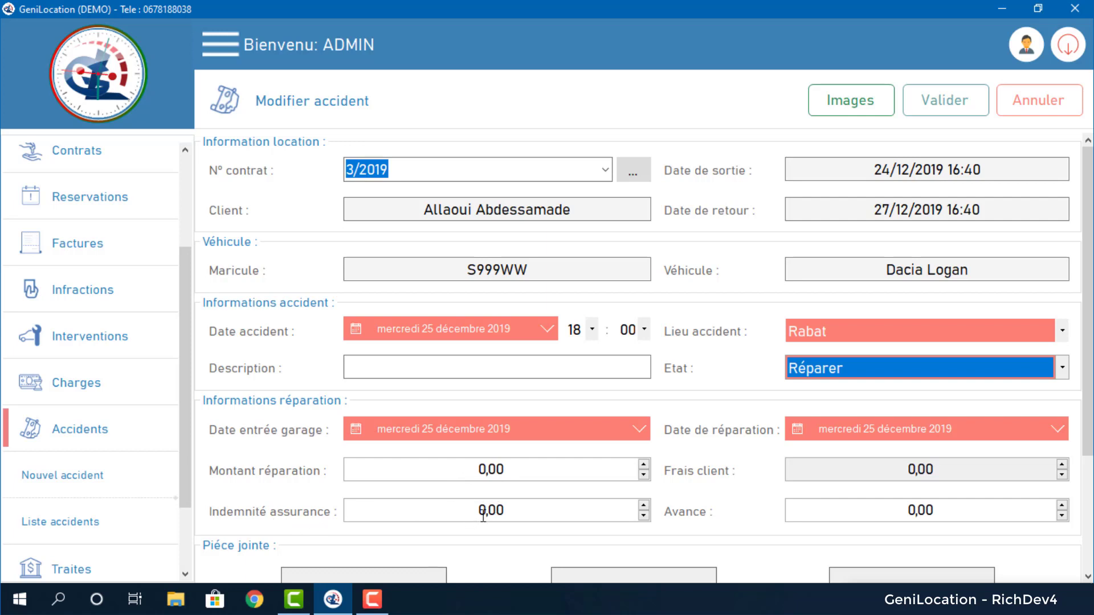
Enter a repair amount of 5 000,00 and an insurance indemnity of 4 000,00.
{"action": "double_click", "coordinate": [482, 468]}
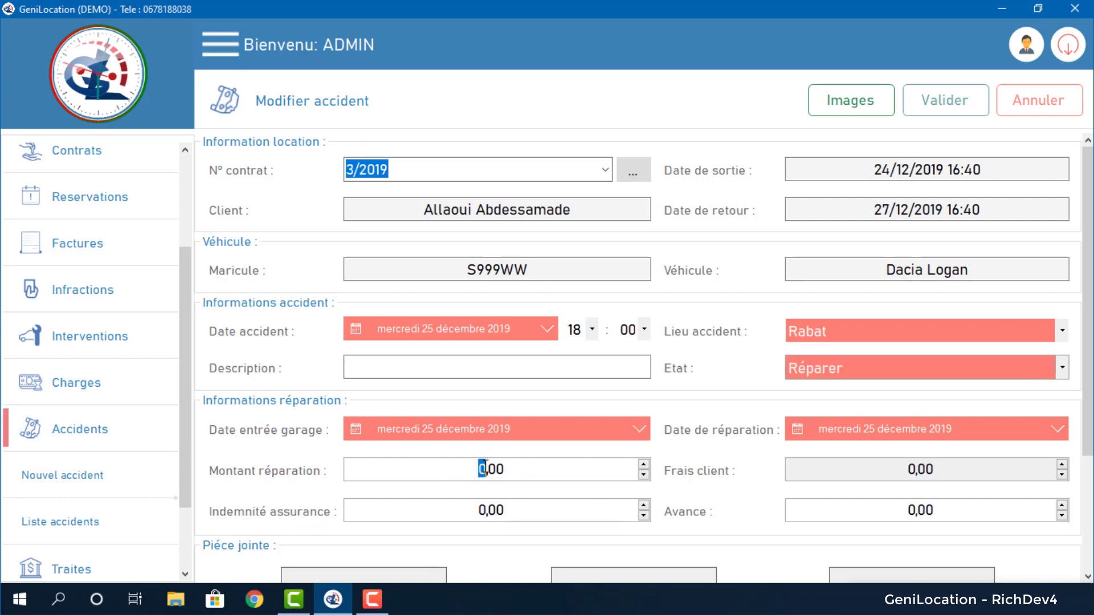
{"action": "type", "text": "5000"}
{"action": "key", "text": "Tab"}
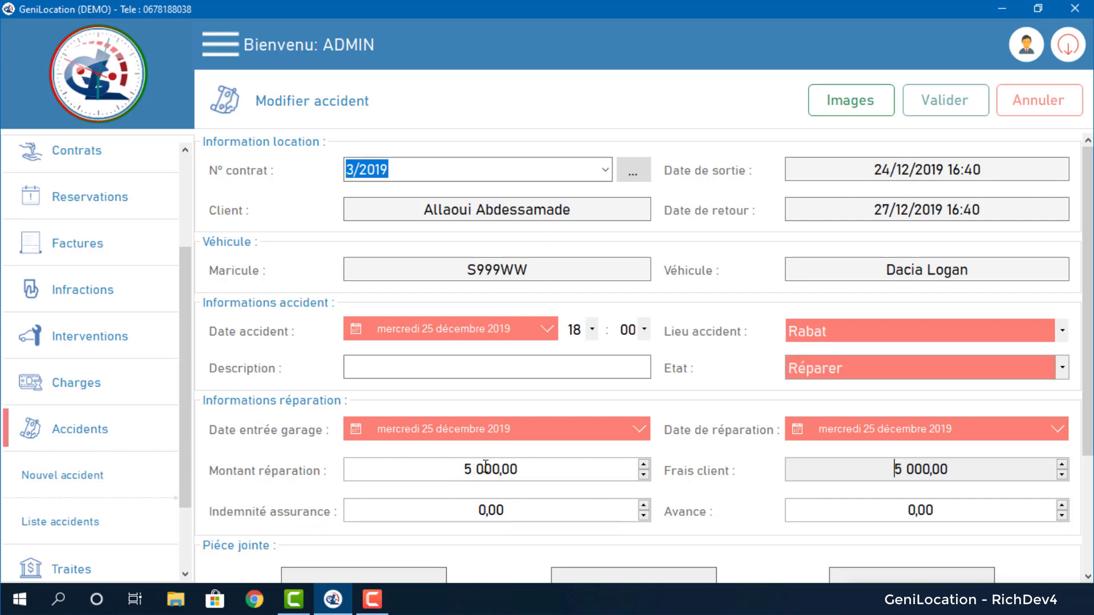
{"action": "double_click", "coordinate": [482, 511]}
{"action": "type", "text": "4000"}
{"action": "key", "text": "Tab"}
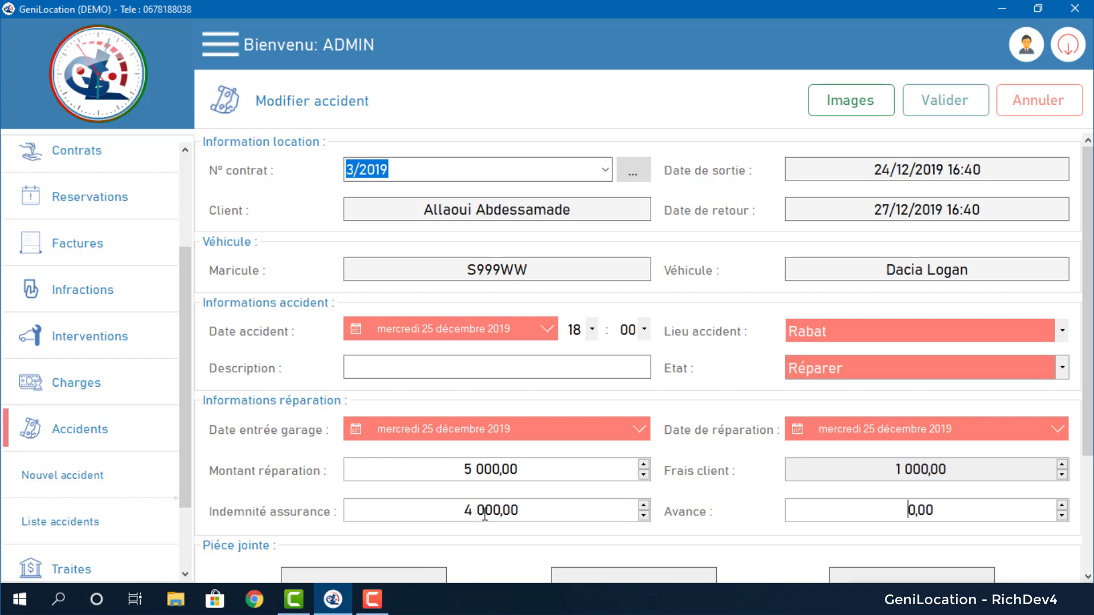
Review the calculated 1 000,00 client charge and save the modified accident.
{"action": "left_click_drag", "start_coordinate": [865, 471], "coordinate": [956, 469]}
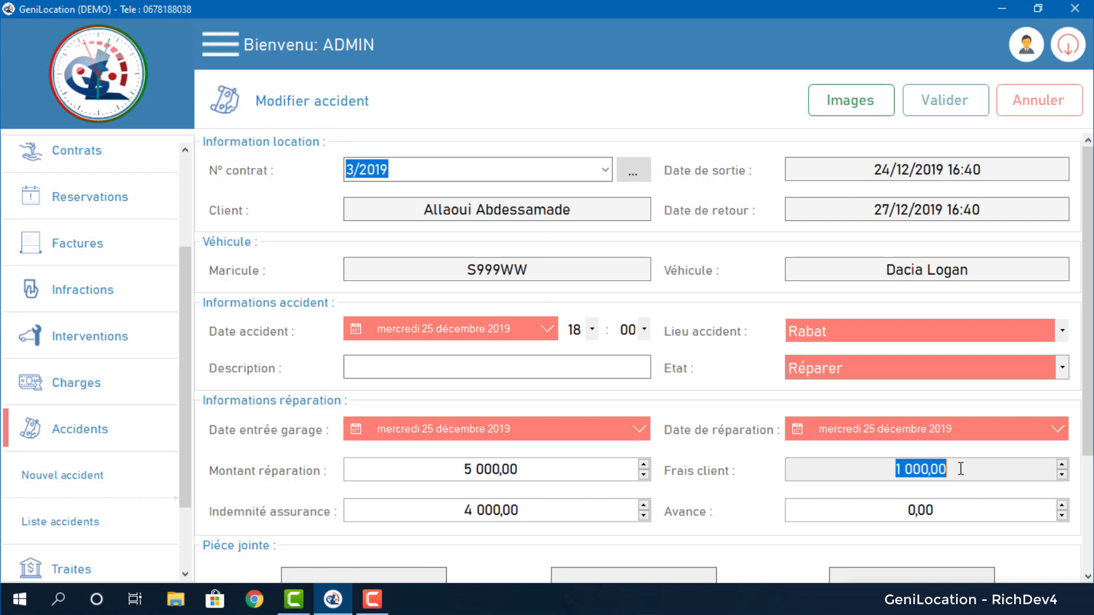
{"action": "left_click", "coordinate": [911, 506]}
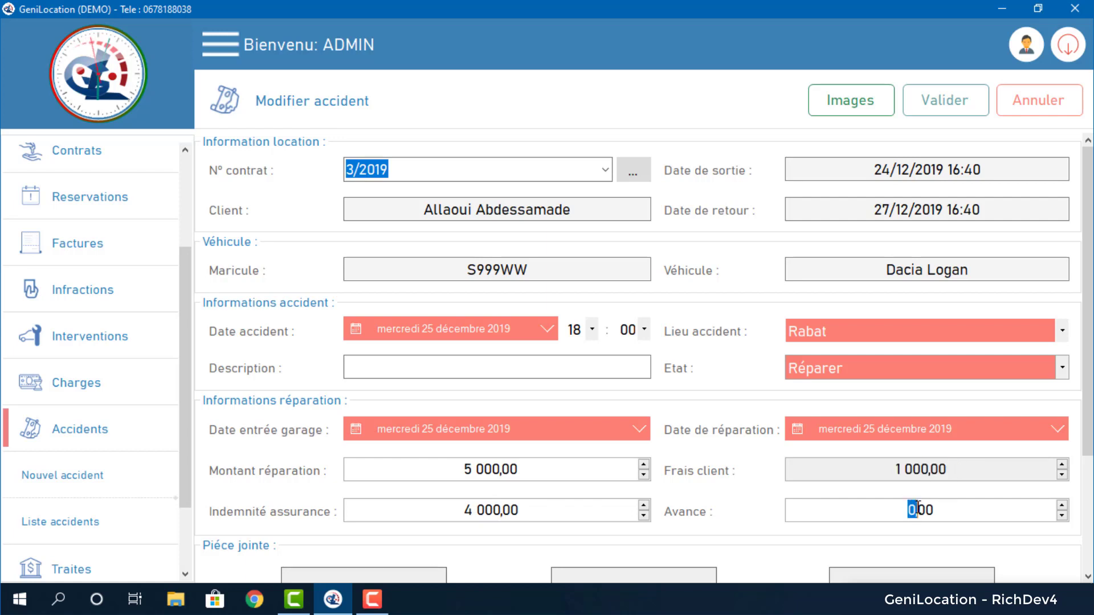
{"action": "left_click", "coordinate": [912, 510]}
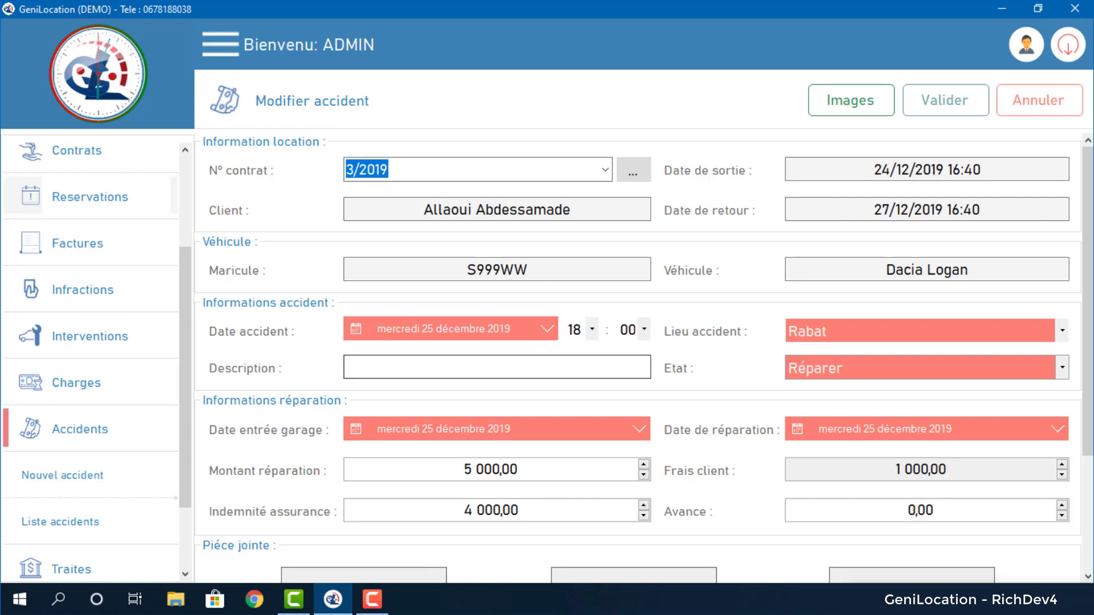
{"action": "scroll", "coordinate": [757, 435], "scroll_direction": "down", "scroll_amount": 3}
{"action": "scroll", "coordinate": [758, 435], "scroll_direction": "up", "scroll_amount": 3}
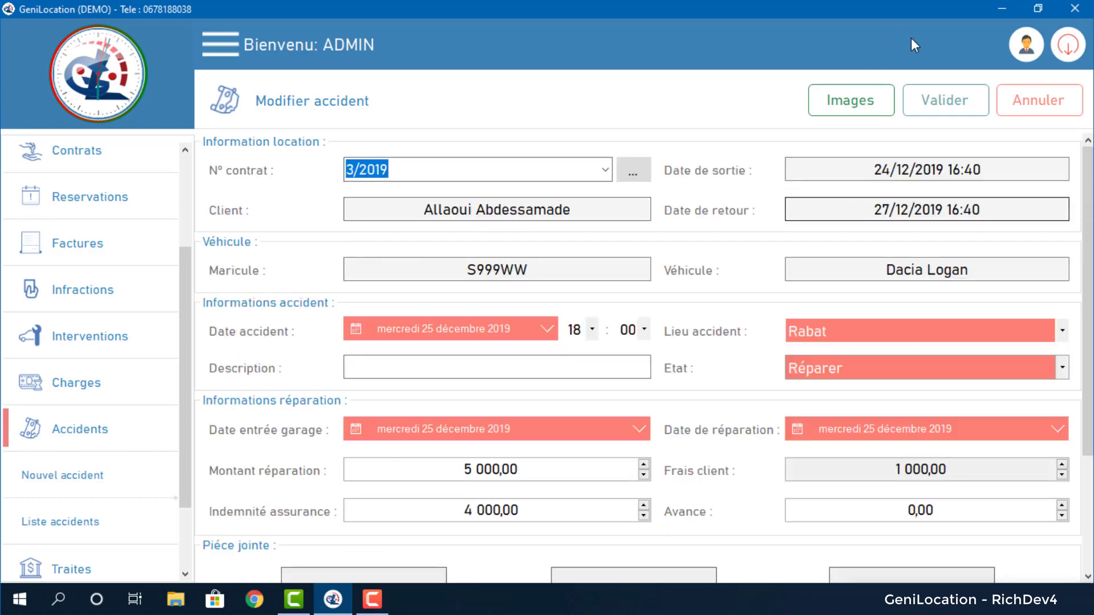
{"action": "left_click", "coordinate": [945, 100]}
{"action": "left_click", "coordinate": [589, 358]}
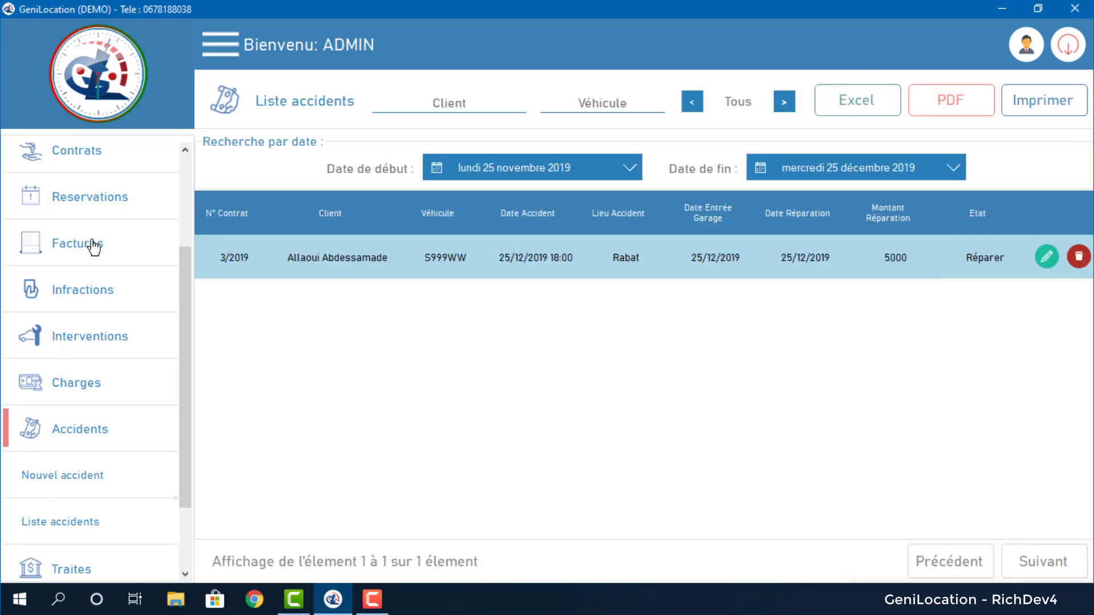
Open the client payments list showing the 350 and 1200 payments, and start a new payment.
{"action": "scroll", "coordinate": [100, 165], "scroll_direction": "up", "scroll_amount": 3}
{"action": "left_click", "coordinate": [88, 212]}
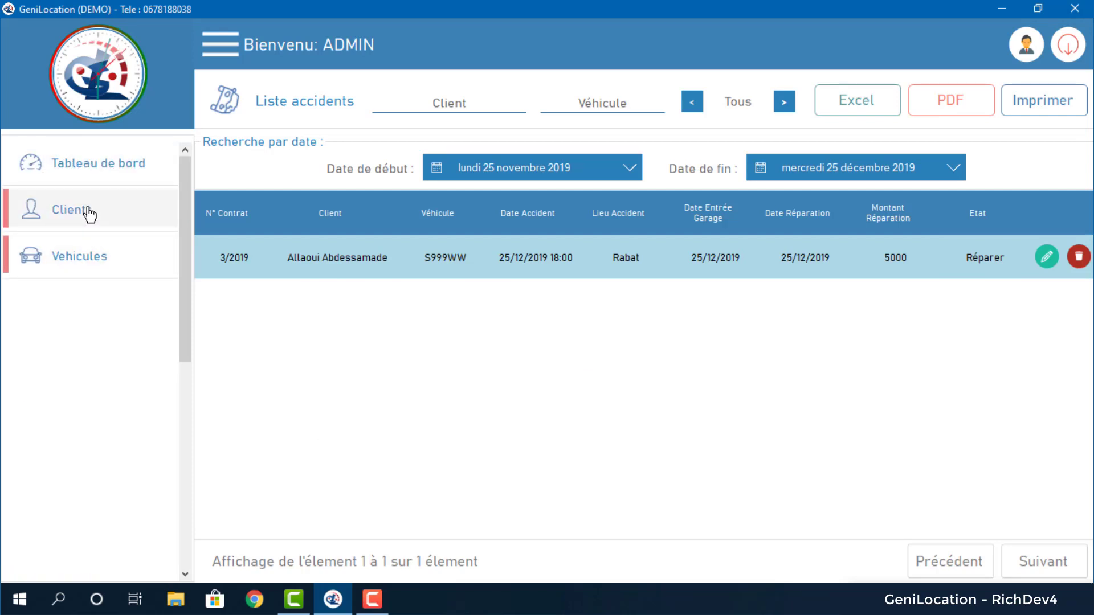
{"action": "left_click", "coordinate": [87, 302]}
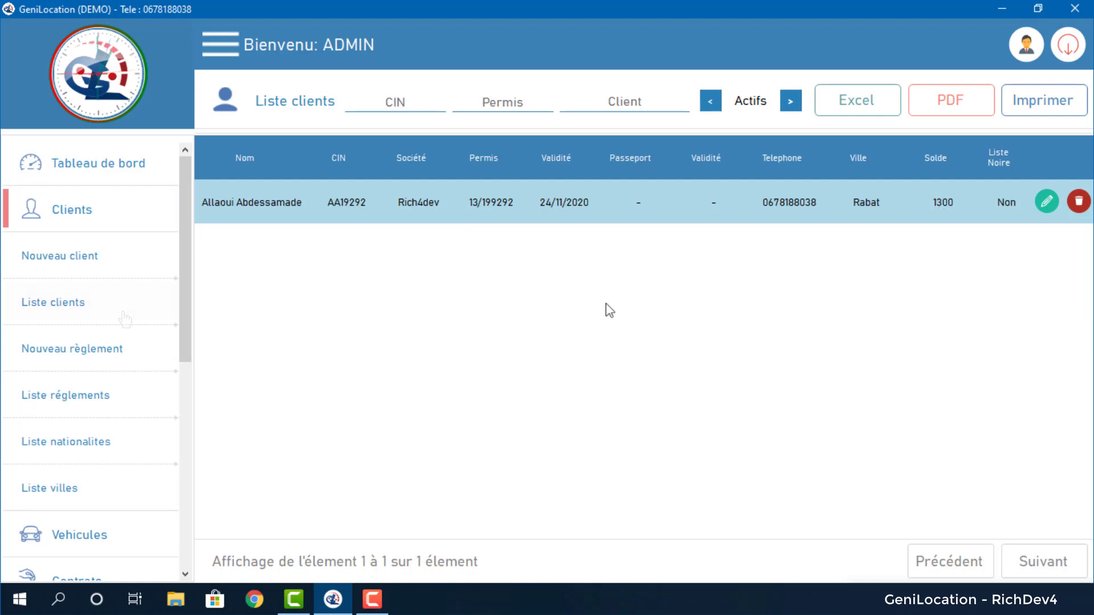
{"action": "left_click", "coordinate": [50, 397]}
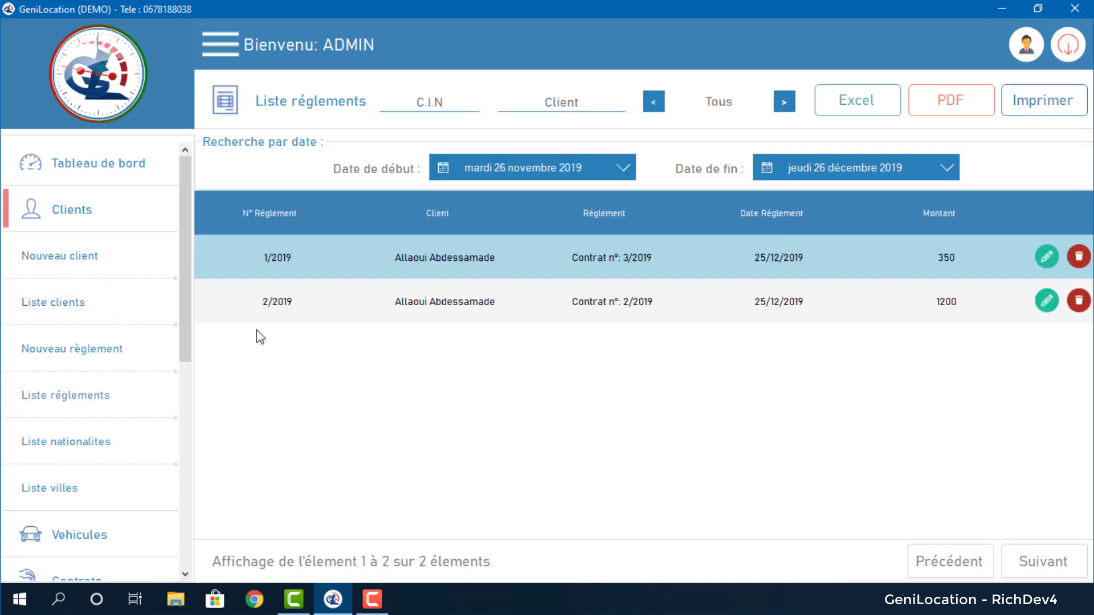
{"action": "left_click", "coordinate": [97, 348]}
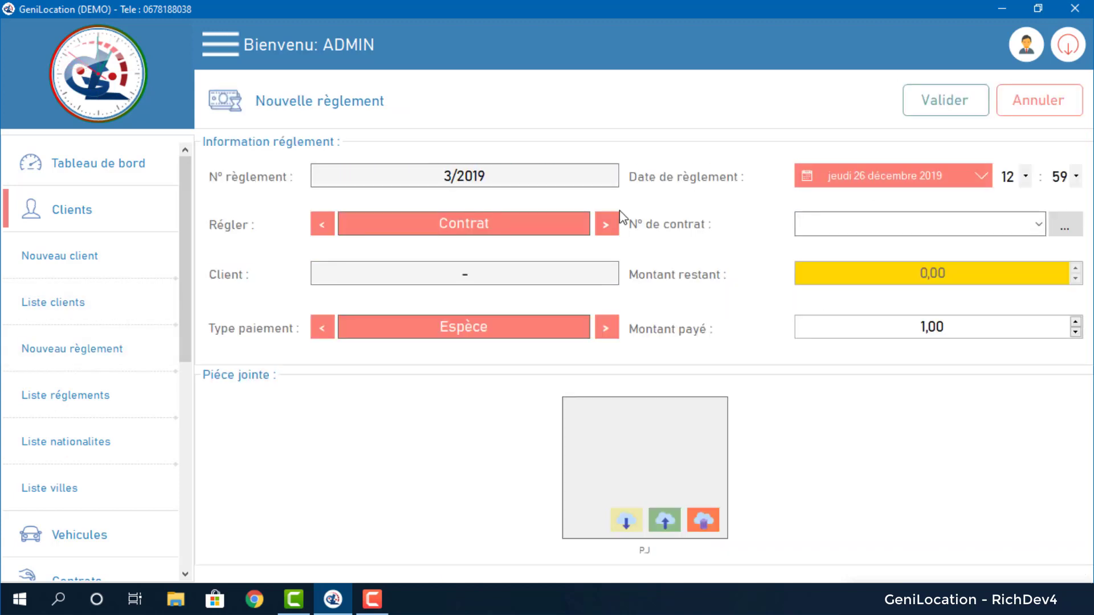
Set the new payment to settle an invoice and select invoice 1/2019.
{"action": "left_click", "coordinate": [607, 224]}
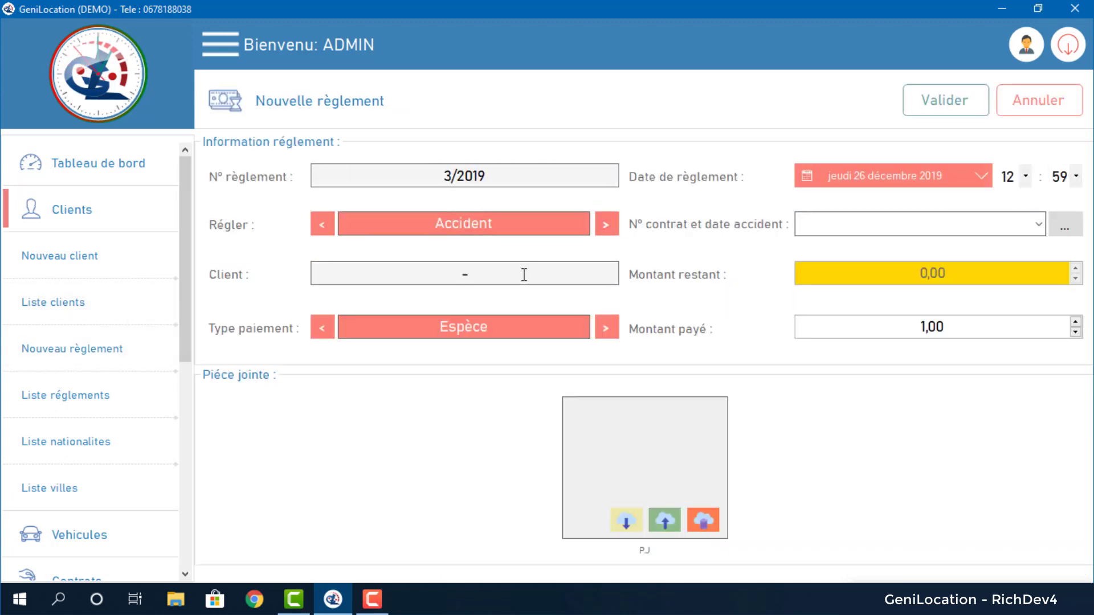
{"action": "left_click", "coordinate": [320, 226]}
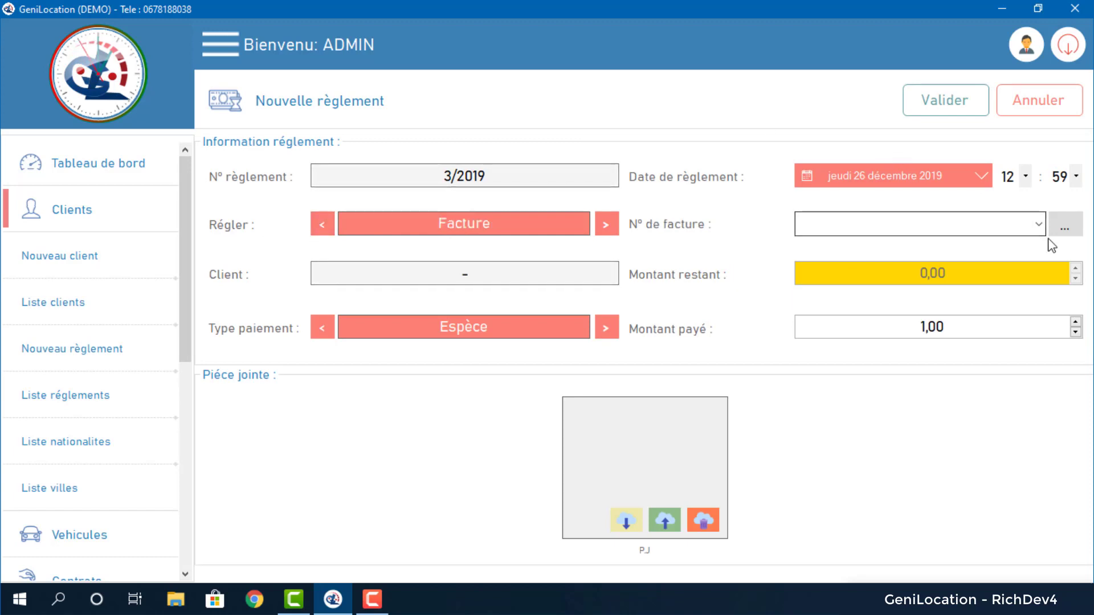
{"action": "left_click", "coordinate": [1038, 224]}
{"action": "left_click", "coordinate": [947, 247]}
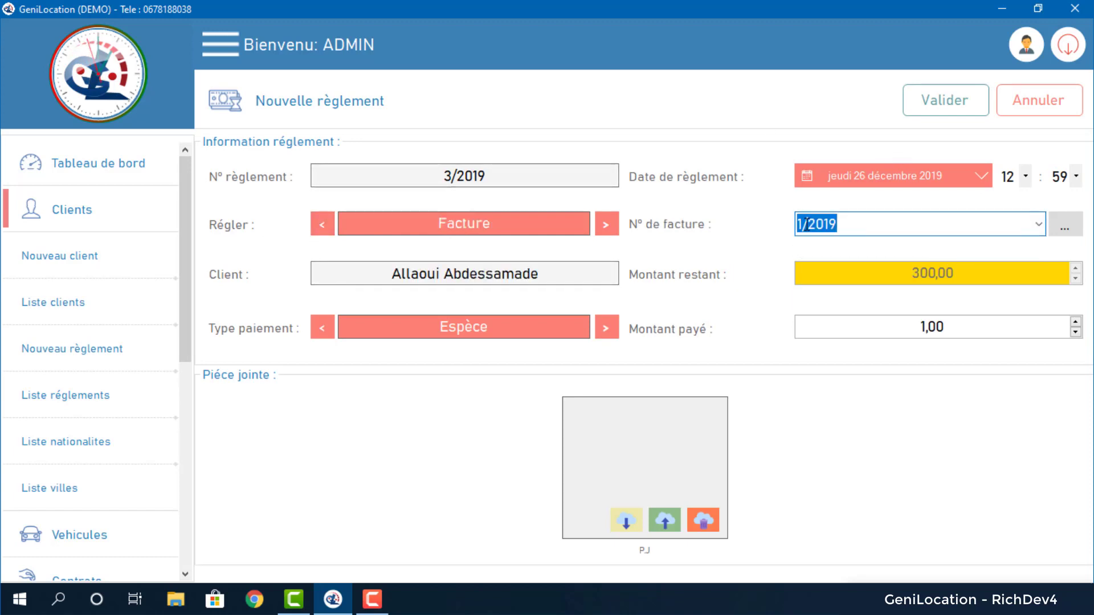
{"action": "left_click", "coordinate": [1071, 229]}
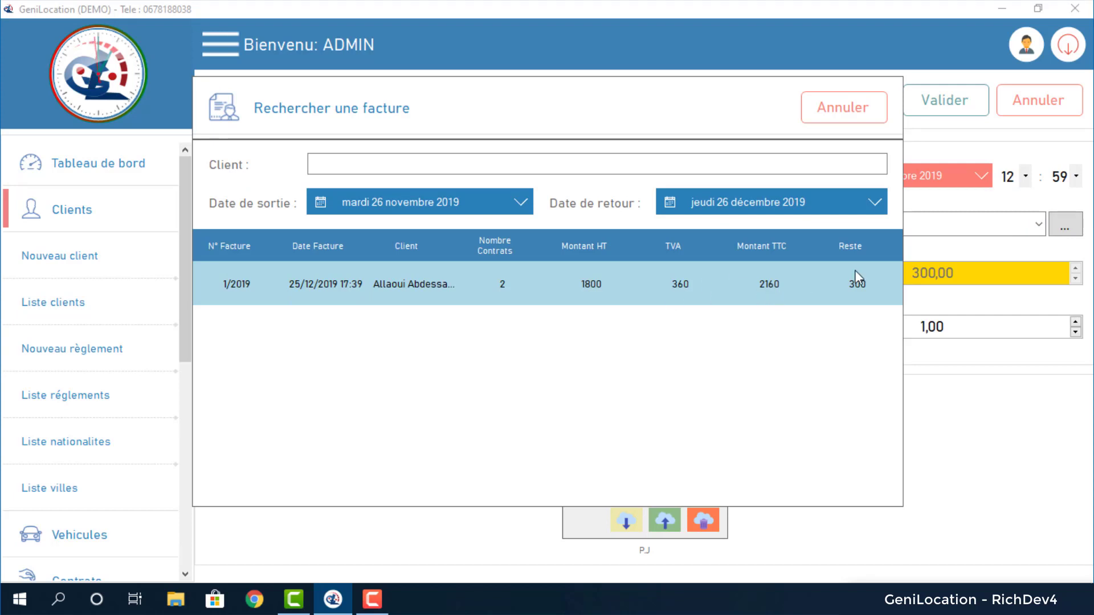
{"action": "left_click", "coordinate": [844, 107]}
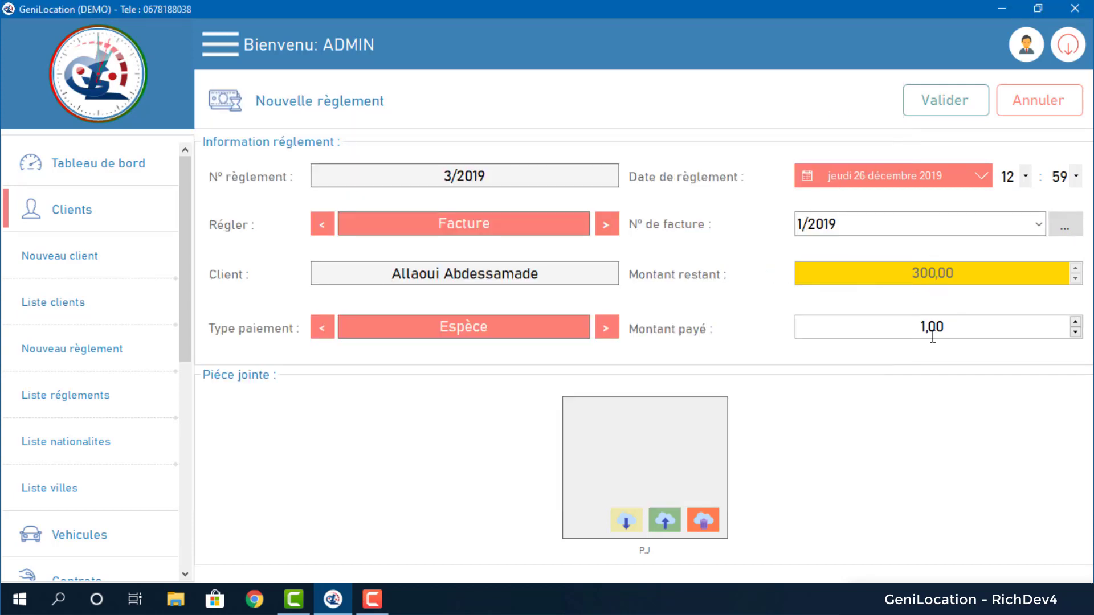
Enter a 300 cash payment, confirm saving it, and return to the client list.
{"action": "type", "text": "300"}
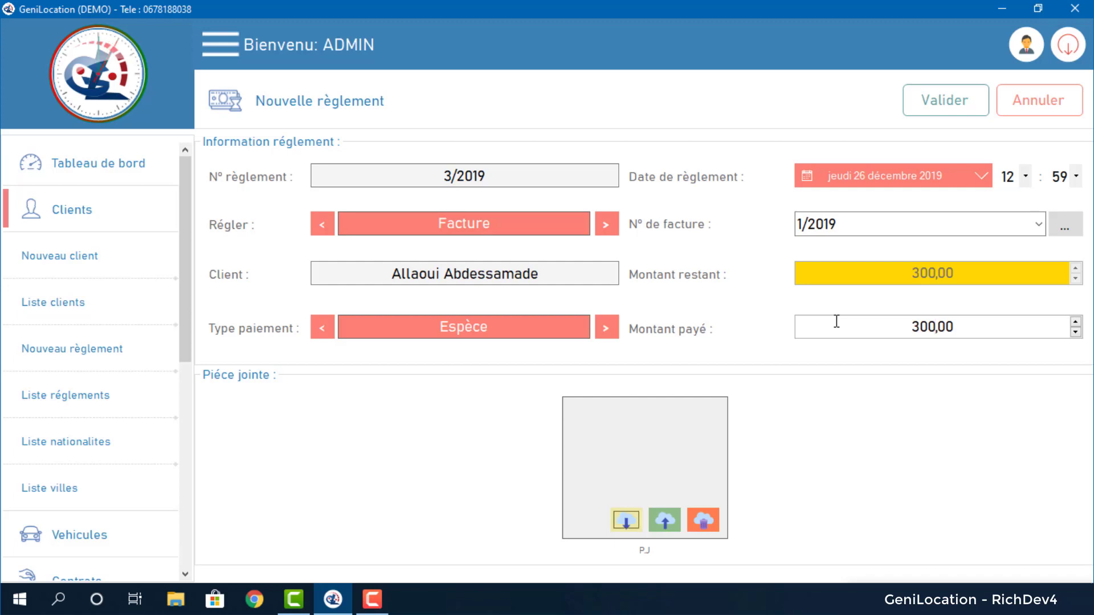
{"action": "left_click", "coordinate": [951, 108]}
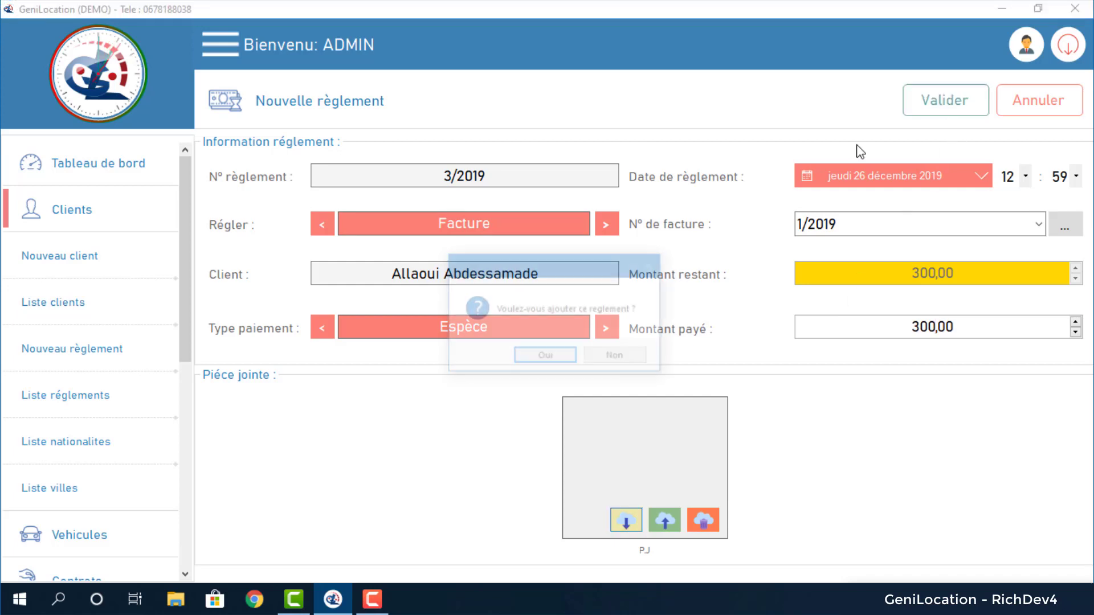
{"action": "left_click", "coordinate": [558, 354]}
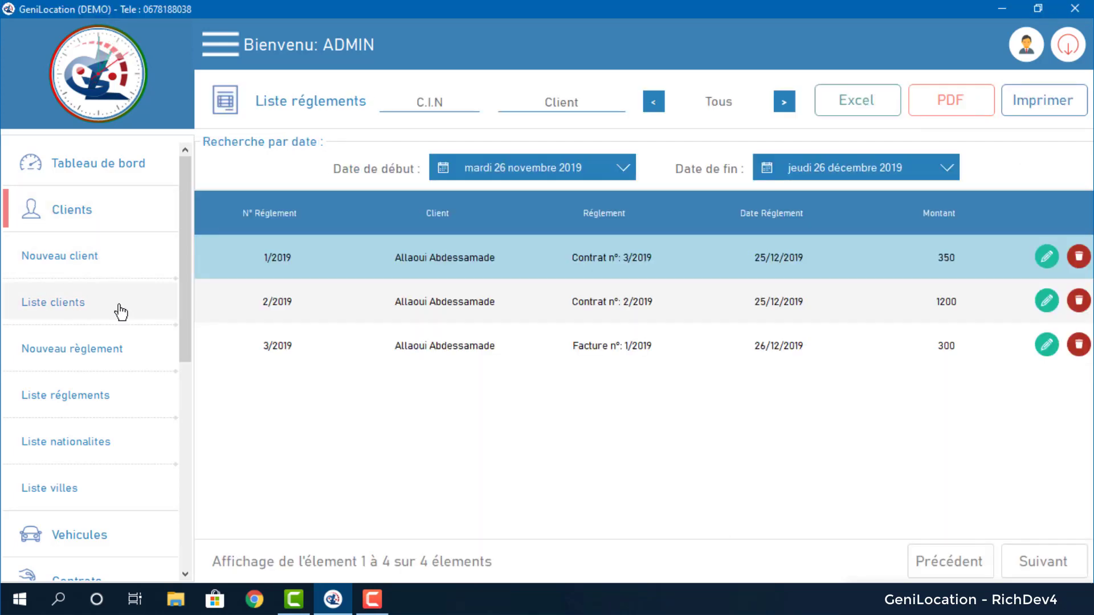
{"action": "left_click", "coordinate": [117, 306]}
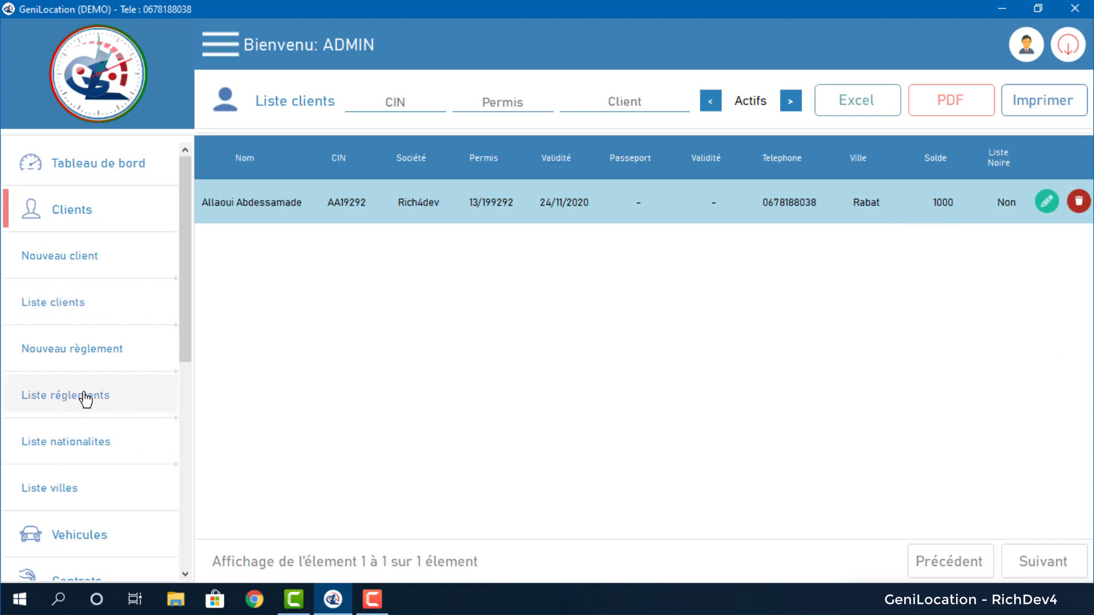
Start a new payment settling an accident and pick the accident on contract 3/2019.
{"action": "left_click", "coordinate": [89, 362]}
{"action": "left_click", "coordinate": [598, 231]}
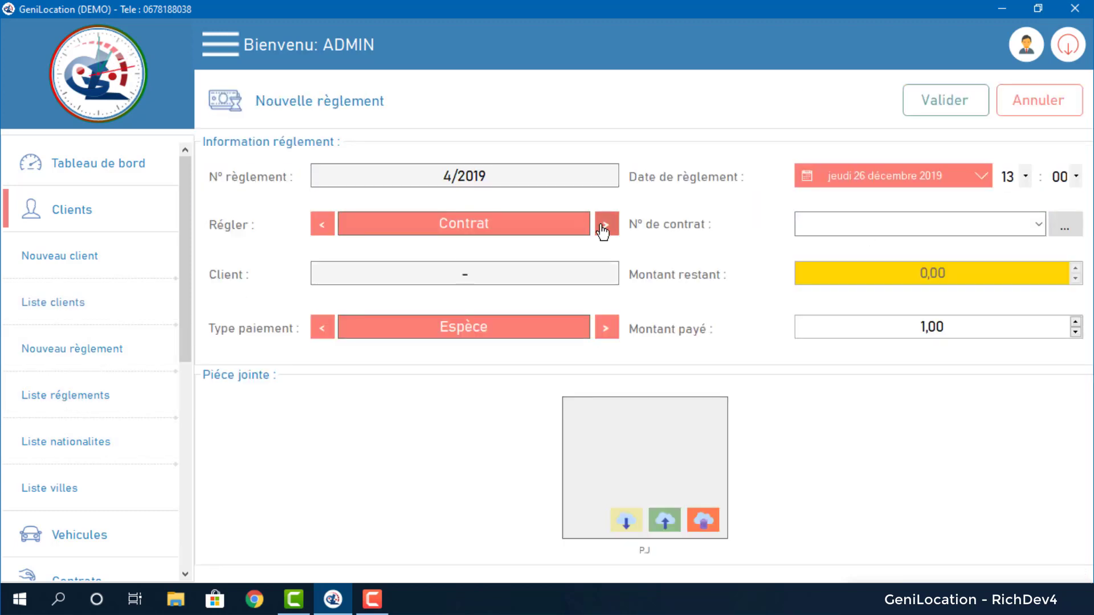
{"action": "left_click", "coordinate": [1043, 220]}
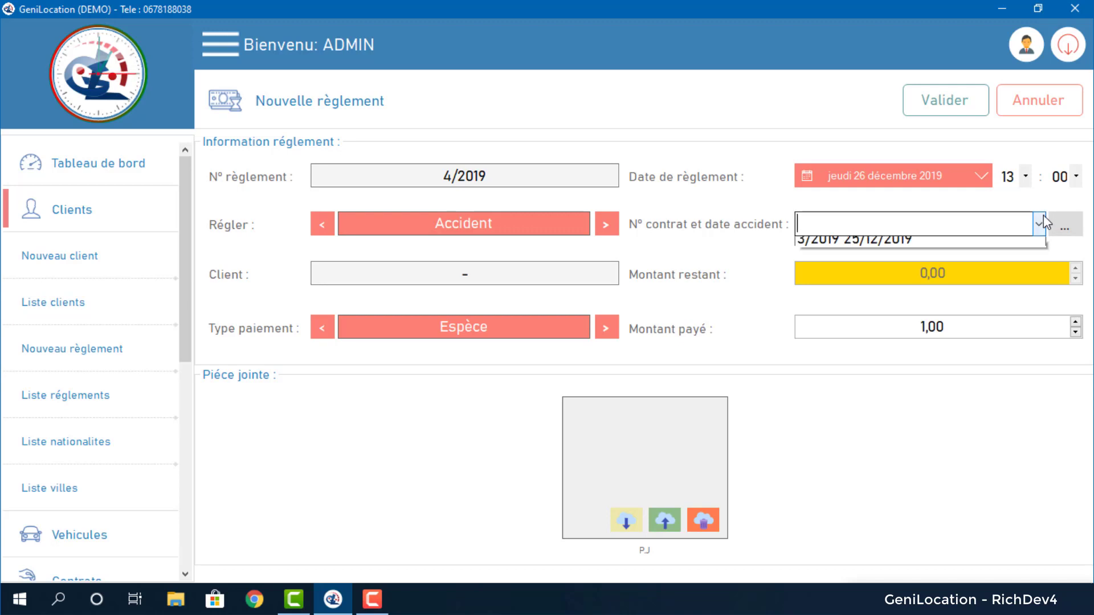
{"action": "left_click", "coordinate": [1003, 216]}
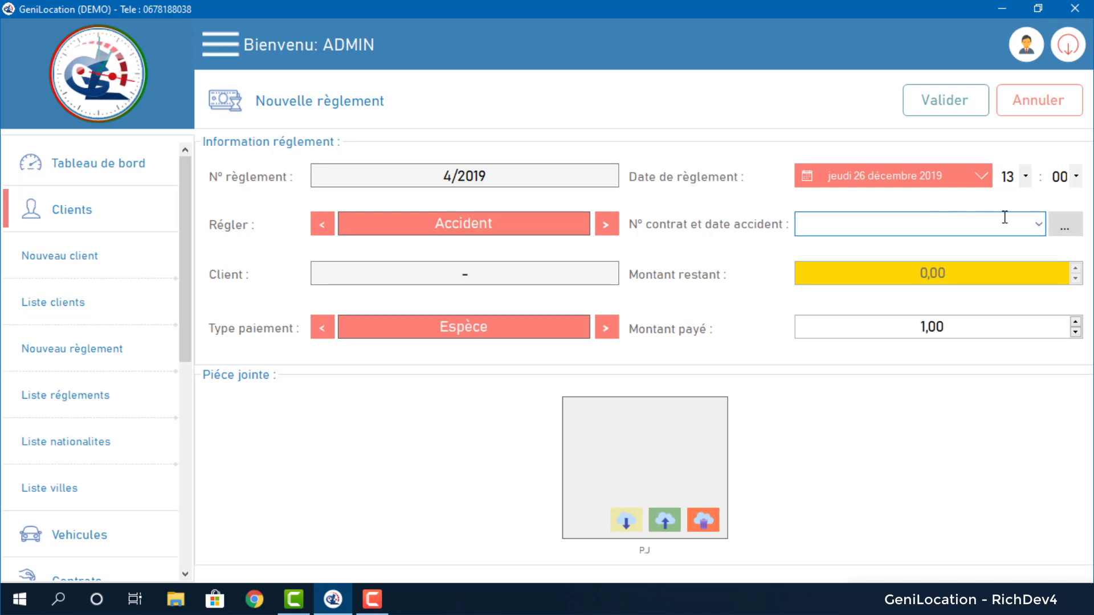
{"action": "left_click", "coordinate": [1061, 227]}
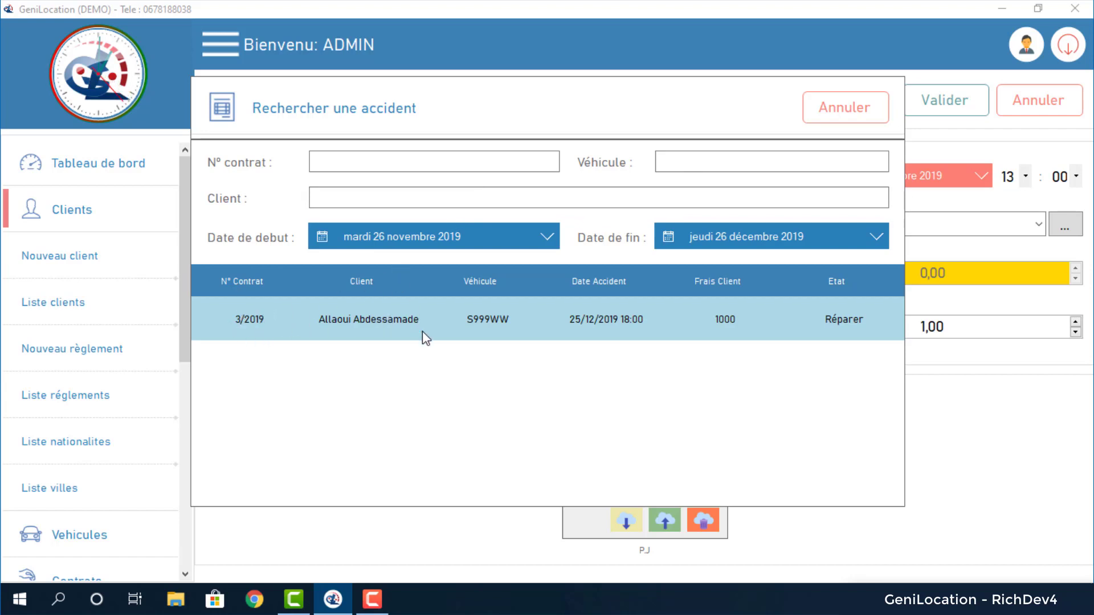
{"action": "double_click", "coordinate": [795, 319]}
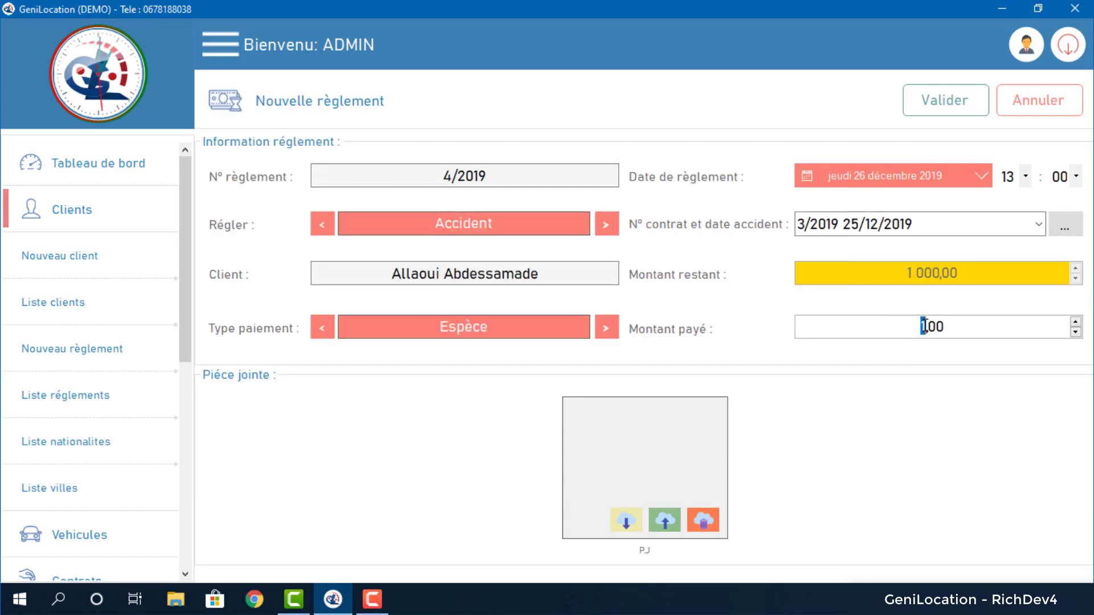
Pay 1000 toward the accident, confirm it, and check the client balance now reads 1500.
{"action": "type", "text": "1000"}
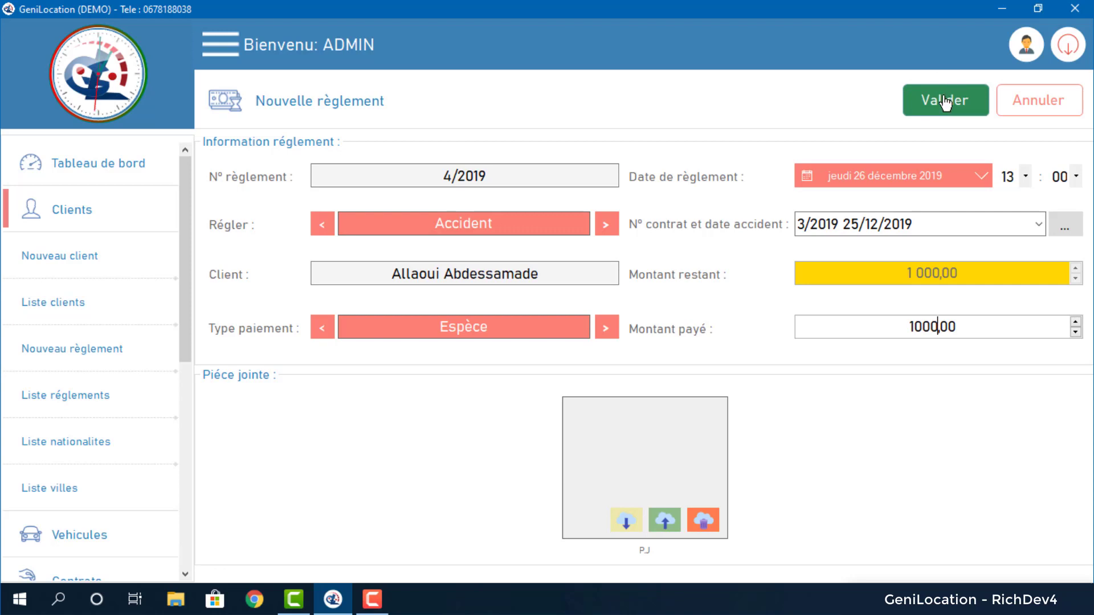
{"action": "left_click", "coordinate": [944, 103]}
{"action": "left_click", "coordinate": [544, 357]}
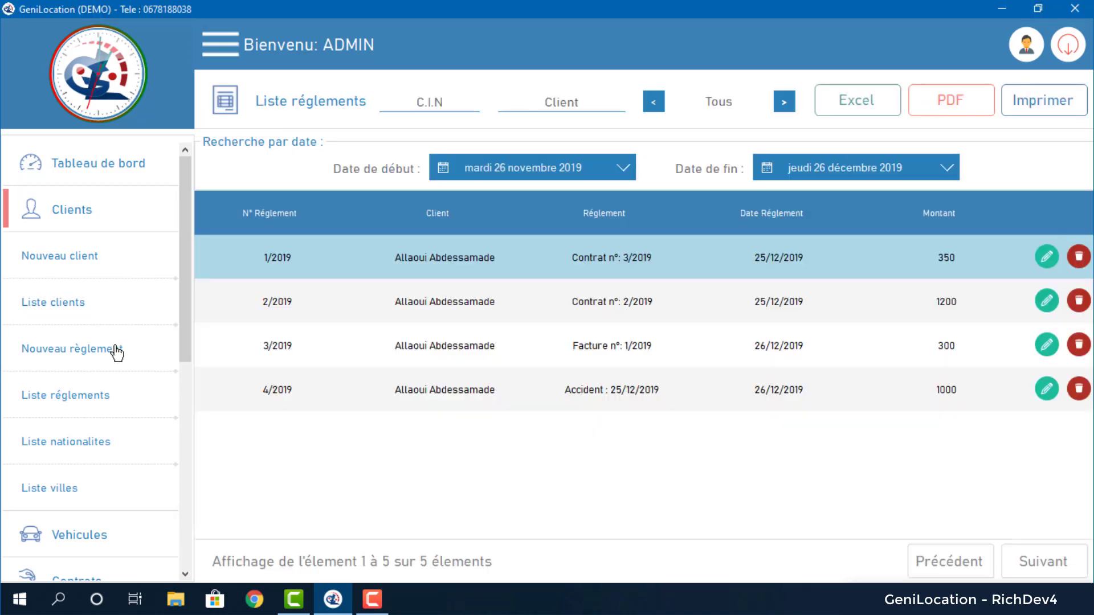
{"action": "left_click", "coordinate": [76, 311]}
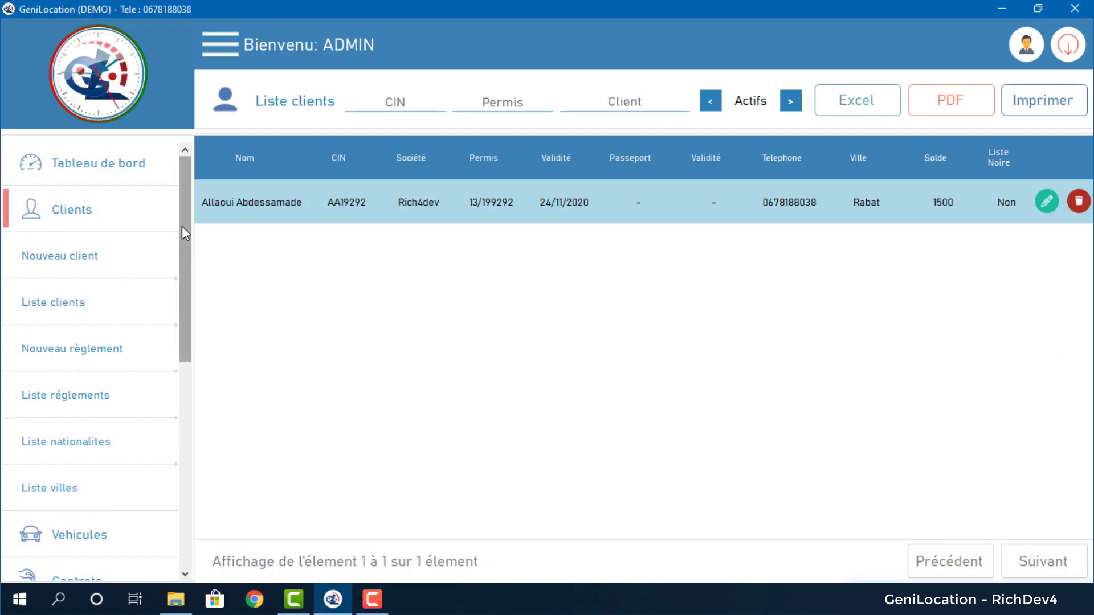
{"action": "left_click_drag", "start_coordinate": [182, 228], "coordinate": [195, 505]}
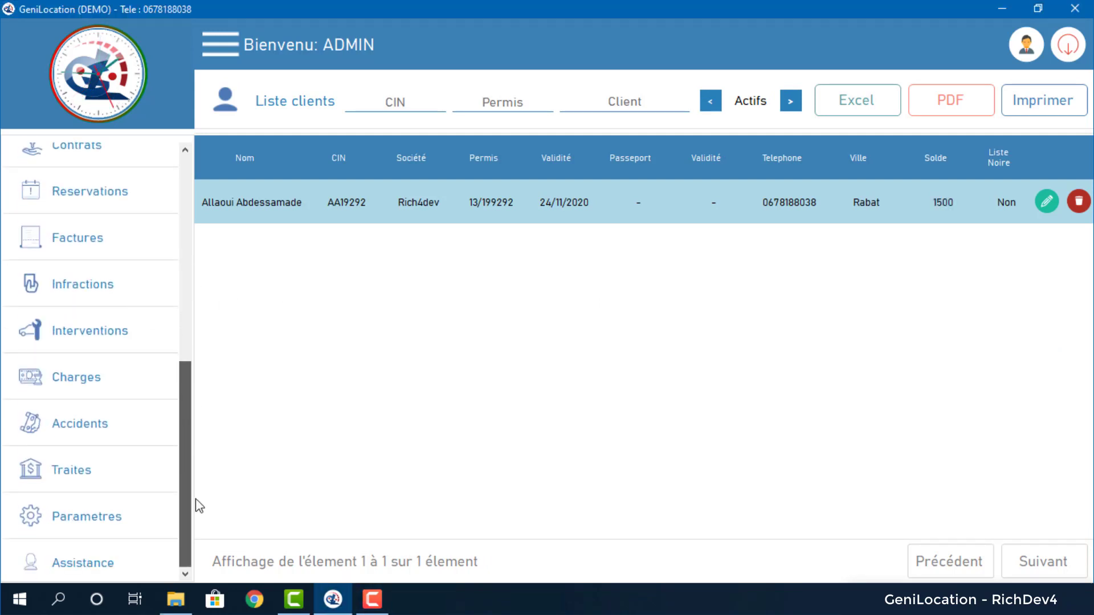
Show the vehicle traites list starting from Août 2019.
{"action": "left_click", "coordinate": [110, 481]}
{"action": "left_click", "coordinate": [79, 475]}
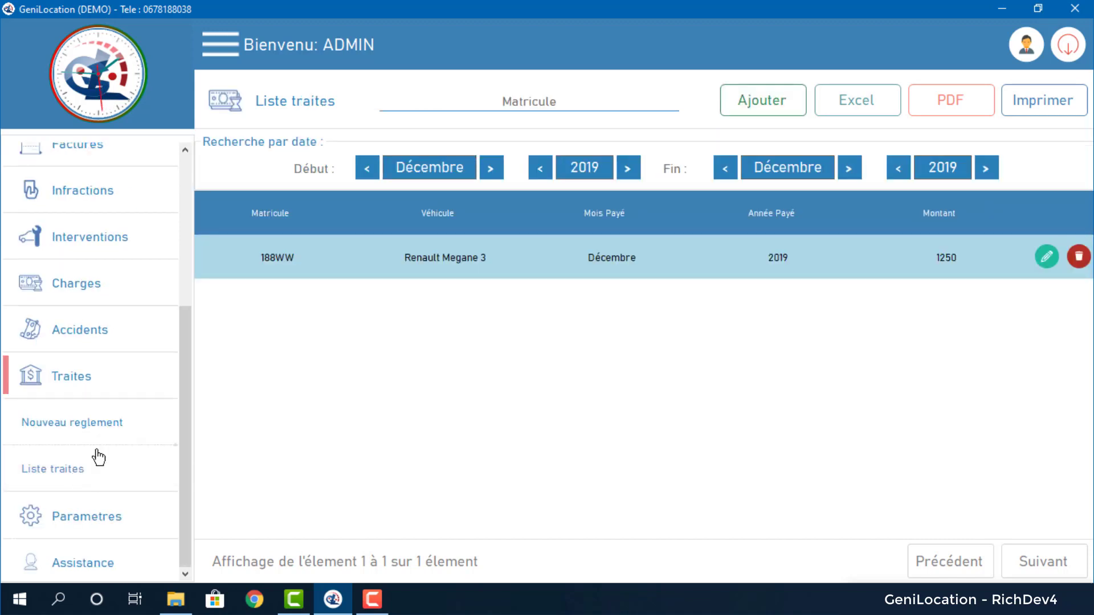
{"action": "left_click", "coordinate": [367, 168]}
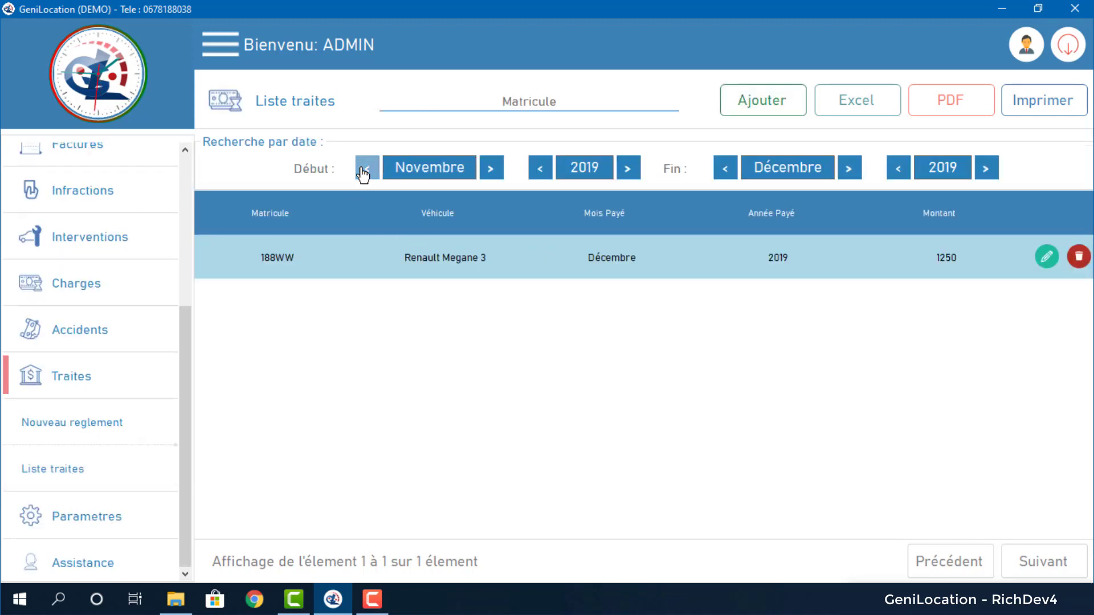
{"action": "left_click", "coordinate": [366, 168]}
{"action": "left_click", "coordinate": [366, 168]}
{"action": "left_click", "coordinate": [367, 168]}
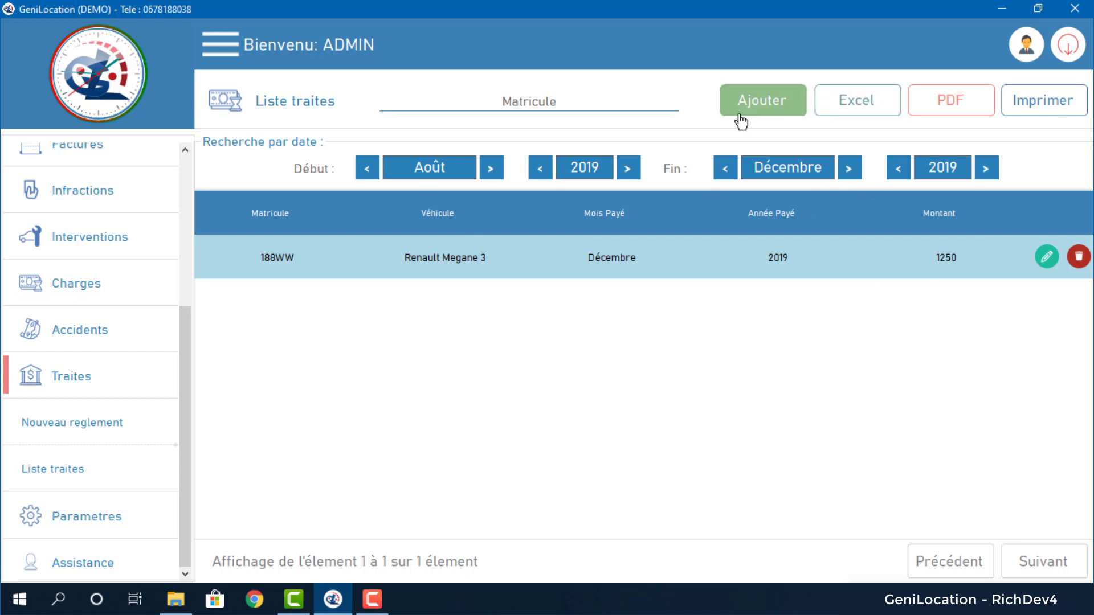
Try a 1 250,00 traite for vehicle 188WW, cancel it, then show the database backup and import options.
{"action": "left_click", "coordinate": [756, 113]}
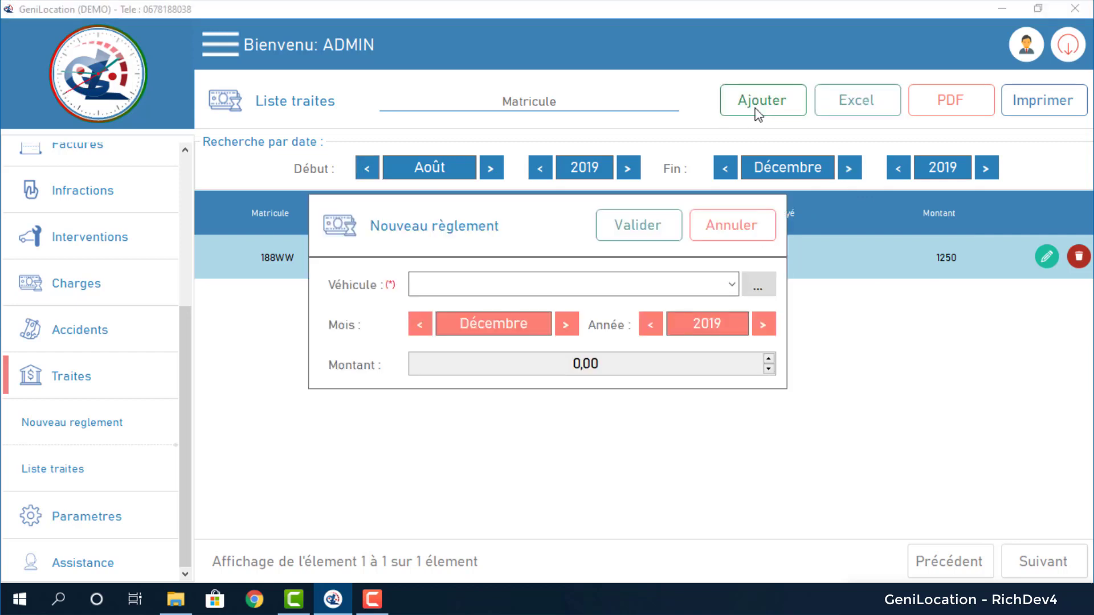
{"action": "left_click", "coordinate": [731, 284]}
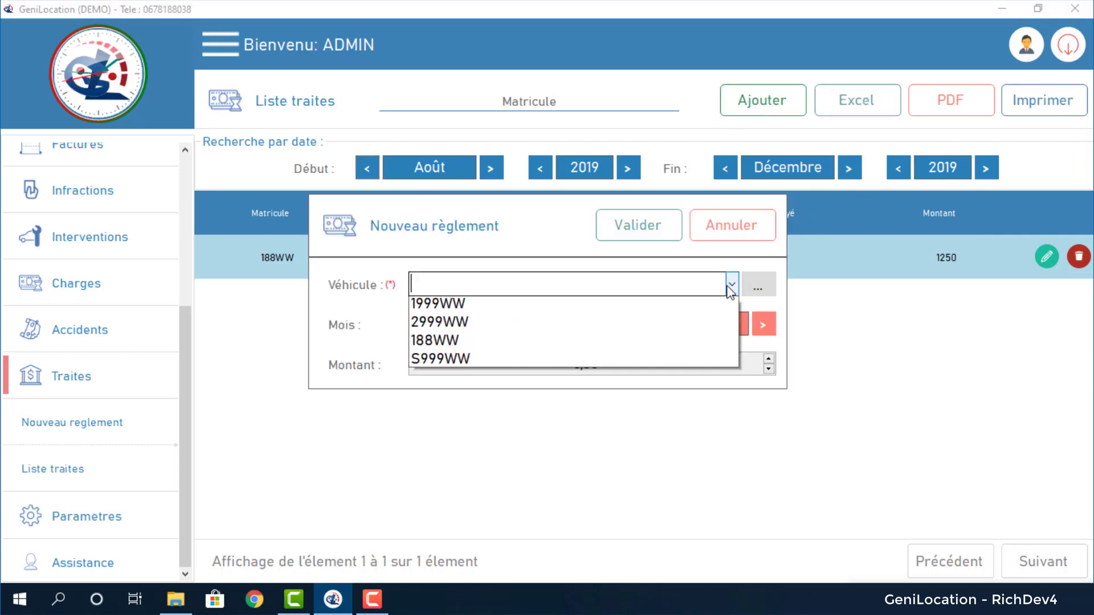
{"action": "left_click", "coordinate": [476, 344]}
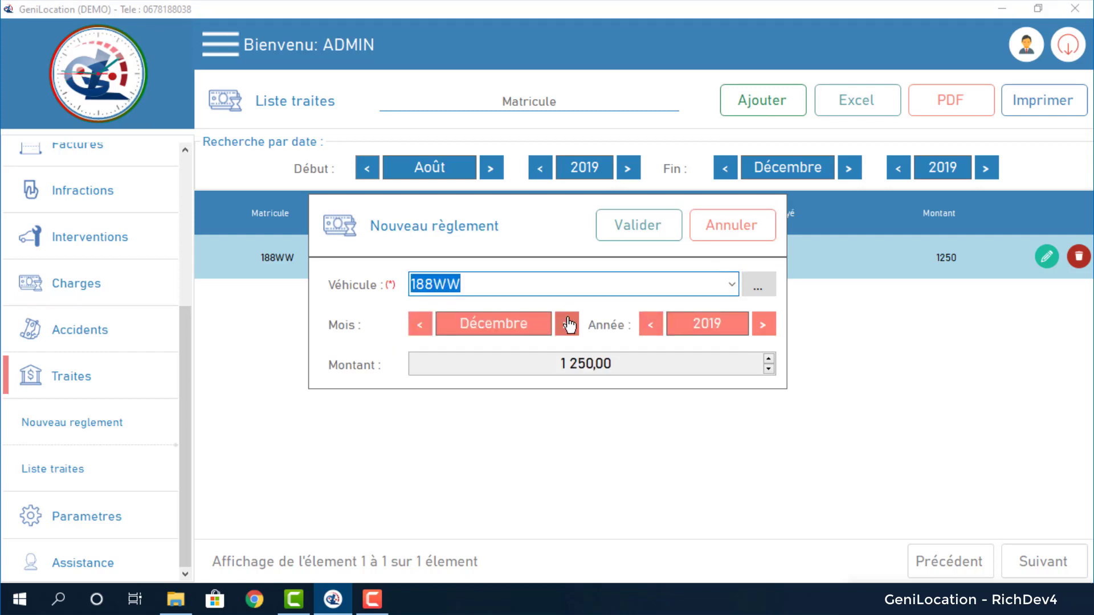
{"action": "left_click_drag", "start_coordinate": [559, 364], "coordinate": [633, 362]}
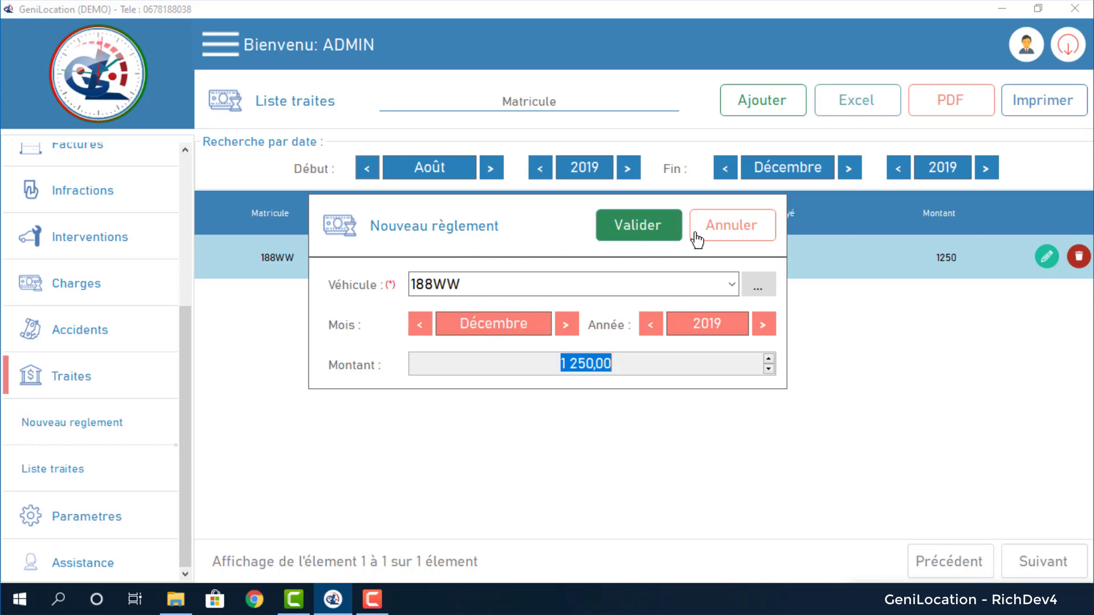
{"action": "left_click", "coordinate": [726, 233]}
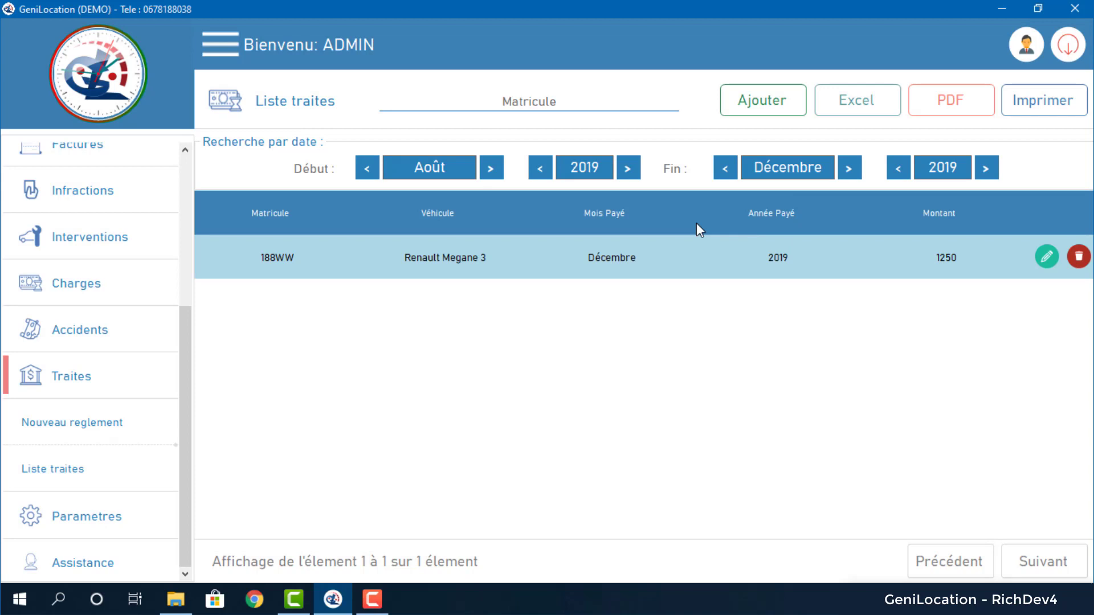
{"action": "left_click", "coordinate": [110, 516]}
{"action": "left_click", "coordinate": [101, 519]}
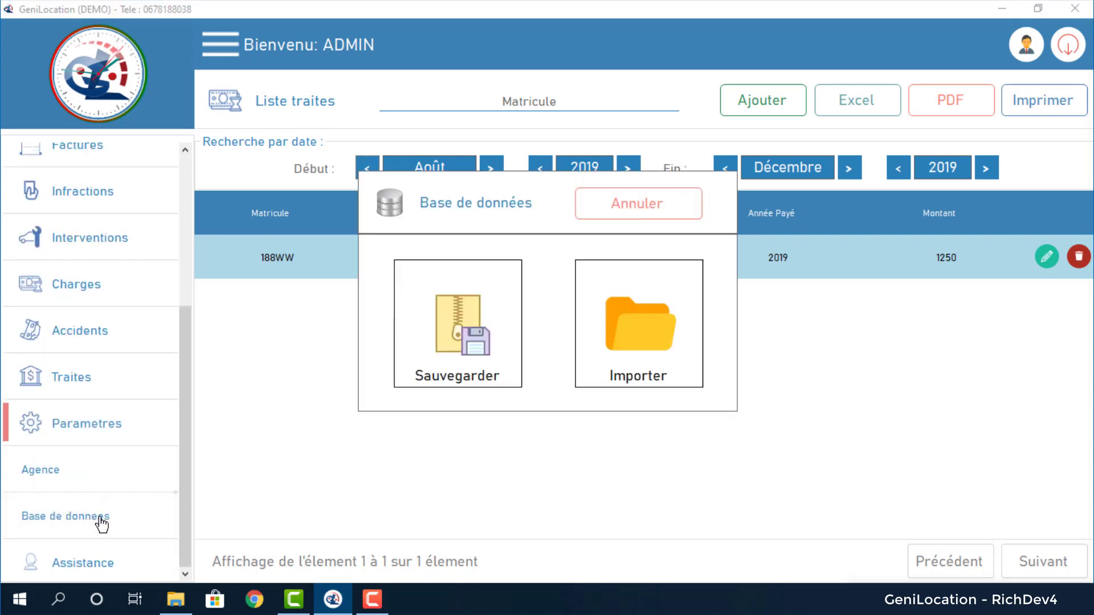
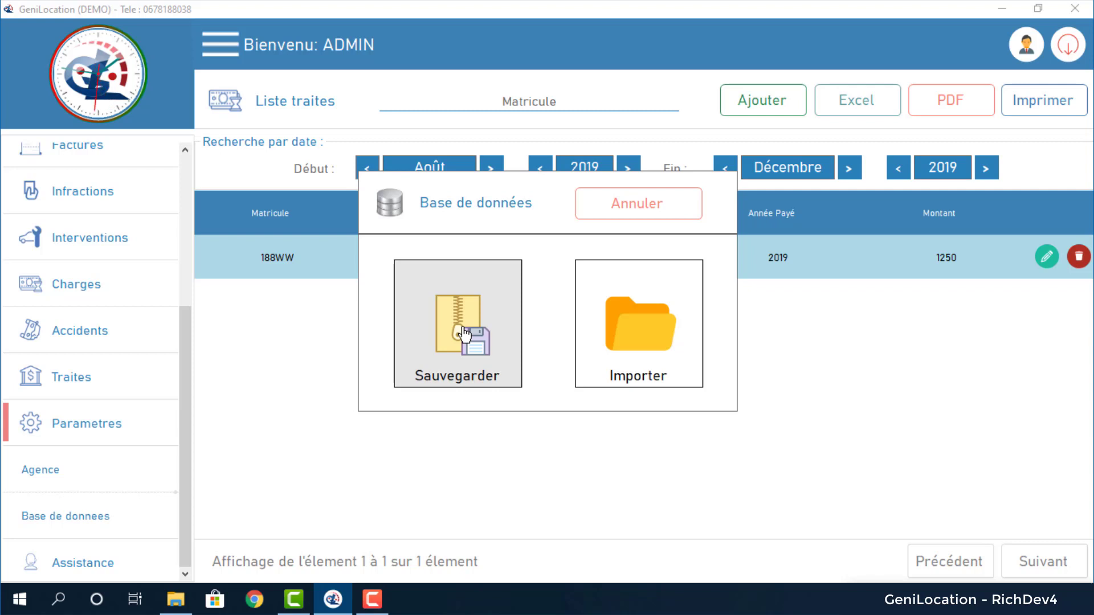
{"action": "left_click", "coordinate": [464, 333]}
{"action": "left_click", "coordinate": [438, 288]}
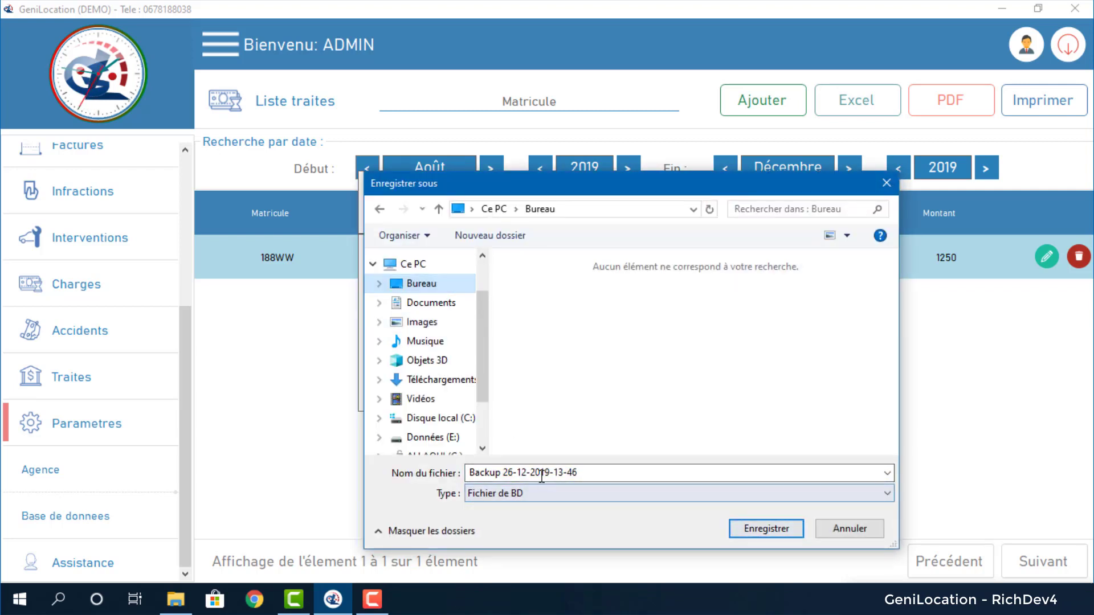
{"action": "left_click", "coordinate": [501, 472]}
{"action": "left_click", "coordinate": [527, 470]}
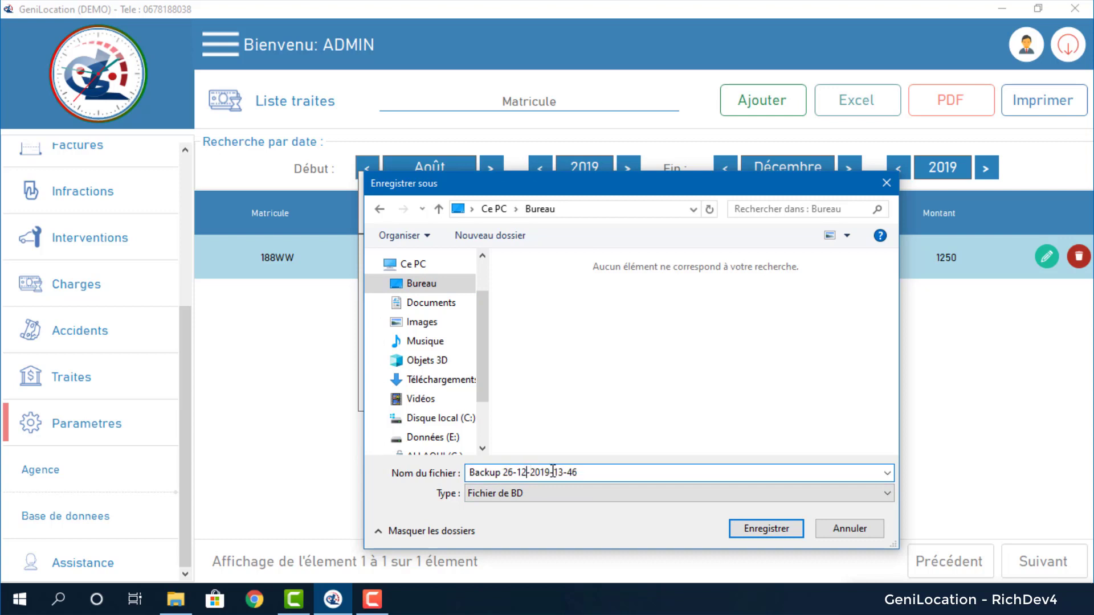
{"action": "left_click_drag", "start_coordinate": [553, 472], "coordinate": [589, 473]}
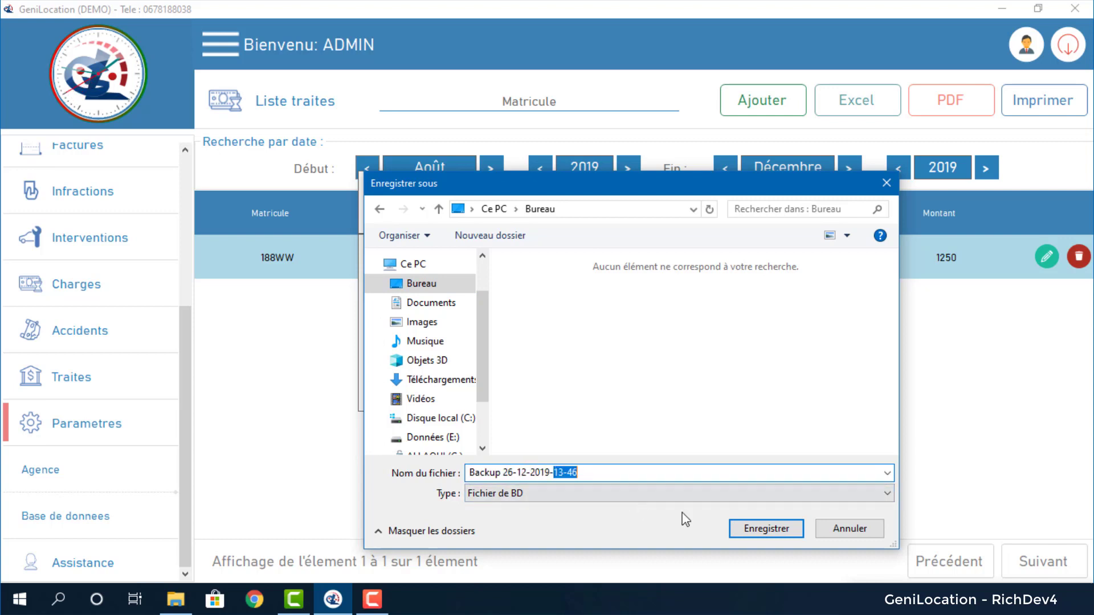
{"action": "left_click", "coordinate": [636, 471]}
{"action": "left_click", "coordinate": [746, 530]}
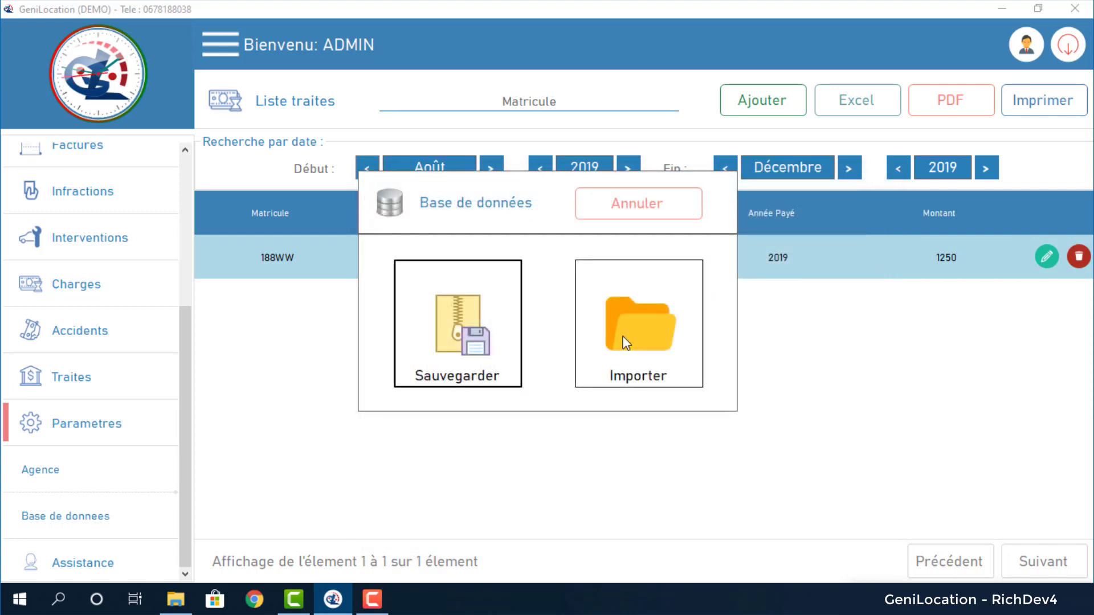
{"action": "left_click", "coordinate": [641, 357]}
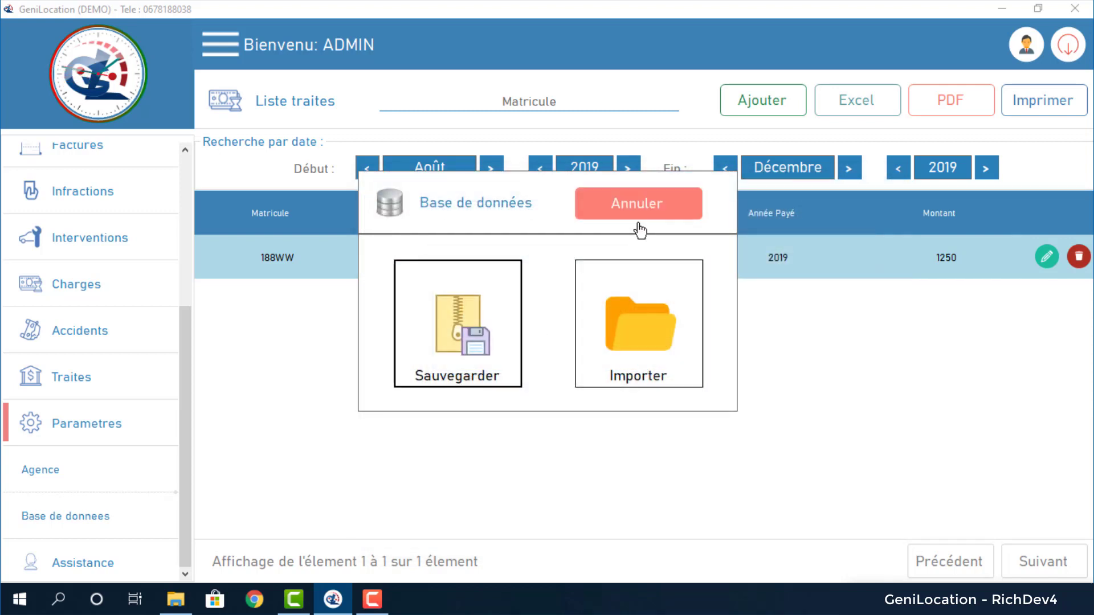
{"action": "left_click", "coordinate": [663, 208]}
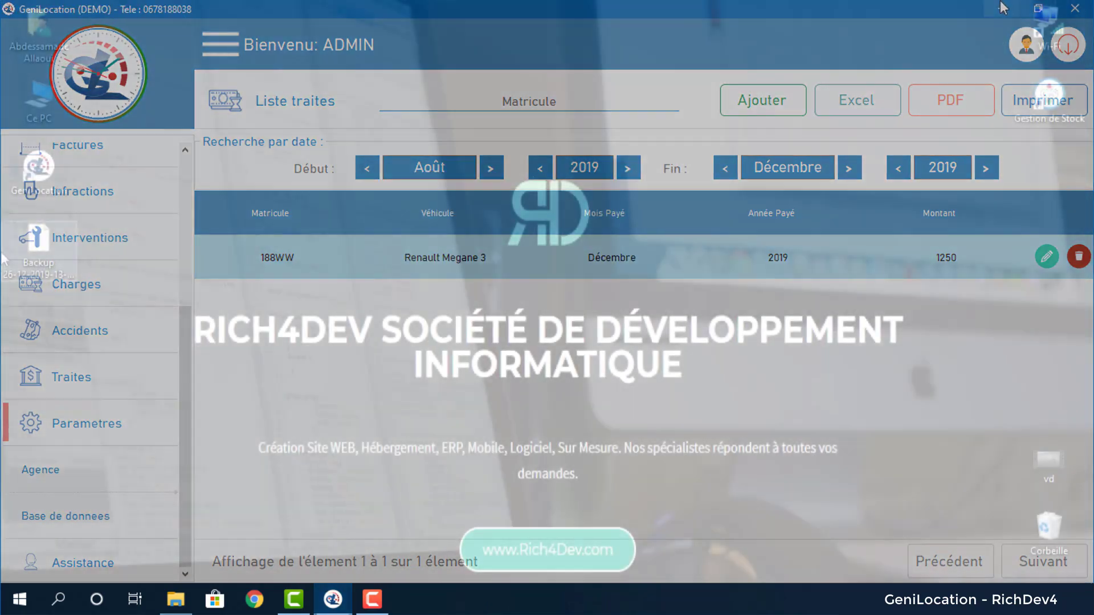
Move the backup file icon to the desktop's top-left corner and return to GeniLocation.
{"action": "left_click_drag", "start_coordinate": [409, 151], "coordinate": [448, 160]}
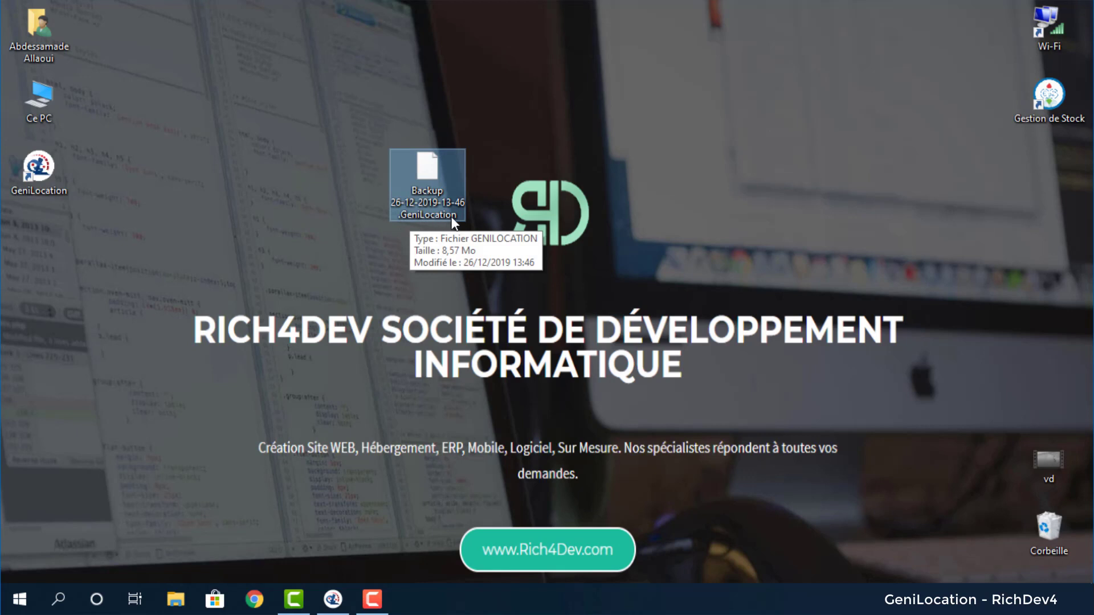
{"action": "left_click_drag", "start_coordinate": [435, 170], "coordinate": [304, 102]}
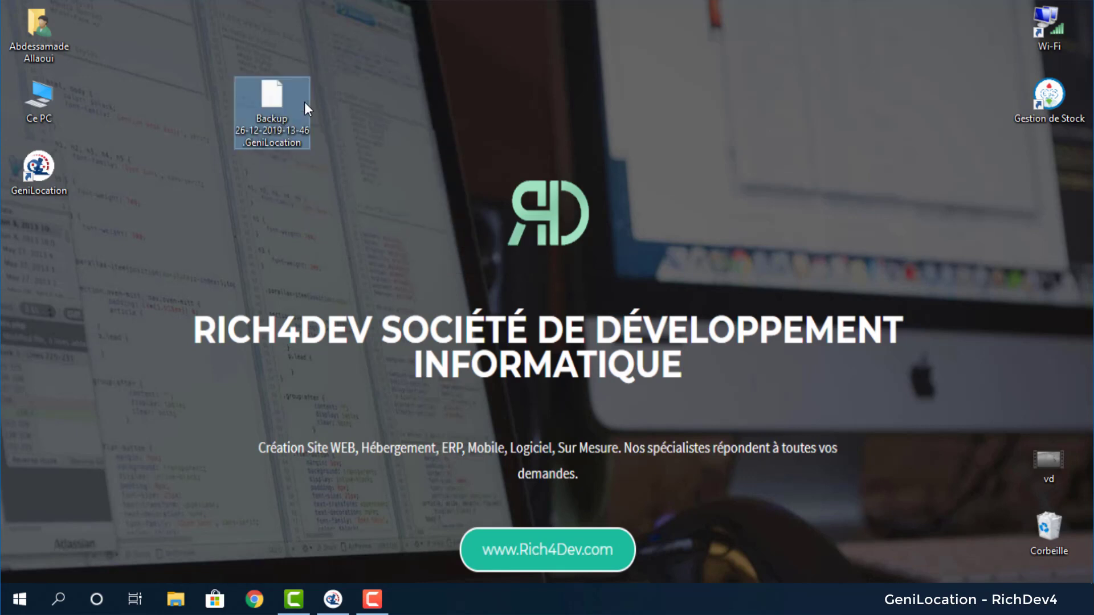
{"action": "left_click", "coordinate": [327, 409]}
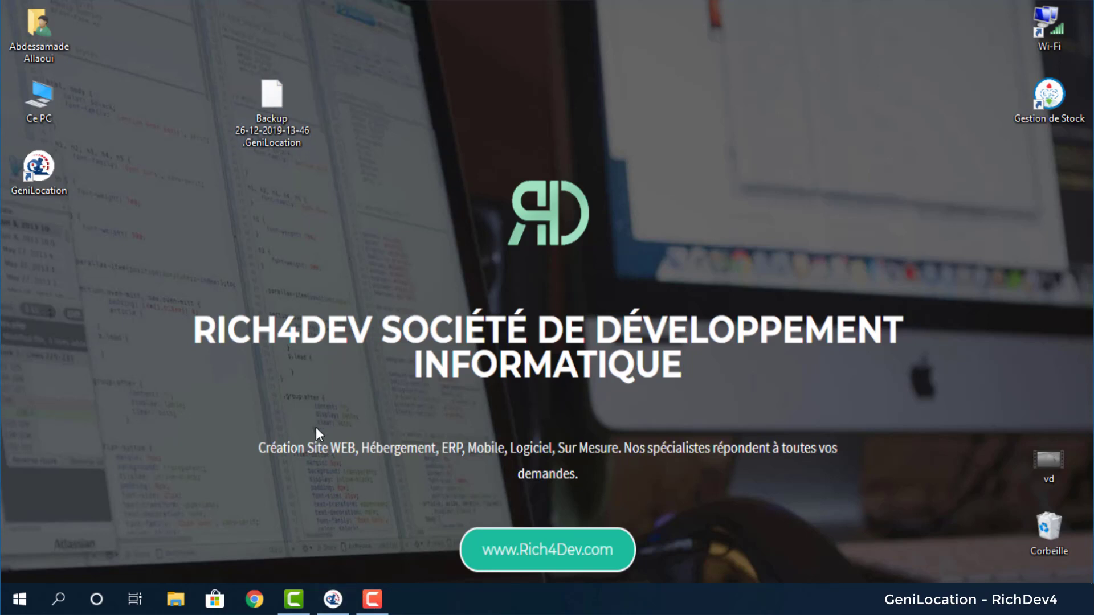
{"action": "scroll", "coordinate": [97, 362], "scroll_direction": "up", "scroll_amount": 5}
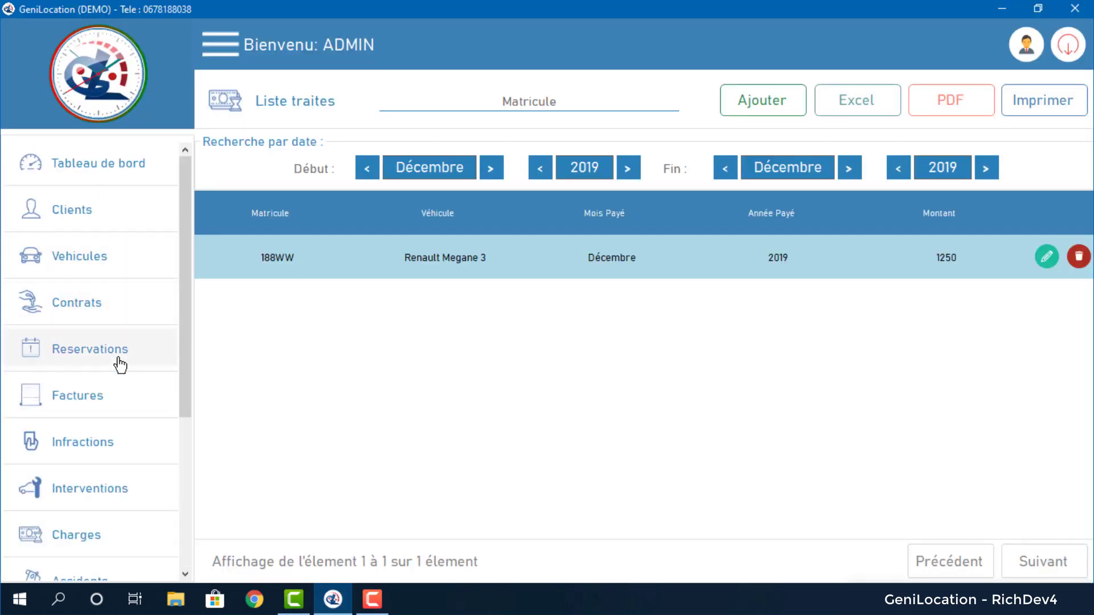
{"action": "left_click", "coordinate": [122, 447]}
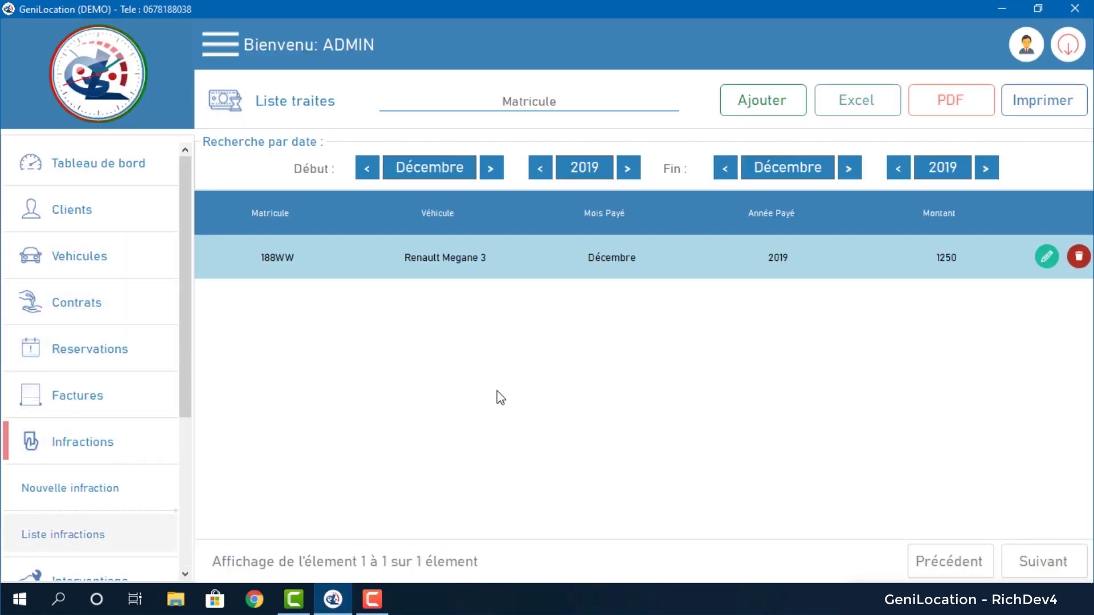
{"action": "left_click", "coordinate": [1078, 256]}
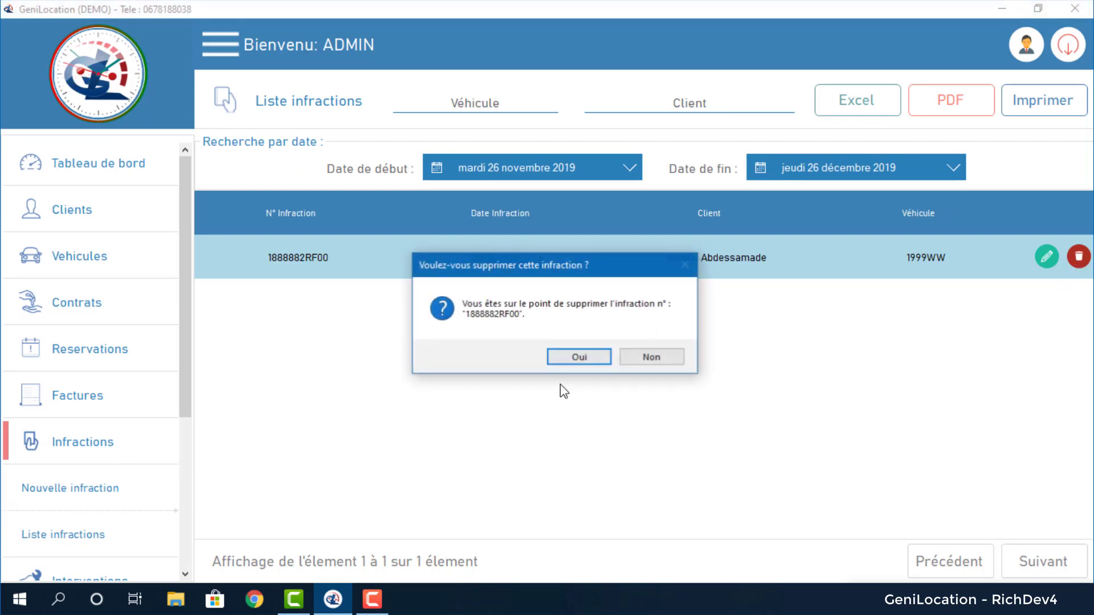
{"action": "left_click", "coordinate": [559, 359]}
{"action": "scroll", "coordinate": [90, 465], "scroll_direction": "down", "scroll_amount": 4}
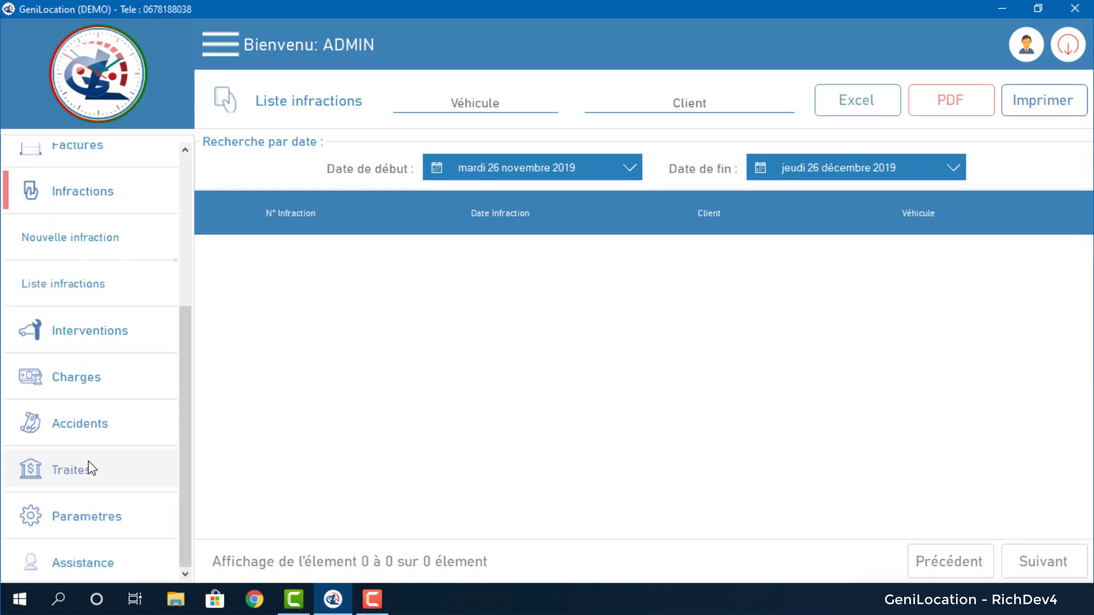
Delete the 188WW Renault Megane 3 traite from the traites list.
{"action": "left_click", "coordinate": [110, 470]}
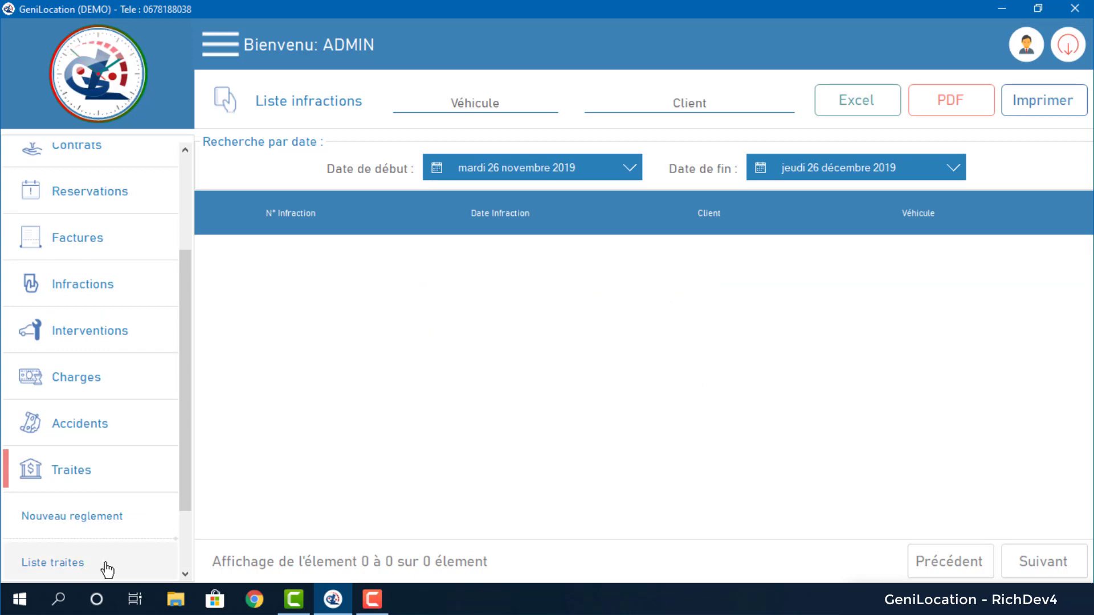
{"action": "left_click", "coordinate": [107, 564]}
{"action": "left_click", "coordinate": [1078, 257]}
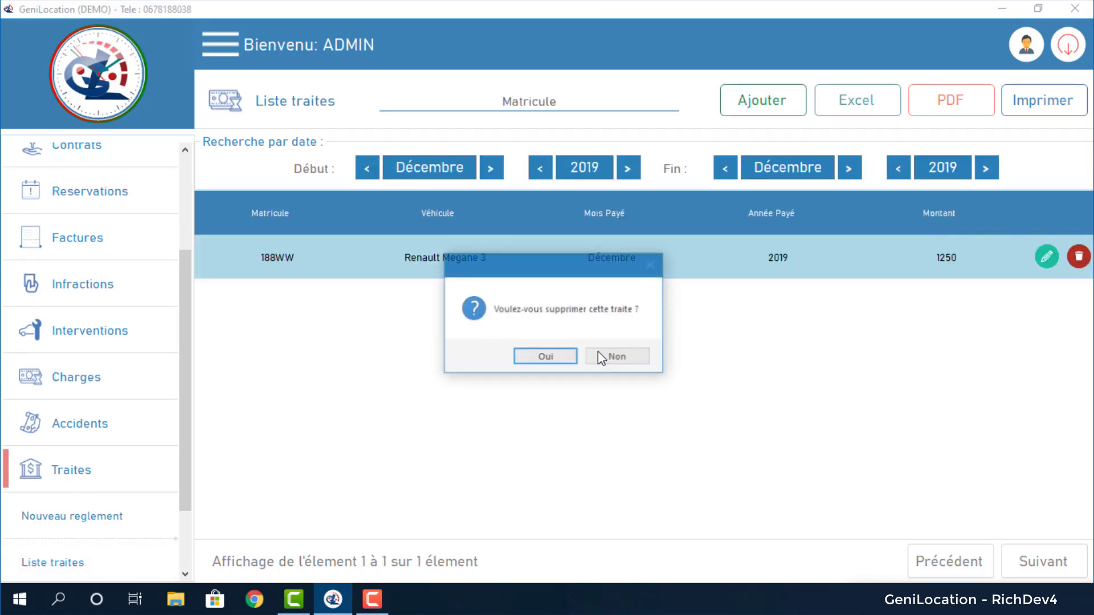
{"action": "left_click", "coordinate": [568, 358]}
{"action": "left_click", "coordinate": [67, 432]}
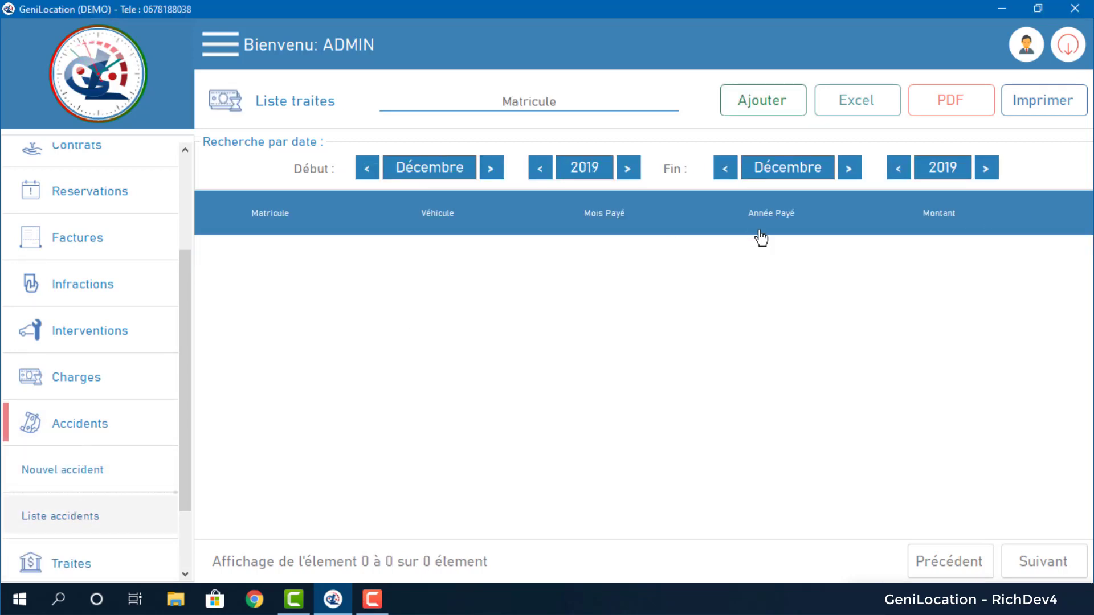
Open the charges list and delete the first three charges, including Avance cache voiture 188WW.
{"action": "left_click", "coordinate": [69, 379]}
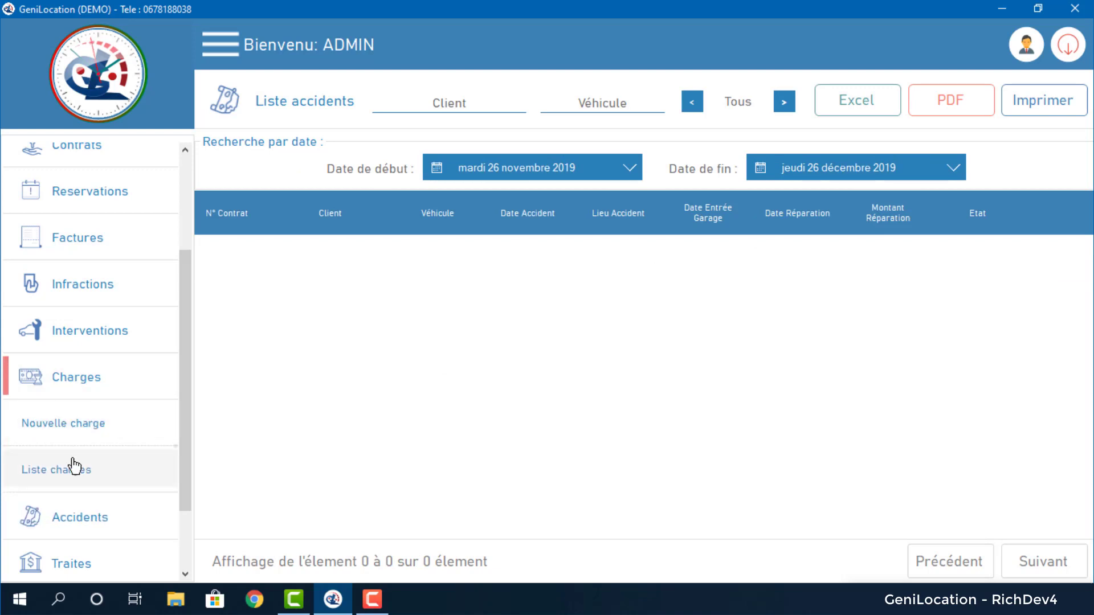
{"action": "left_click", "coordinate": [72, 466]}
{"action": "left_click", "coordinate": [1078, 257]}
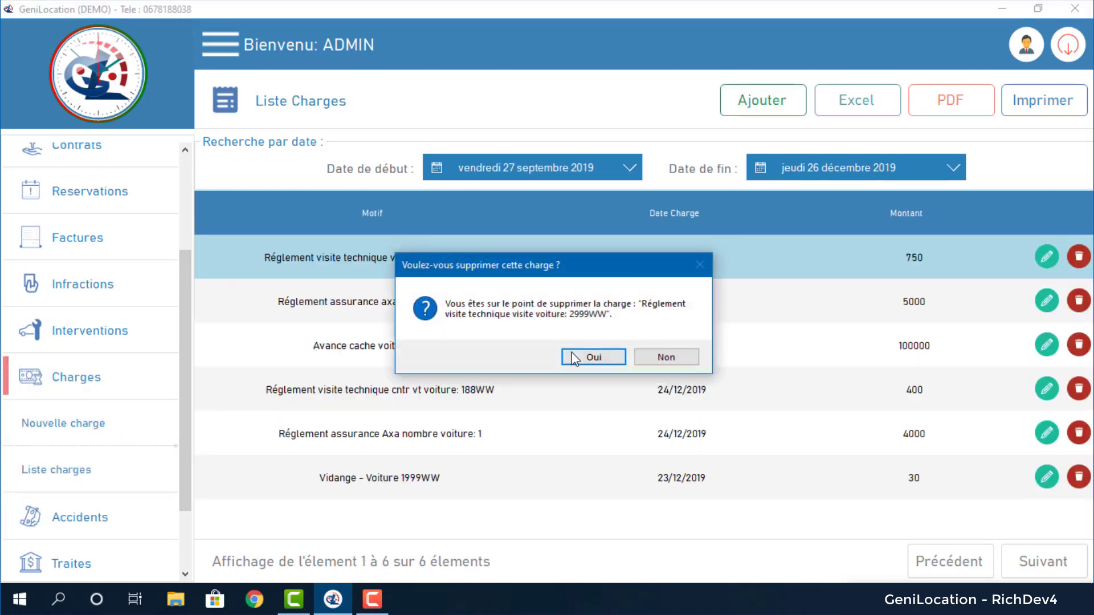
{"action": "left_click", "coordinate": [575, 358]}
{"action": "left_click", "coordinate": [1079, 256]}
{"action": "left_click", "coordinate": [579, 357]}
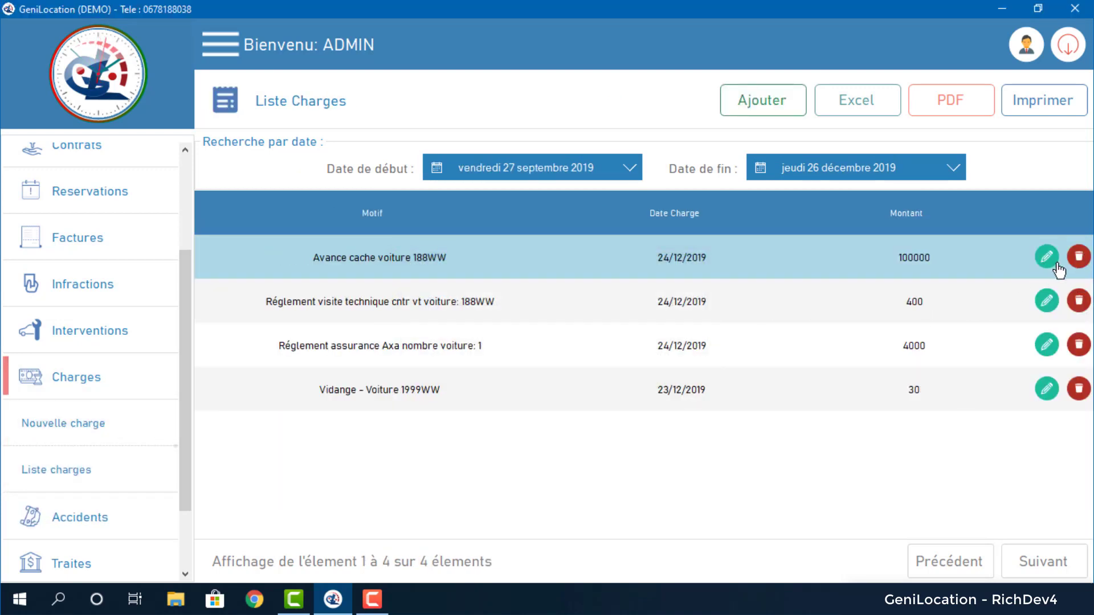
{"action": "left_click", "coordinate": [1079, 256]}
{"action": "left_click", "coordinate": [592, 356]}
{"action": "left_click", "coordinate": [1078, 256]}
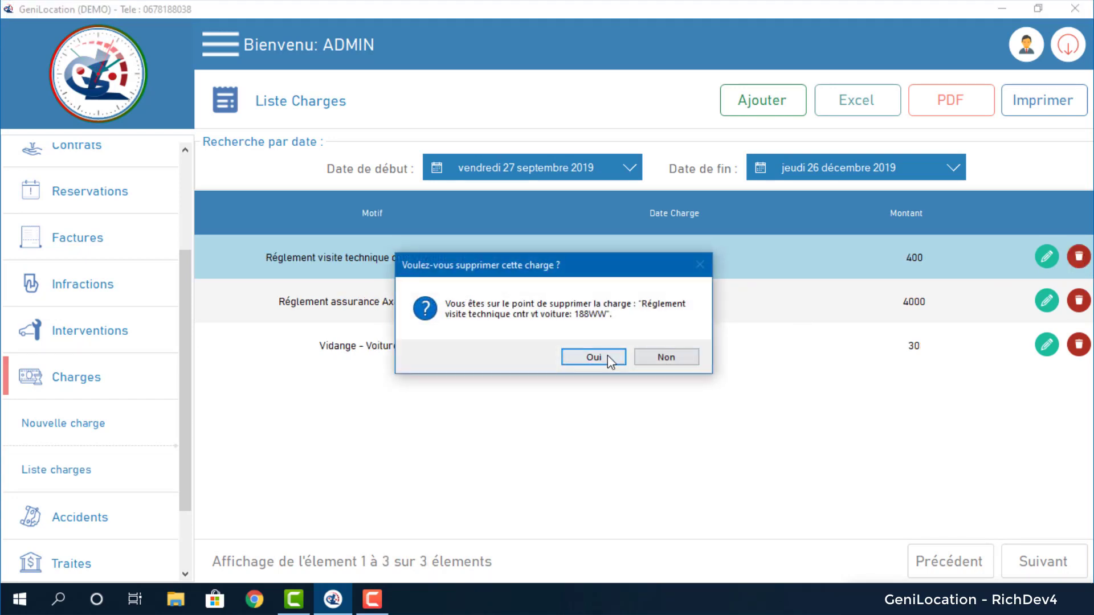
{"action": "left_click", "coordinate": [593, 357]}
{"action": "left_click", "coordinate": [1079, 256]}
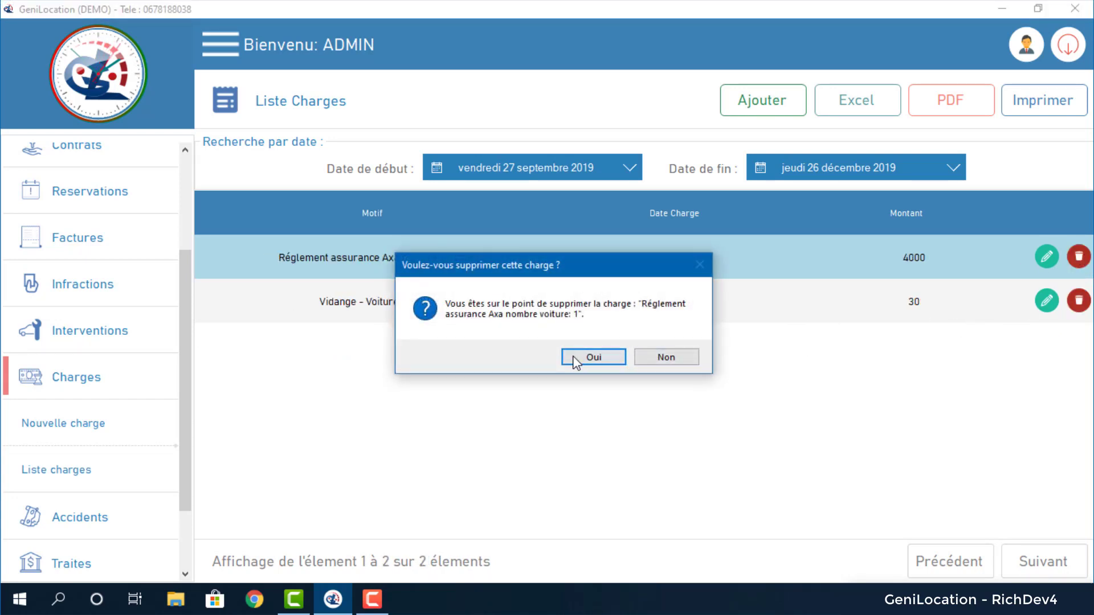
{"action": "left_click", "coordinate": [574, 358]}
{"action": "left_click", "coordinate": [1078, 256]}
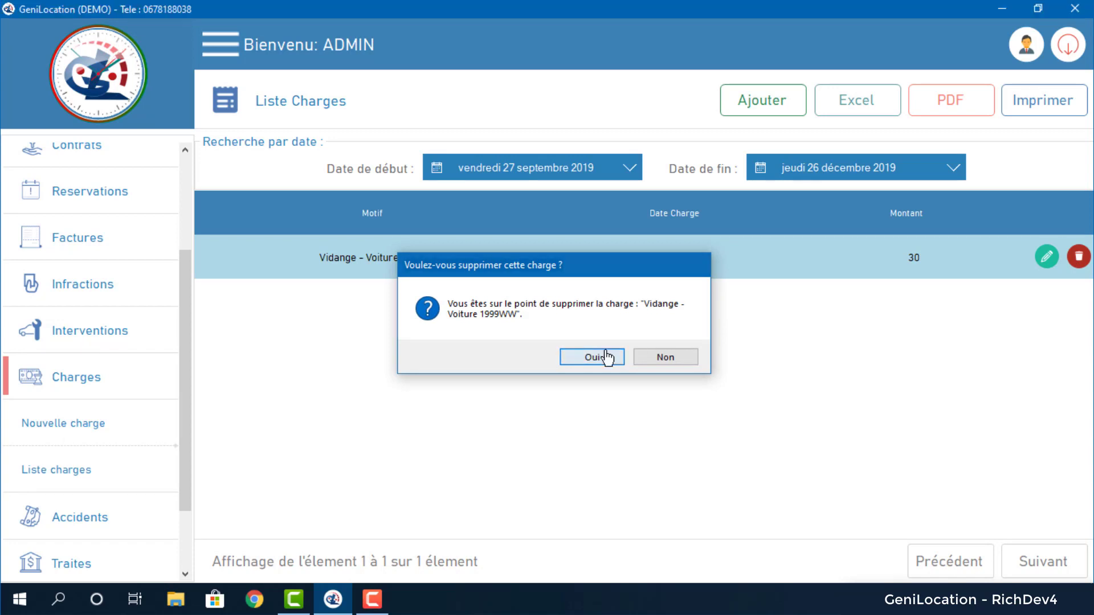
{"action": "left_click", "coordinate": [607, 357]}
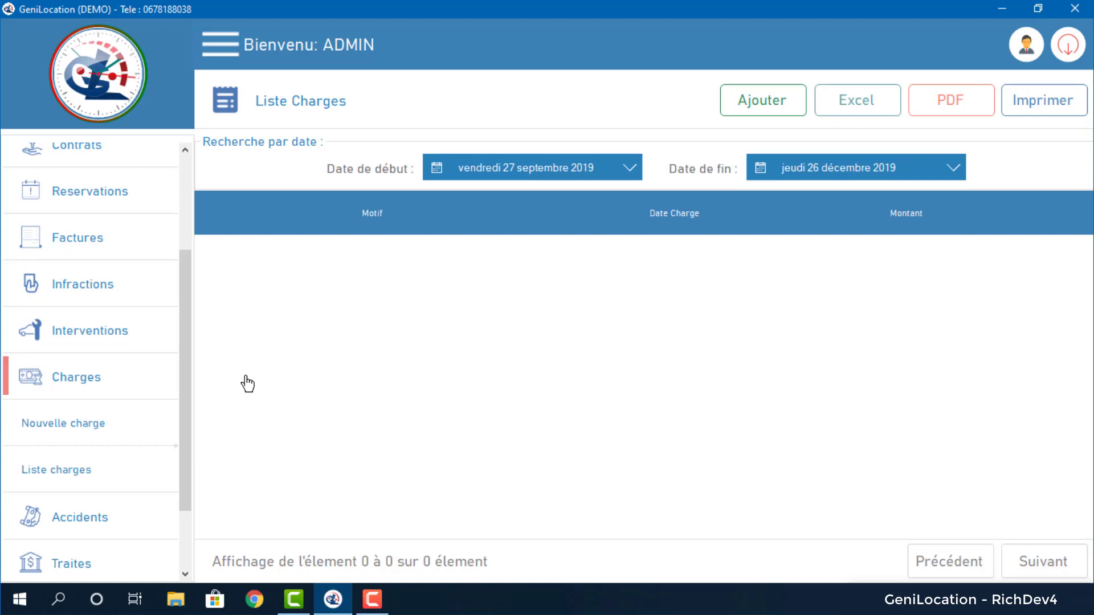
{"action": "scroll", "coordinate": [117, 402], "scroll_direction": "down", "scroll_amount": 2}
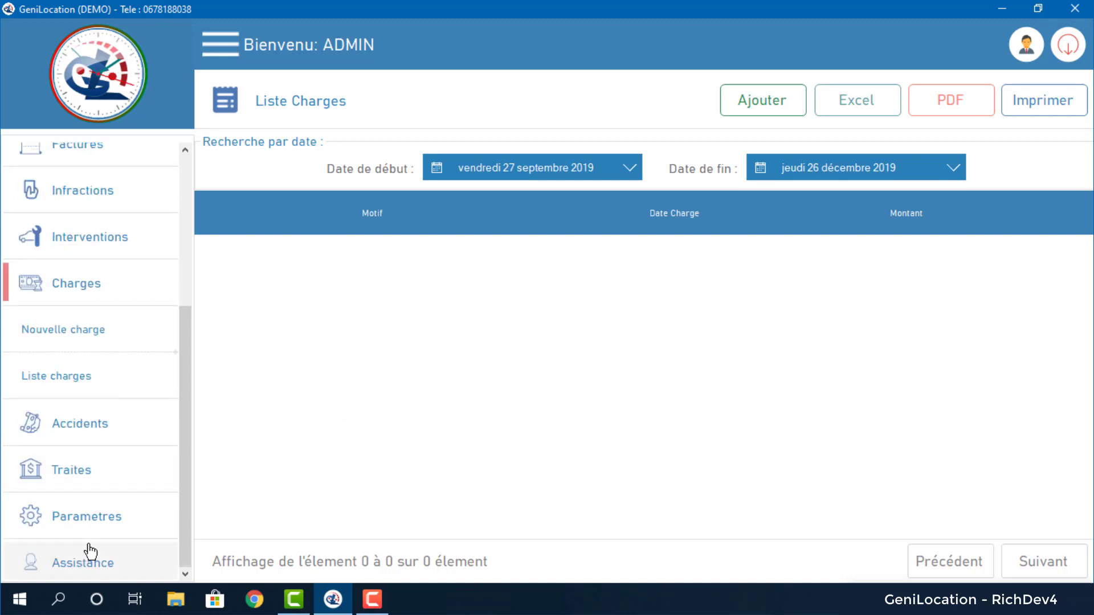
{"action": "left_click", "coordinate": [90, 527]}
{"action": "left_click", "coordinate": [114, 526]}
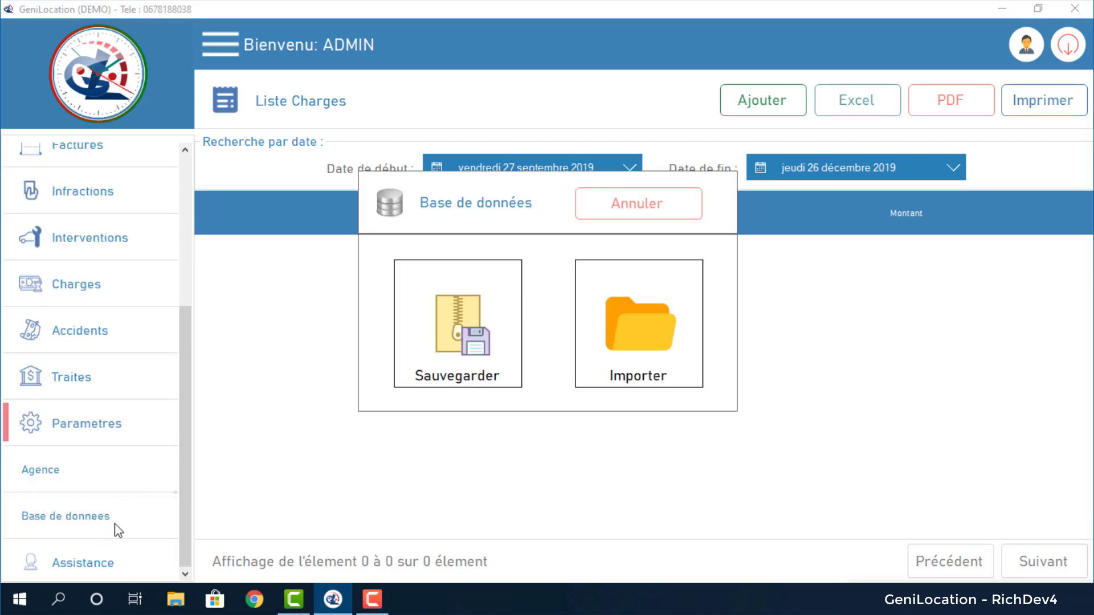
{"action": "left_click", "coordinate": [665, 309]}
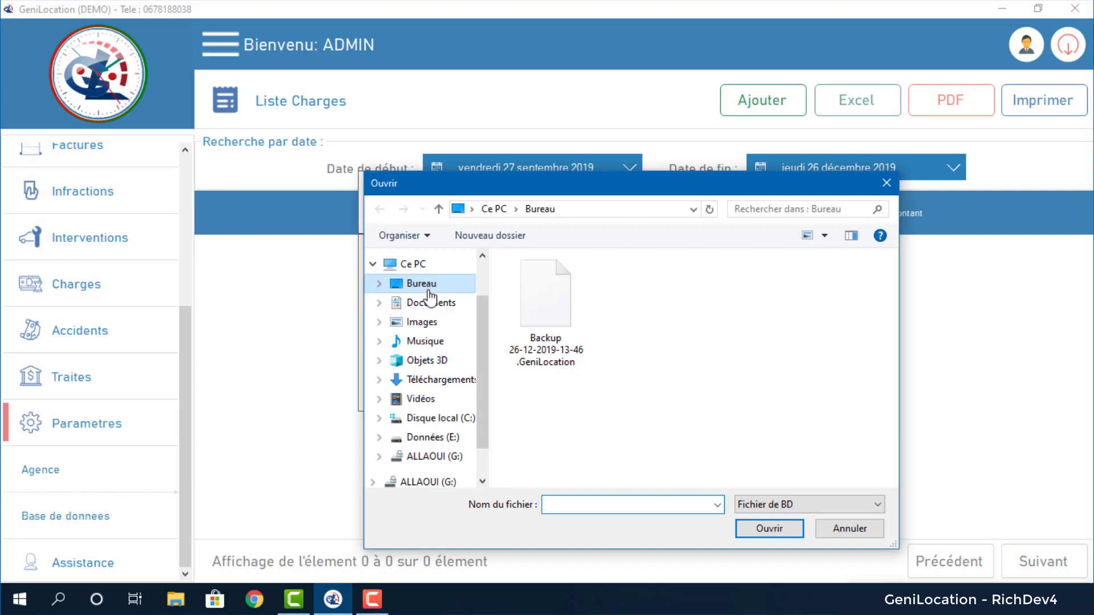
{"action": "left_click", "coordinate": [582, 318]}
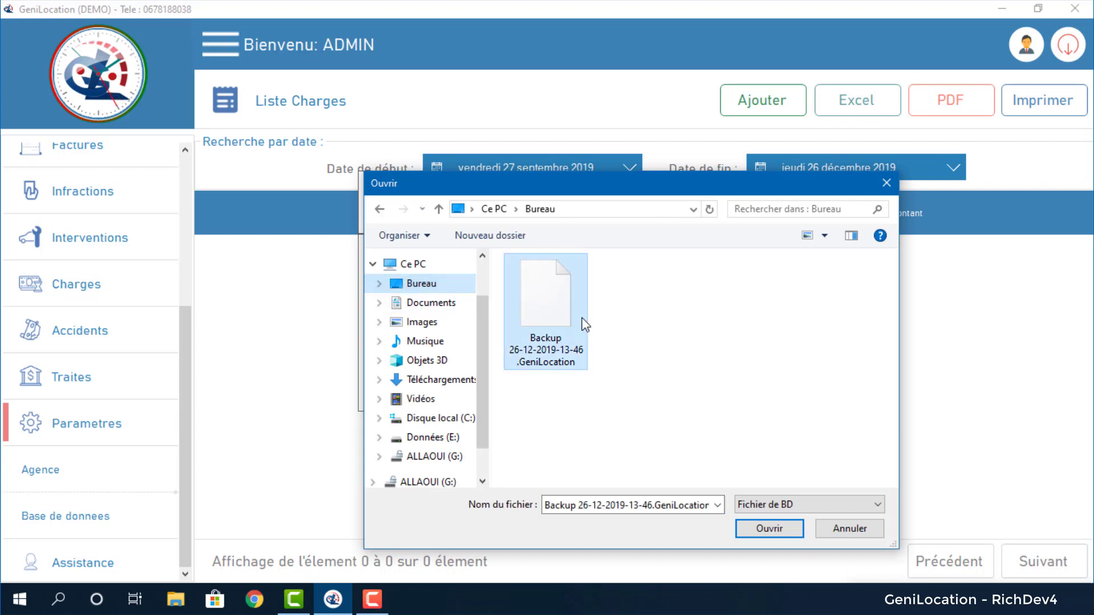
{"action": "double_click", "coordinate": [531, 348]}
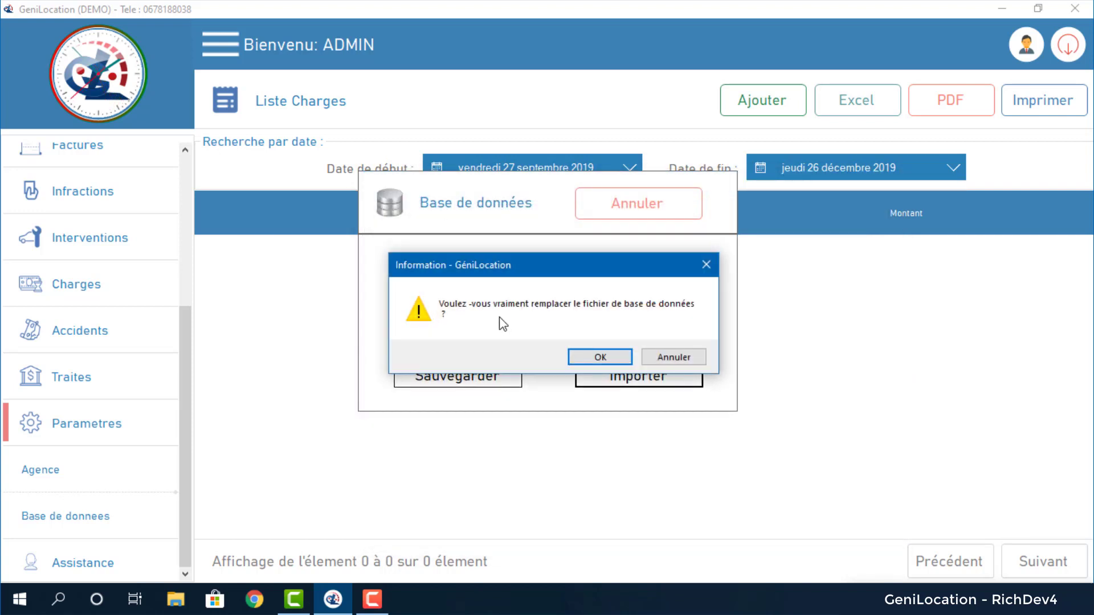
{"action": "left_click", "coordinate": [606, 359]}
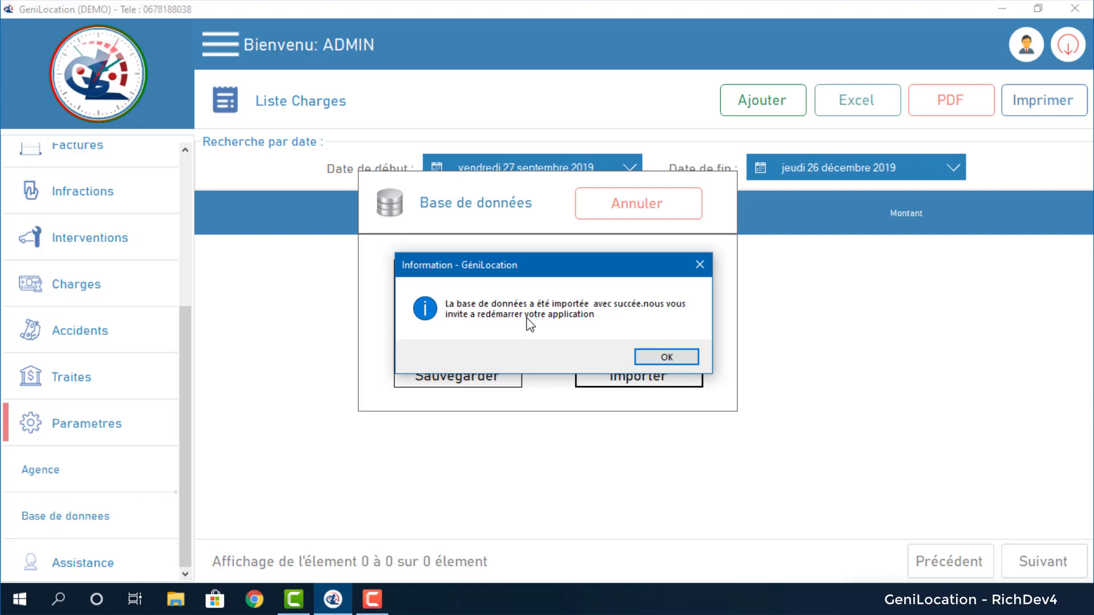
{"action": "left_click", "coordinate": [654, 357]}
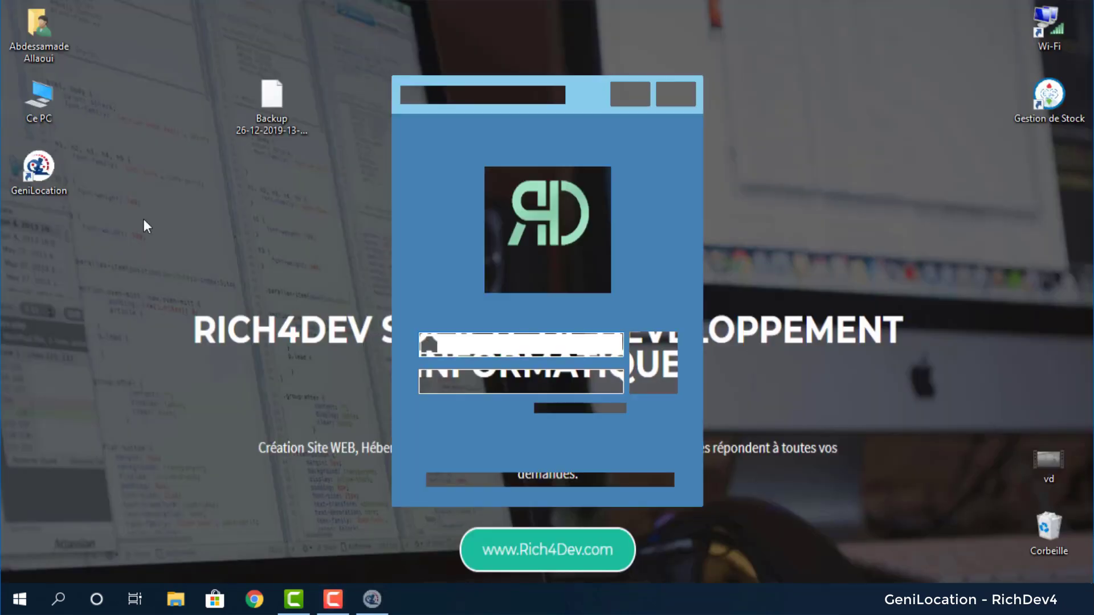
Log in with username admin and the account password.
{"action": "left_click", "coordinate": [543, 340]}
{"action": "type", "text": "admin"}
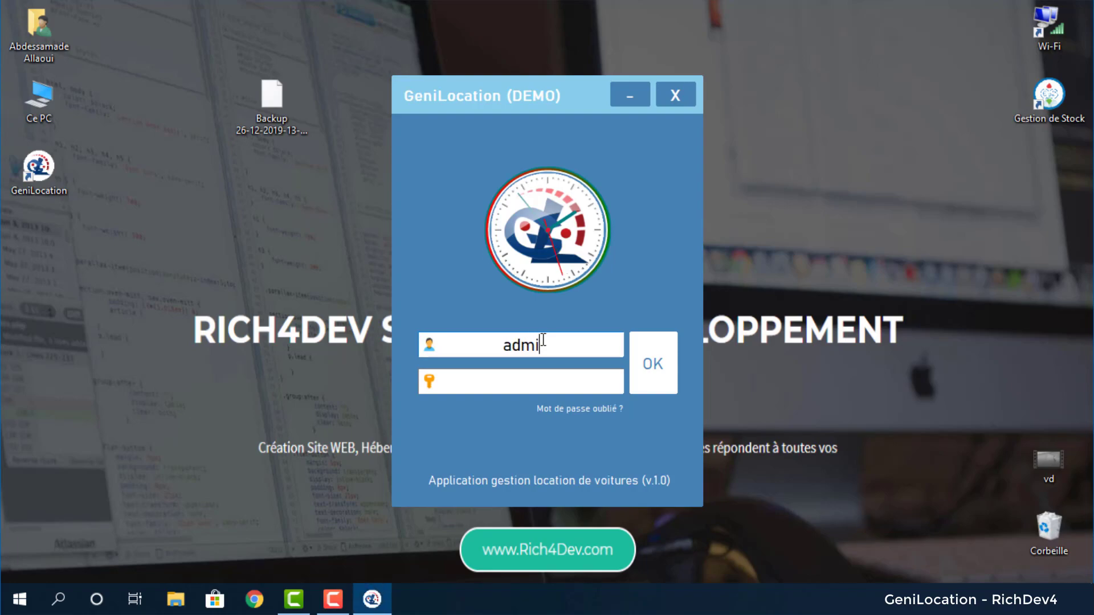
{"action": "key", "text": "Tab"}
{"action": "type", "text": "12345"}
{"action": "key", "text": "Tab"}
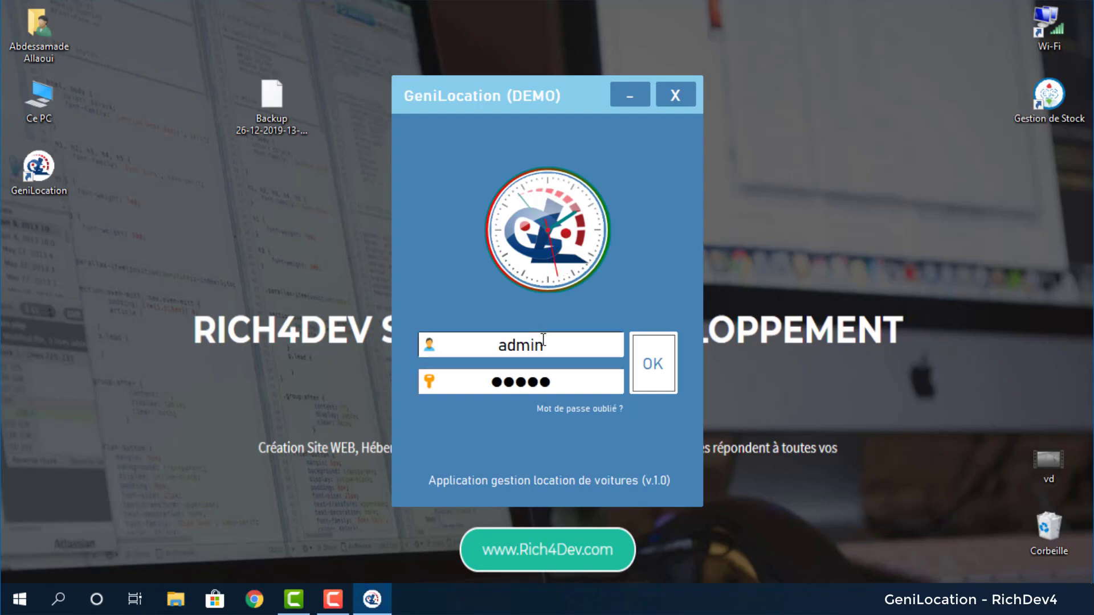
{"action": "key", "text": "Return"}
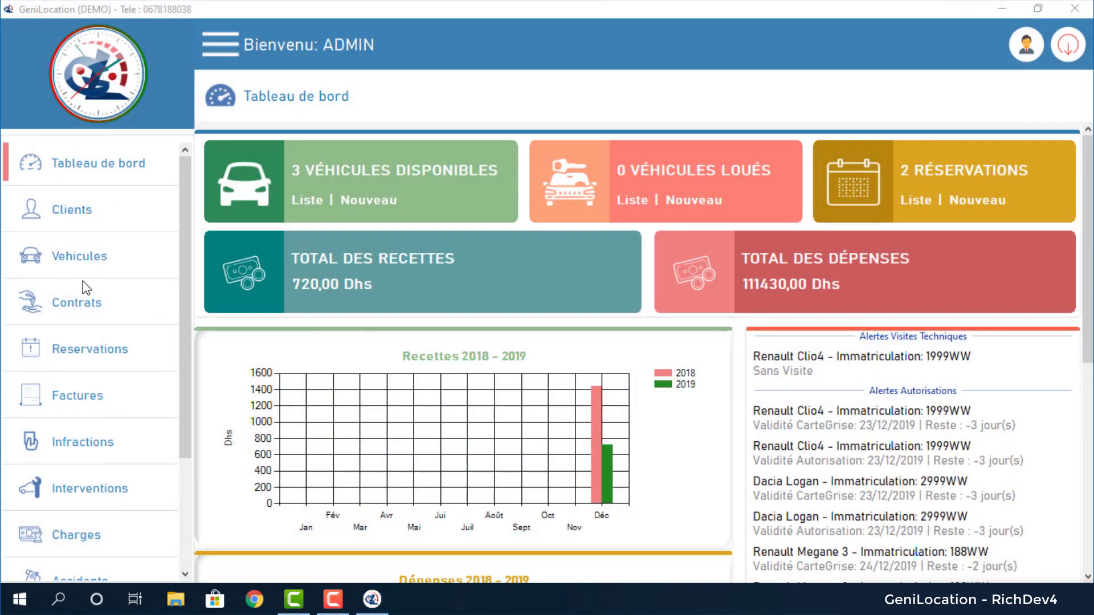
Check the restored infractions and charges lists, then return to the Tableau de bord.
{"action": "left_click", "coordinate": [87, 443]}
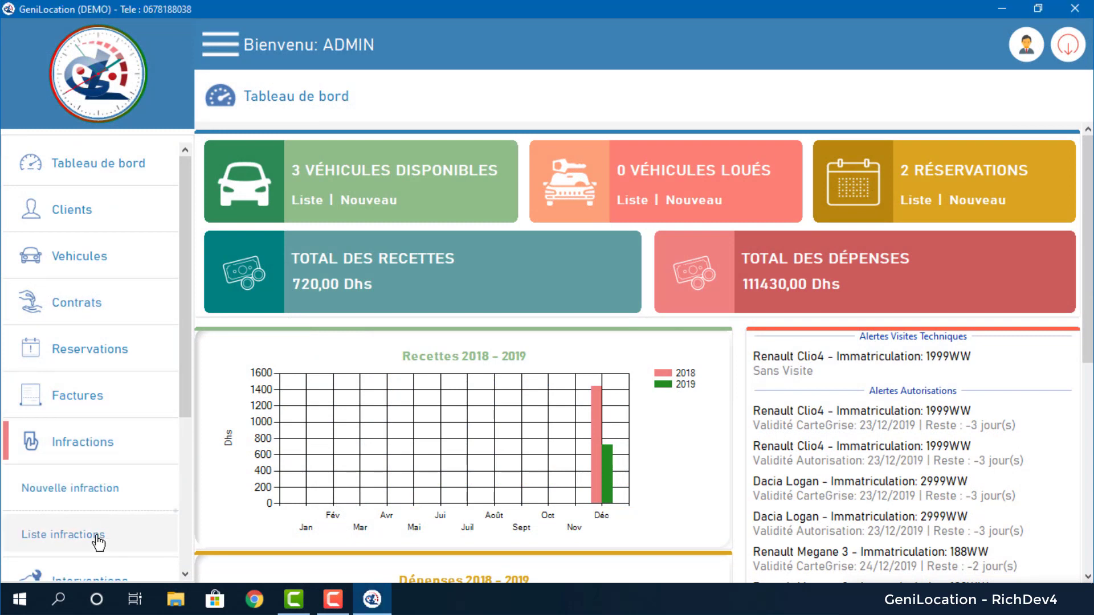
{"action": "left_click", "coordinate": [98, 538]}
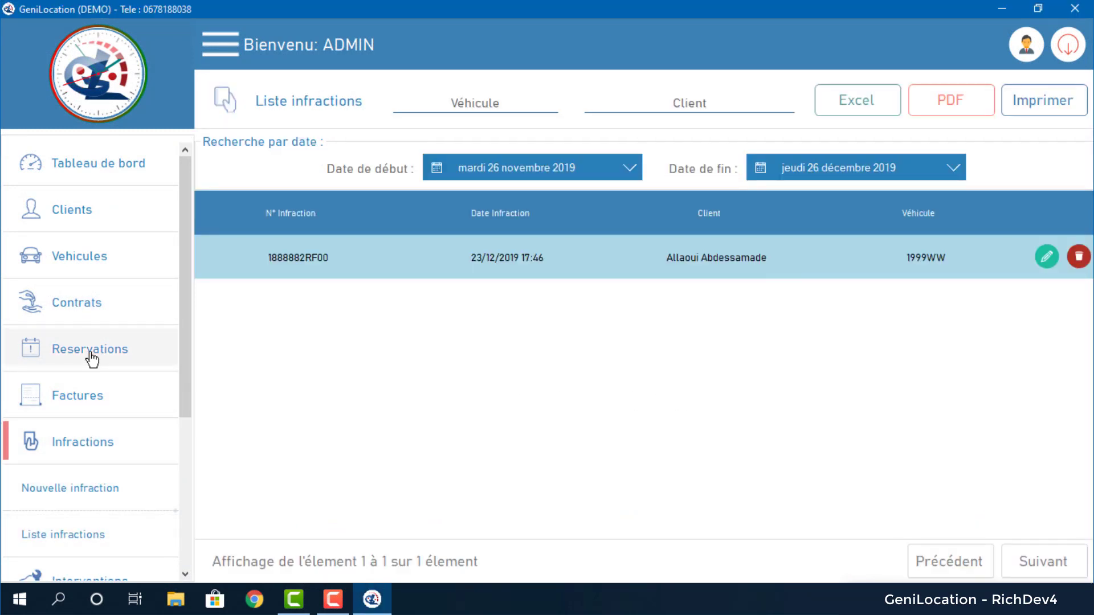
{"action": "scroll", "coordinate": [92, 359], "scroll_direction": "down", "scroll_amount": 3}
{"action": "left_click", "coordinate": [108, 379]}
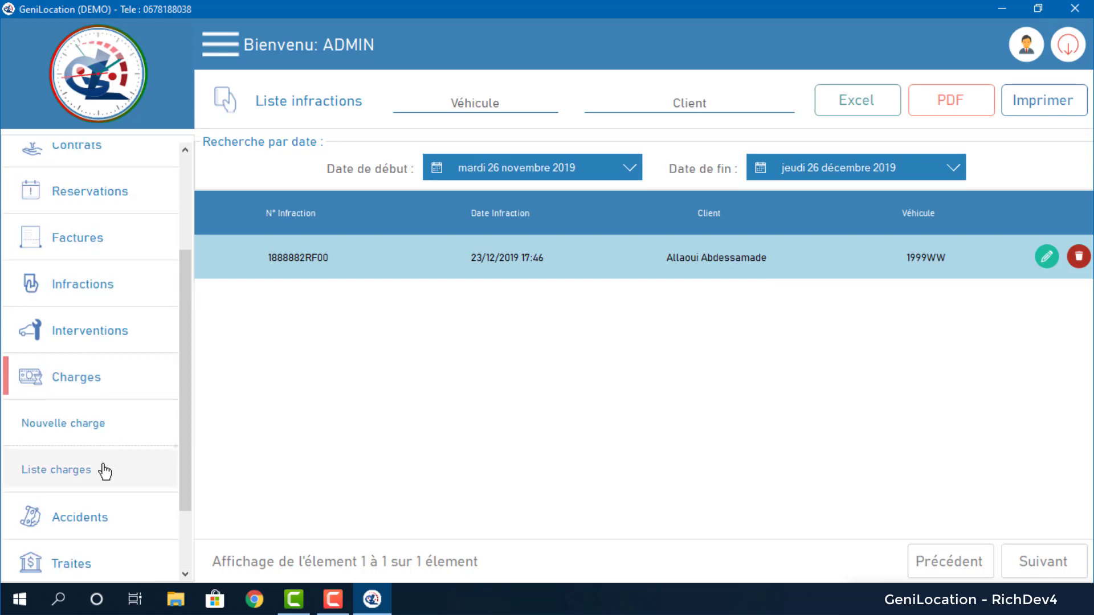
{"action": "left_click", "coordinate": [104, 470]}
{"action": "scroll", "coordinate": [1089, 487], "scroll_direction": "down", "scroll_amount": 1}
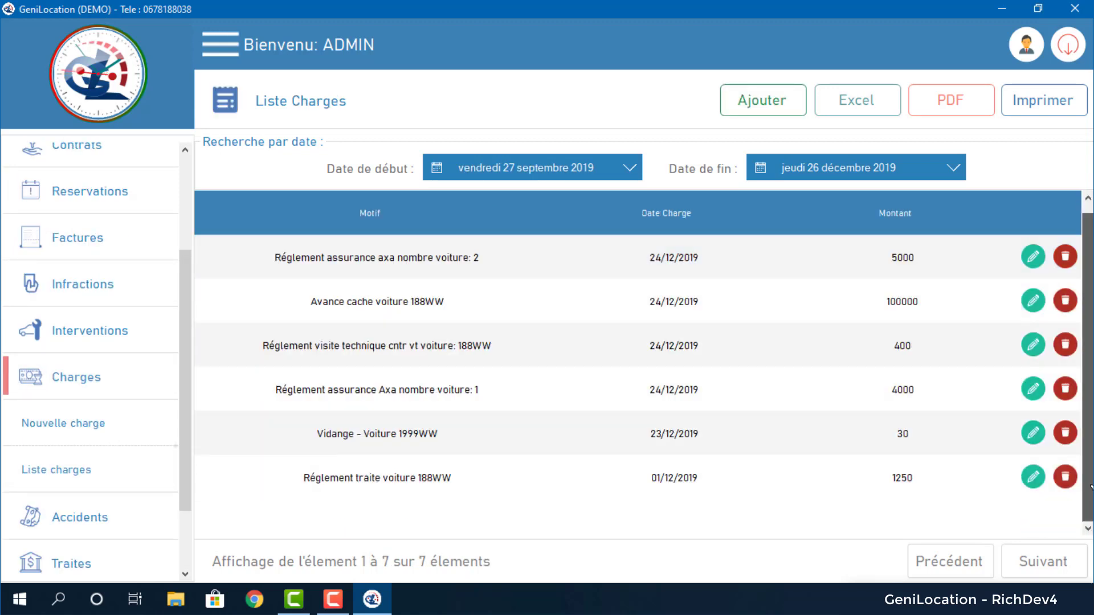
{"action": "scroll", "coordinate": [1090, 487], "scroll_direction": "up", "scroll_amount": 1}
{"action": "scroll", "coordinate": [117, 406], "scroll_direction": "up", "scroll_amount": 3}
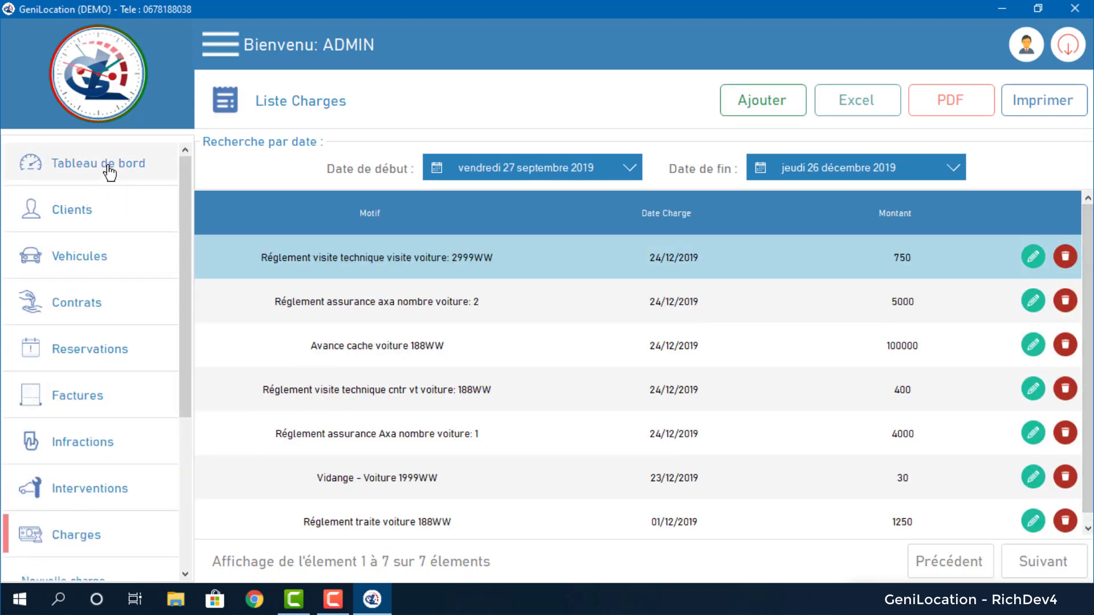
{"action": "left_click", "coordinate": [109, 171]}
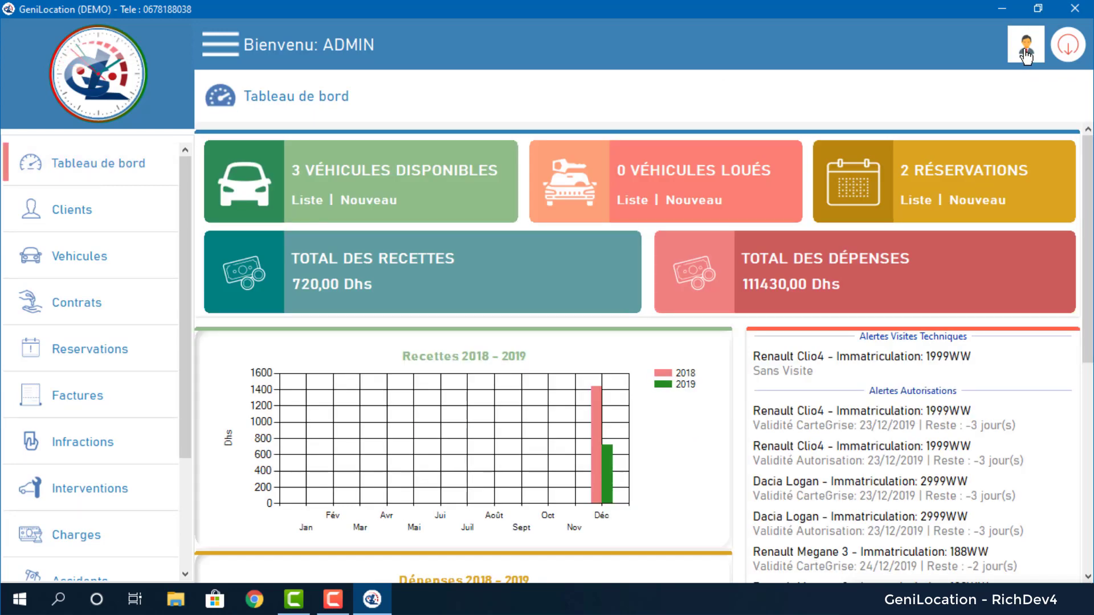
In the user account settings, replace the username ADMIN with rich4dev.
{"action": "left_click", "coordinate": [1025, 54]}
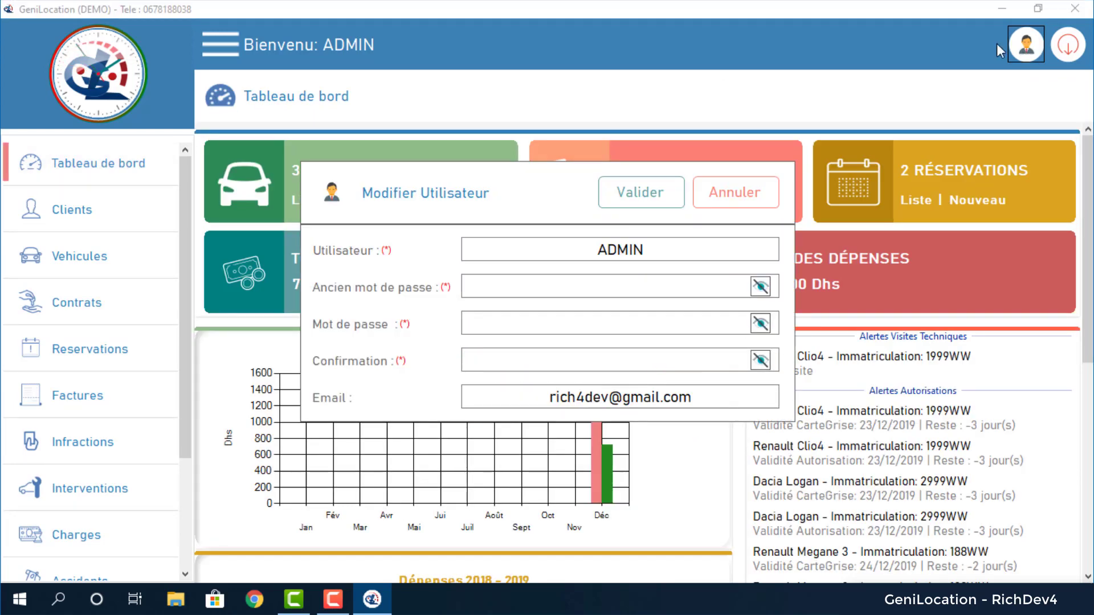
{"action": "left_click_drag", "start_coordinate": [652, 252], "coordinate": [533, 270]}
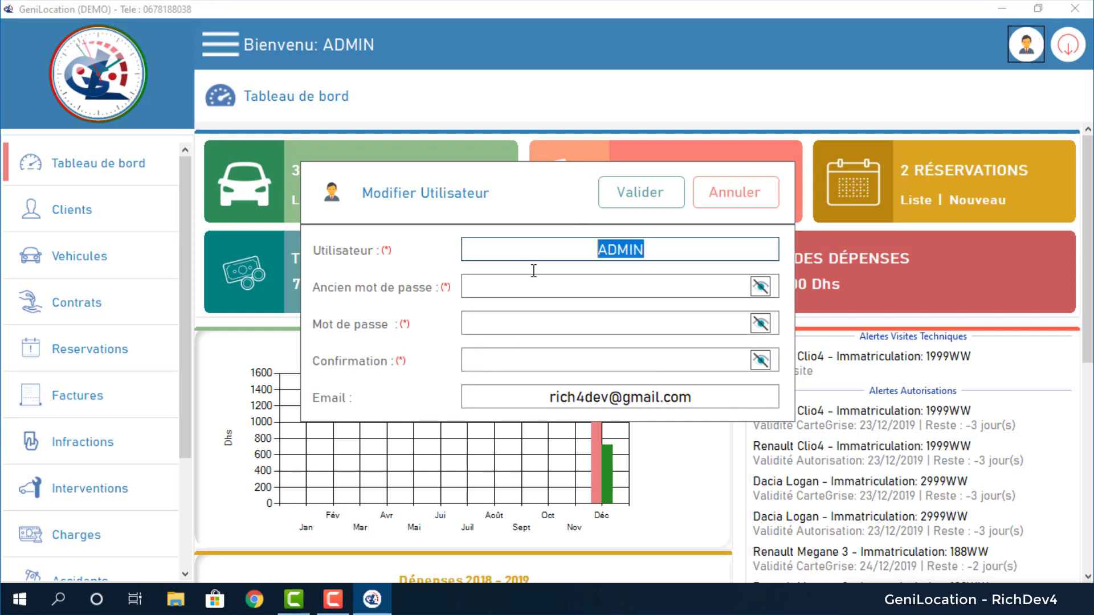
{"action": "left_click", "coordinate": [674, 251]}
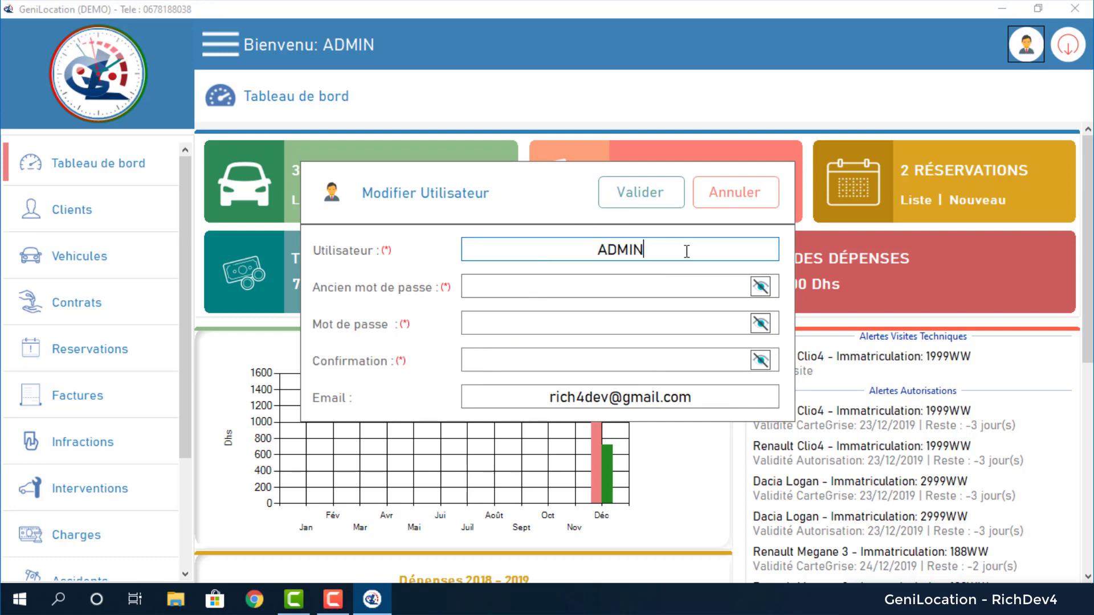
{"action": "double_click", "coordinate": [615, 255]}
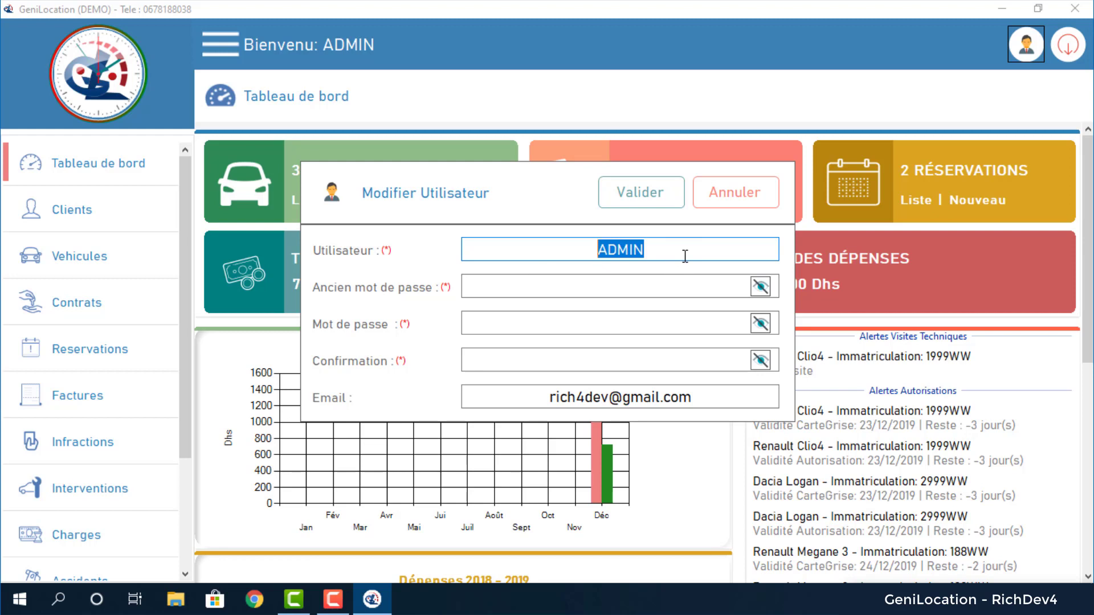
{"action": "type", "text": "rich4dev"}
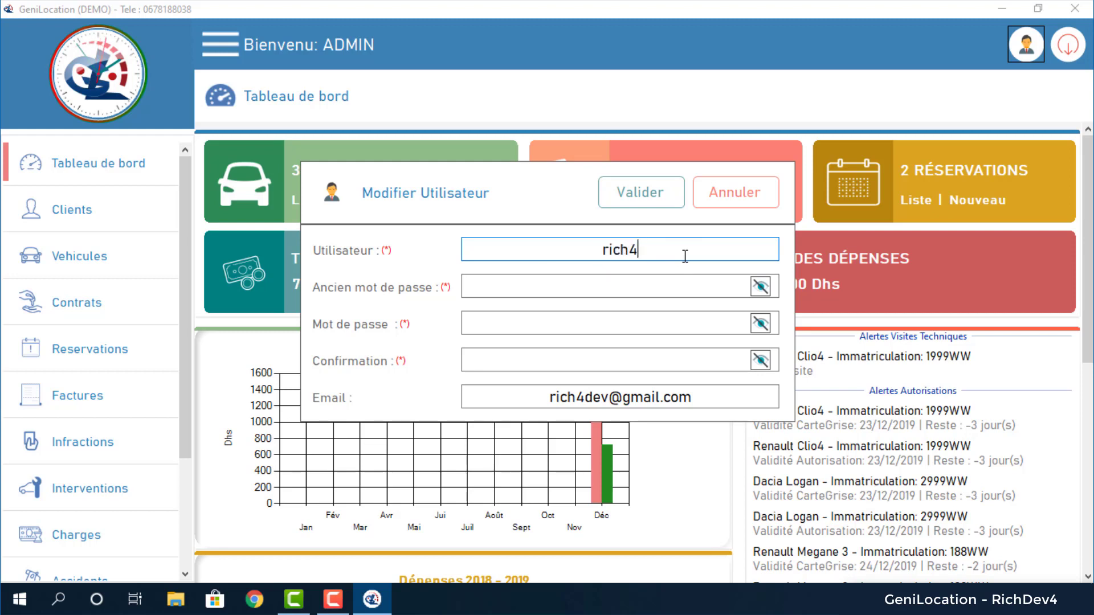
{"action": "key", "text": "ctrl+a"}
{"action": "key", "text": "Tab"}
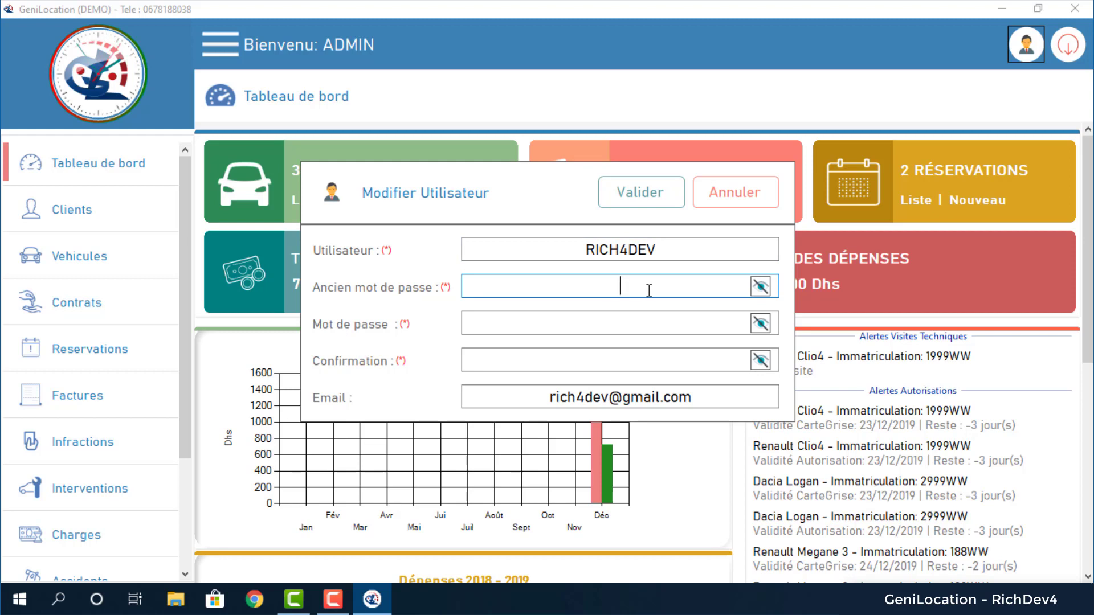
Enter the old password, then the new 8-character password and its confirmation.
{"action": "type", "text": "admin"}
{"action": "left_click", "coordinate": [761, 287]}
{"action": "left_click", "coordinate": [760, 286]}
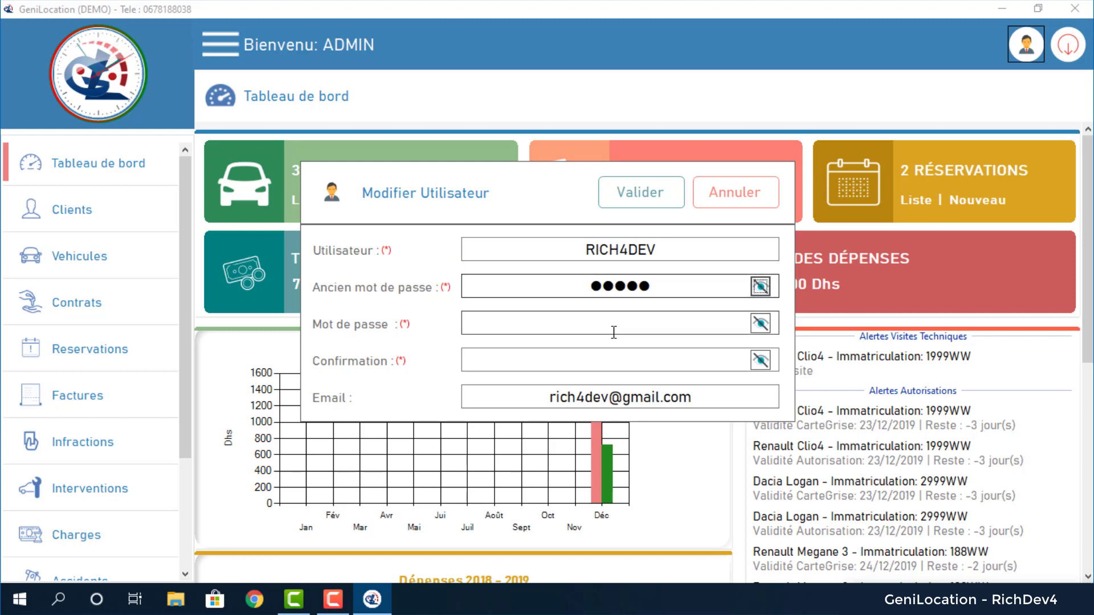
{"action": "left_click", "coordinate": [614, 332]}
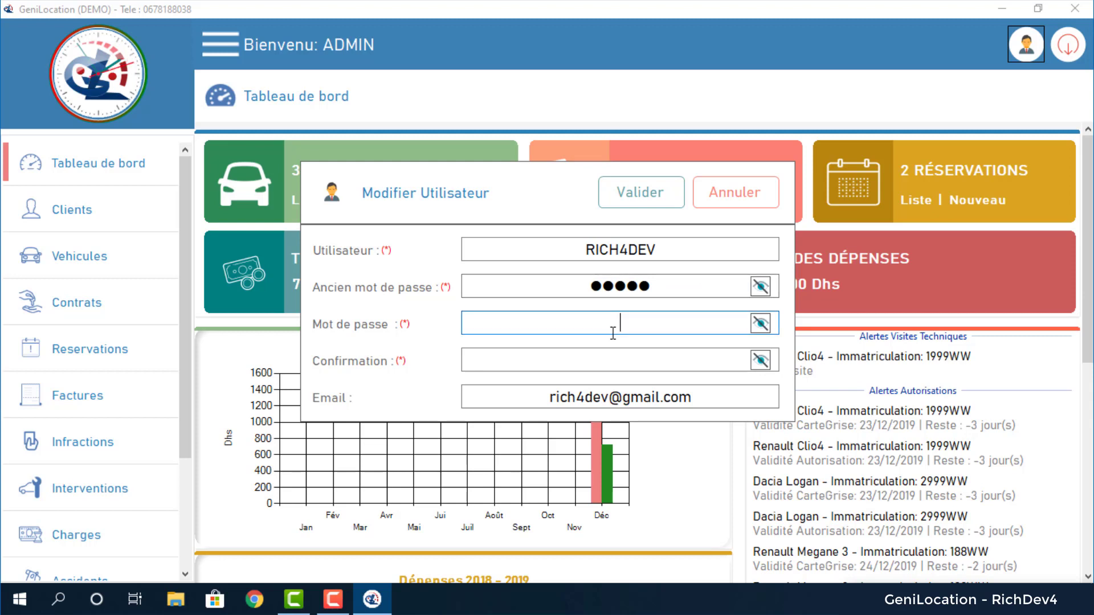
{"action": "type", "text": "12345678"}
{"action": "key", "text": "Tab"}
{"action": "type", "text": "12345678"}
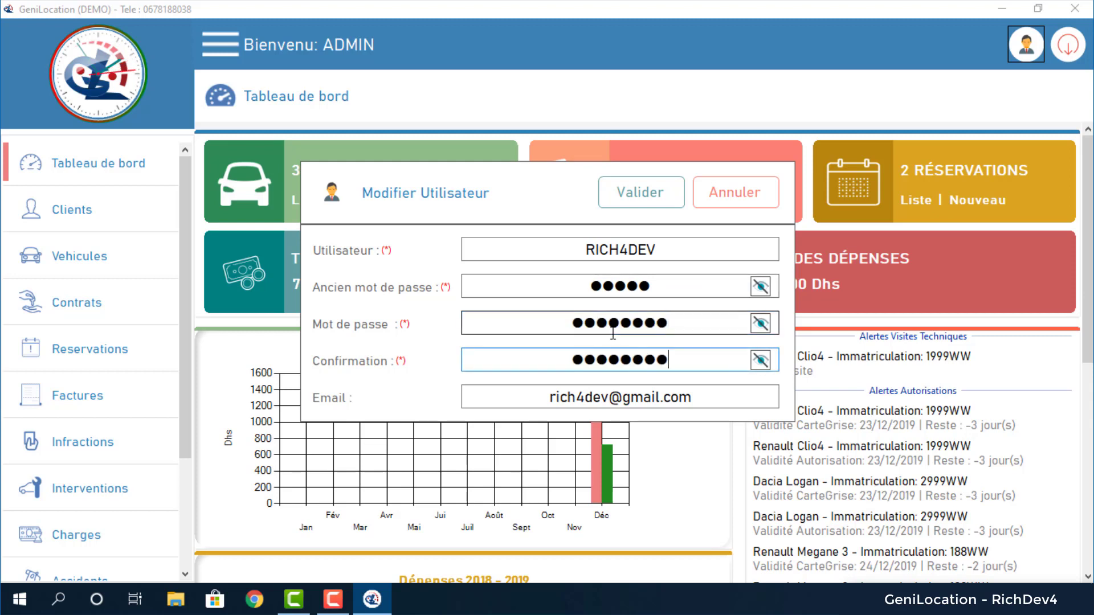
Select the account's e-mail address, then save the account changes and confirm with Oui.
{"action": "left_click_drag", "start_coordinate": [546, 398], "coordinate": [608, 402]}
{"action": "key", "text": "ctrl+c"}
{"action": "left_click", "coordinate": [538, 398]}
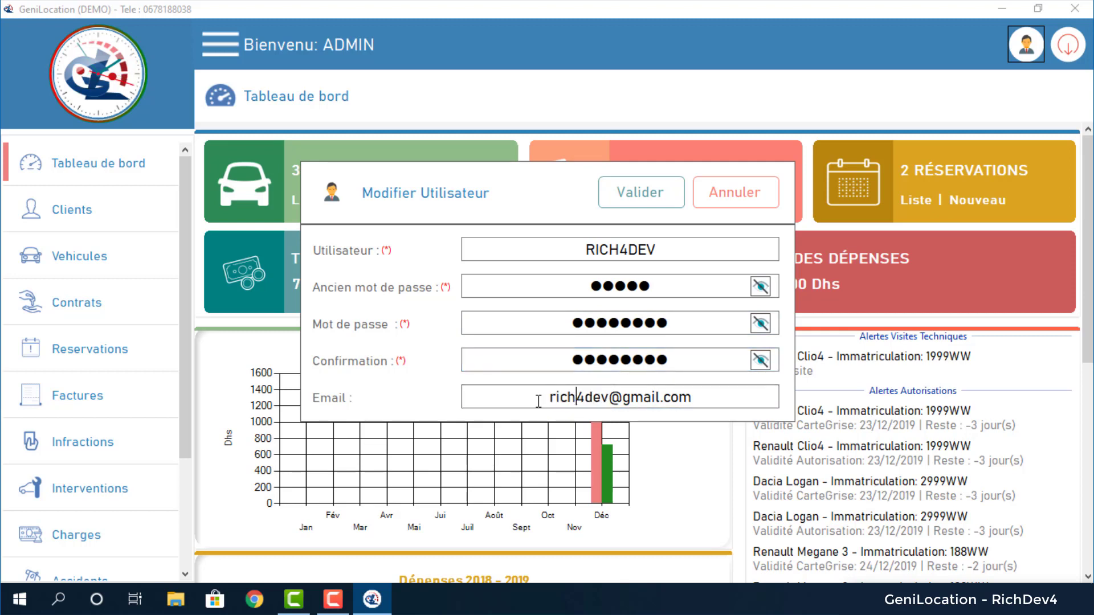
{"action": "left_click_drag", "start_coordinate": [538, 397], "coordinate": [695, 398]}
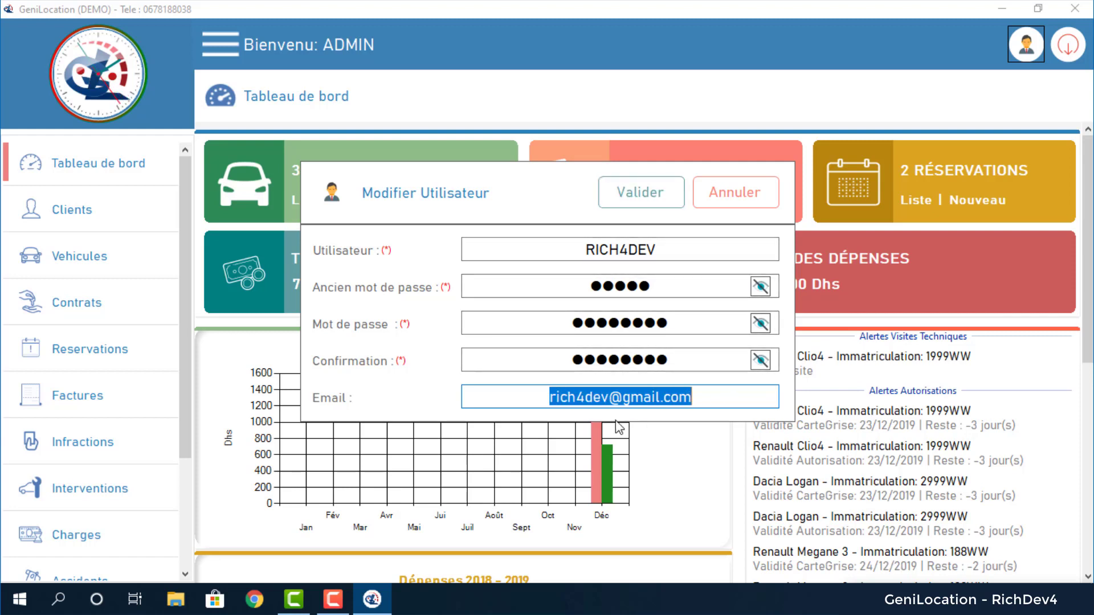
{"action": "left_click", "coordinate": [642, 196]}
{"action": "left_click", "coordinate": [531, 356]}
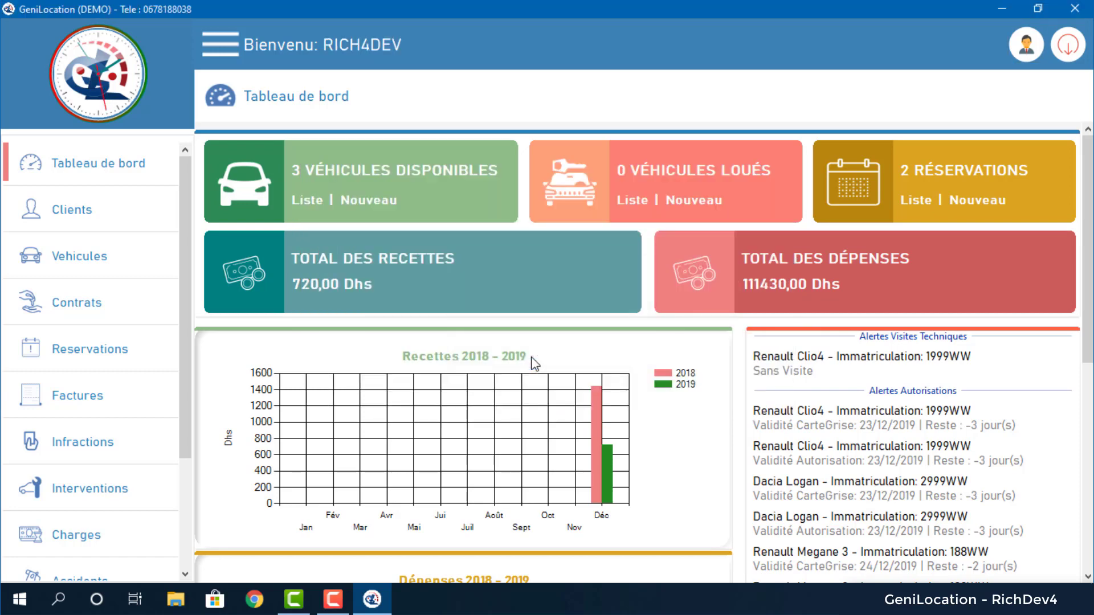
Log out and try logging in with the old admin credentials, dismissing the rejection message.
{"action": "left_click", "coordinate": [1085, 44]}
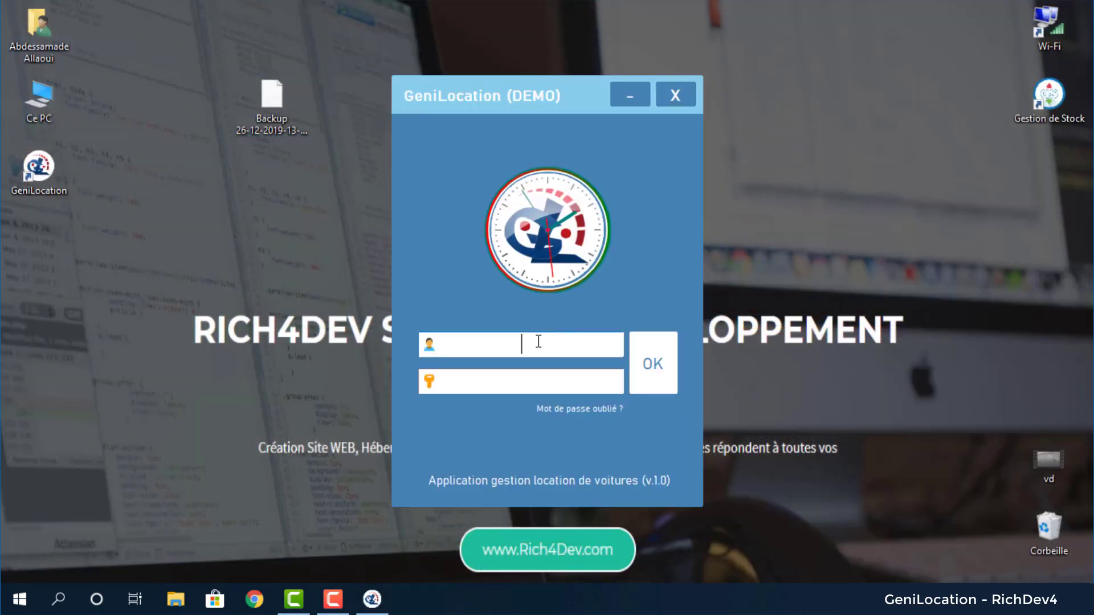
{"action": "type", "text": "rich4dev"}
{"action": "type", "text": "admin"}
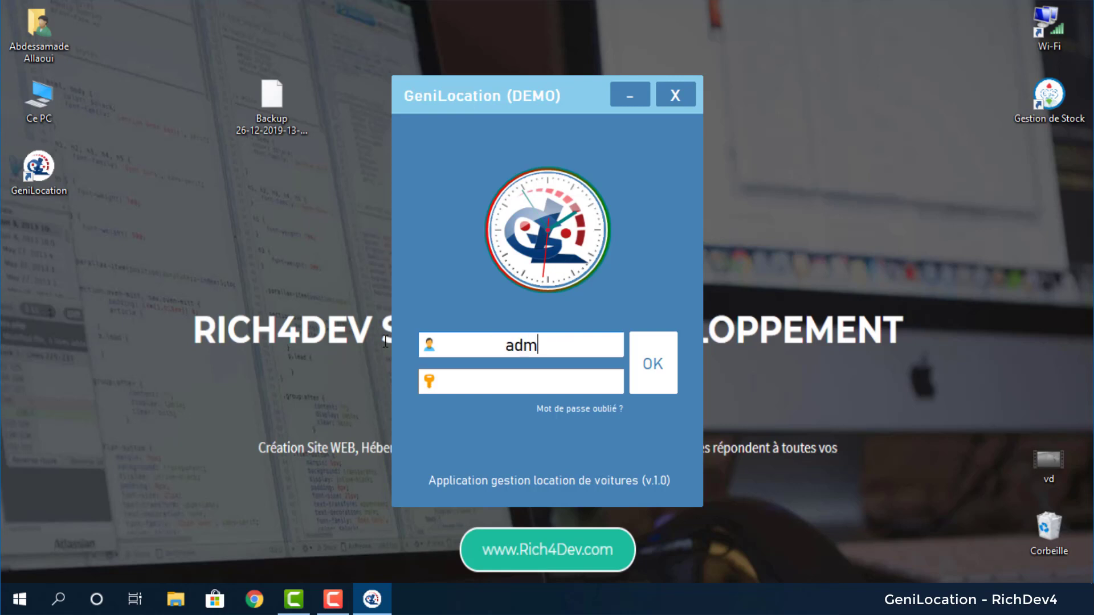
{"action": "key", "text": "Tab"}
{"action": "type", "text": "admin"}
{"action": "key", "text": "Tab"}
{"action": "key", "text": "Return"}
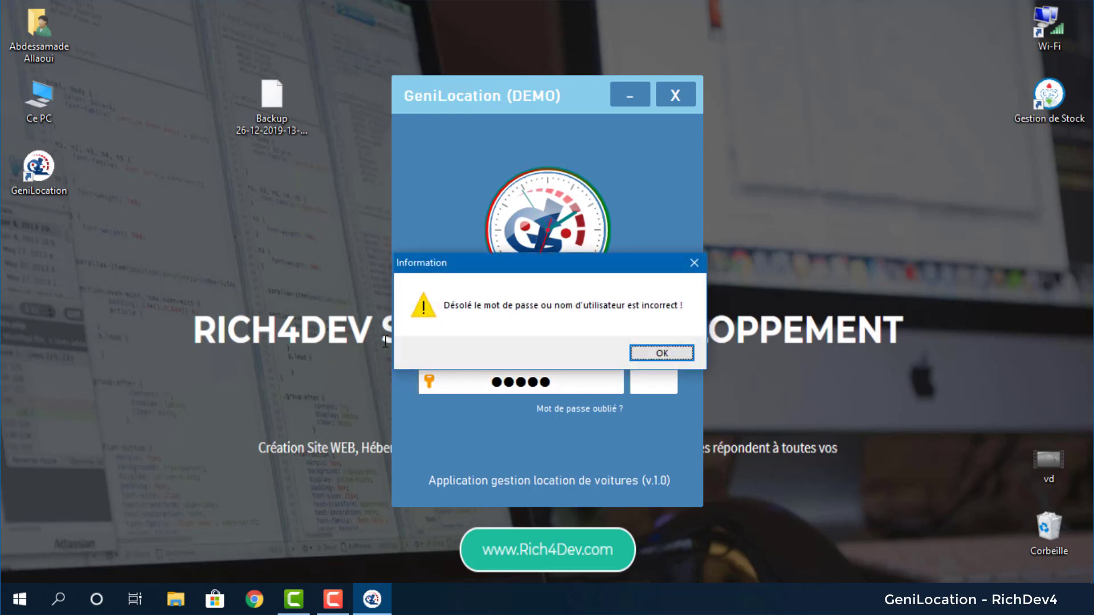
{"action": "left_click", "coordinate": [675, 353]}
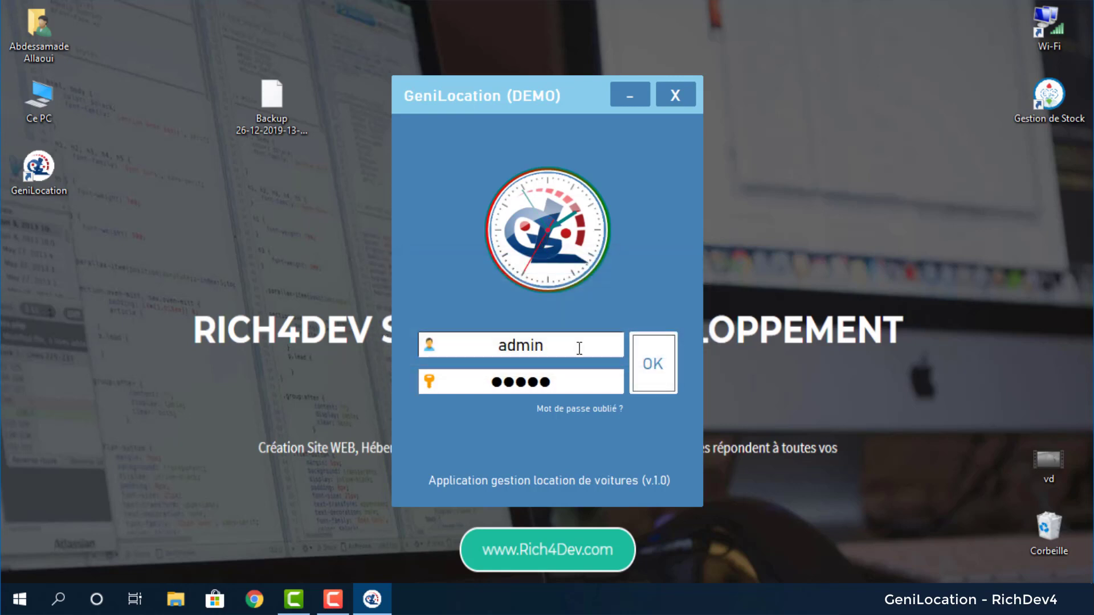
Paste the rich4dev username and the new password into the login fields.
{"action": "left_click_drag", "start_coordinate": [579, 349], "coordinate": [491, 346]}
{"action": "key", "text": "ctrl+v"}
{"action": "left_click_drag", "start_coordinate": [566, 383], "coordinate": [446, 375]}
{"action": "key", "text": "ctrl+v"}
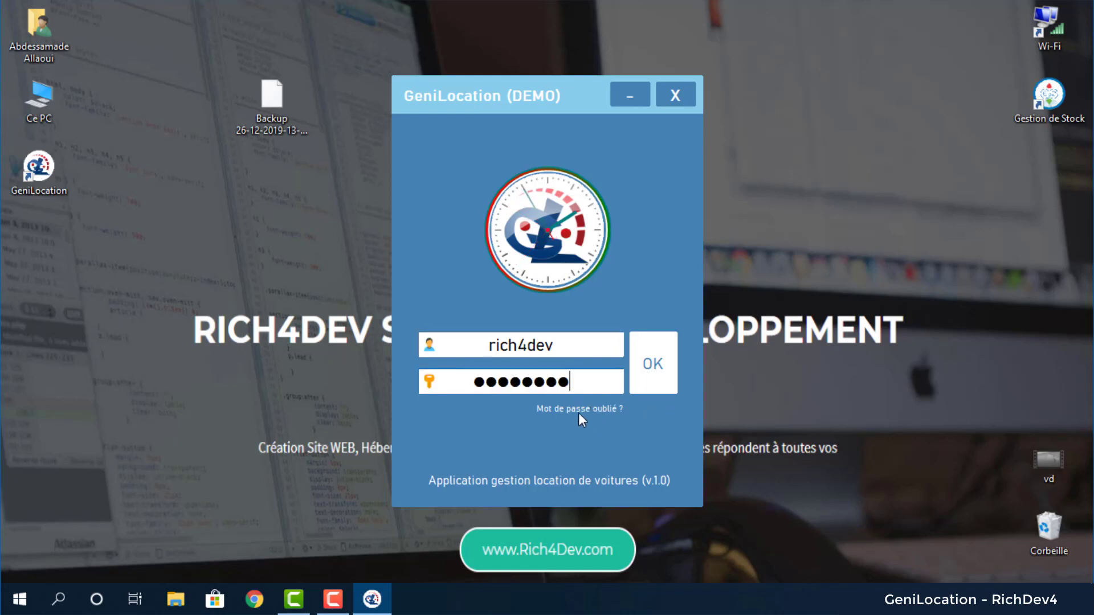
Request password recovery, correcting the mistyped e-mail to the account's real address.
{"action": "left_click", "coordinate": [577, 411]}
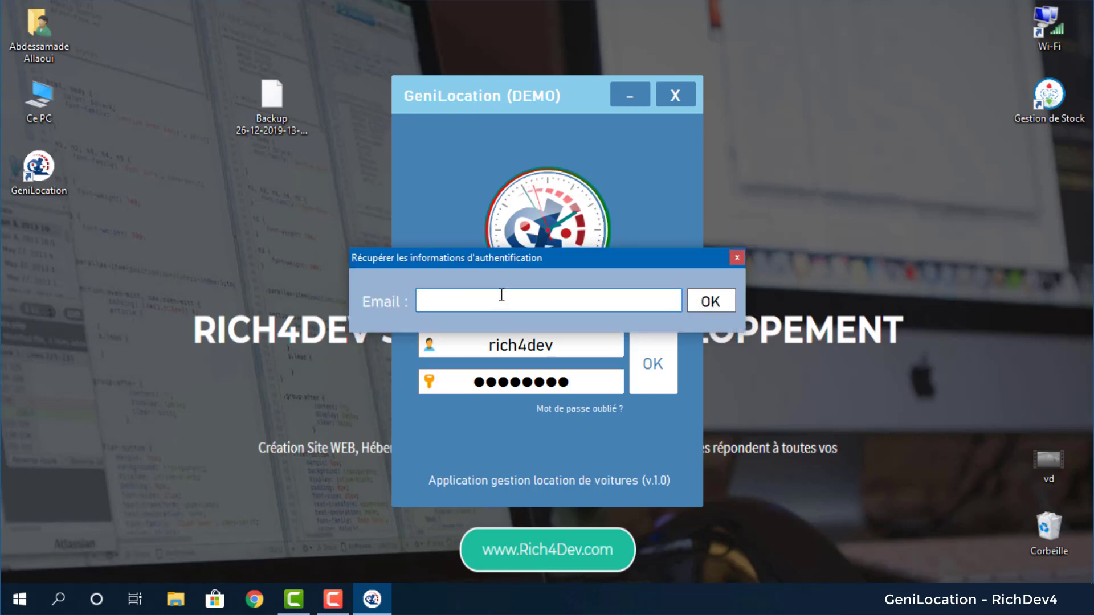
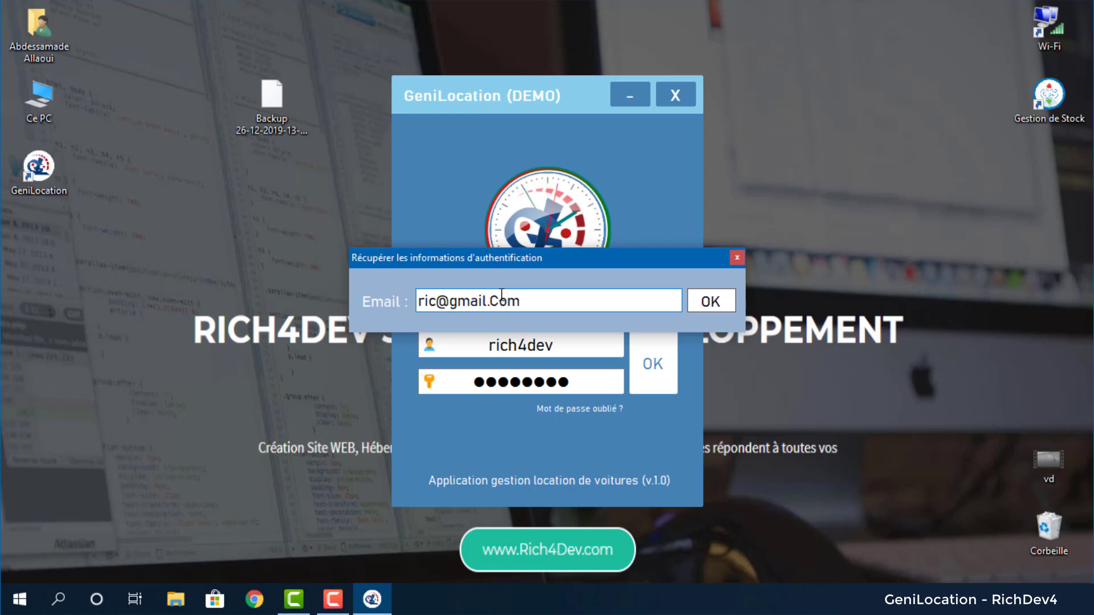
{"action": "left_click", "coordinate": [710, 301]}
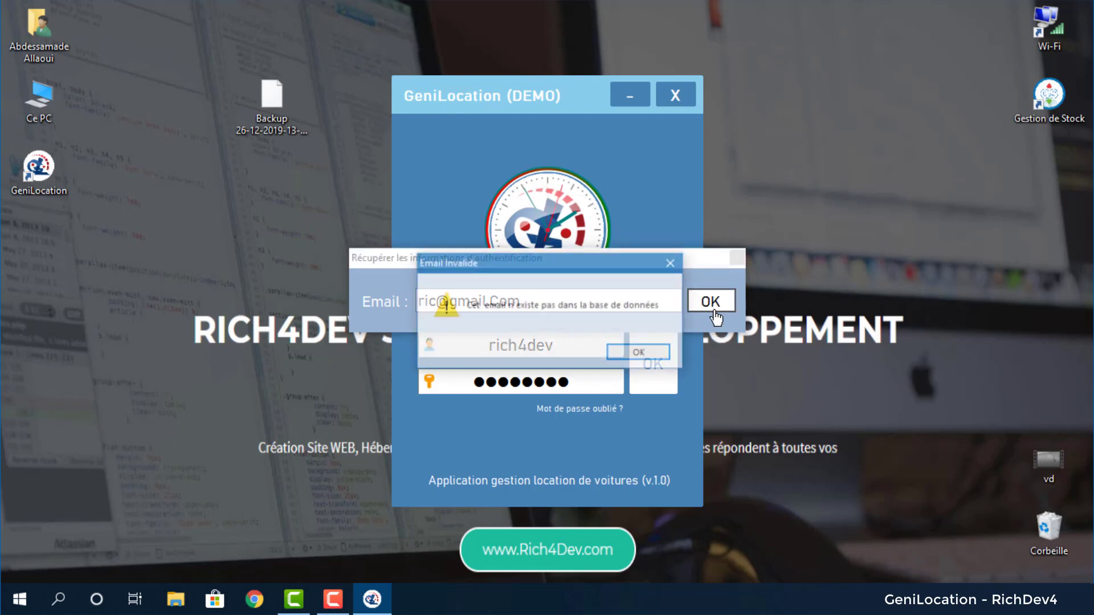
{"action": "left_click", "coordinate": [640, 350]}
{"action": "key", "text": "ctrl+a"}
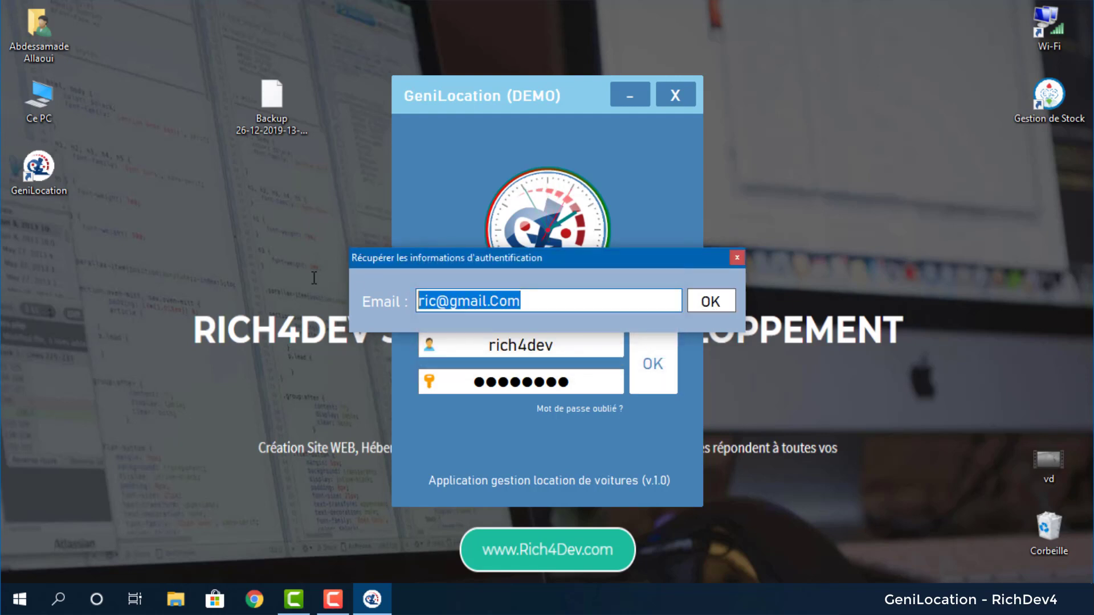
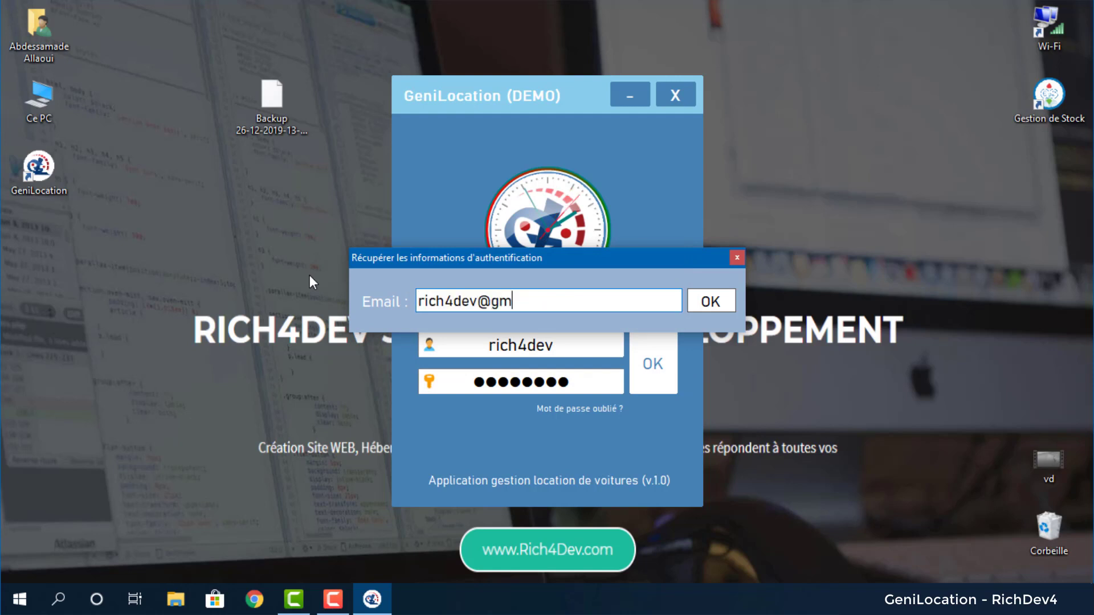
{"action": "key", "text": "Tab"}
{"action": "key", "text": "Return"}
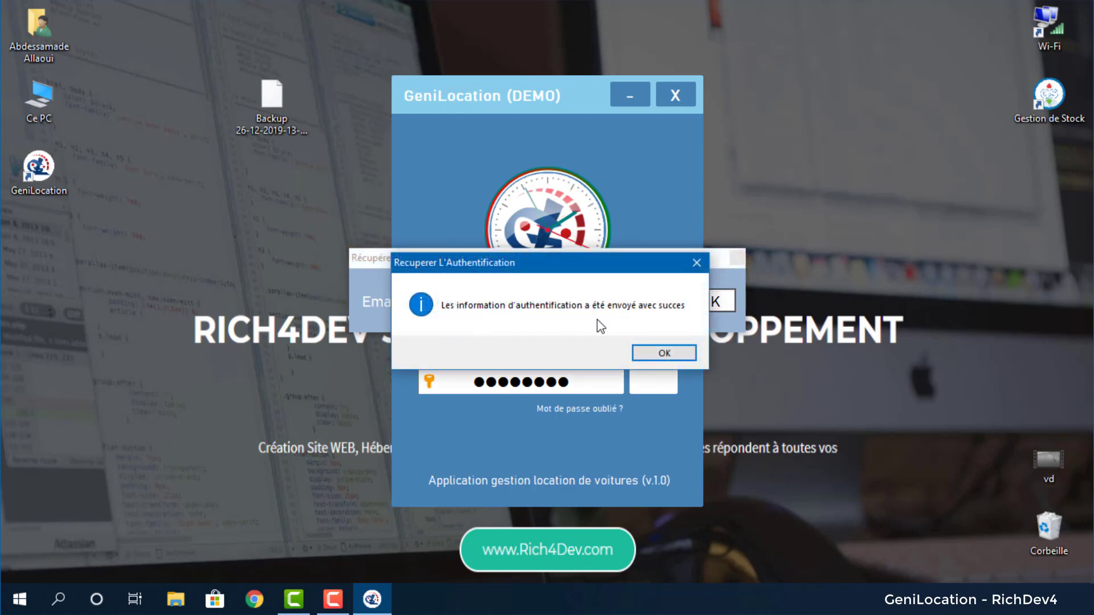
{"action": "left_click", "coordinate": [662, 354]}
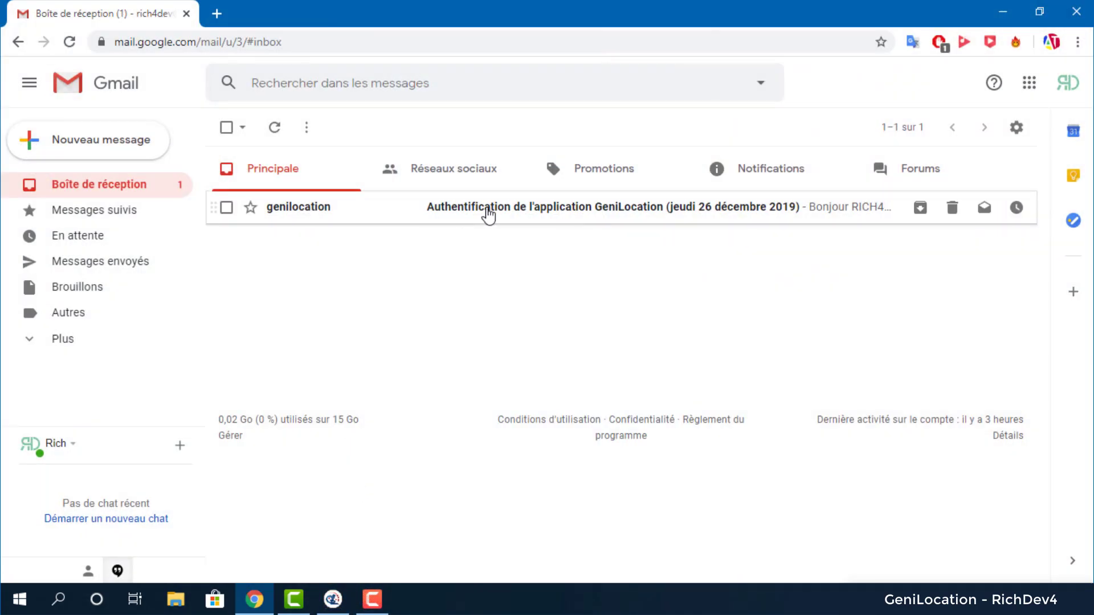
Open the GeniLocation authentication e-mail in Gmail and scroll through it.
{"action": "left_click", "coordinate": [359, 218]}
{"action": "scroll", "coordinate": [530, 262], "scroll_direction": "down", "scroll_amount": 1}
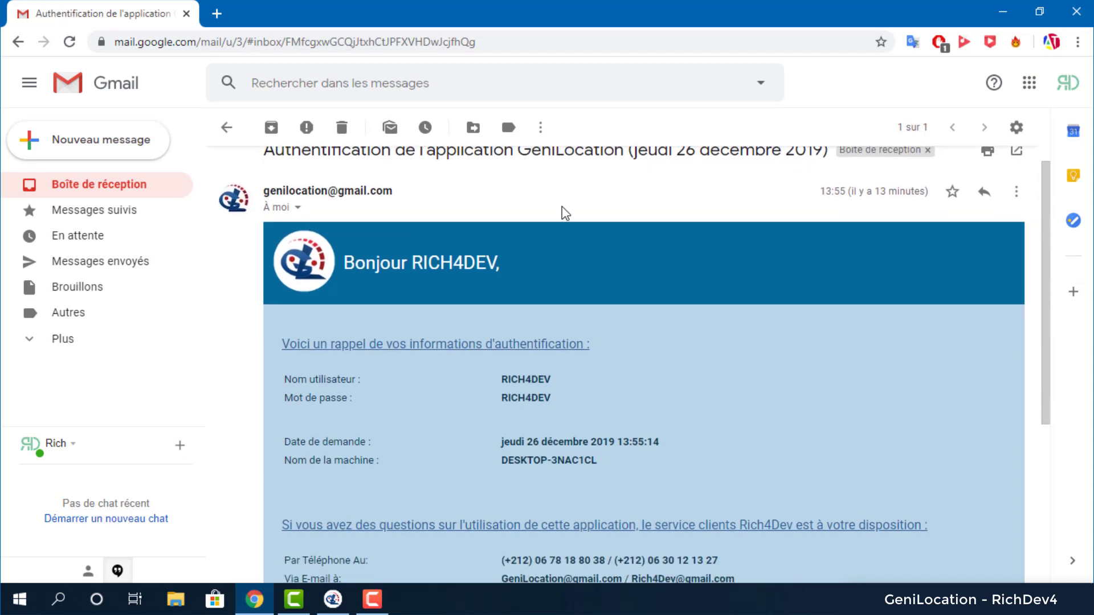
{"action": "scroll", "coordinate": [570, 213], "scroll_direction": "up", "scroll_amount": 1}
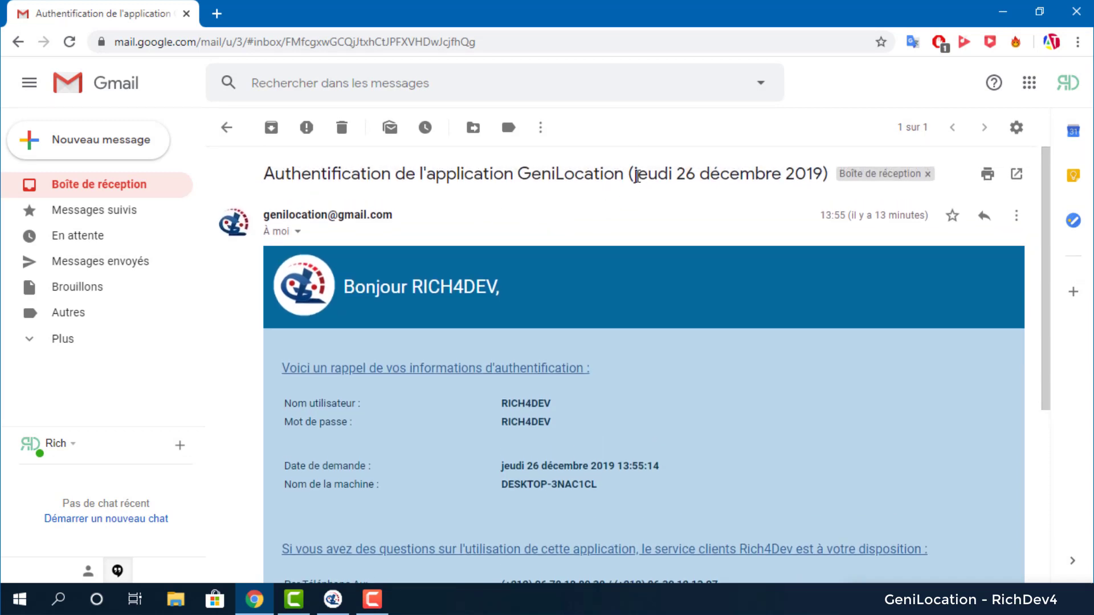
{"action": "left_click_drag", "start_coordinate": [636, 174], "coordinate": [826, 174]}
{"action": "left_click", "coordinate": [565, 296]}
{"action": "scroll", "coordinate": [566, 296], "scroll_direction": "down", "scroll_amount": 1}
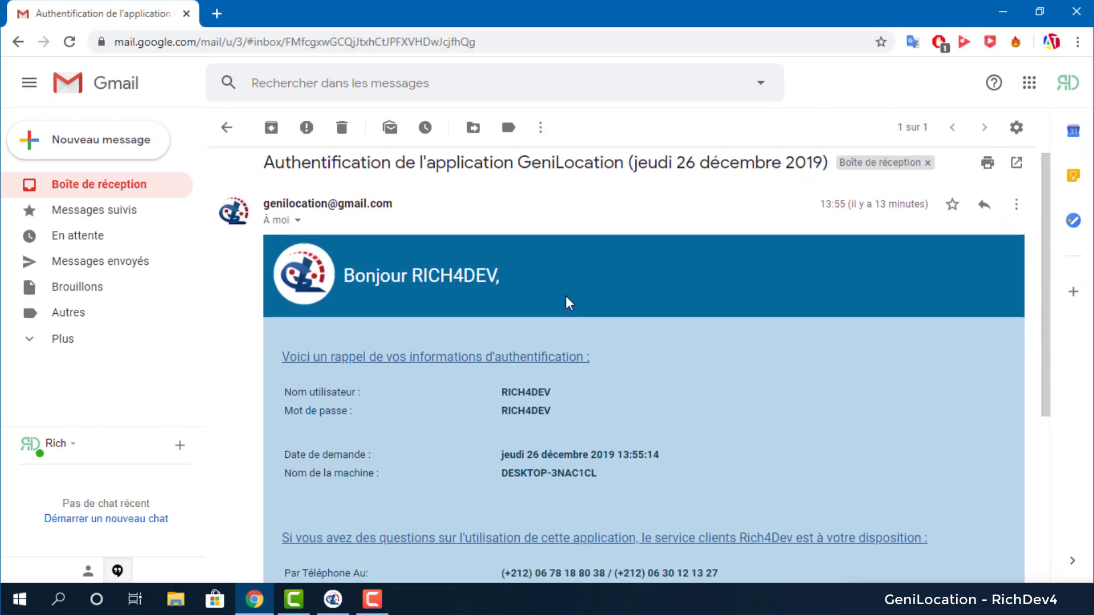
{"action": "scroll", "coordinate": [566, 295], "scroll_direction": "down", "scroll_amount": 3}
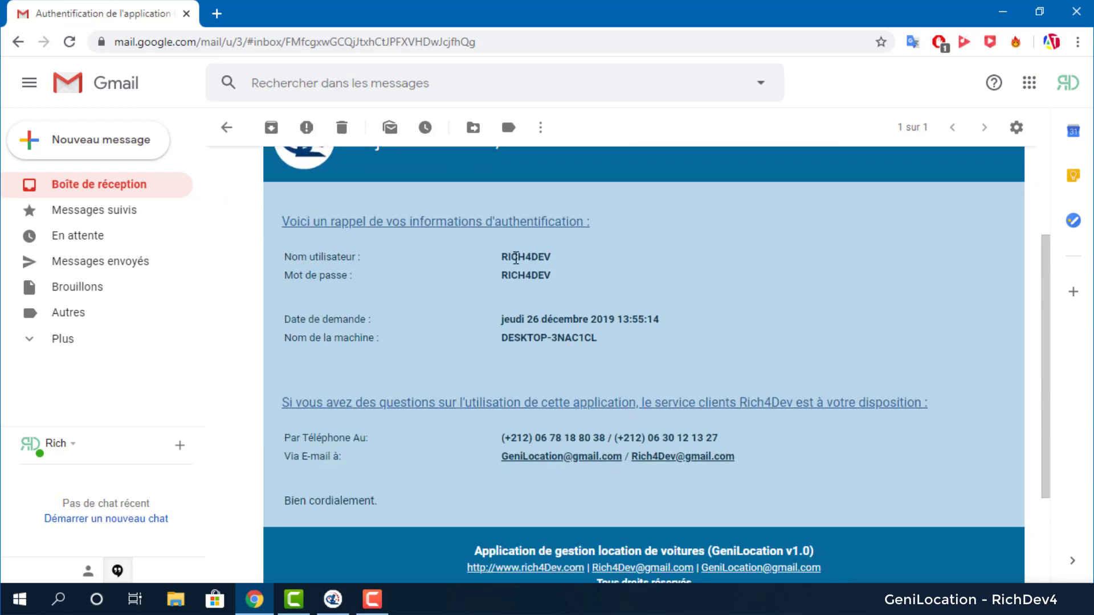
Select the reminded password and username in the e-mail.
{"action": "double_click", "coordinate": [534, 275]}
{"action": "scroll", "coordinate": [534, 288], "scroll_direction": "down", "scroll_amount": 1}
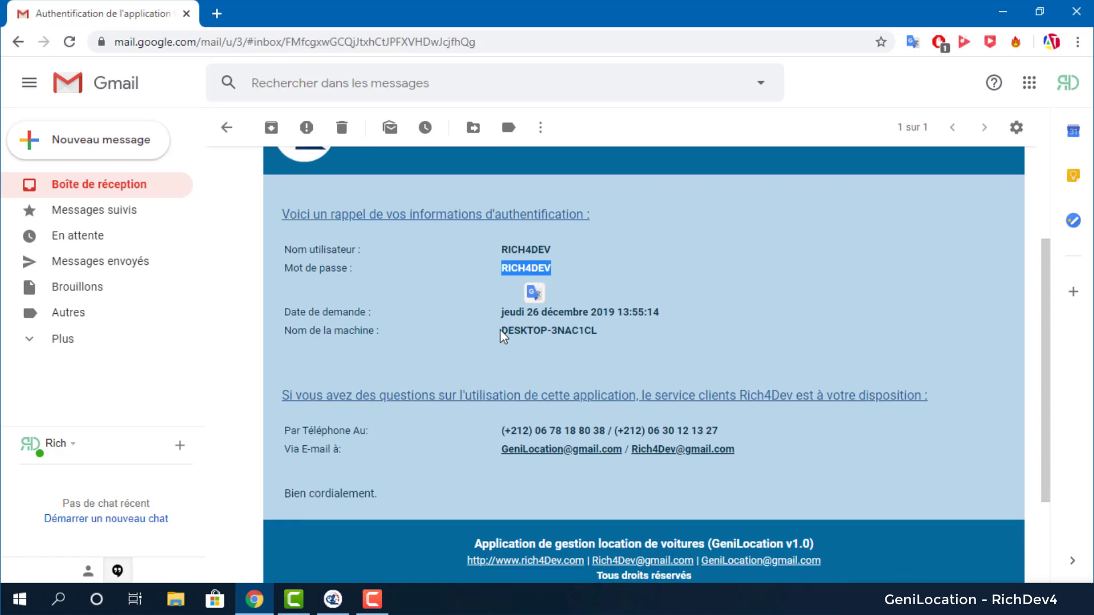
{"action": "left_click_drag", "start_coordinate": [501, 312], "coordinate": [596, 330]}
{"action": "left_click", "coordinate": [597, 331]}
{"action": "scroll", "coordinate": [381, 315], "scroll_direction": "down", "scroll_amount": 2}
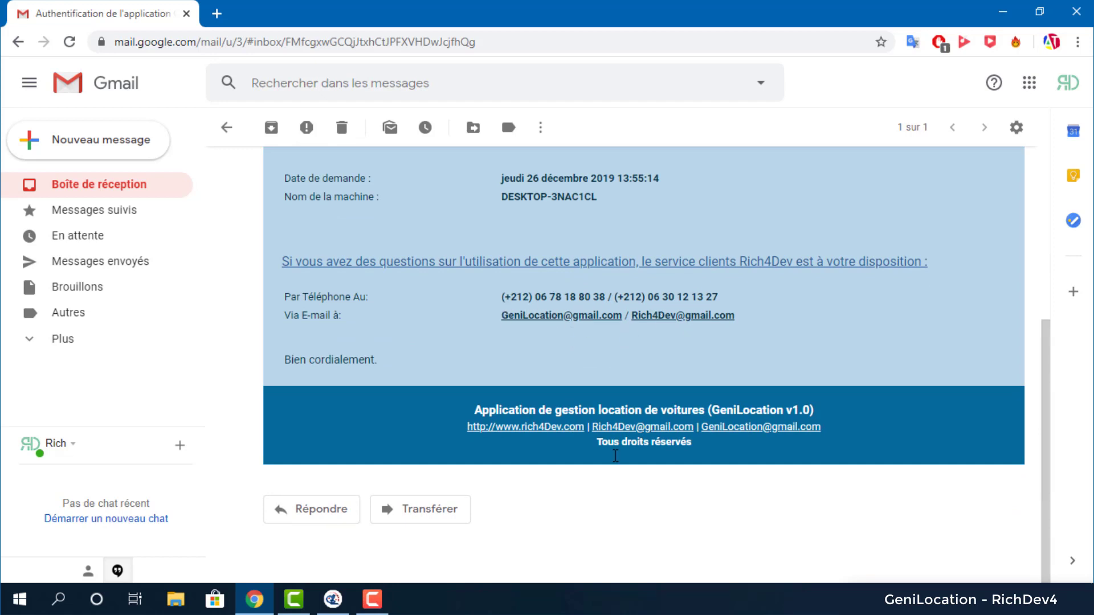
{"action": "scroll", "coordinate": [491, 511], "scroll_direction": "up", "scroll_amount": 5}
{"action": "double_click", "coordinate": [526, 402]}
{"action": "key", "text": "ctrl+c"}
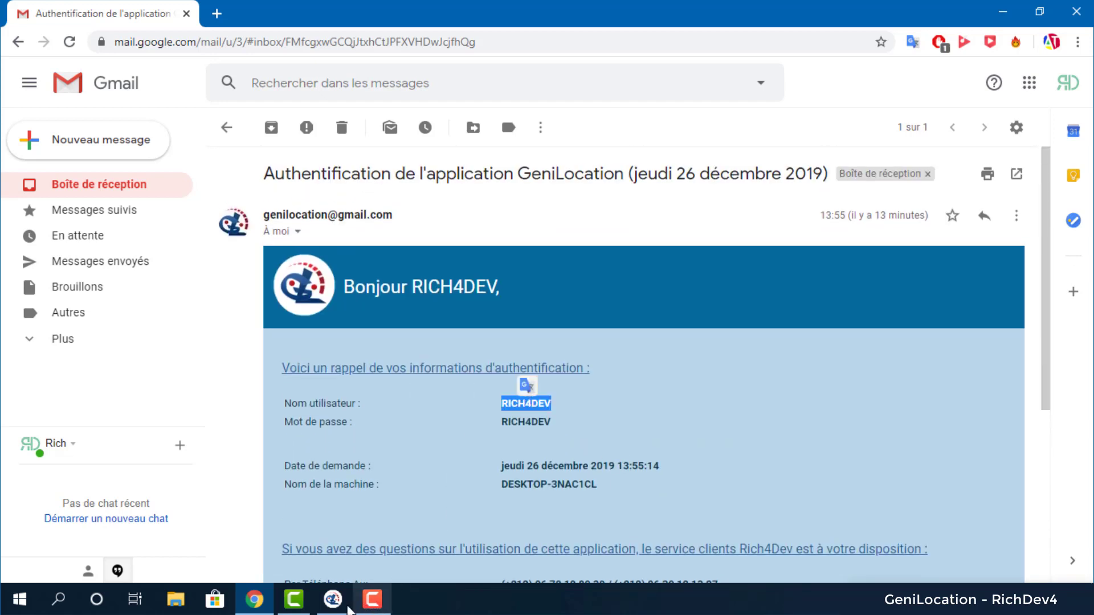
Paste the recovered username into the GeniLocation login username field.
{"action": "left_click", "coordinate": [326, 605]}
{"action": "double_click", "coordinate": [592, 348]}
{"action": "key", "text": "ctrl+v"}
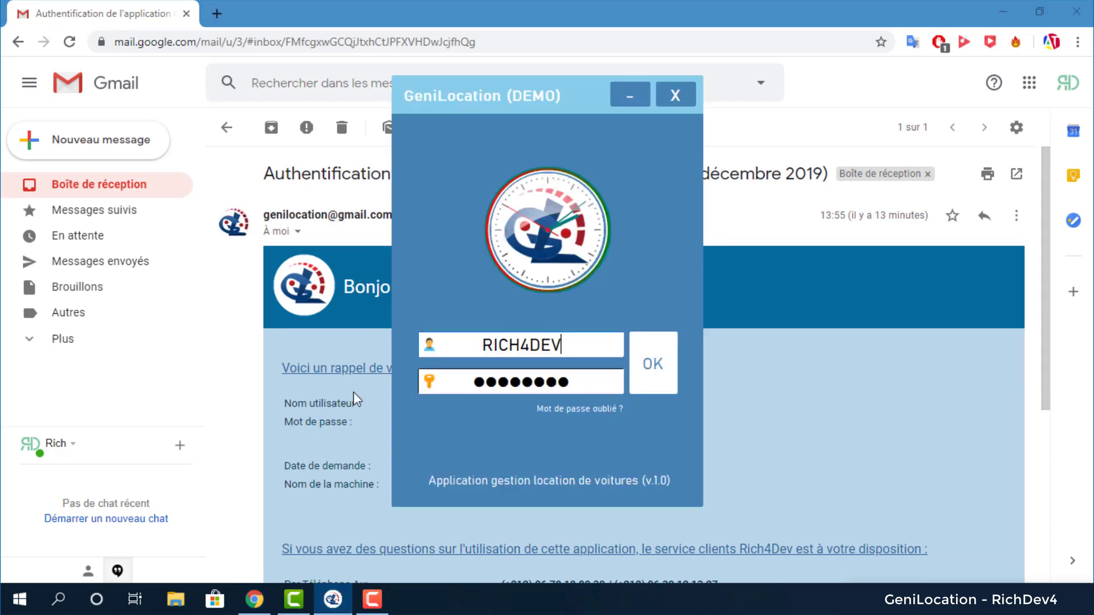
Paste the reminded password from the e-mail into the password field and sign in to the dashboard.
{"action": "left_click", "coordinate": [353, 392]}
{"action": "double_click", "coordinate": [513, 421]}
{"action": "left_click", "coordinate": [333, 599]}
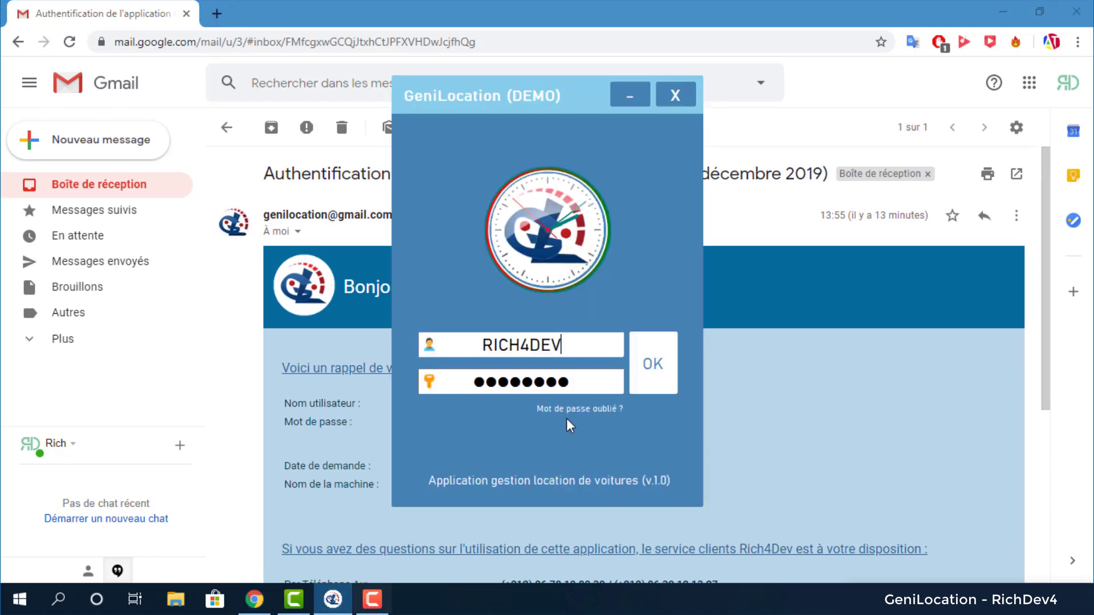
{"action": "double_click", "coordinate": [423, 380]}
{"action": "key", "text": "ctrl+v"}
{"action": "left_click", "coordinate": [660, 357]}
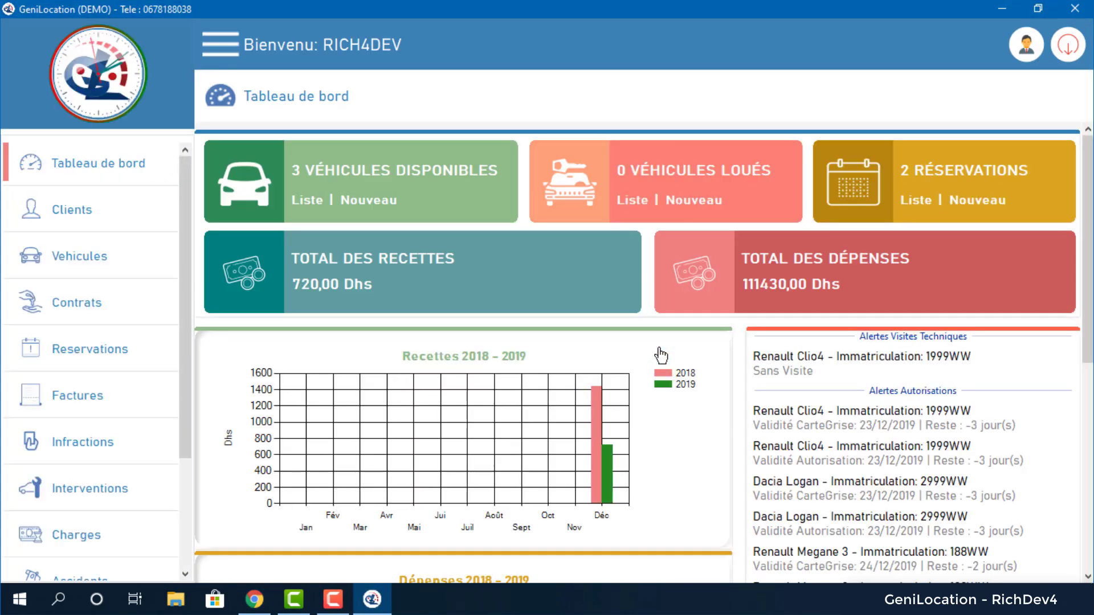
{"action": "scroll", "coordinate": [587, 288], "scroll_direction": "down", "scroll_amount": 3}
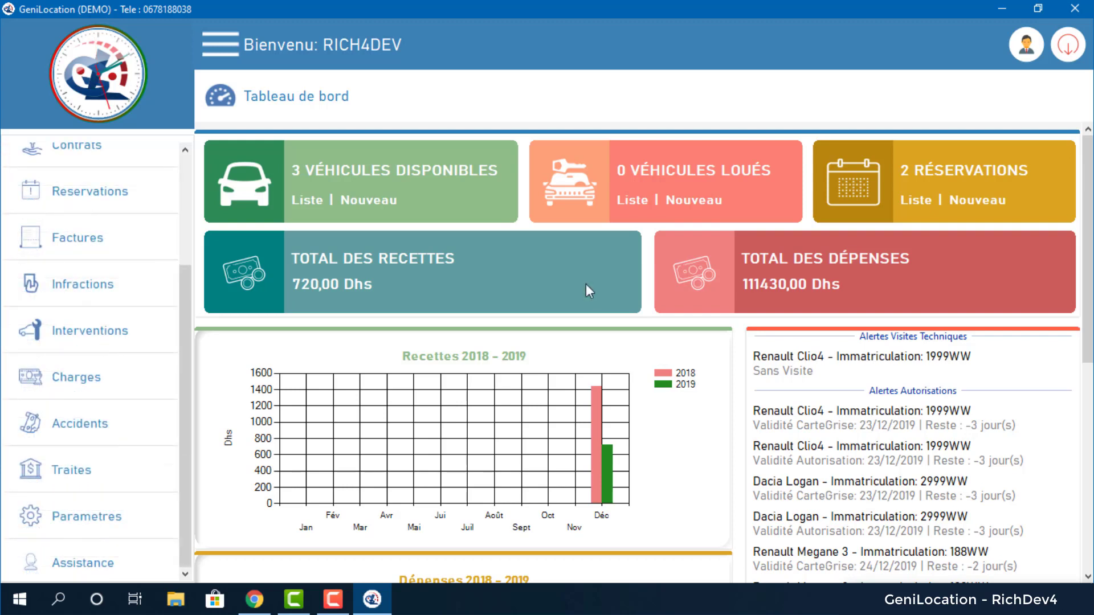